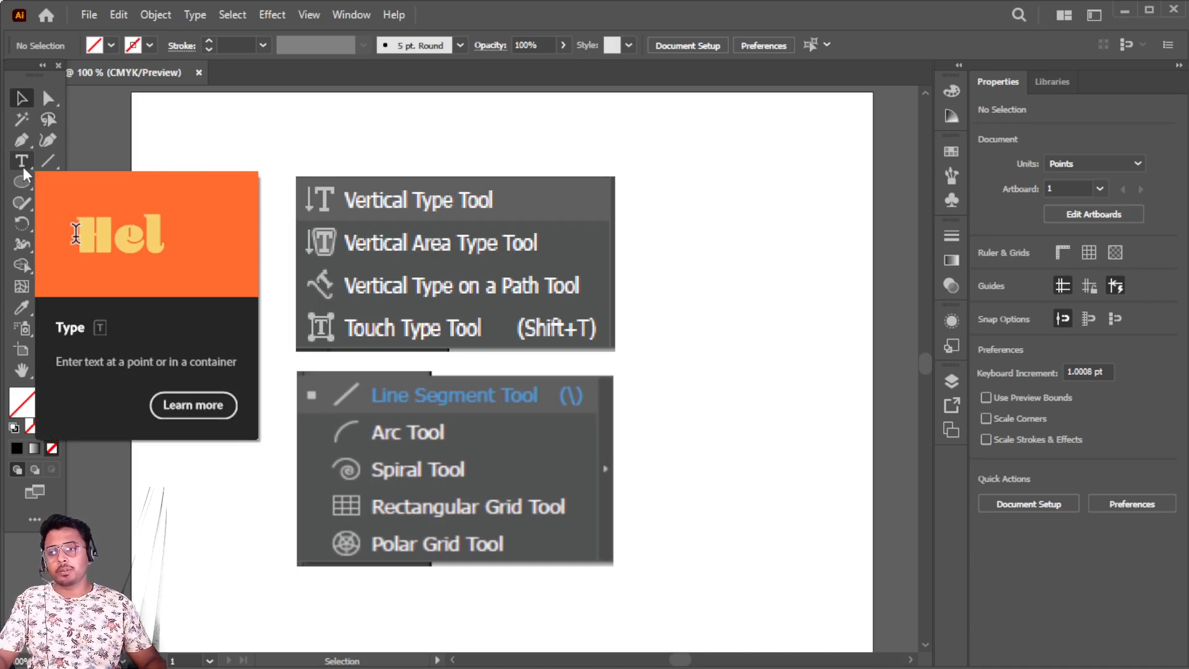
Delete both tool-list reference images from the artboard.
right_click(24, 167)
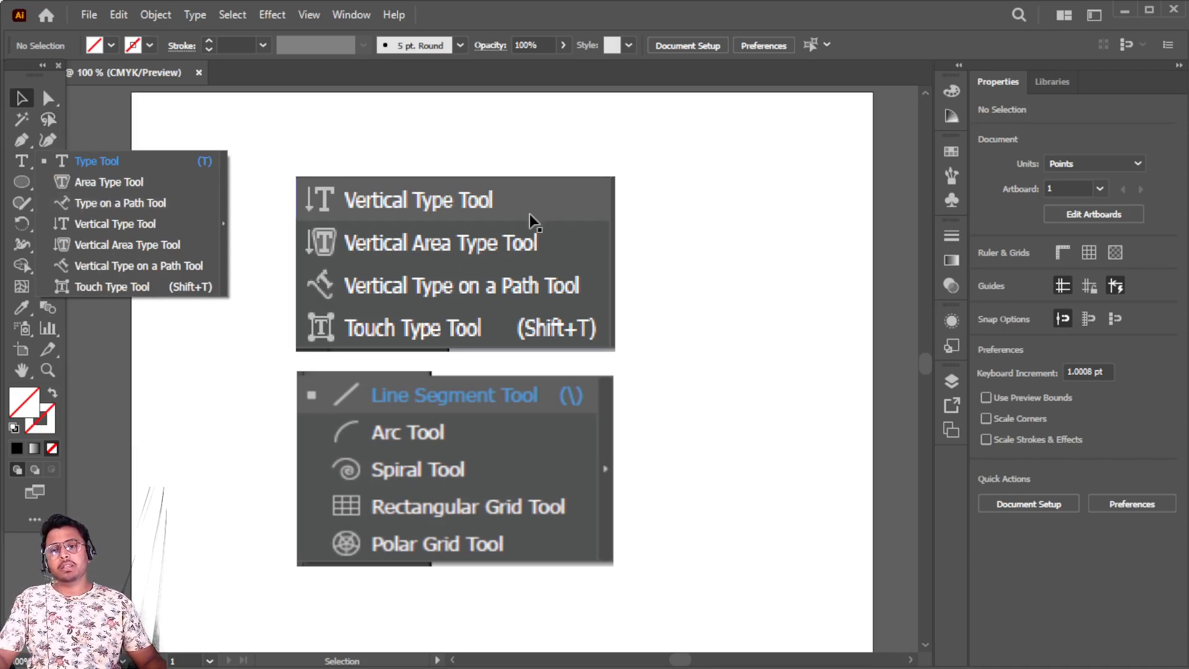
click(502, 207)
click(503, 206)
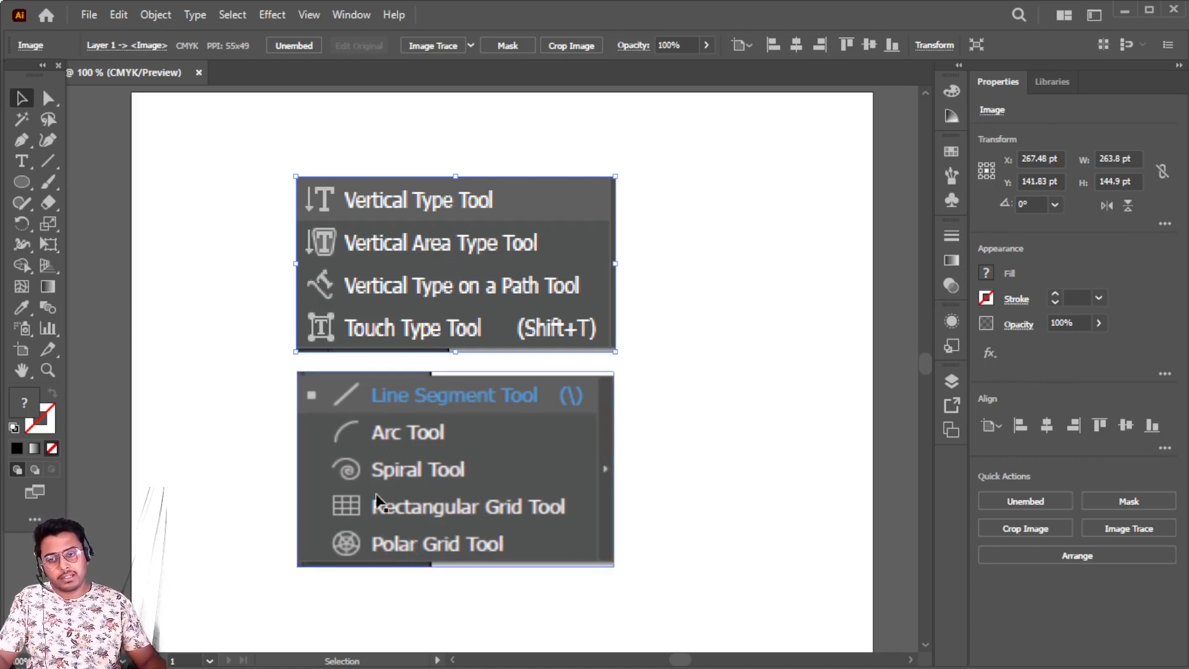
mouse_move(488, 259)
mouse_down()
mouse_move(418, 243)
mouse_move(481, 263)
mouse_up()
key(ctrl+a)
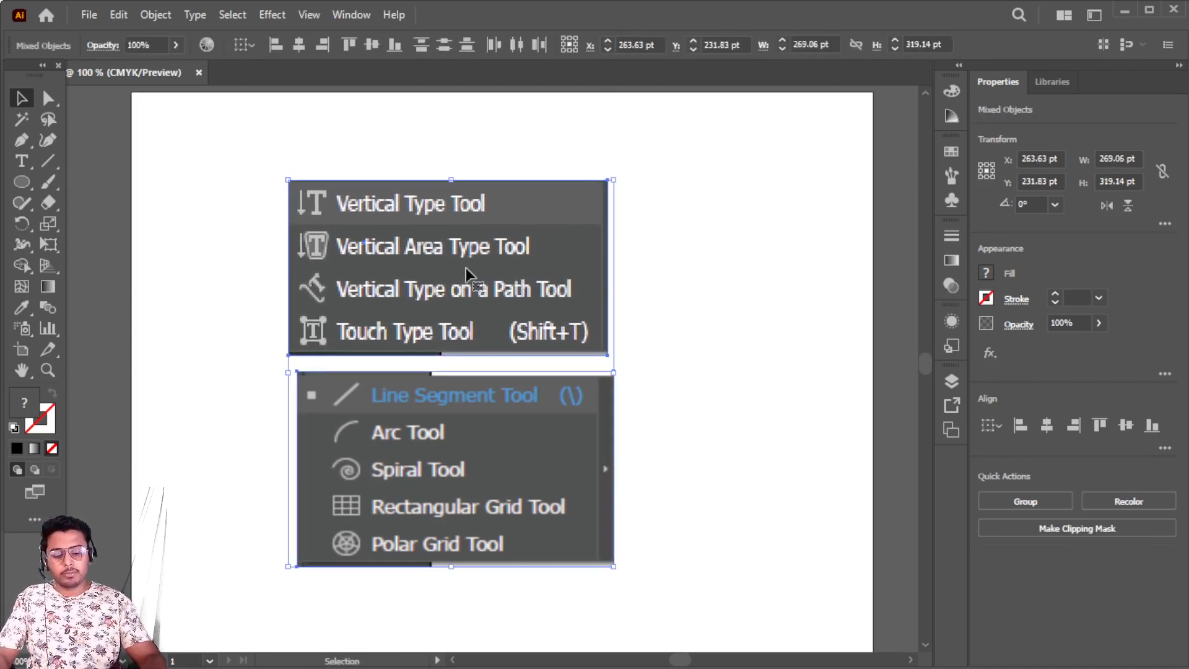
key(Delete)
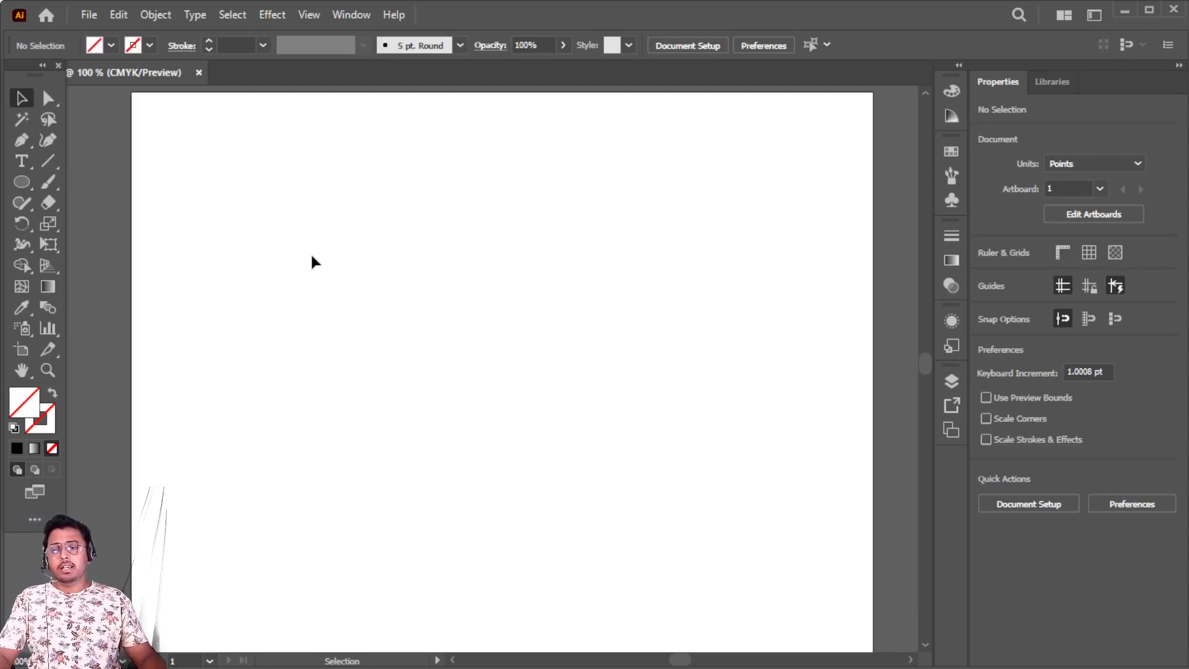
Create a vertical point text reading "DIGITAL WORLD" near the artboard's upper part with the Vertical Type tool.
click(21, 165)
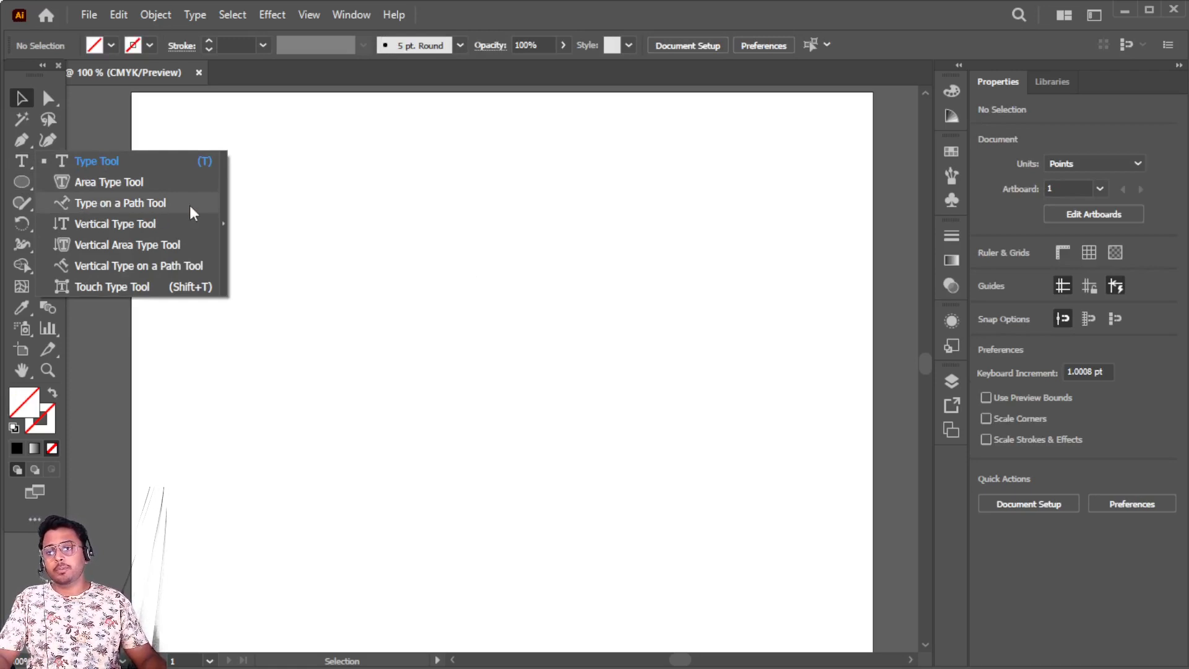
click(123, 228)
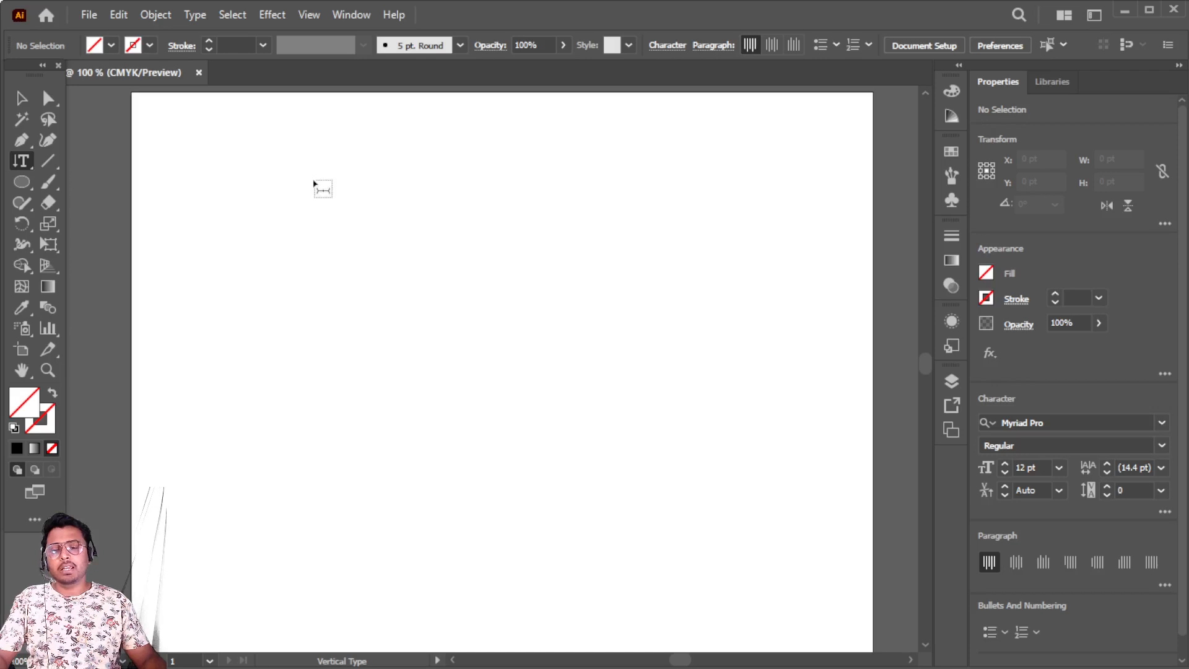
click(314, 184)
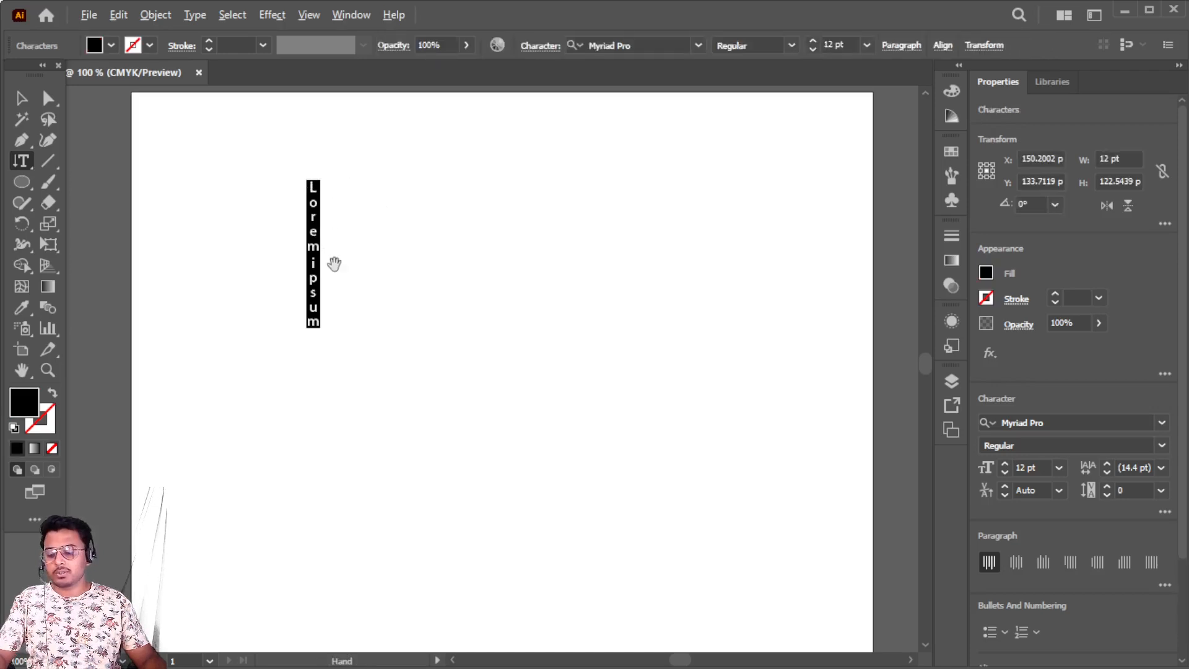
scroll(335, 267, up, 3)
scroll(334, 268, up, 1)
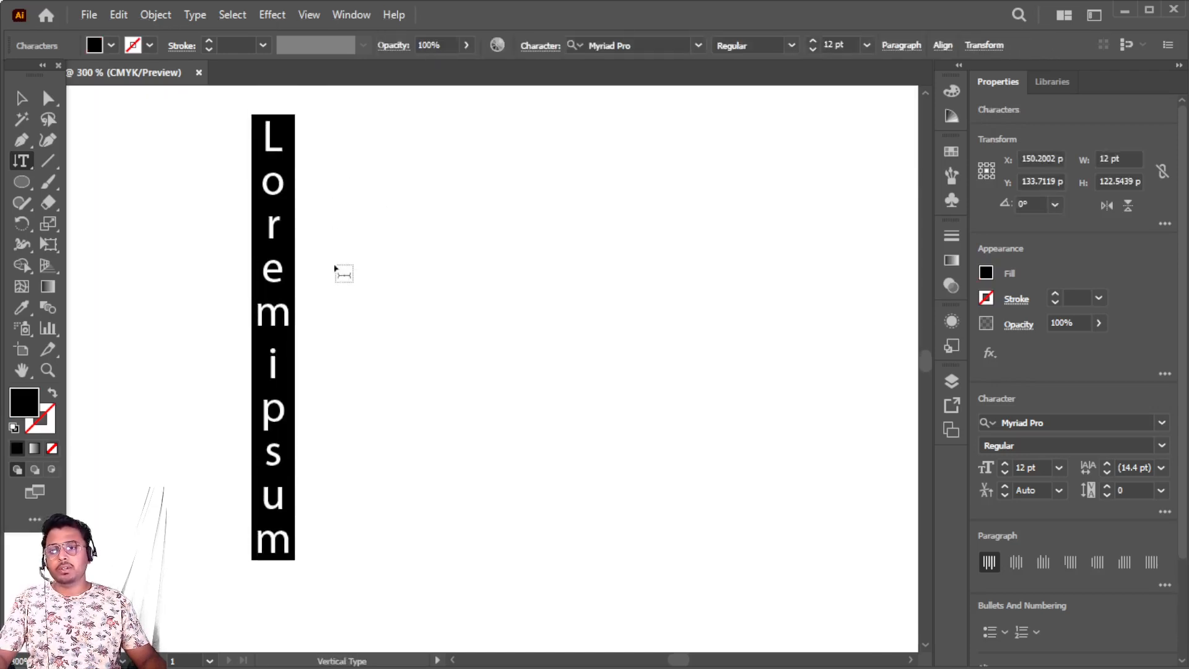
text(di)
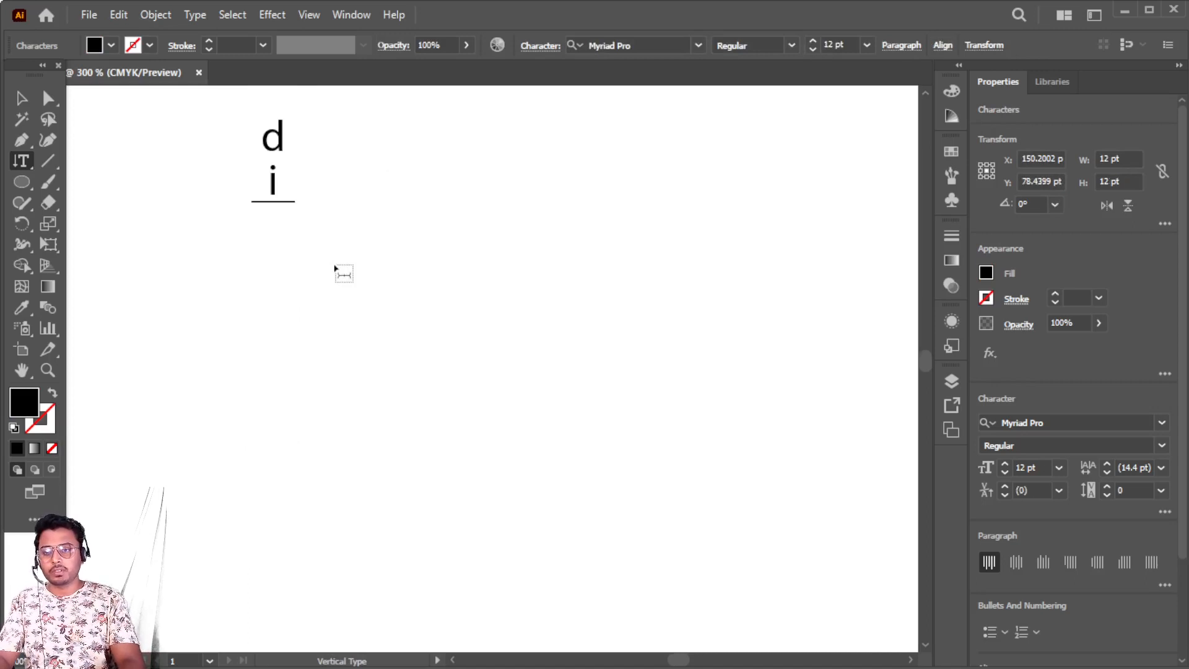
key(BackSpace)
key(BackSpace)
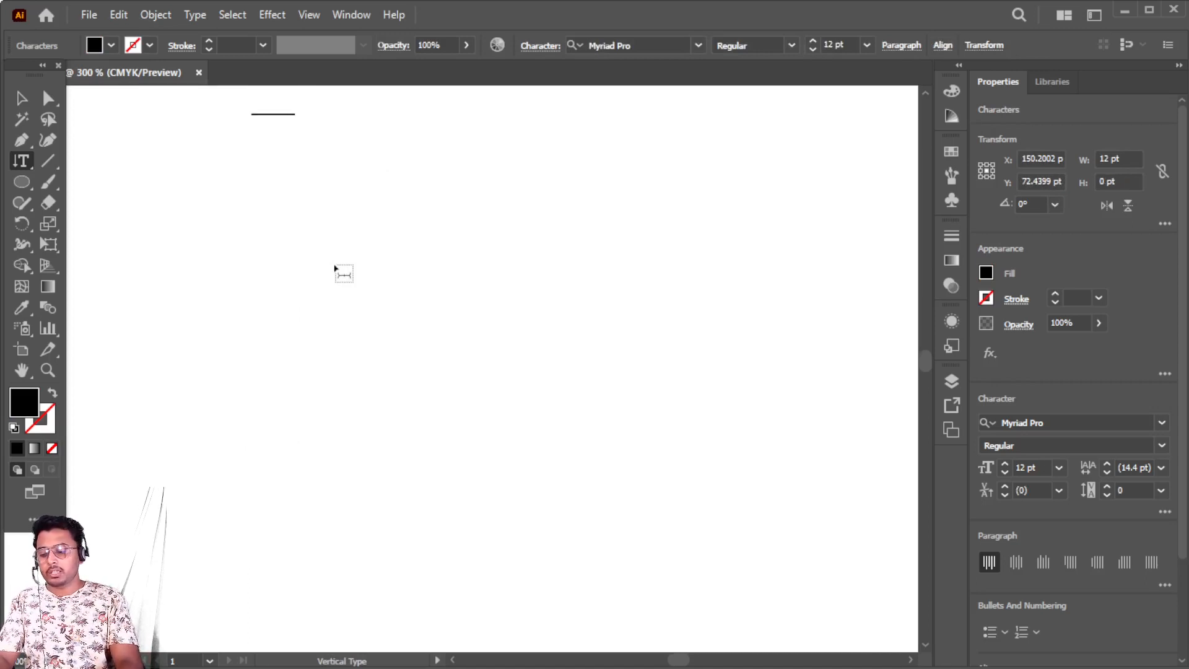
text(DIGIT)
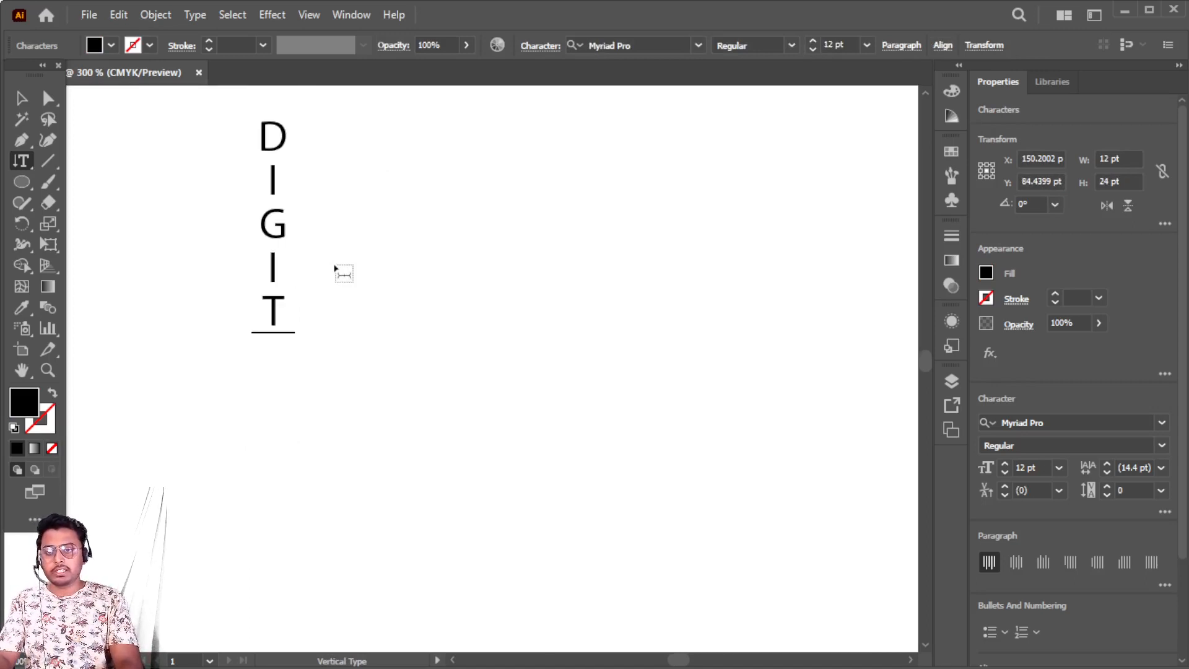
text(AL WORLD)
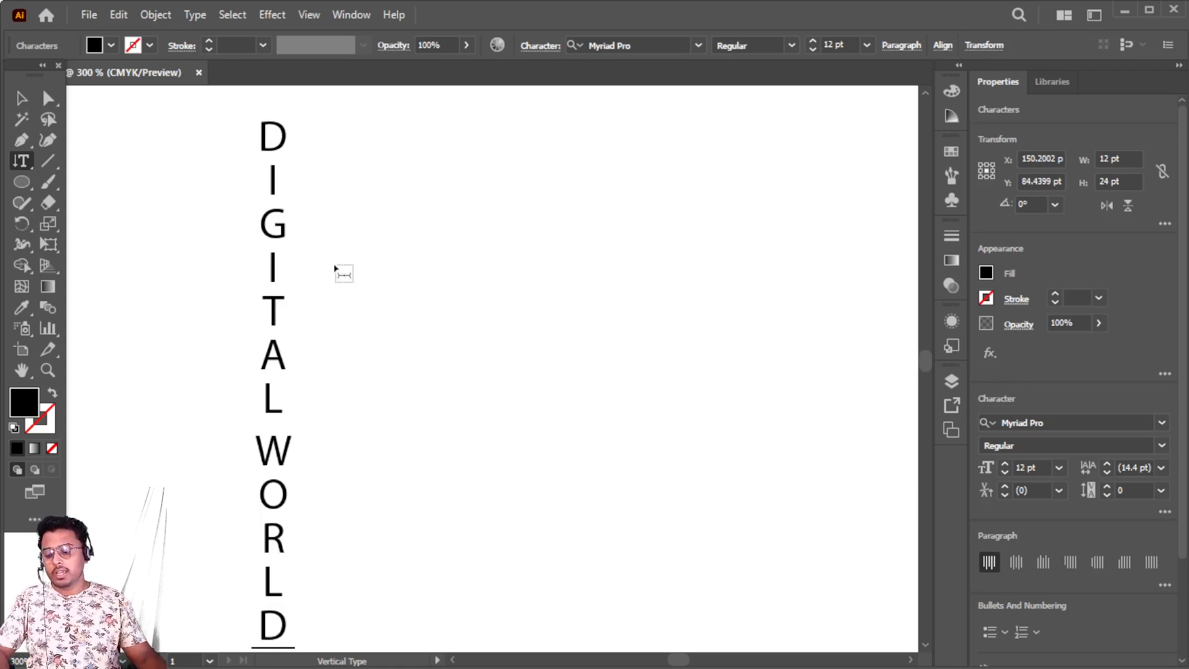
scroll(335, 270, down, 2)
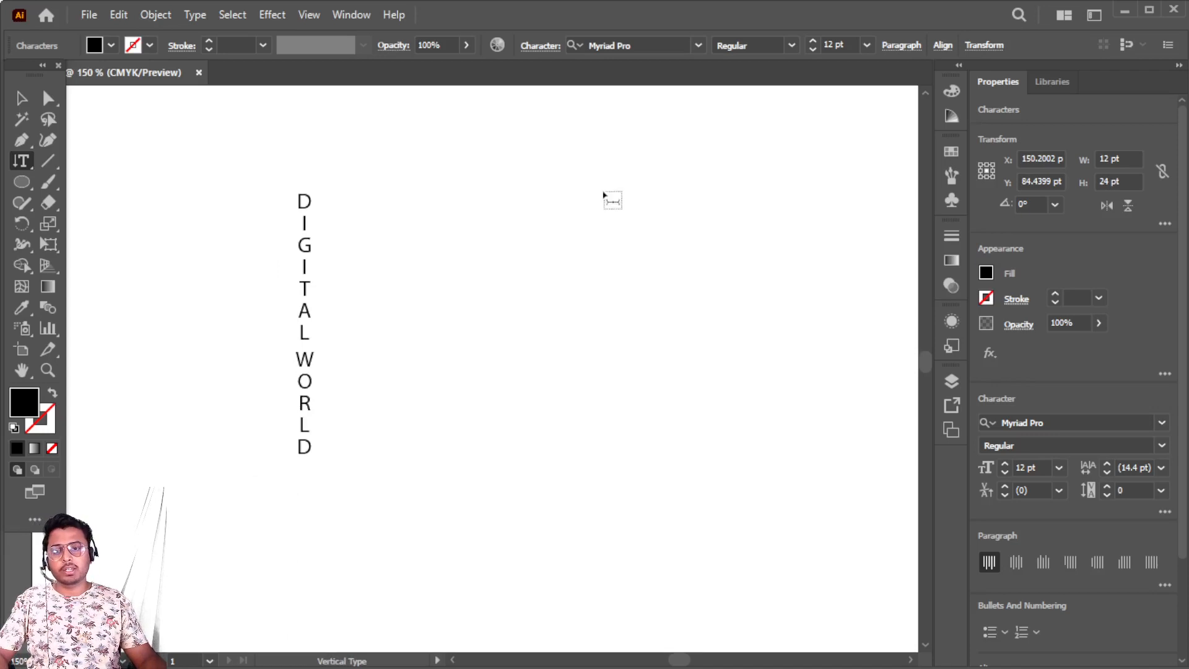
Add a second vertical point text beside the first, containing the person's first name in capitals.
ctrl+click(534, 189)
click(526, 209)
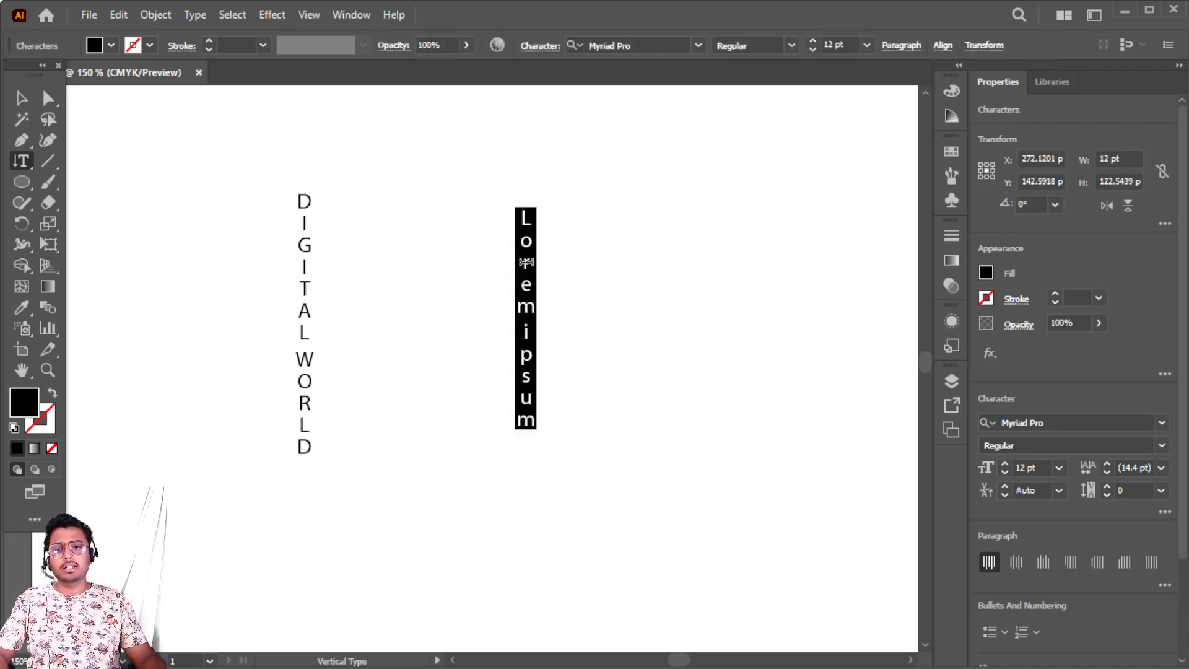
text(DEEPAK)
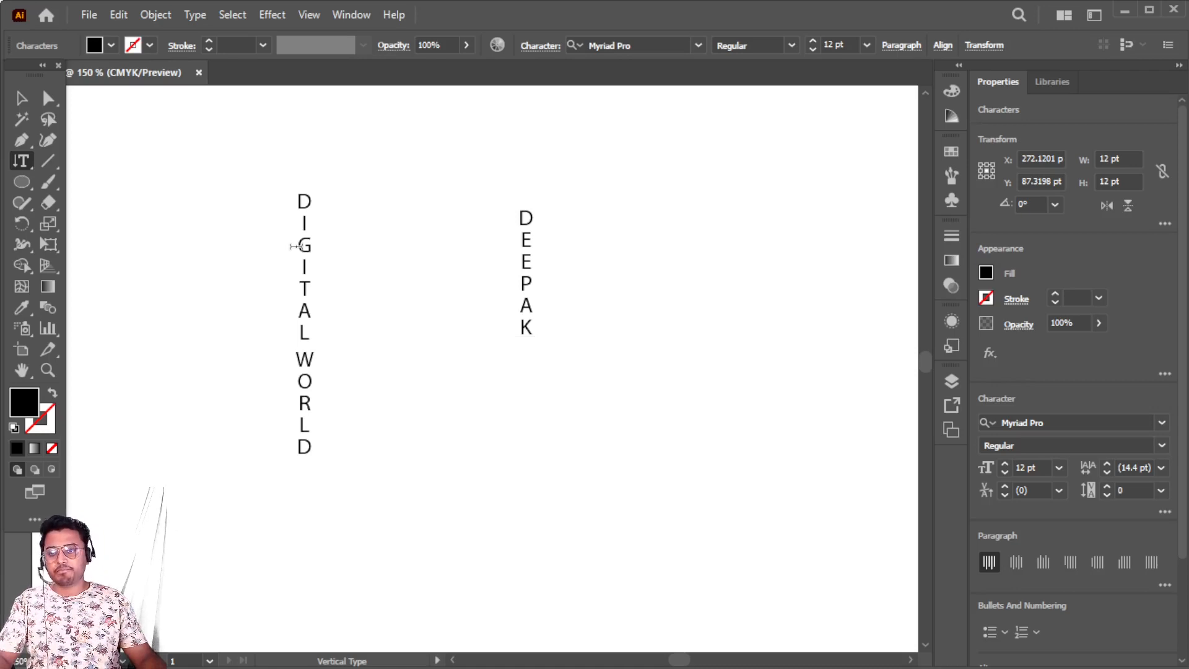
key(Escape)
key(ctrl+a)
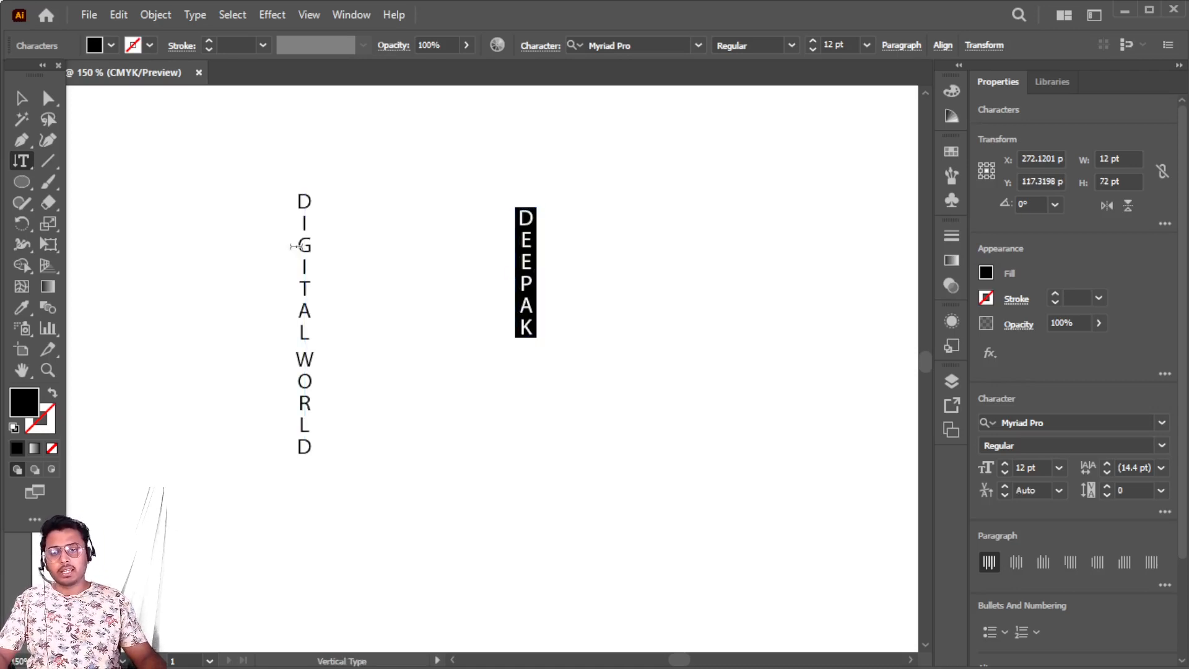
key(Escape)
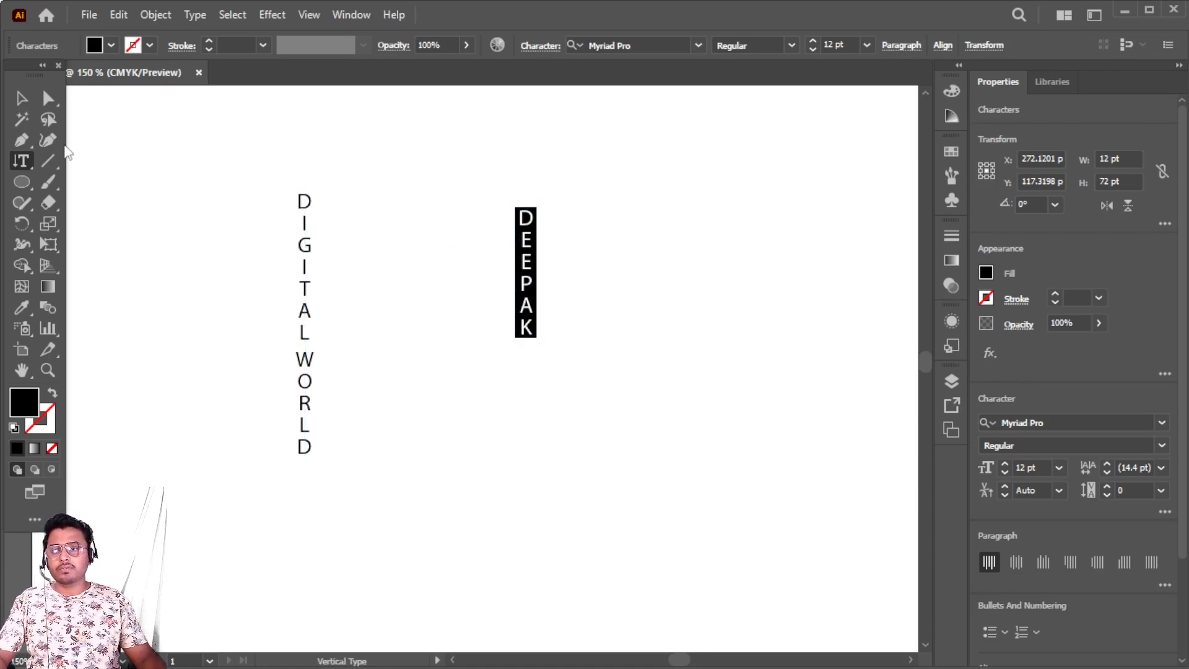
Try a 16 pt font size on the DIGITAL WORLD text and return it to 12 pt.
click(21, 98)
click(306, 274)
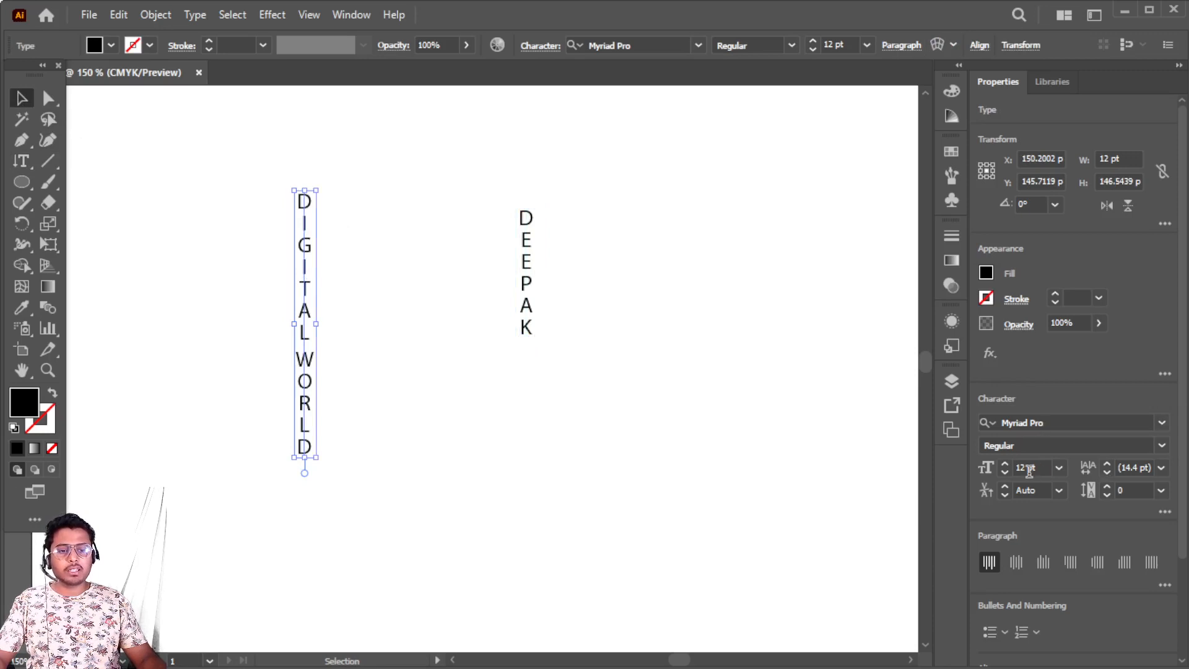
click(1005, 465)
click(1005, 465)
click(1005, 465)
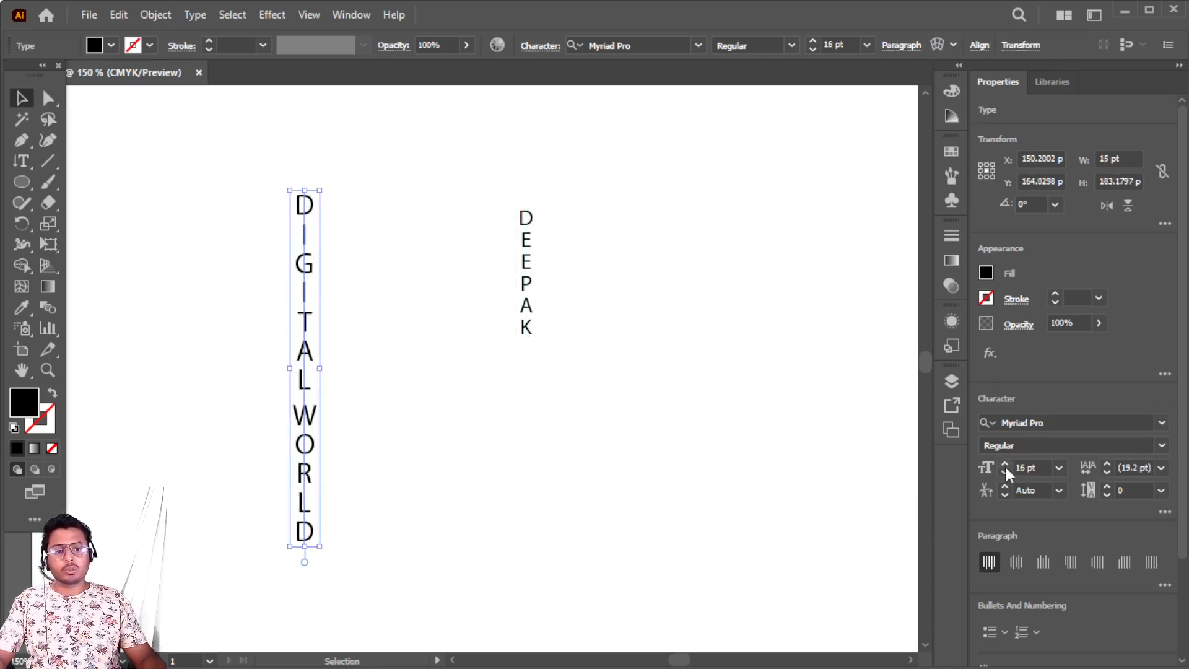
click(1005, 470)
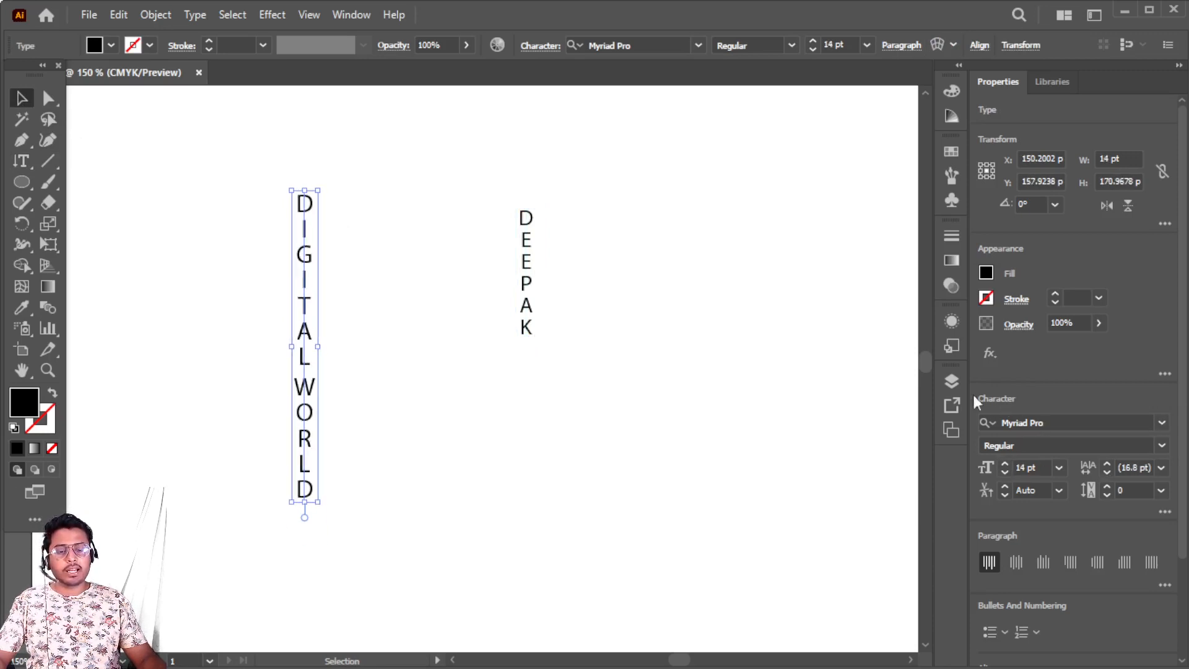
click(1005, 466)
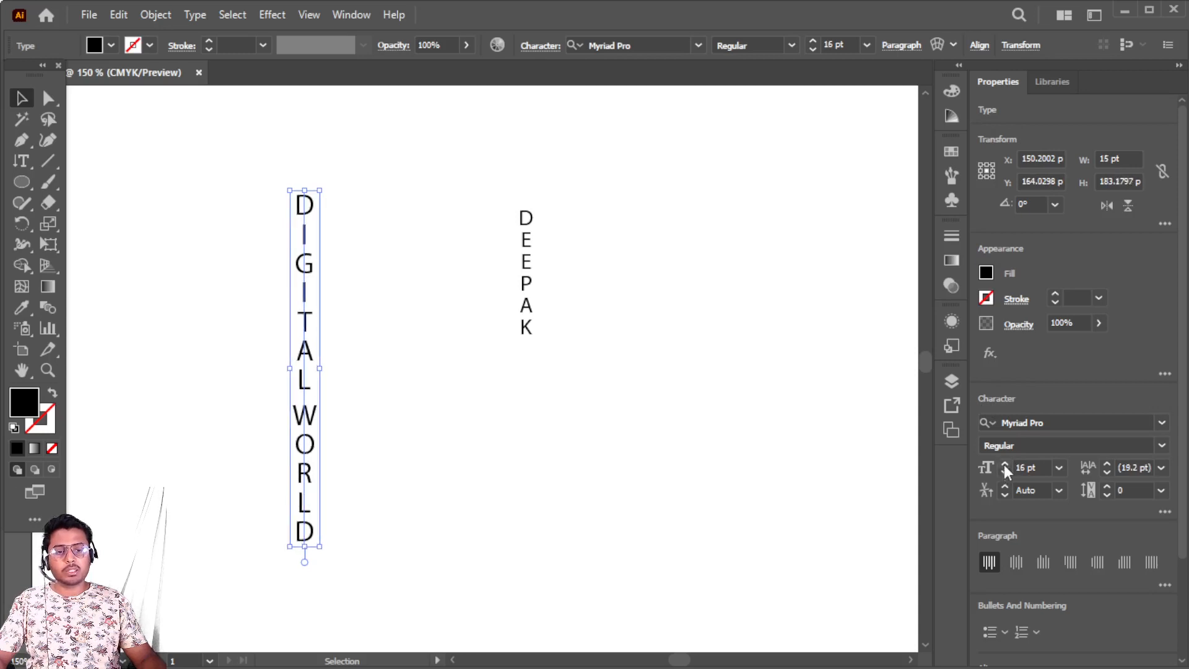
click(1004, 473)
click(1004, 473)
click(1004, 474)
click(1005, 473)
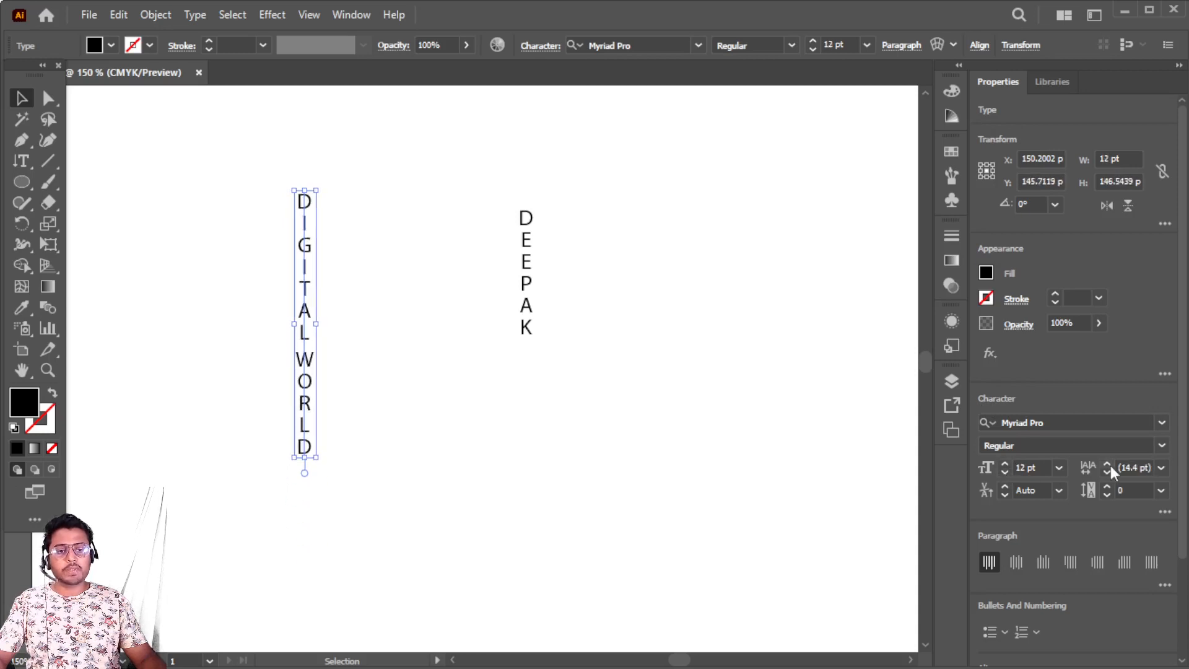
Set the DIGITAL WORLD text's leading to 19 pt and try to change its kerning.
click(1106, 465)
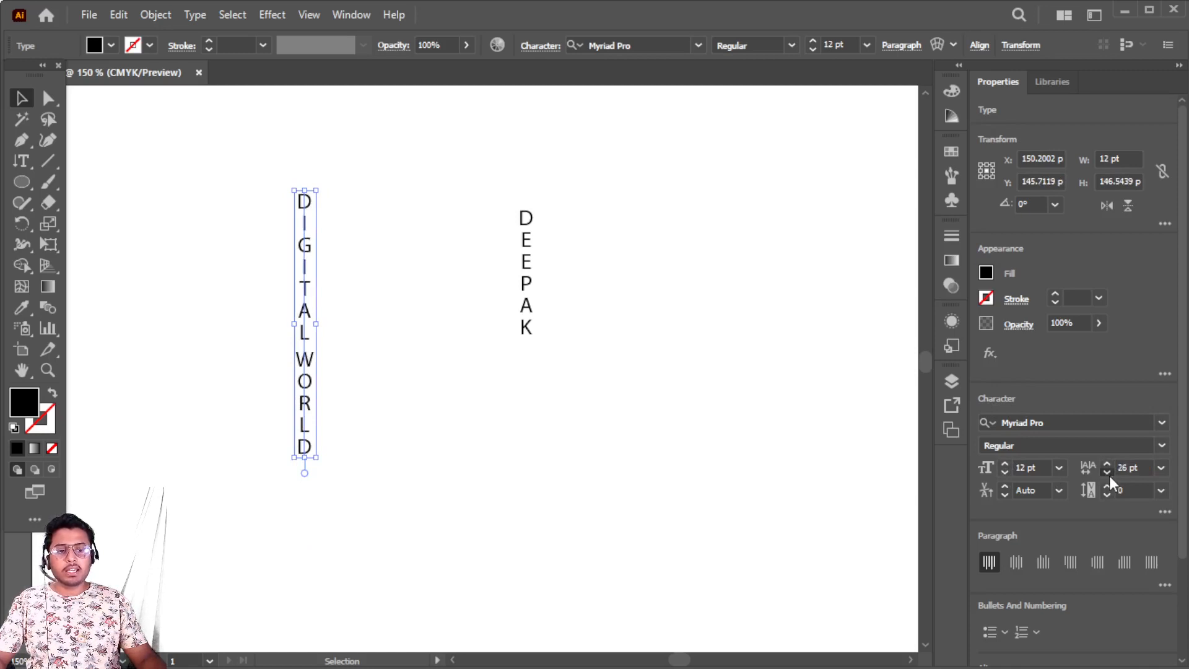
click(1005, 485)
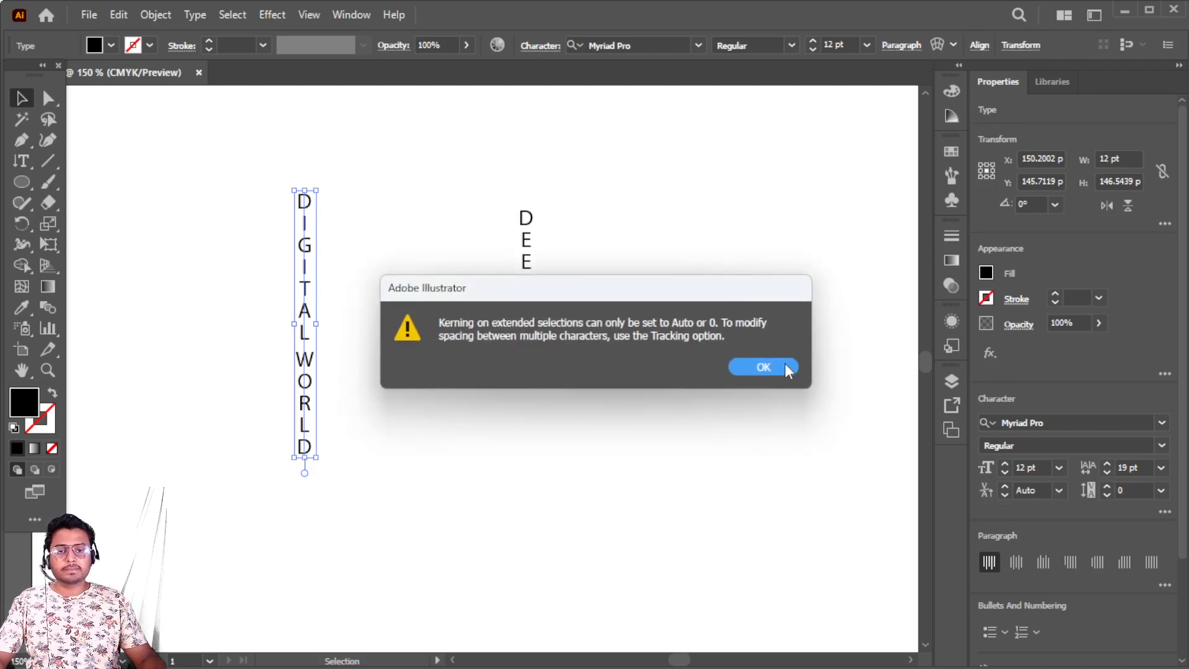
click(783, 367)
drag(1180, 504, 1181, 545)
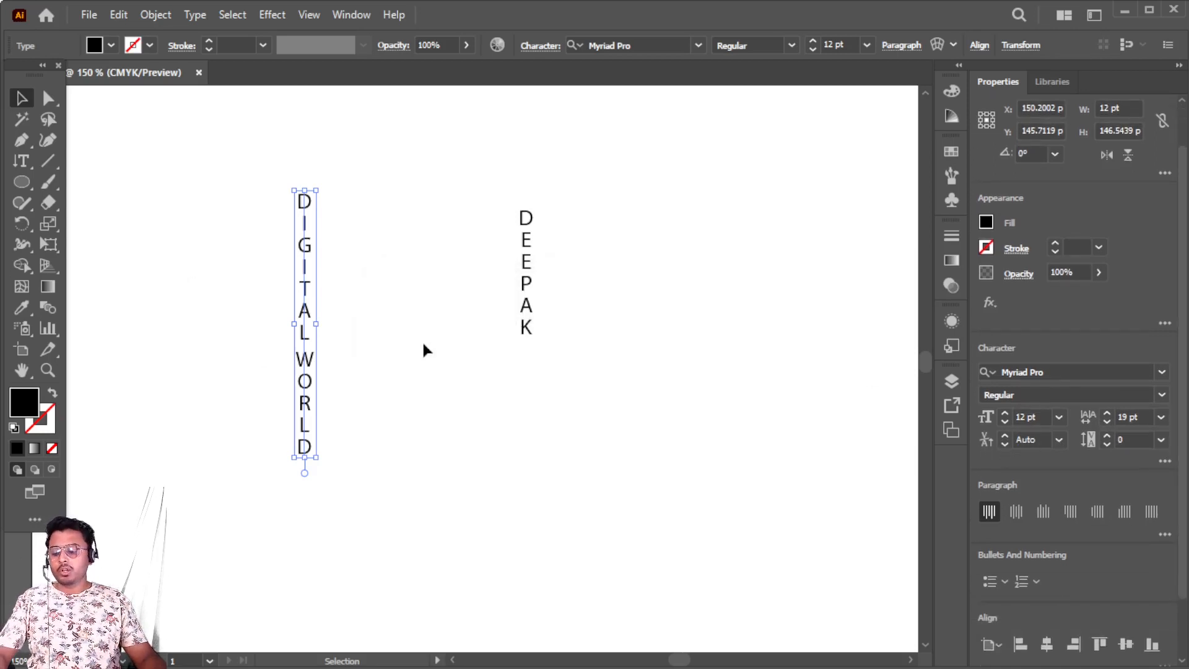
Select both vertical text objects and delete them from the artboard.
key(a)
key(v)
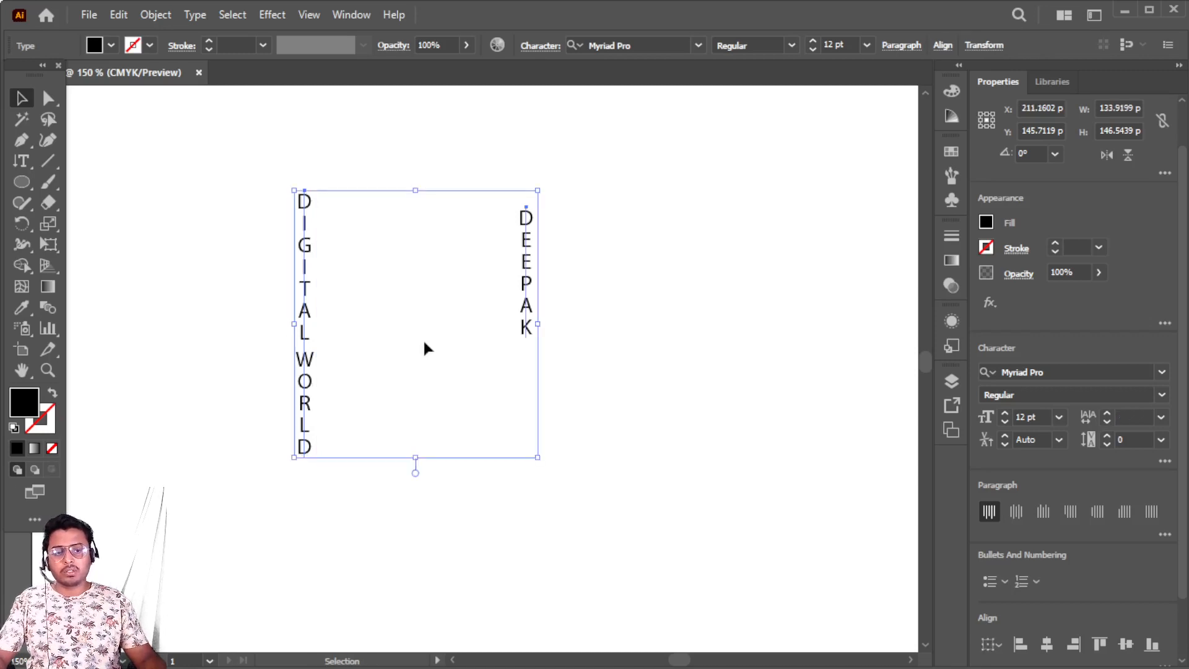
key(Delete)
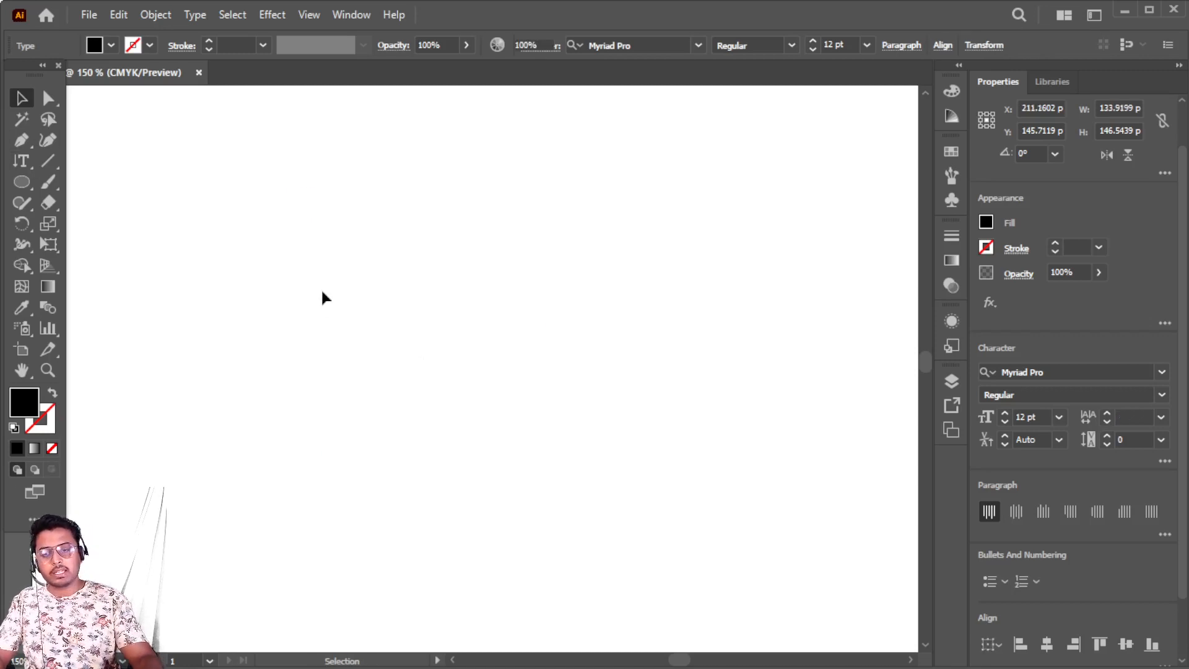
Draw a vertical text frame about 154 by 230 pt and fill its first column with "MY NAME IS" and the person's first name.
click(25, 156)
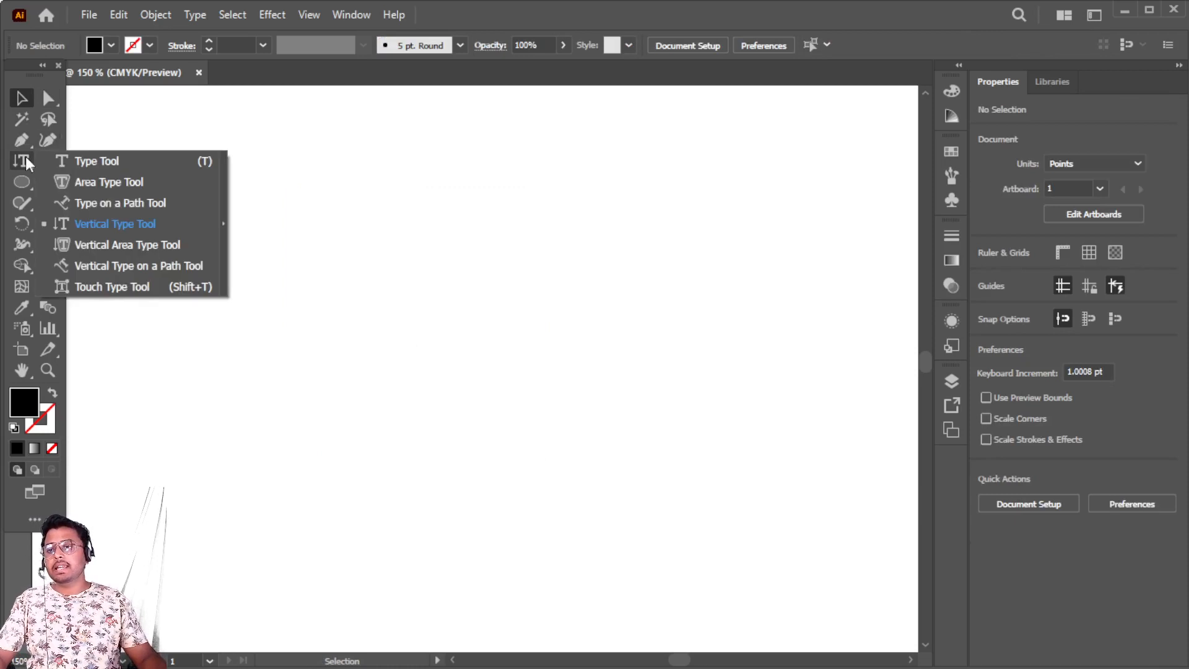
click(113, 224)
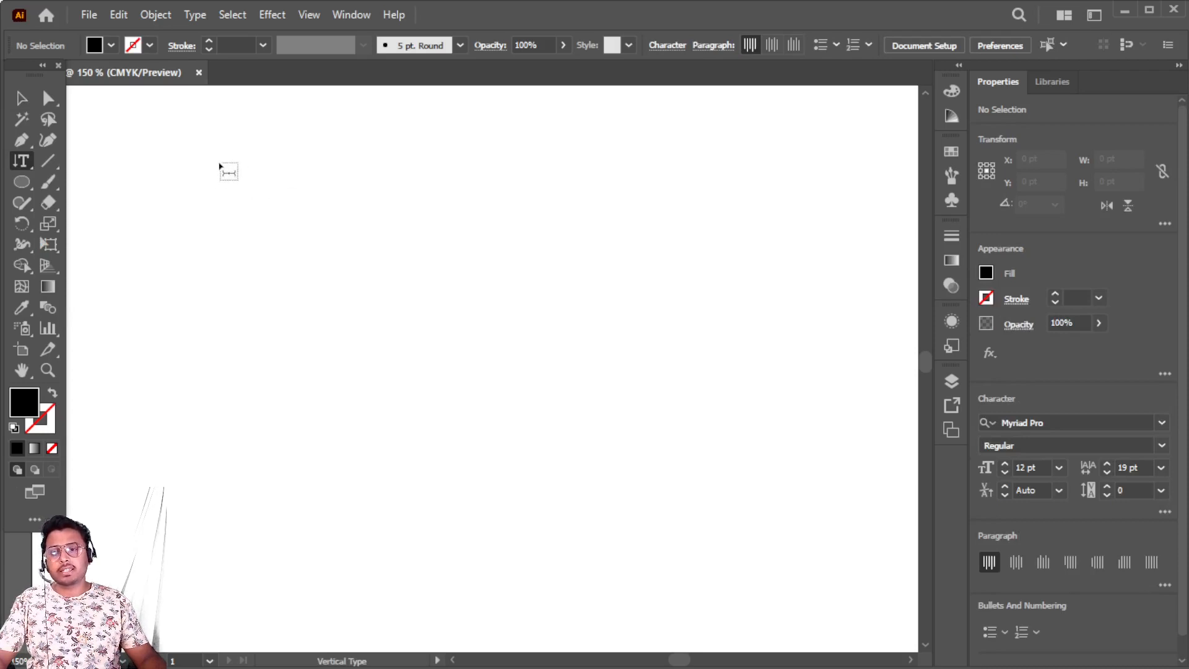
drag(220, 157, 501, 581)
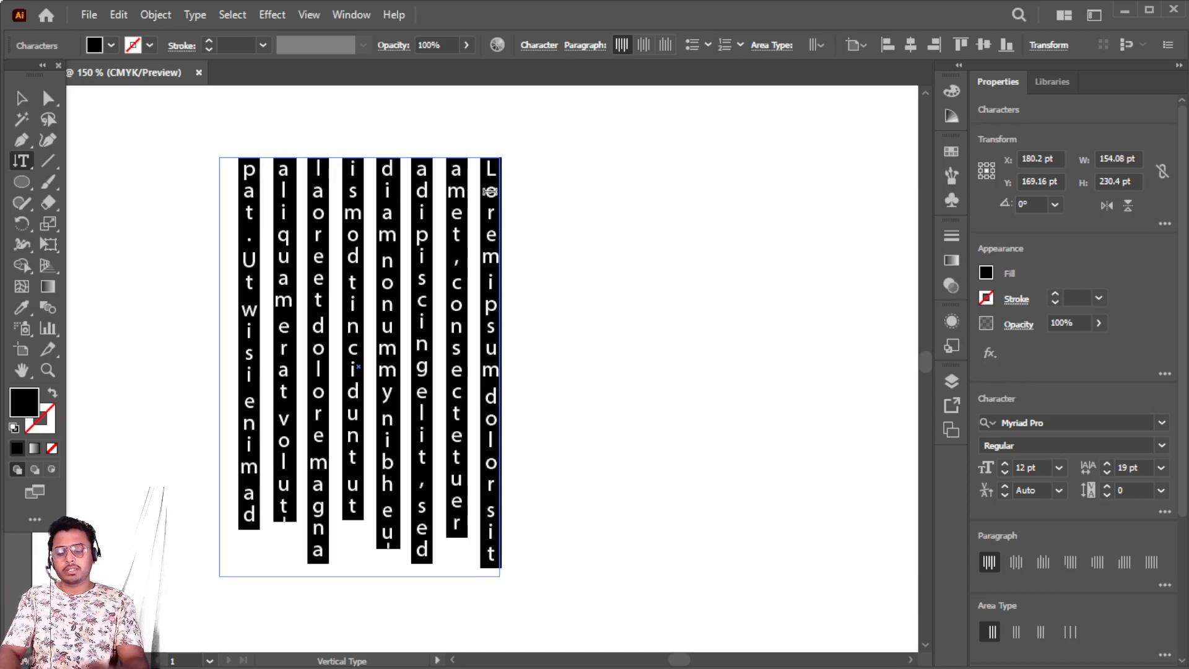
text(M)
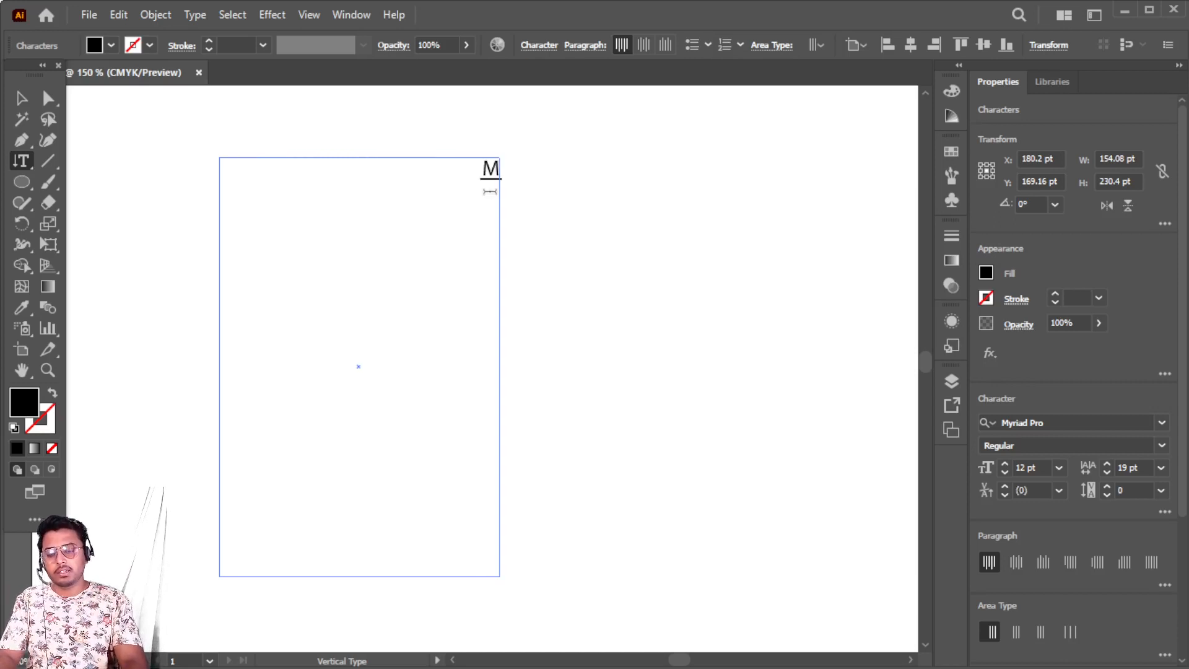
text(Y NAME IS DEEPAK)
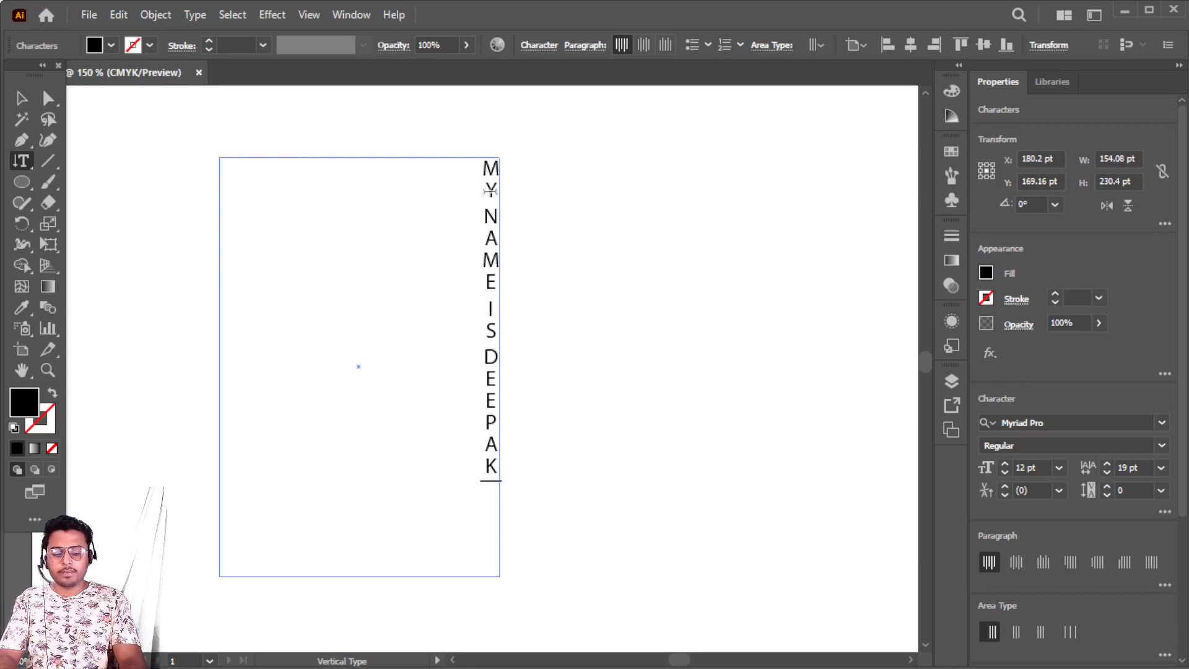
Add a second column to the vertical text frame reading "I LIVE IN DELHI".
key(Return)
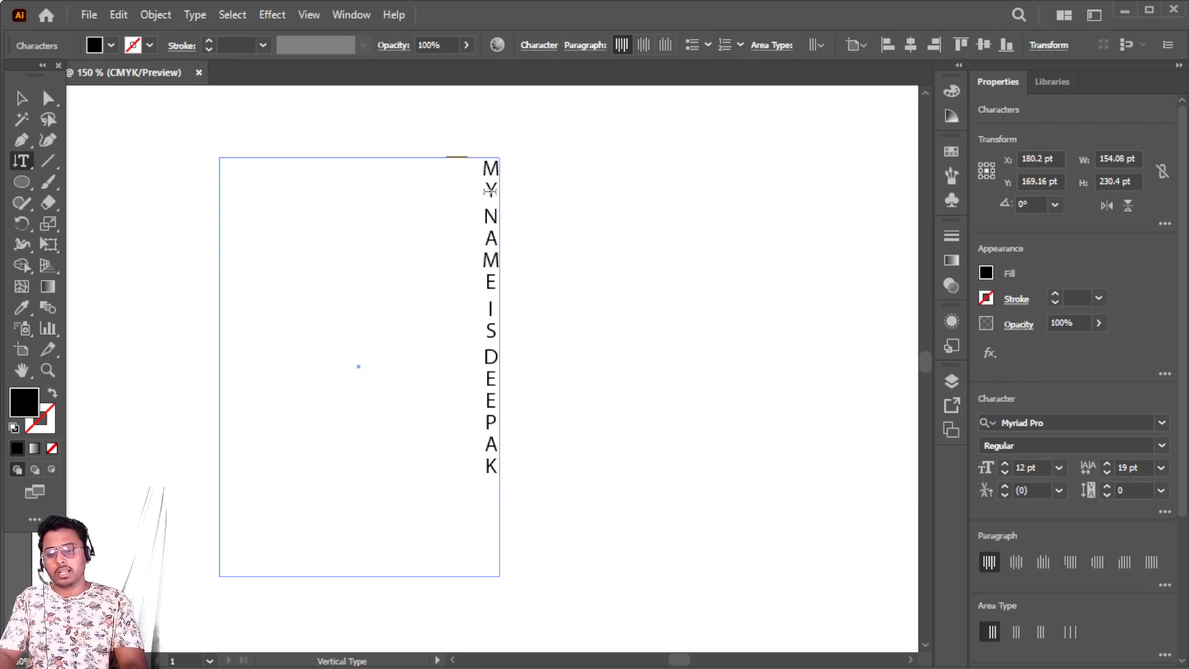
text(I LIVE)
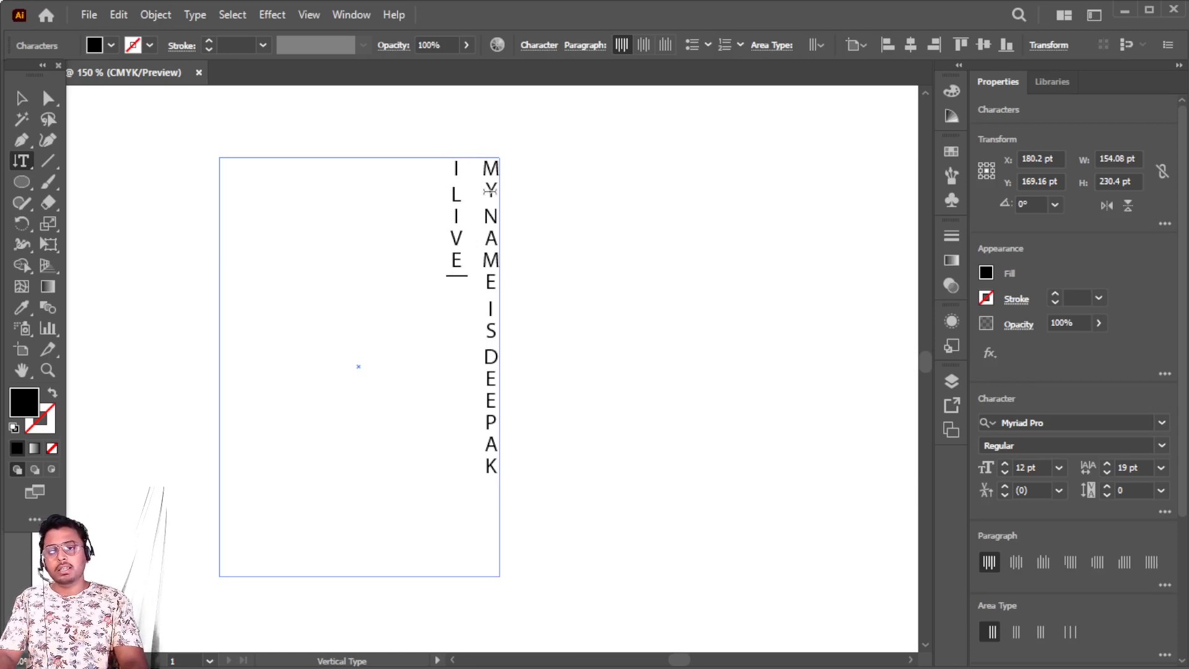
text( IN DELHI)
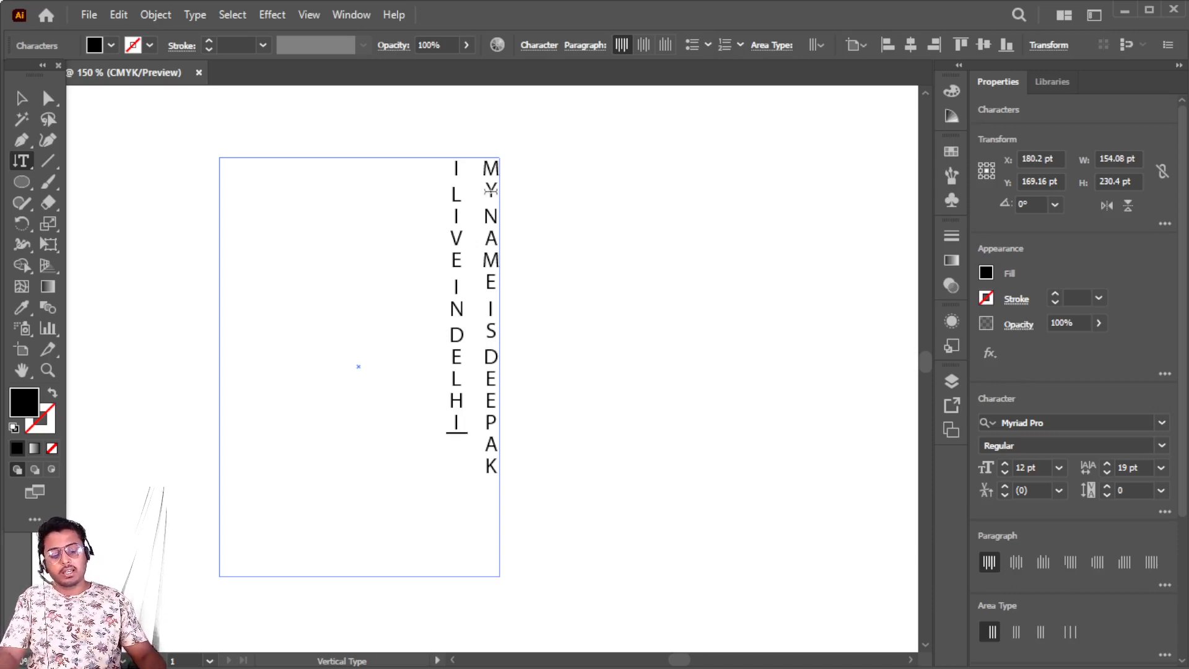
Add two more columns of random filler letters to the vertical text frame, starting with "XKJHLKJDF" and "DSJFLKSJDF".
key(Return)
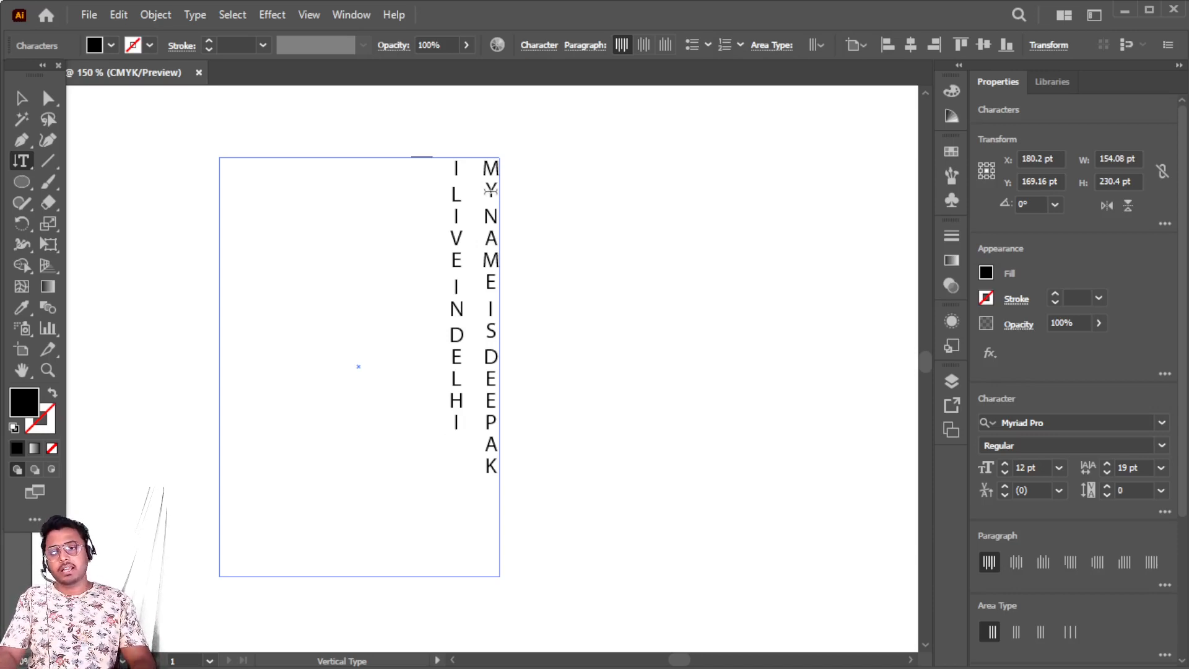
text(XKJHLKJDFDSAKJFSDJ)
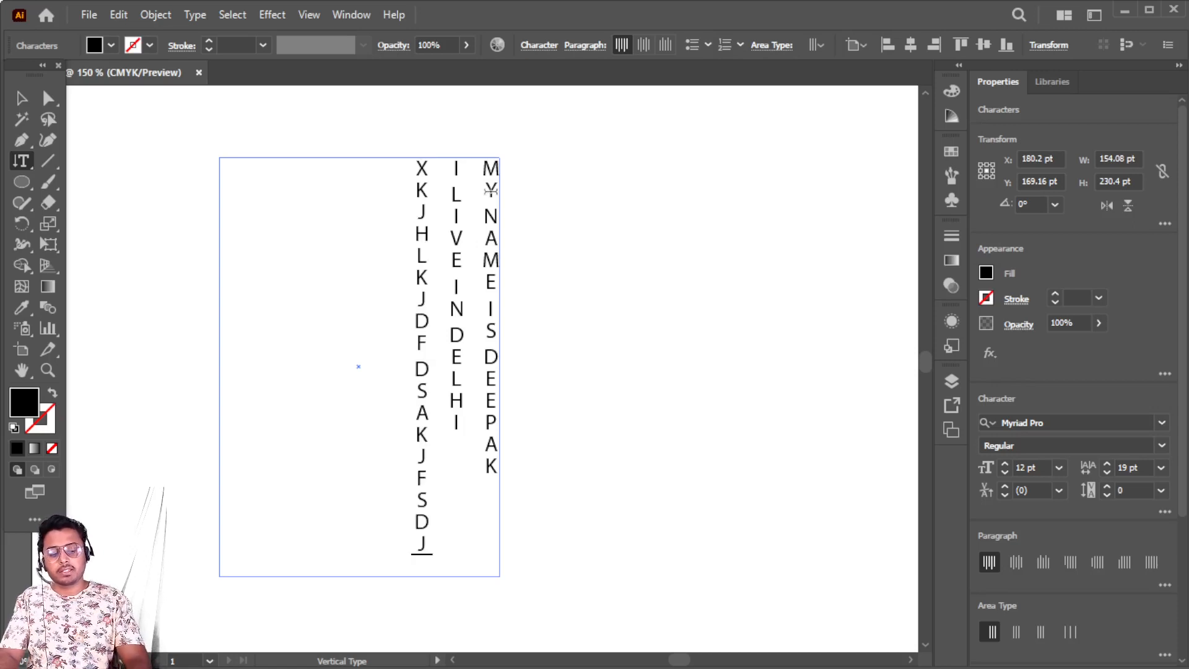
key(Return)
text(DSJFLKSJDFSDLKJFLSJF)
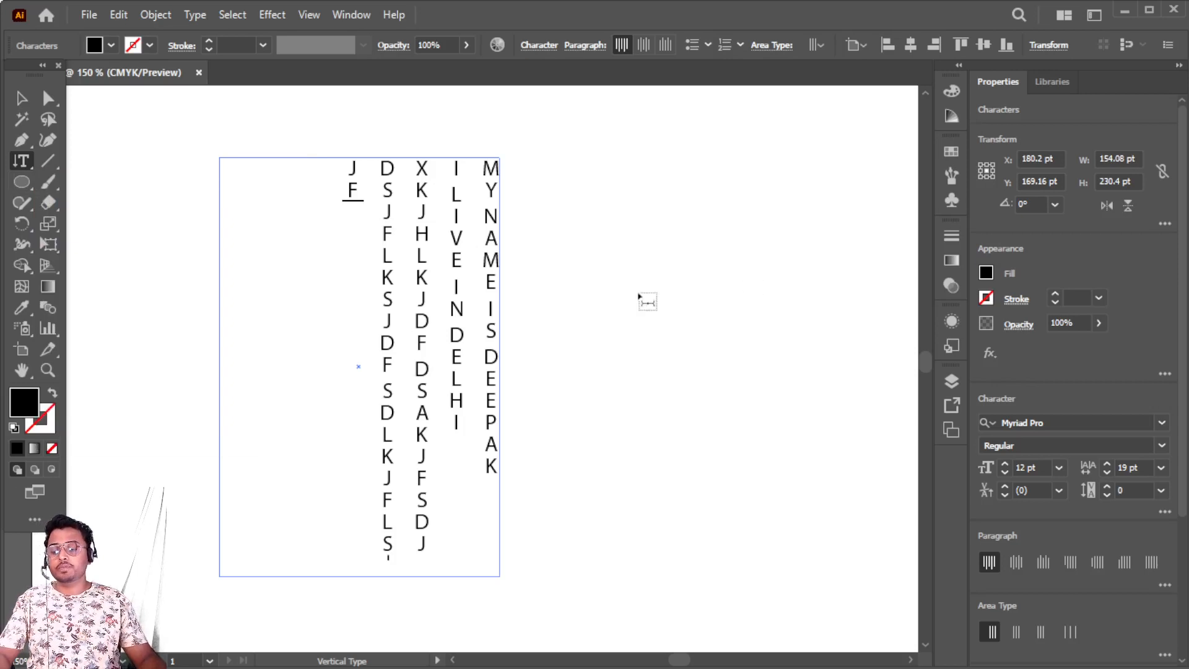
Delete the vertical text frame from the artboard.
click(21, 98)
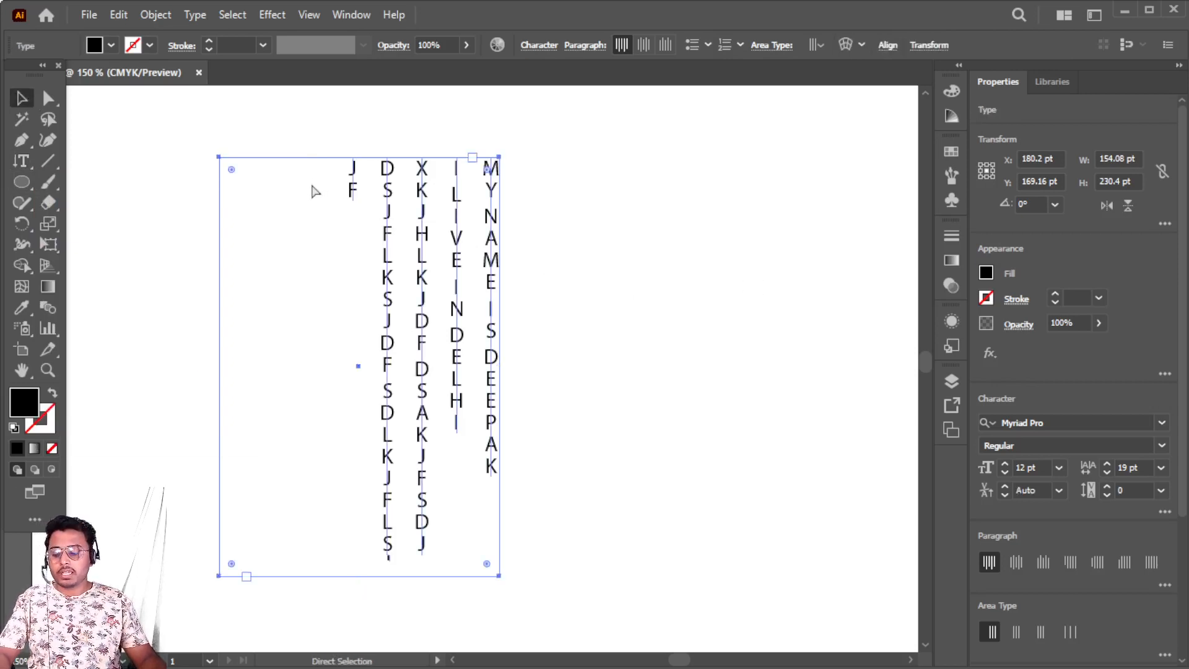
key(Delete)
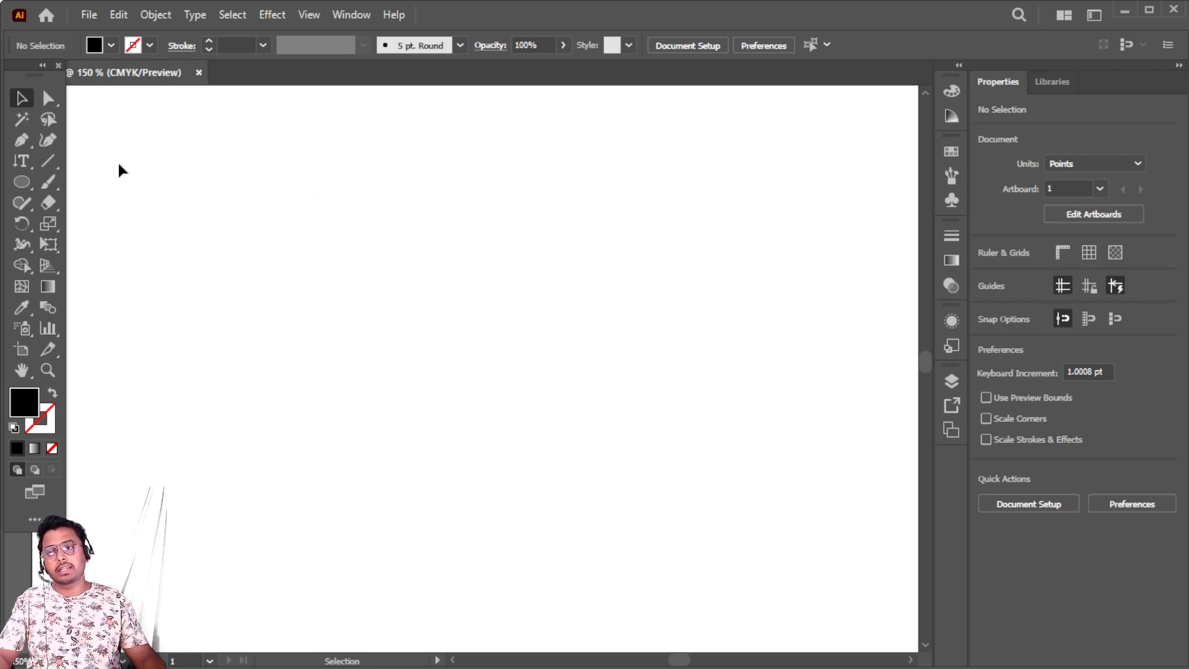
click(20, 159)
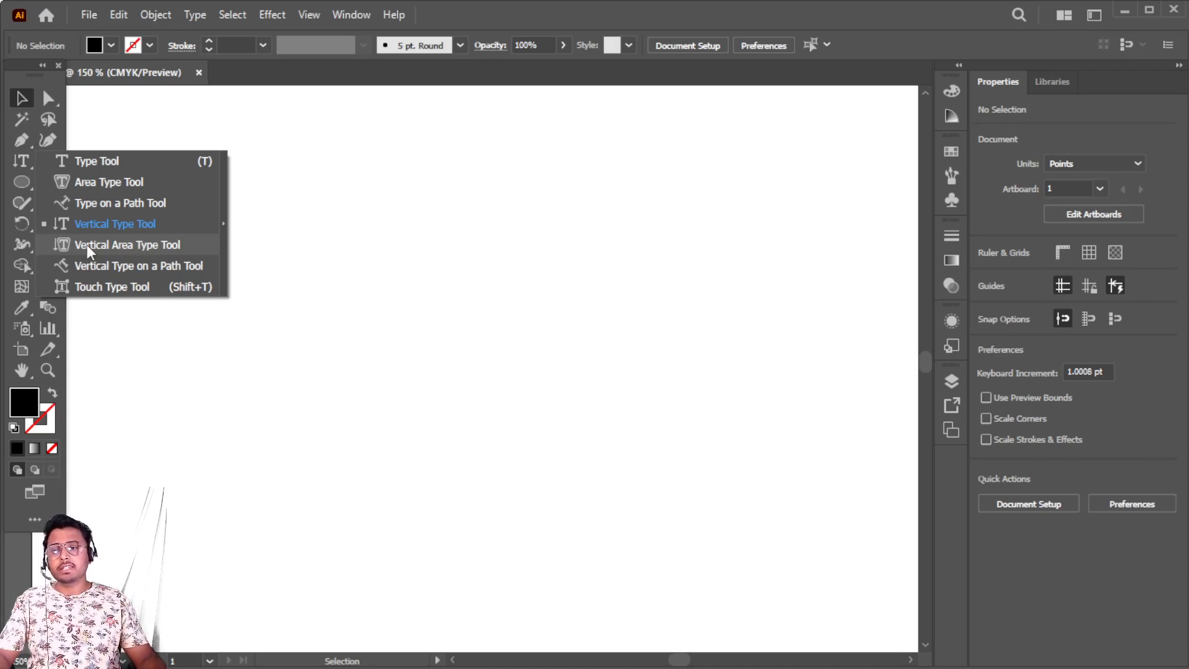
click(22, 181)
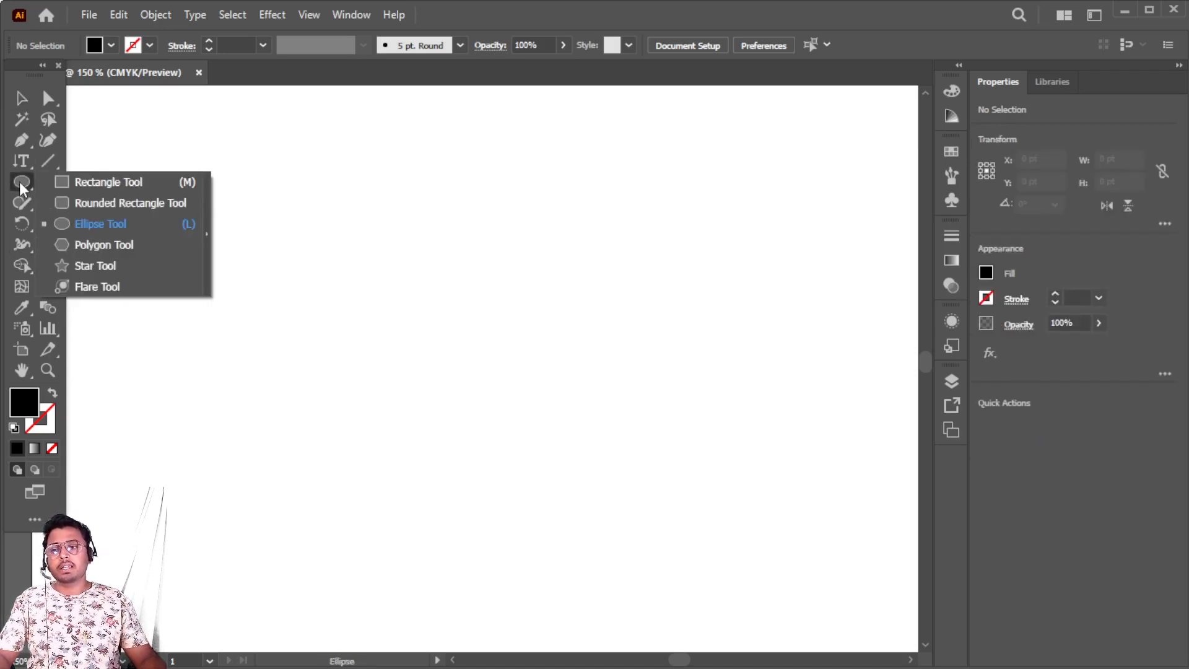
click(95, 266)
drag(436, 206, 451, 273)
key(ctrl+z)
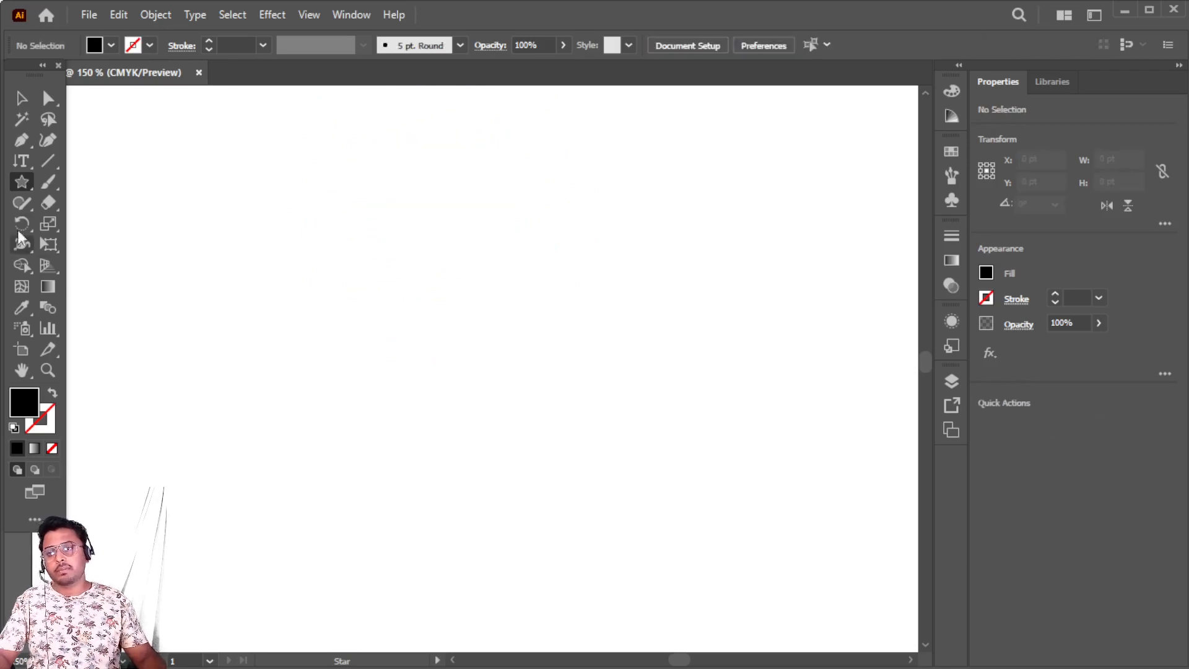
Draw a black-filled rounded rectangle about 180 by 136 pt on the empty artboard.
click(22, 181)
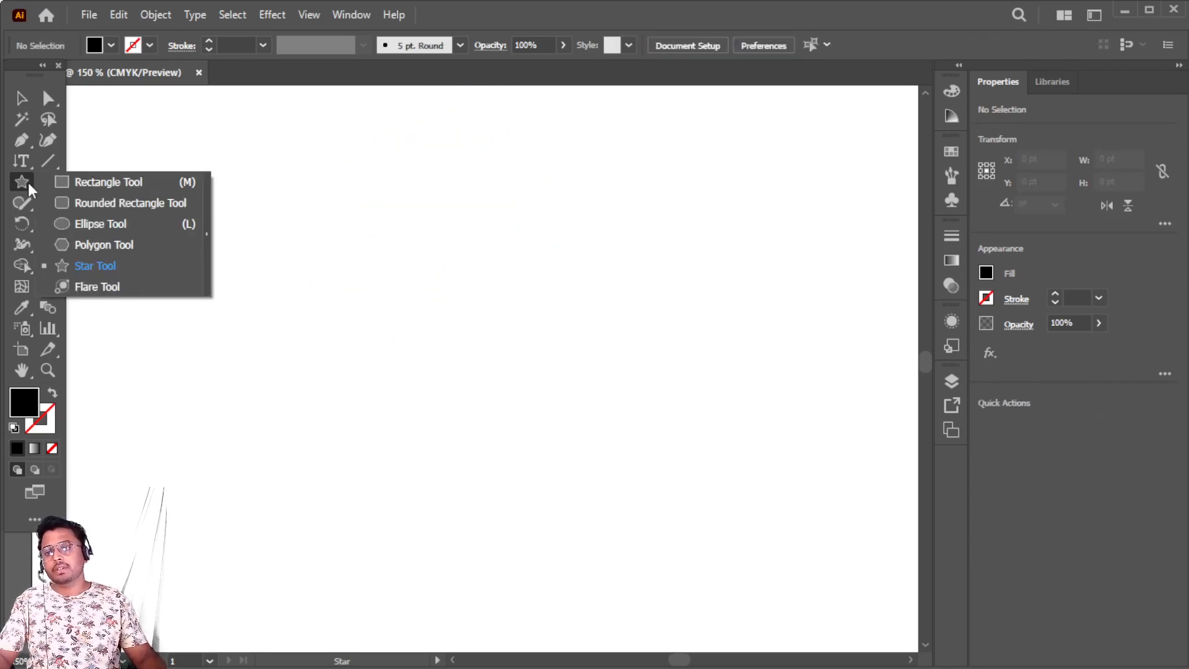
click(102, 204)
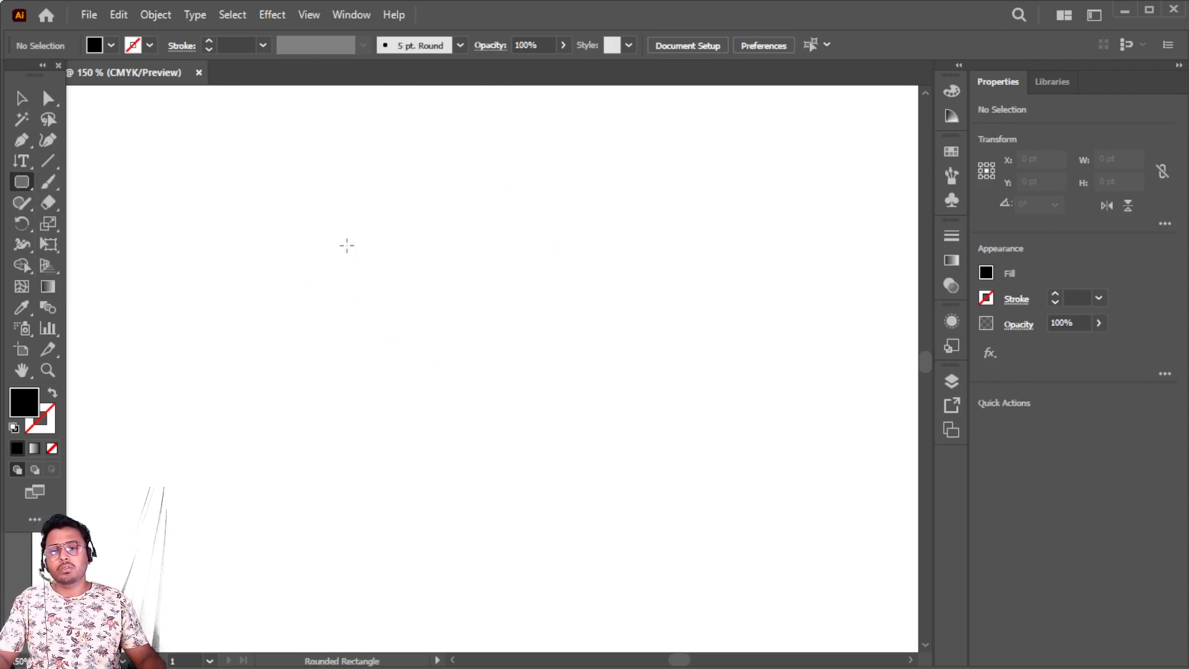
drag(347, 246, 672, 488)
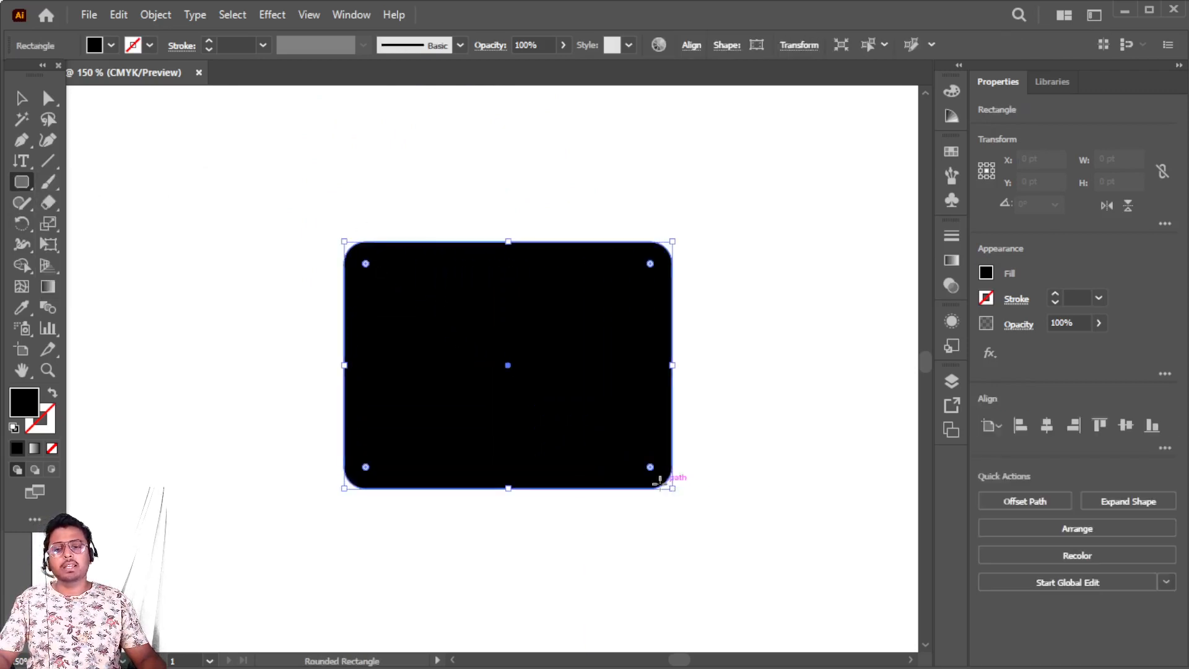
scroll(388, 397, down, 2)
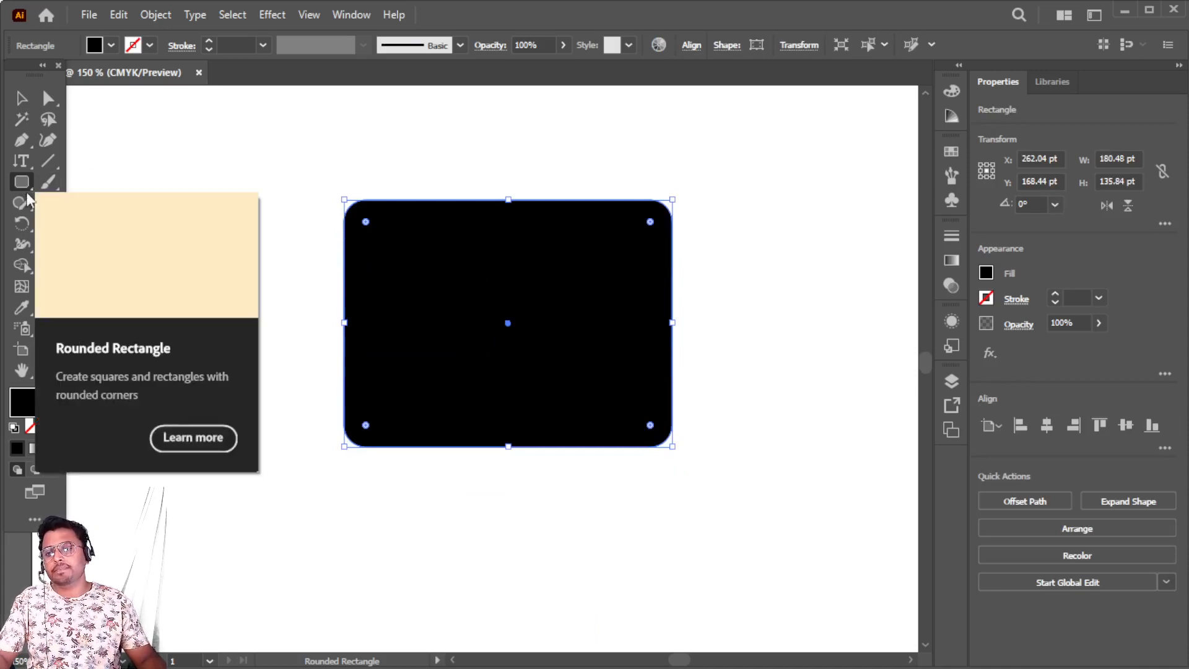
Convert the rounded rectangle into a text area filled with placeholder text using the Vertical Area Type tool.
drag(25, 158, 84, 250)
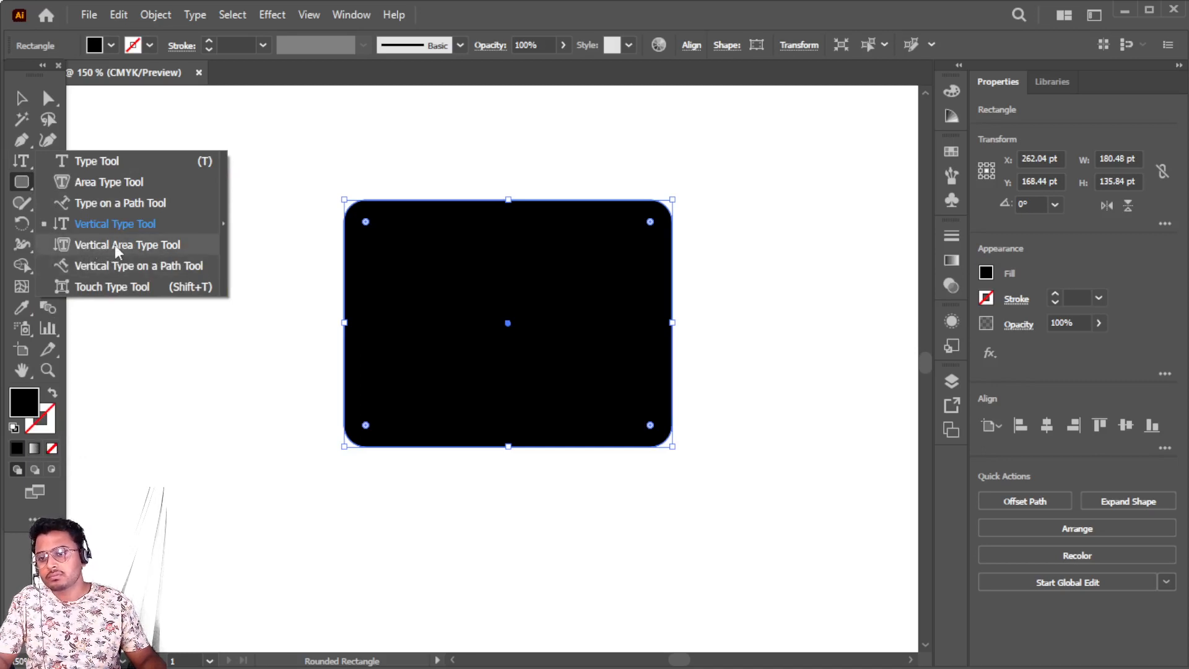
click(132, 244)
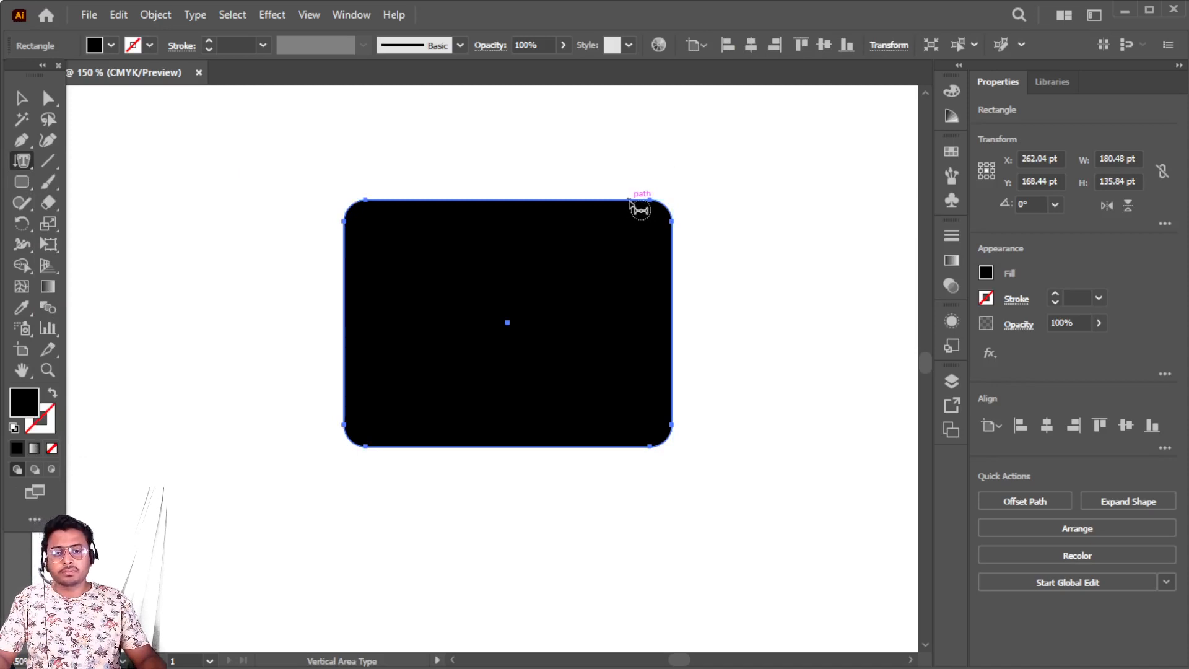
click(684, 245)
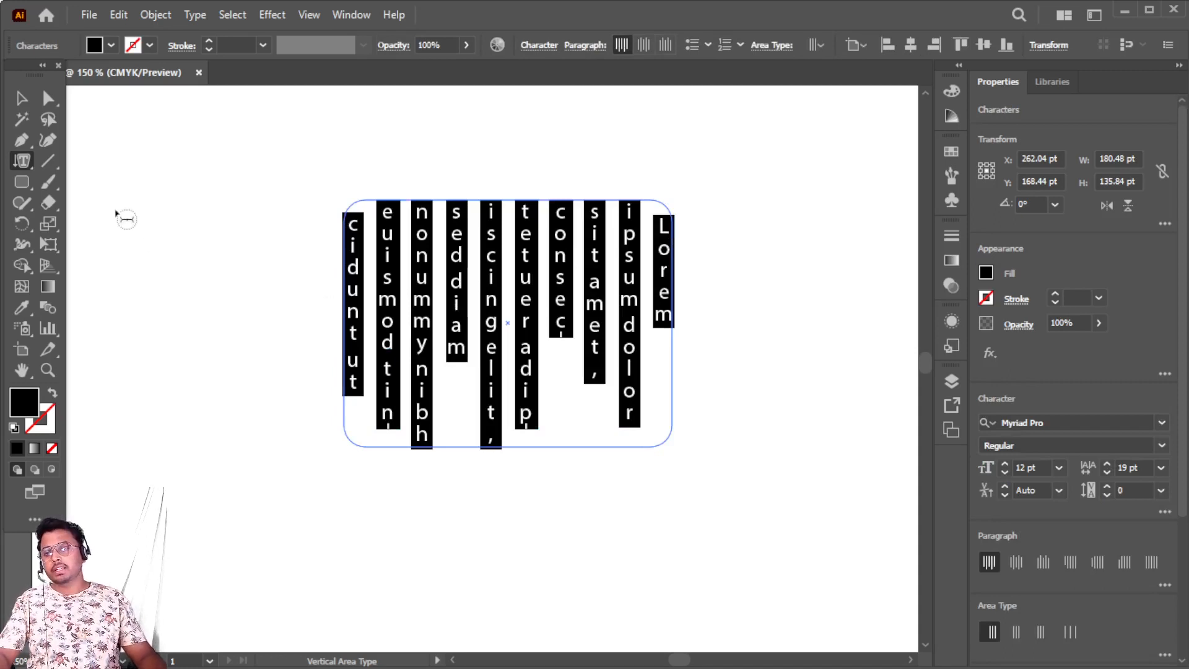
Draw a seven-sided polygon about 120 by 117 pt below the rounded rectangle text area.
scroll(490, 279, down, 2)
scroll(490, 279, down, 1)
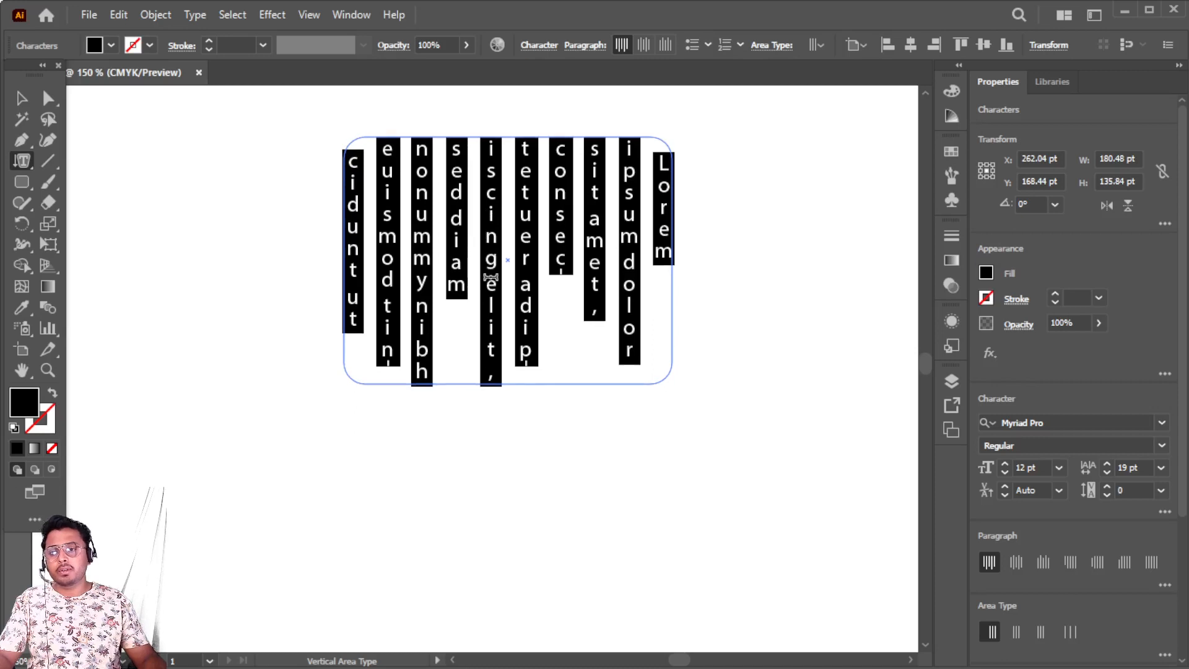
scroll(490, 278, down, 2)
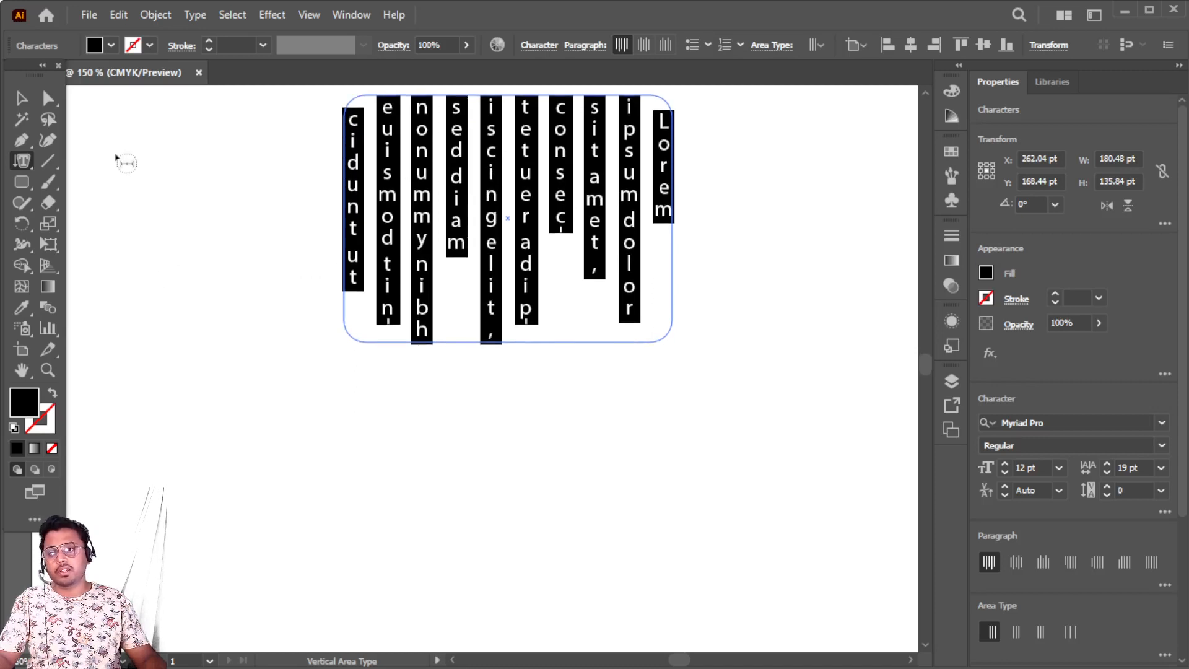
click(17, 163)
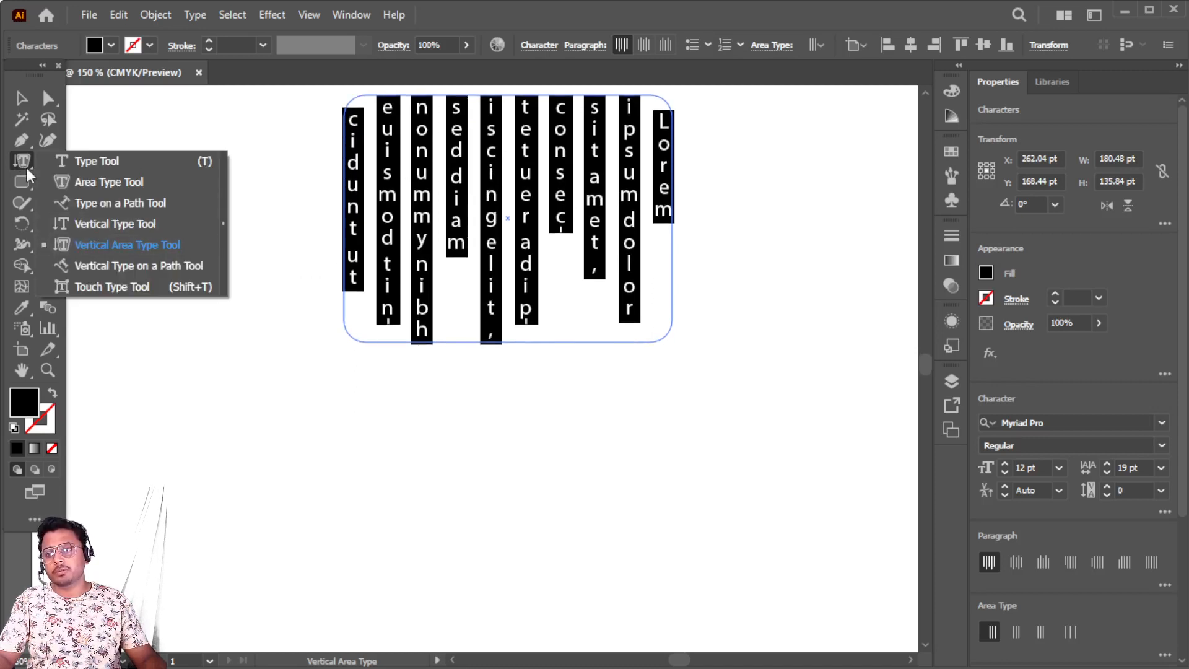
click(21, 181)
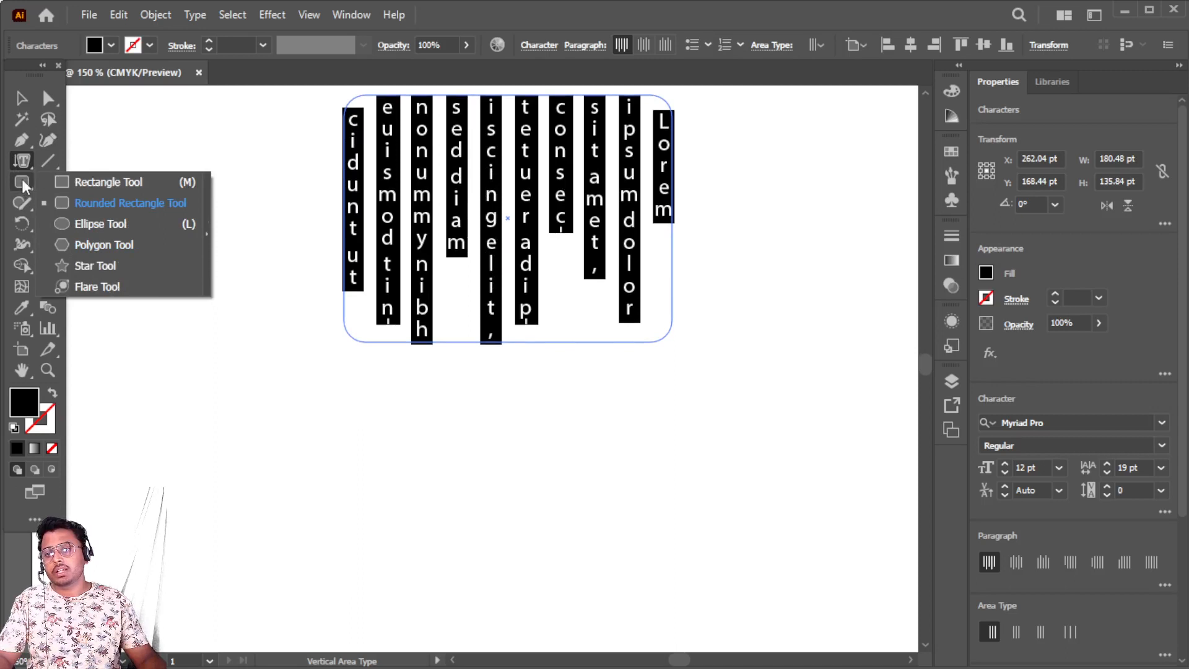
click(96, 245)
scroll(345, 452, down, 5)
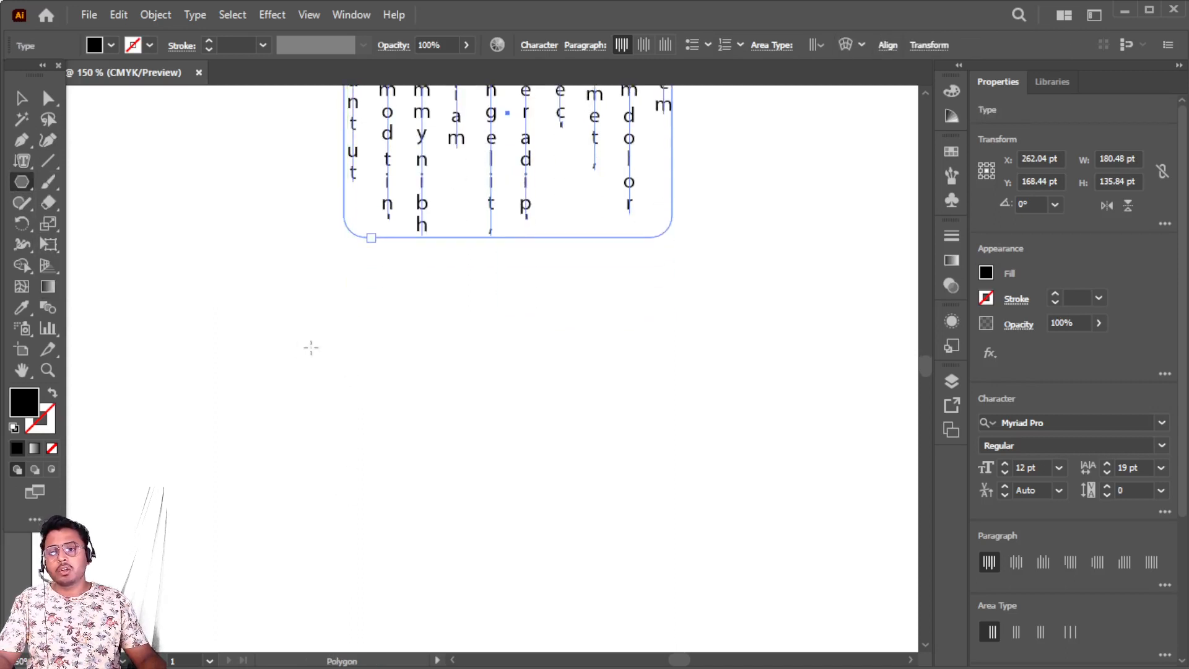
drag(318, 346, 408, 413)
key(Up)
key(Up)
key(Up)
key(Up)
key(Up)
key(Up)
key(Up)
key(Up)
key(Up)
key(Up)
key(Up)
key(Up)
key(Down)
key(Down)
key(Down)
key(Down)
key(Down)
key(Down)
key(Down)
key(Down)
key(Down)
key(Down)
key(Down)
key(Down)
key(Down)
key(Up)
key(Up)
key(Up)
key(Up)
key(Up)
key(Up)
key(Up)
key(Up)
key(Down)
key(Down)
key(Down)
key(Down)
scroll(391, 388, up, 2)
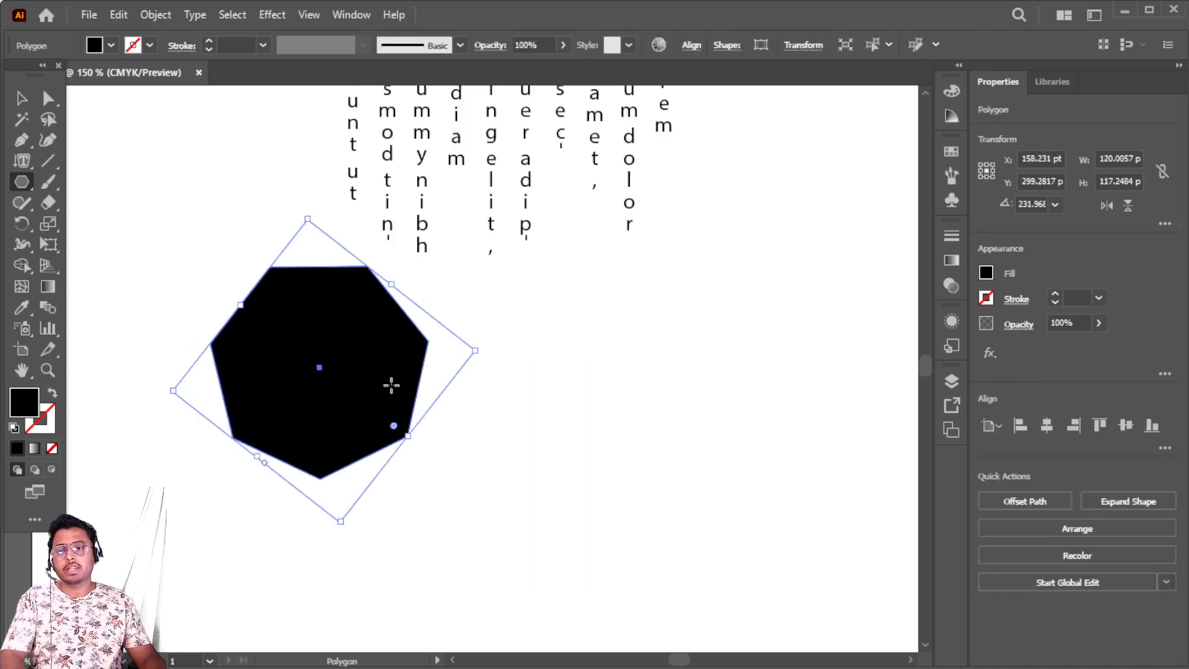
Turn the polygon into a vertical area type shape filled with placeholder text, and deselect it.
click(23, 162)
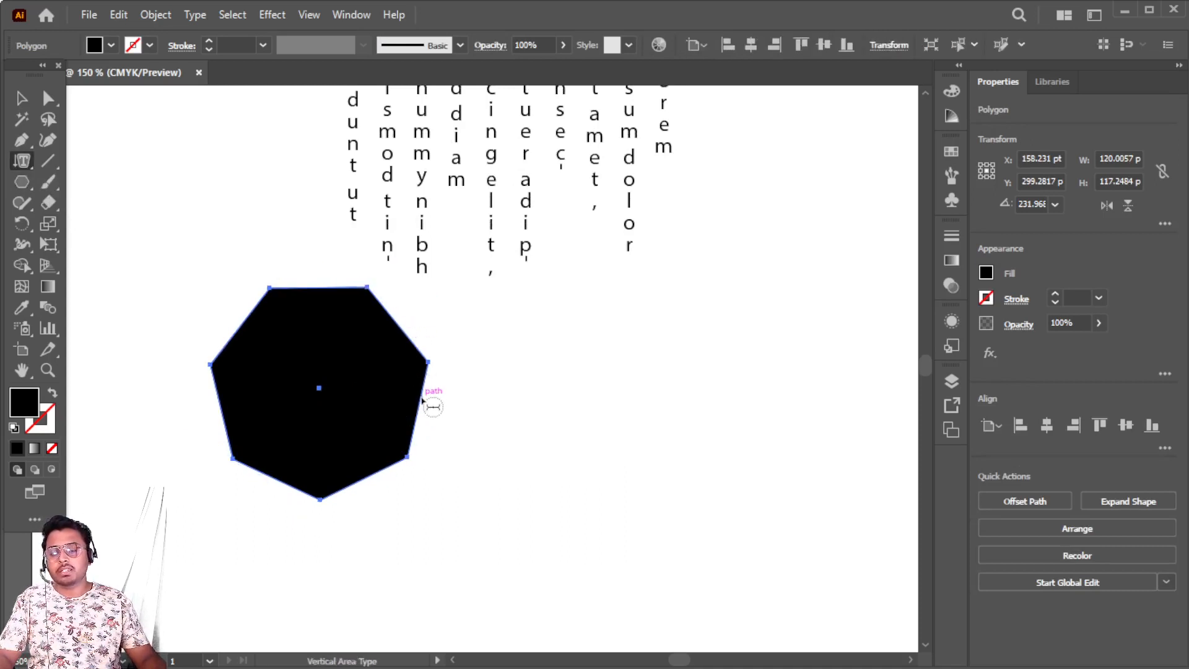
scroll(422, 397, up, 3)
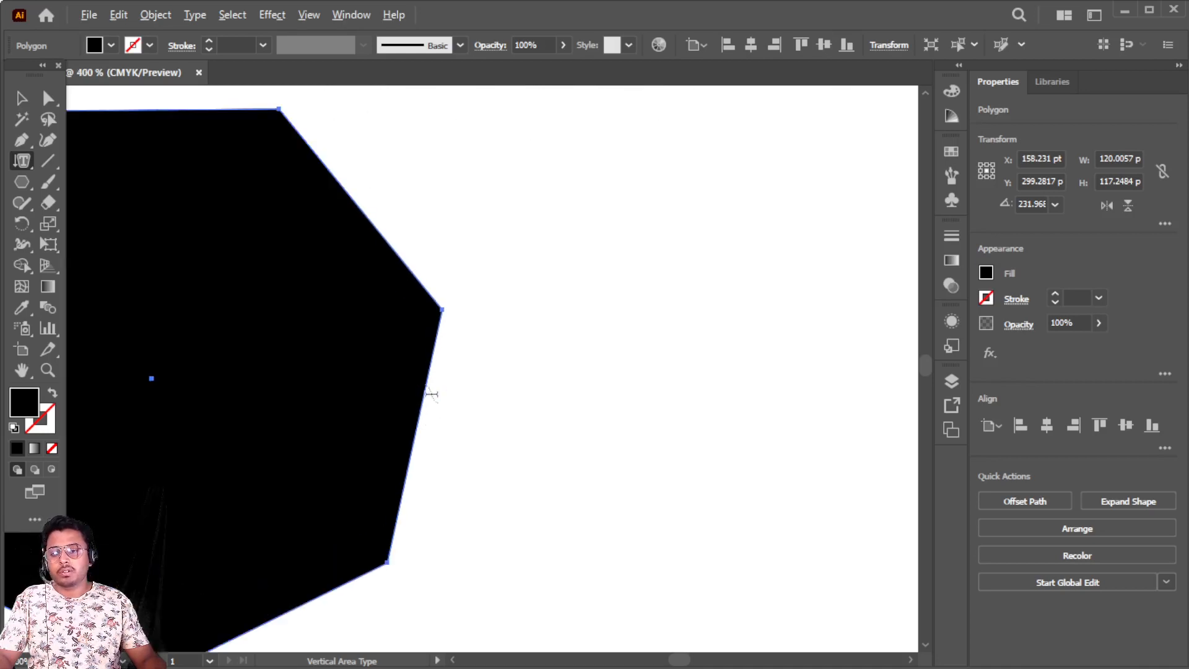
scroll(425, 387, down, 2)
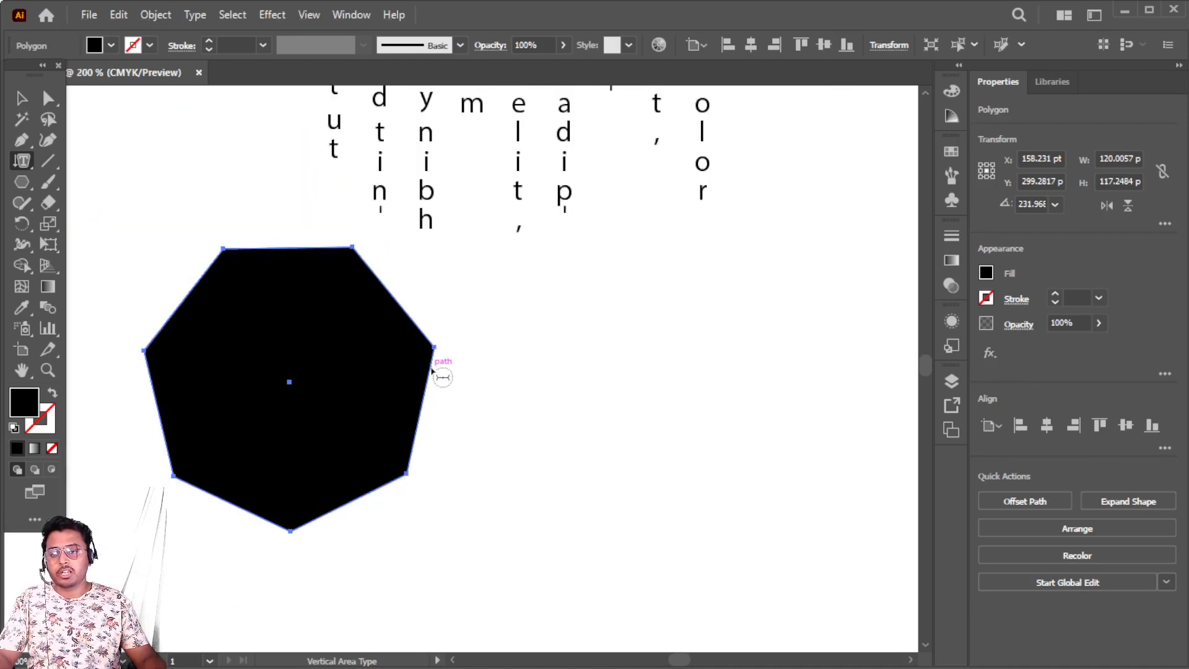
click(432, 370)
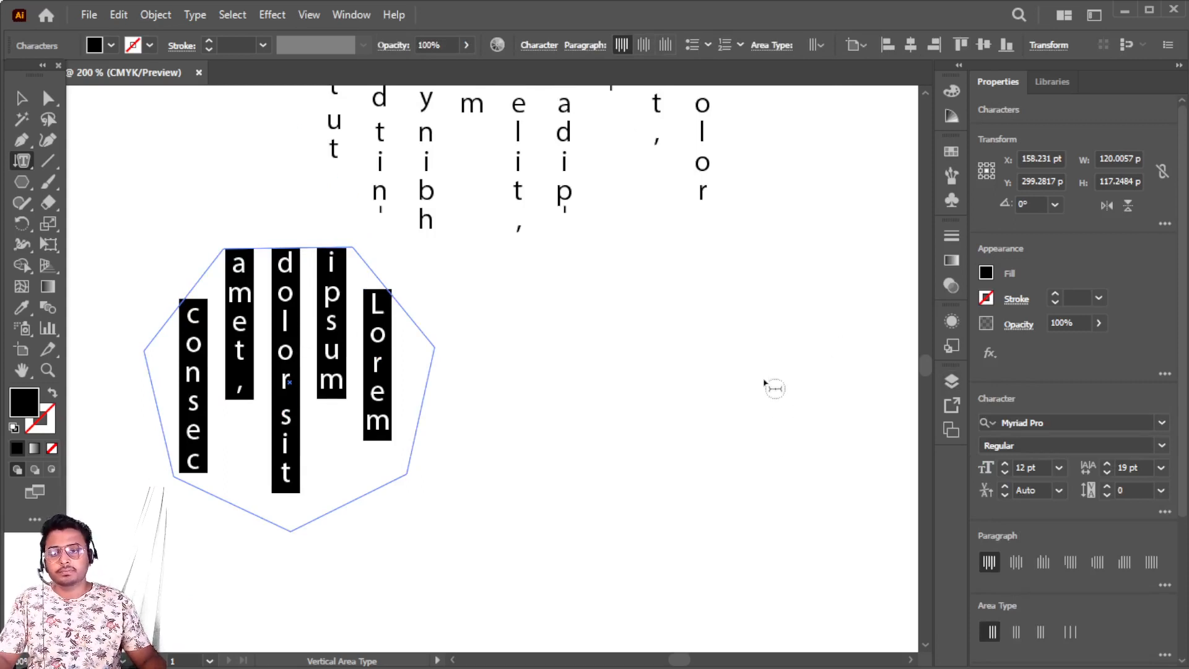
click(26, 106)
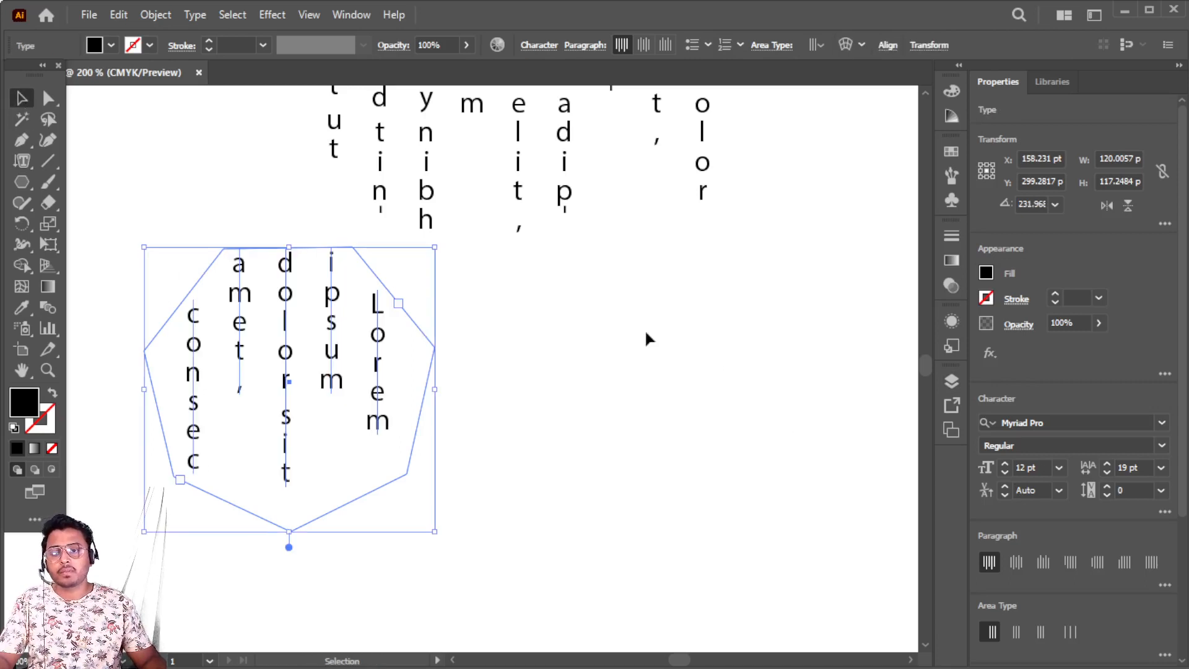
click(599, 358)
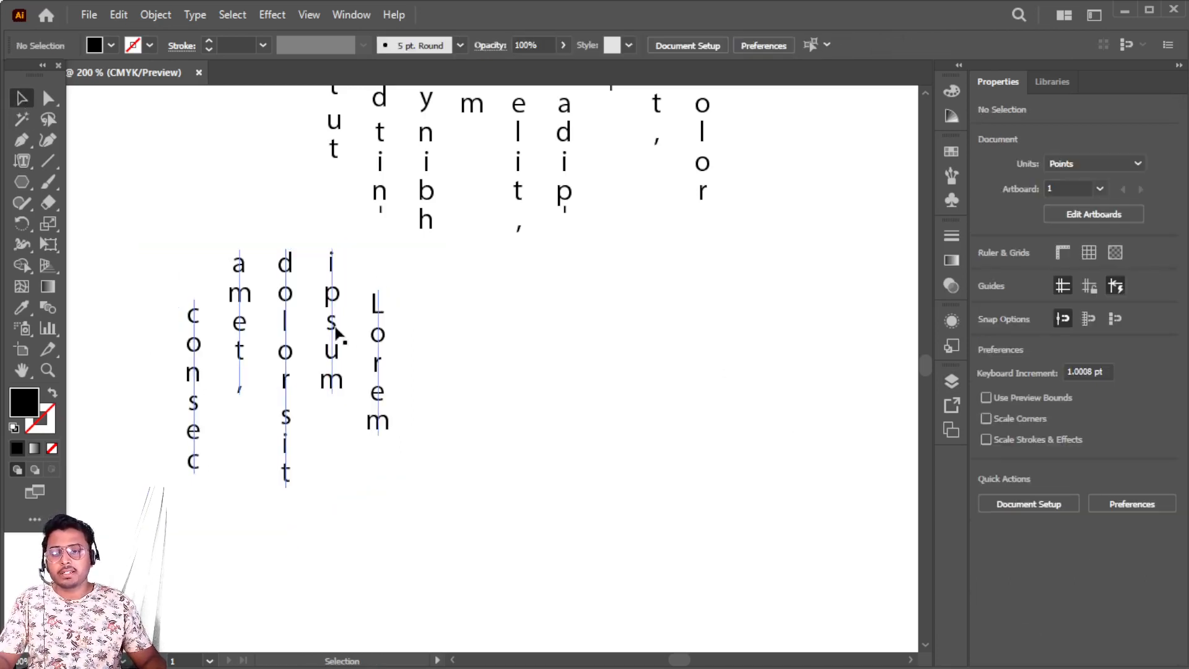
click(24, 180)
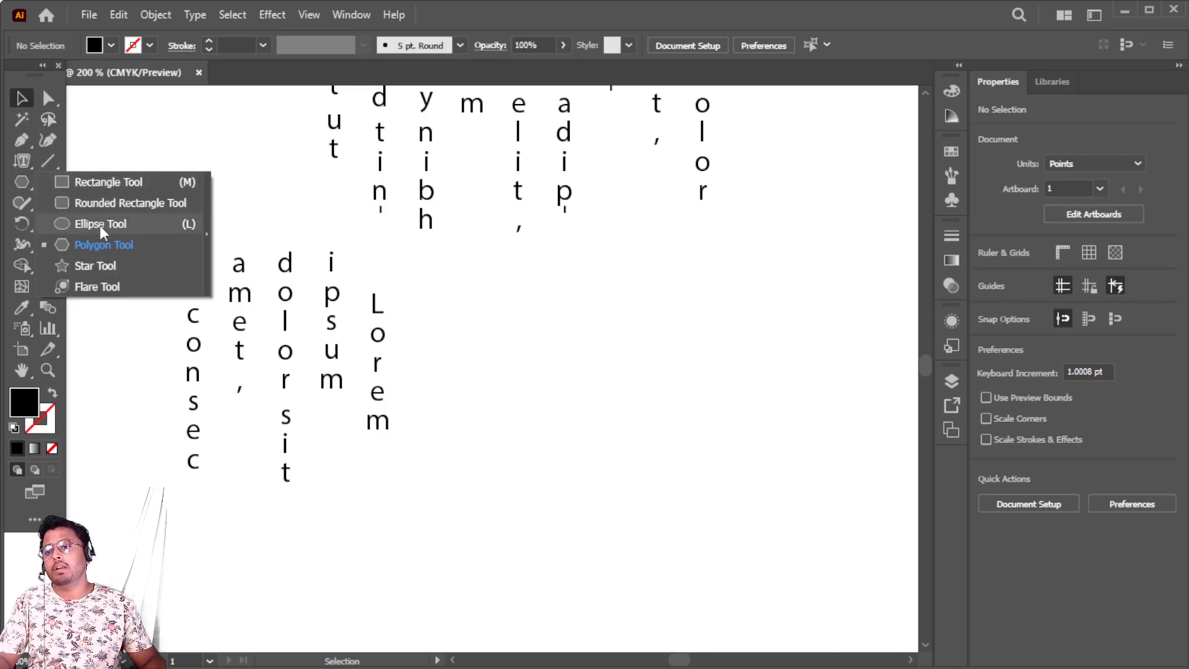
click(21, 162)
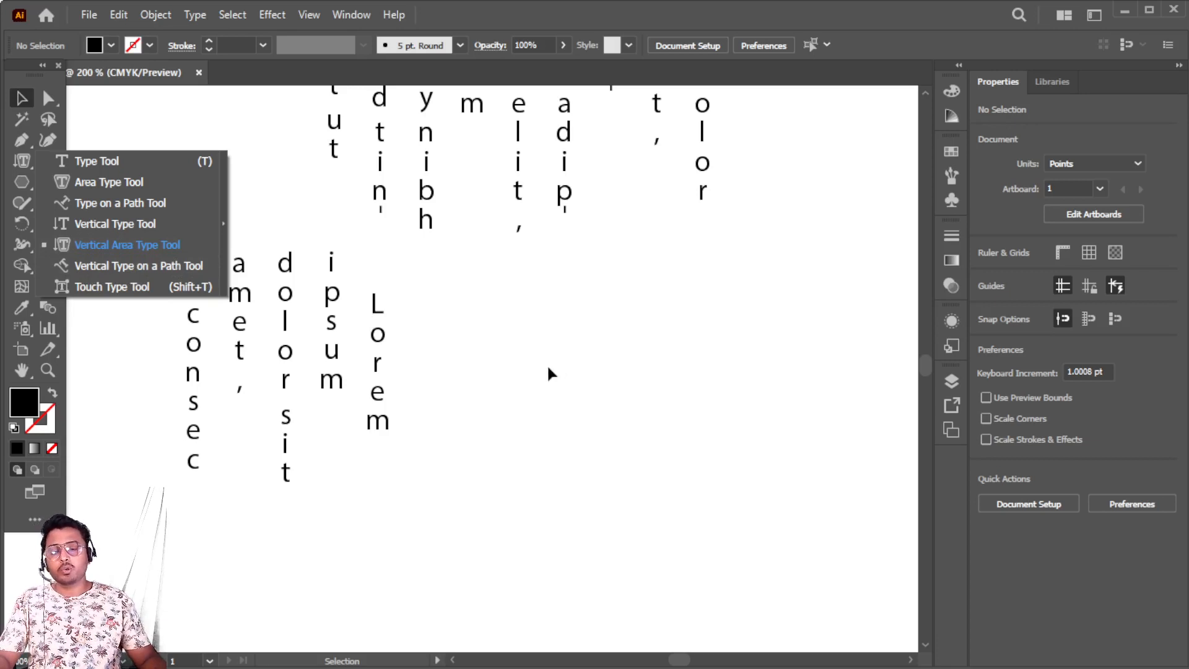
Select both vertical area text objects and delete them from the artboard.
scroll(547, 363, up, 1)
key(ctrl+a)
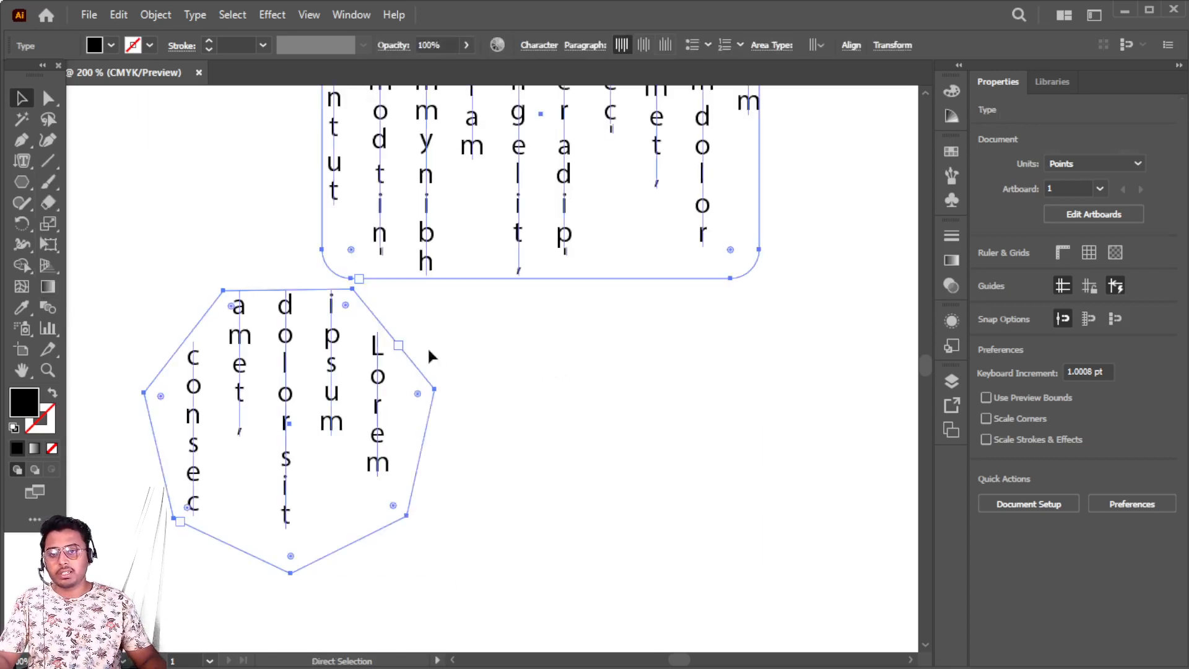
key(Delete)
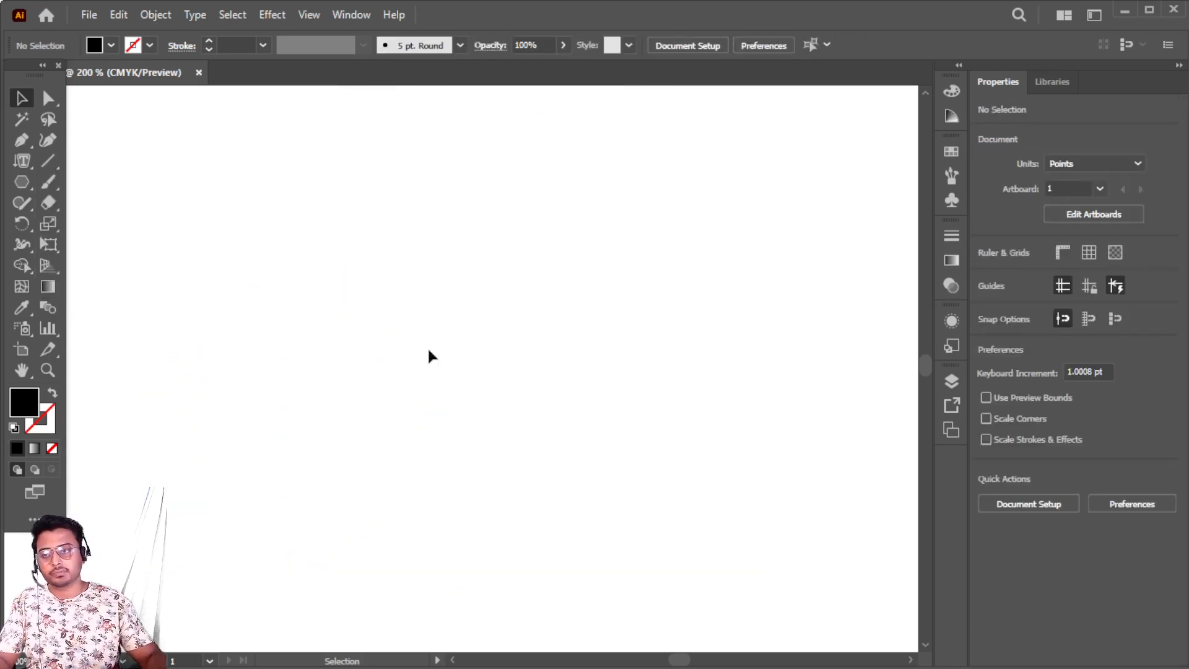
Draw a circle about 146 pt in diameter and swap its fill and stroke, leaving a 1 pt black outline without fill.
click(25, 189)
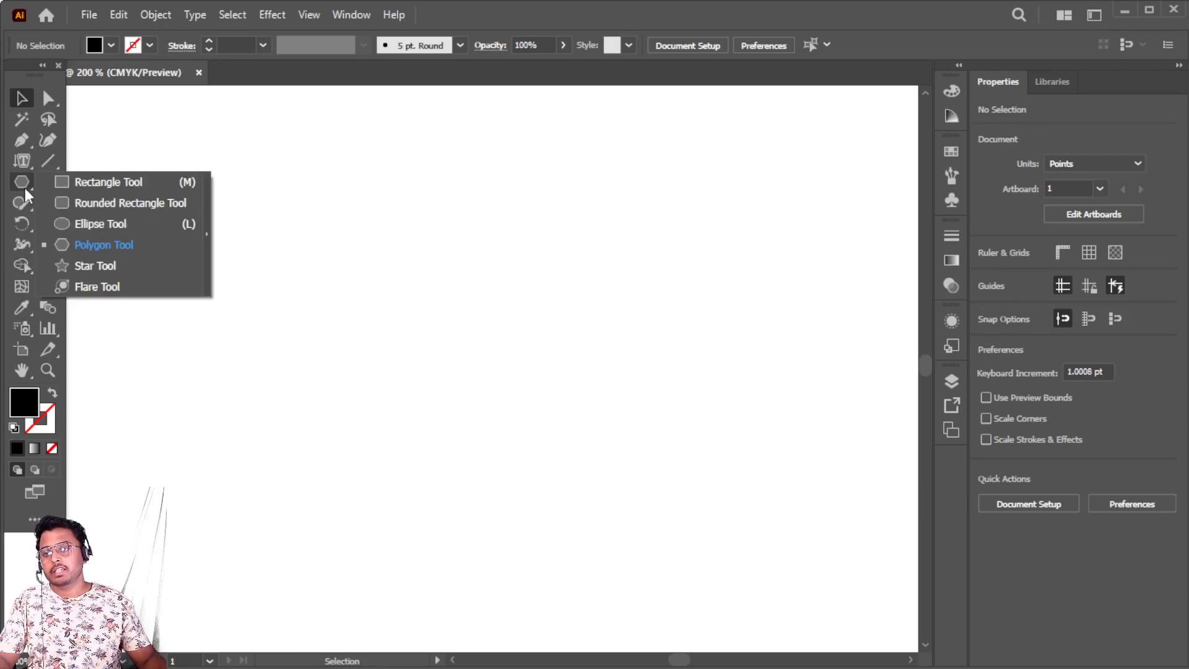
click(104, 224)
drag(397, 283, 626, 543)
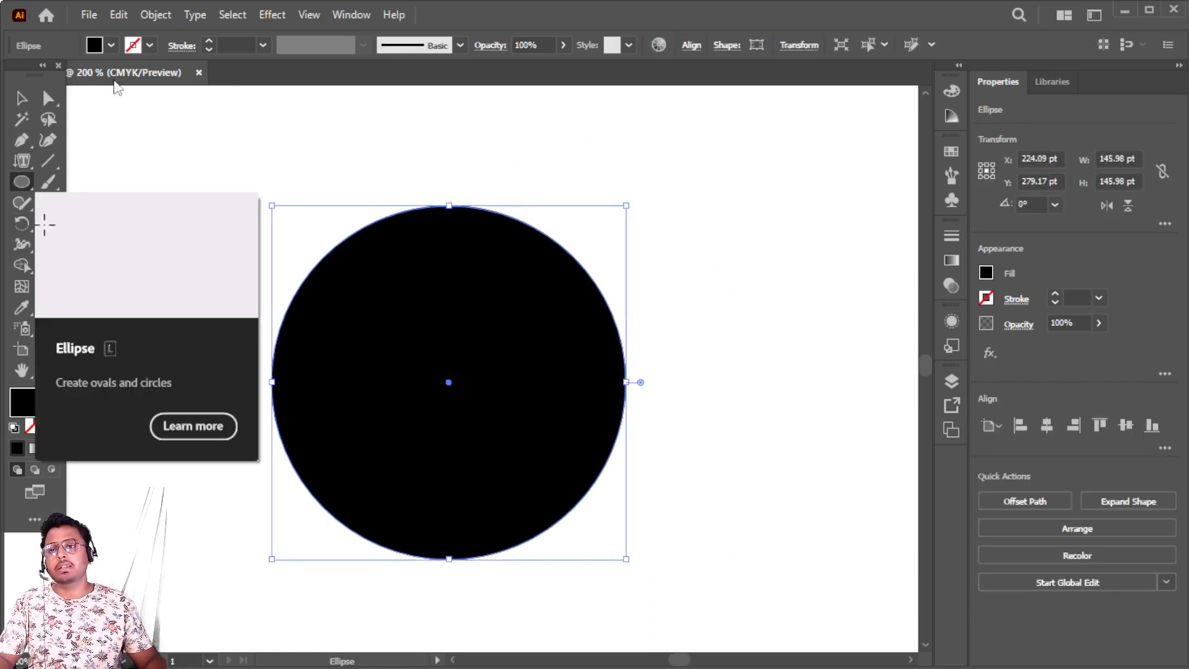
click(53, 393)
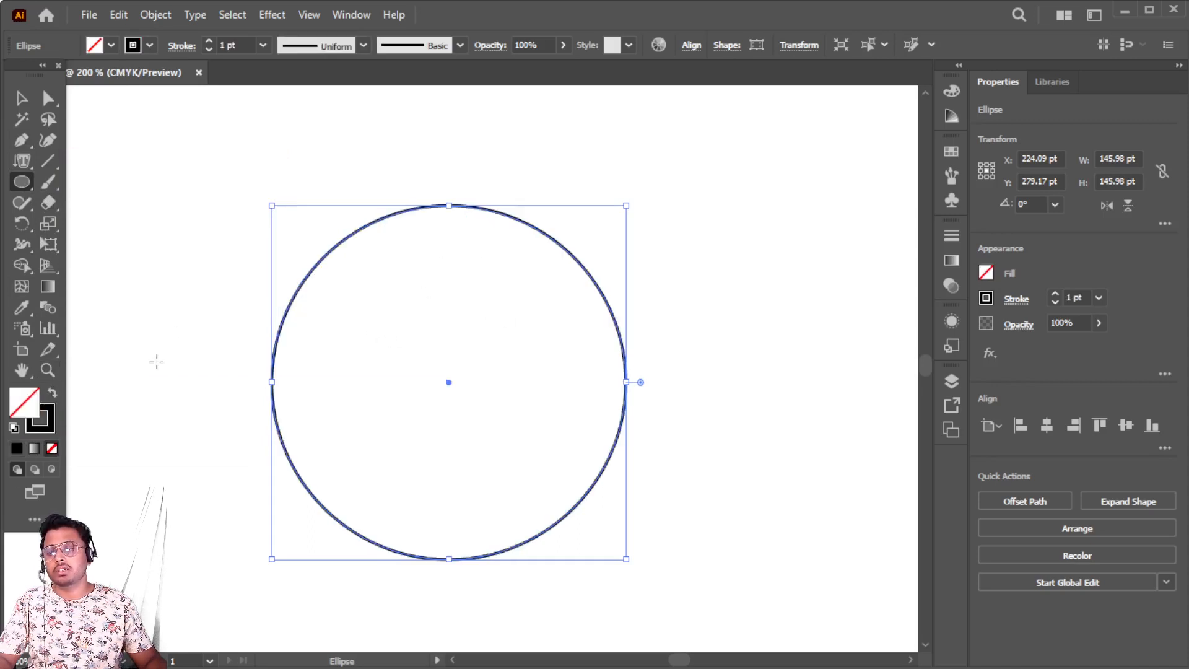
click(112, 45)
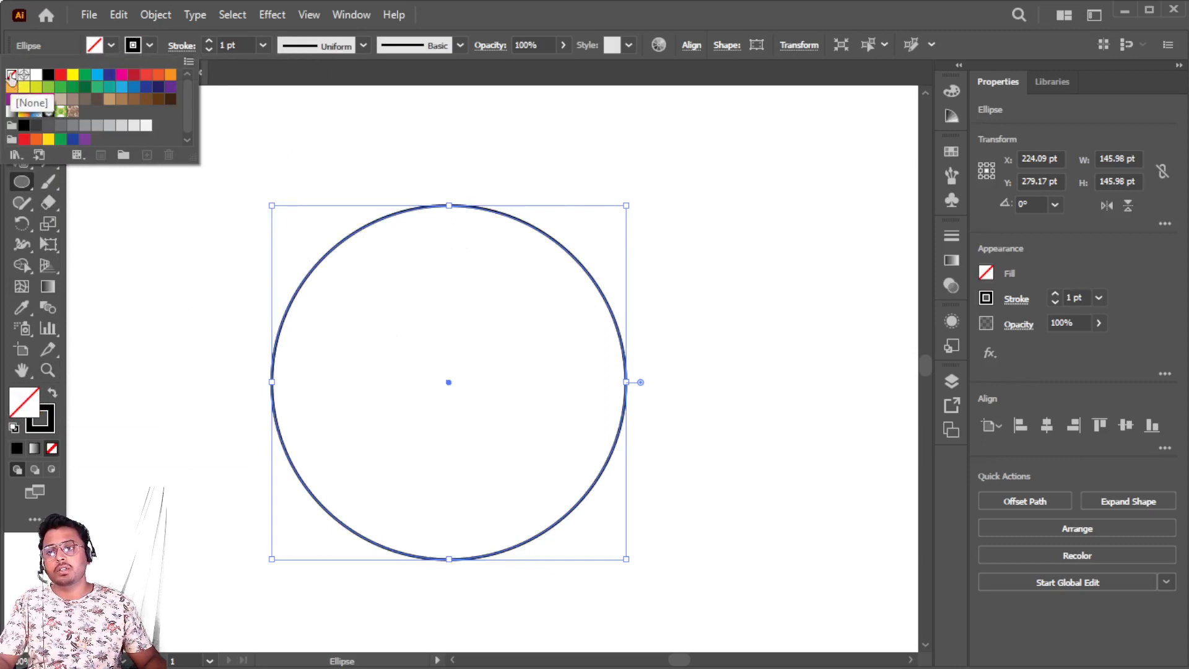
click(112, 45)
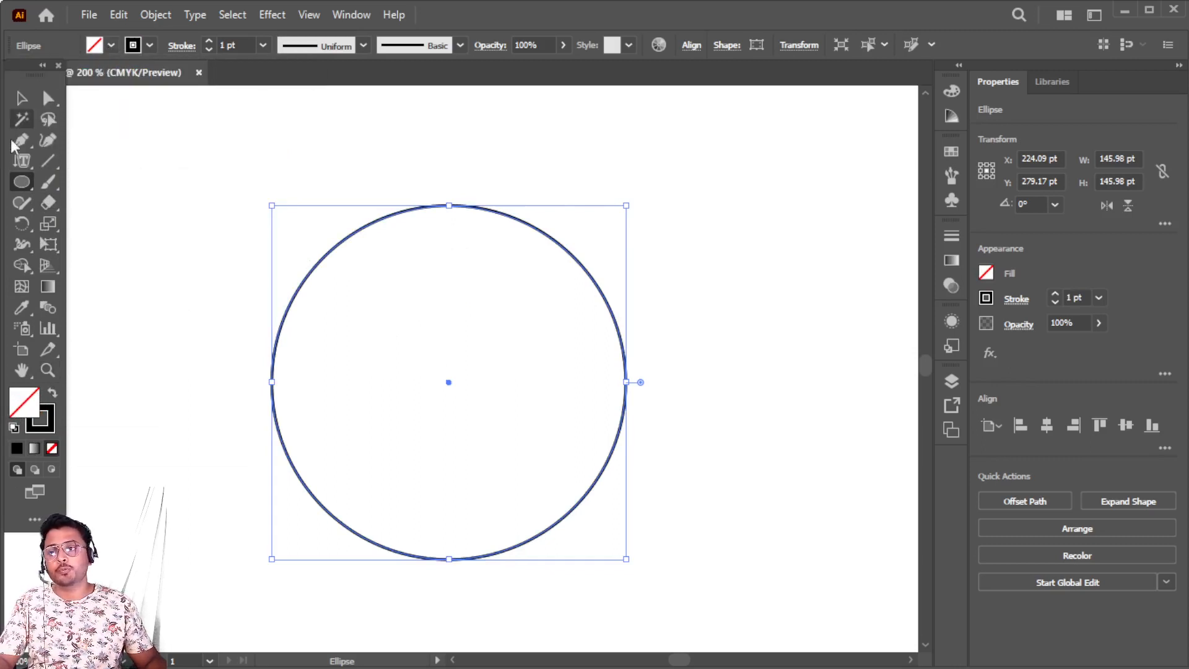
Convert the circle into vertical type on a path reading "DIGITAL WORLD COMPUTER EDUCATION" and finish the text editing.
right_click(21, 164)
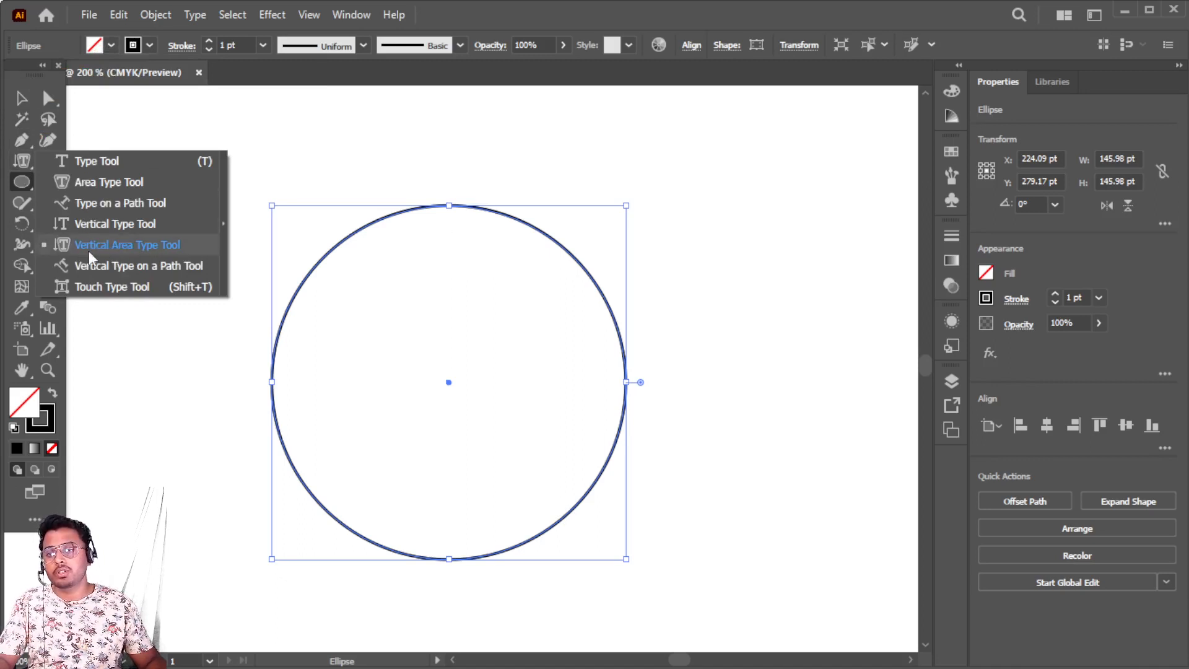
click(153, 265)
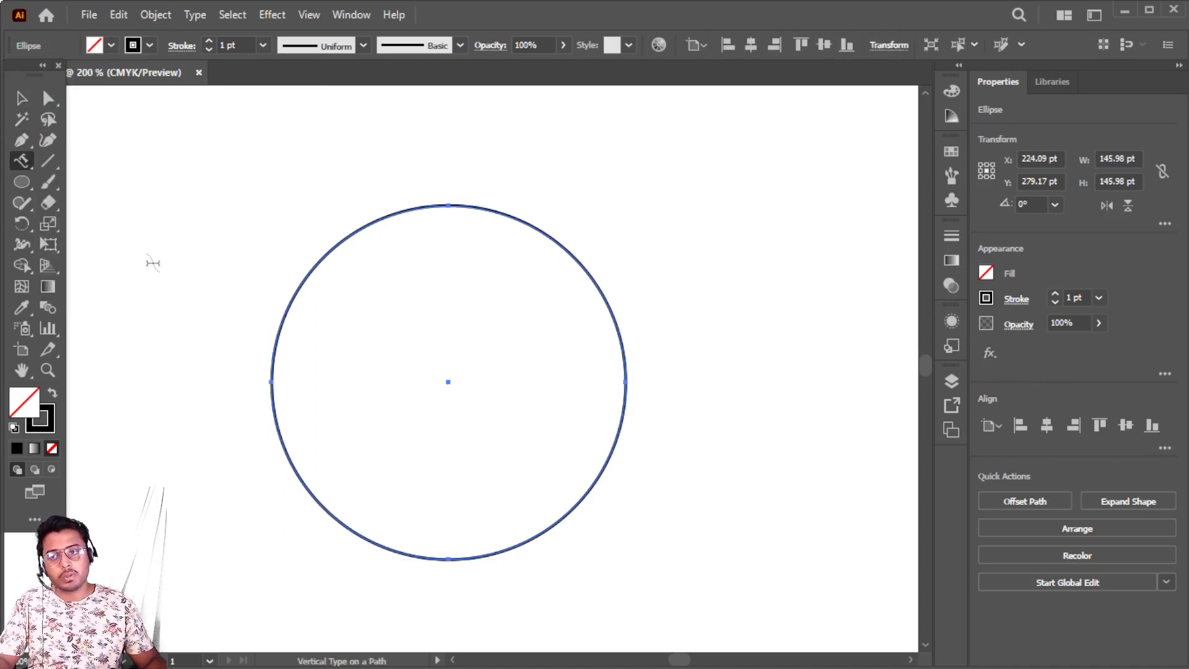
click(275, 348)
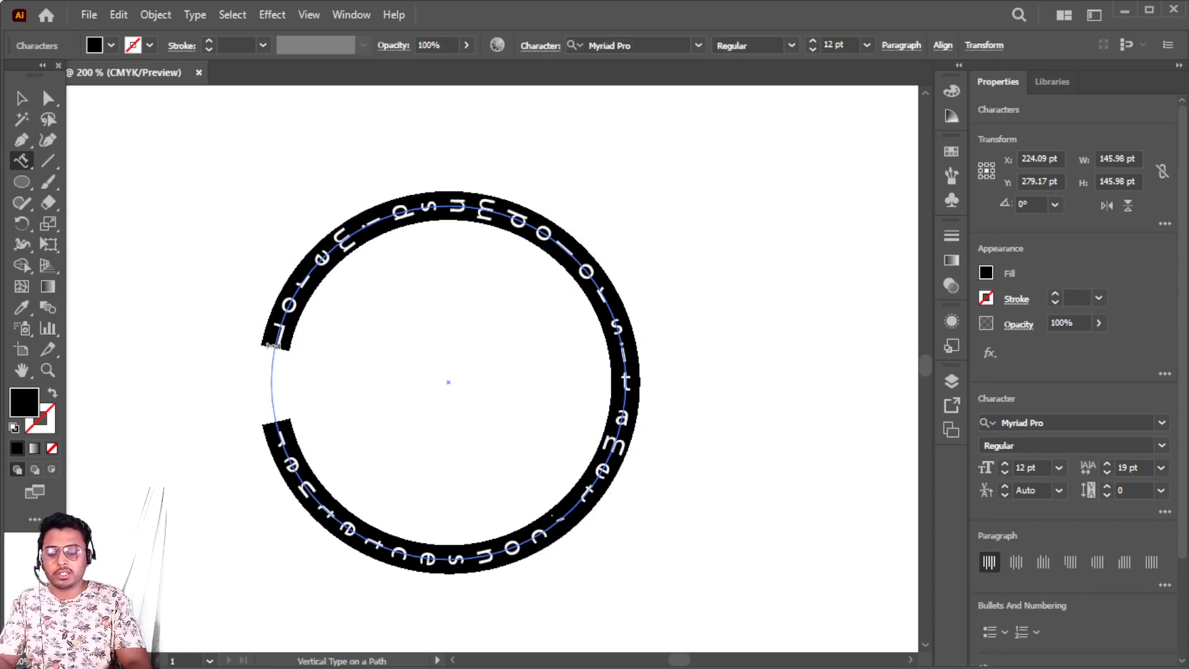
text(a)
text(IGITAL WOR)
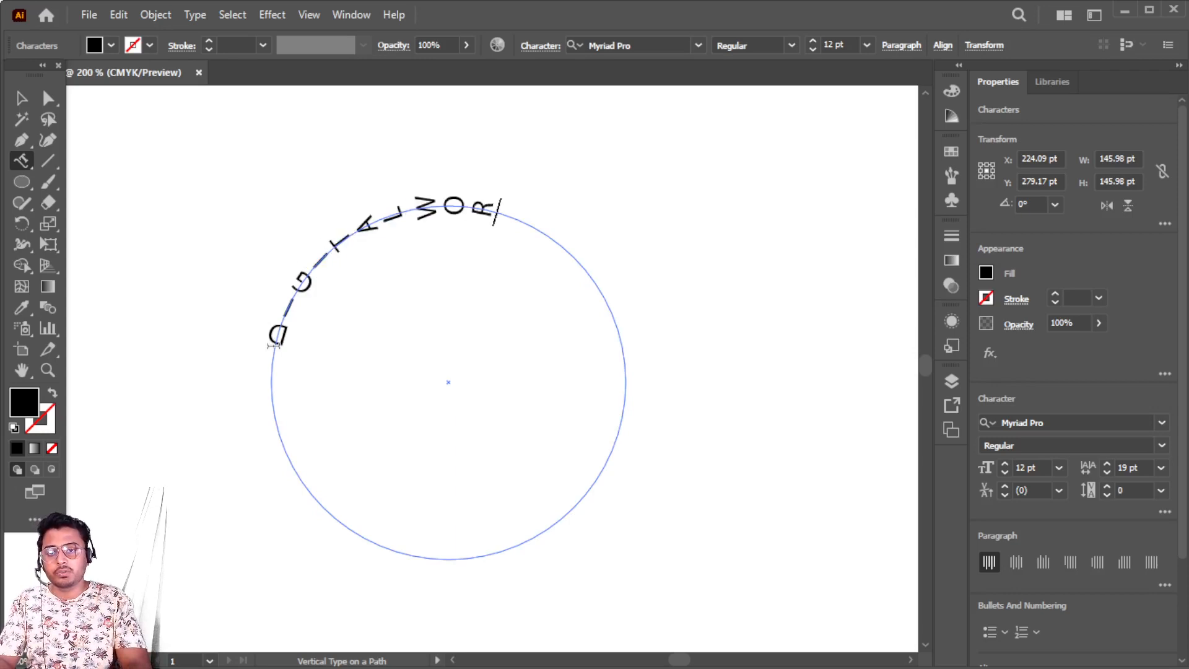
text(LD COMPUT)
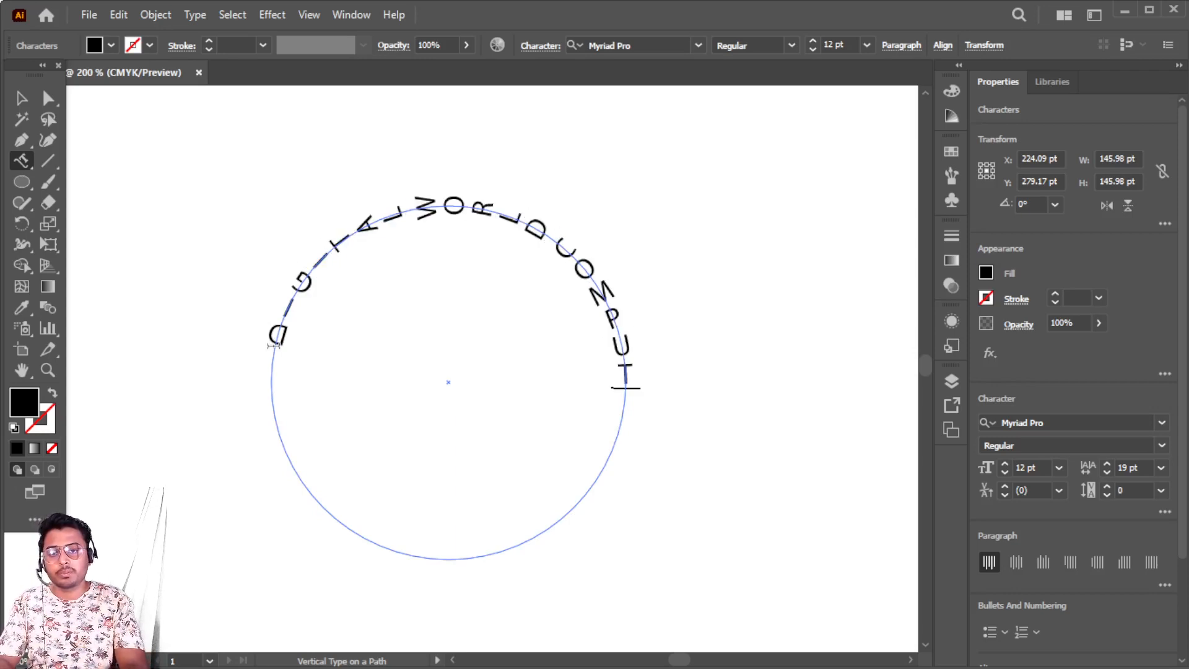
text(ER EDUCATIO)
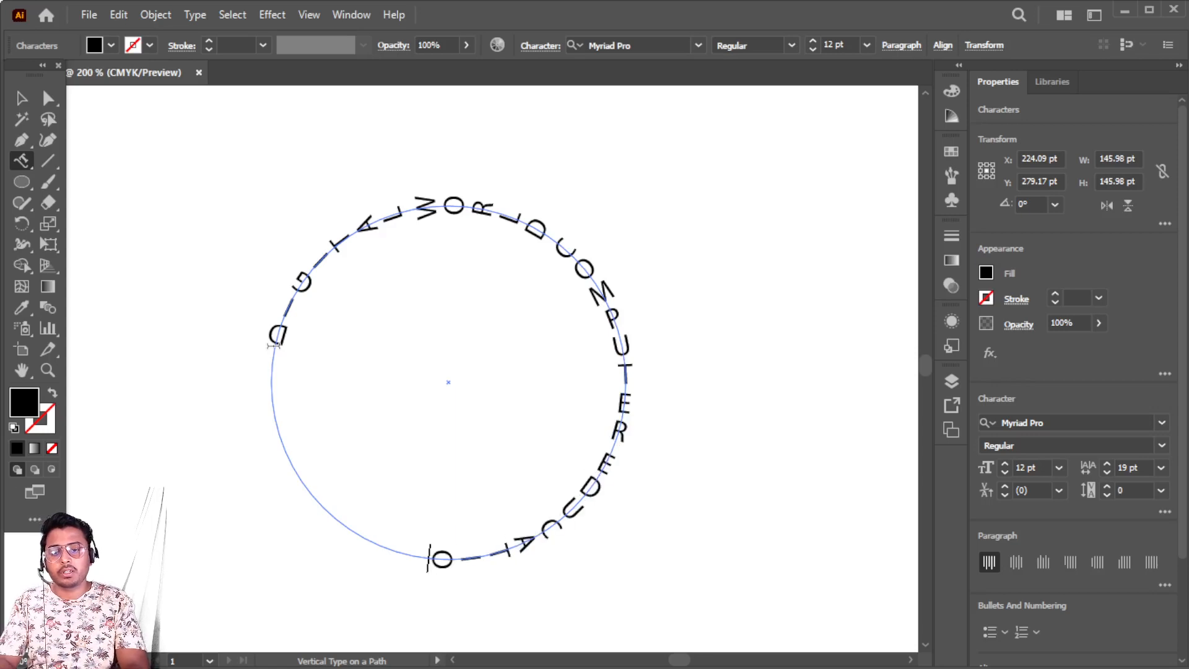
text(N)
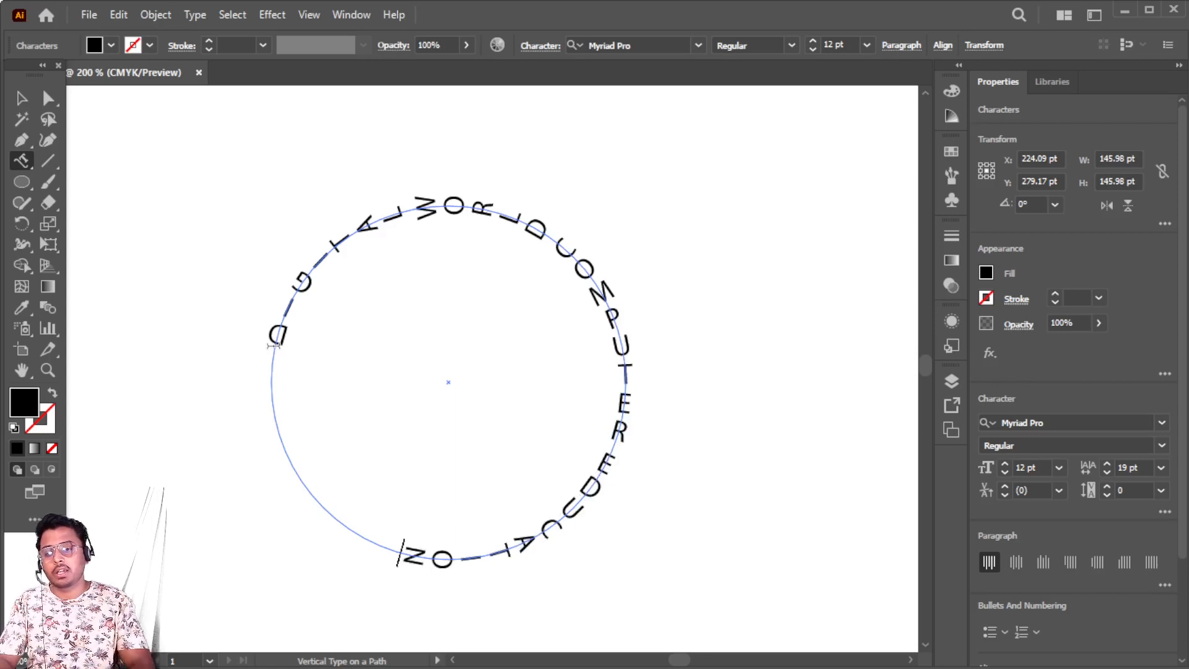
click(17, 98)
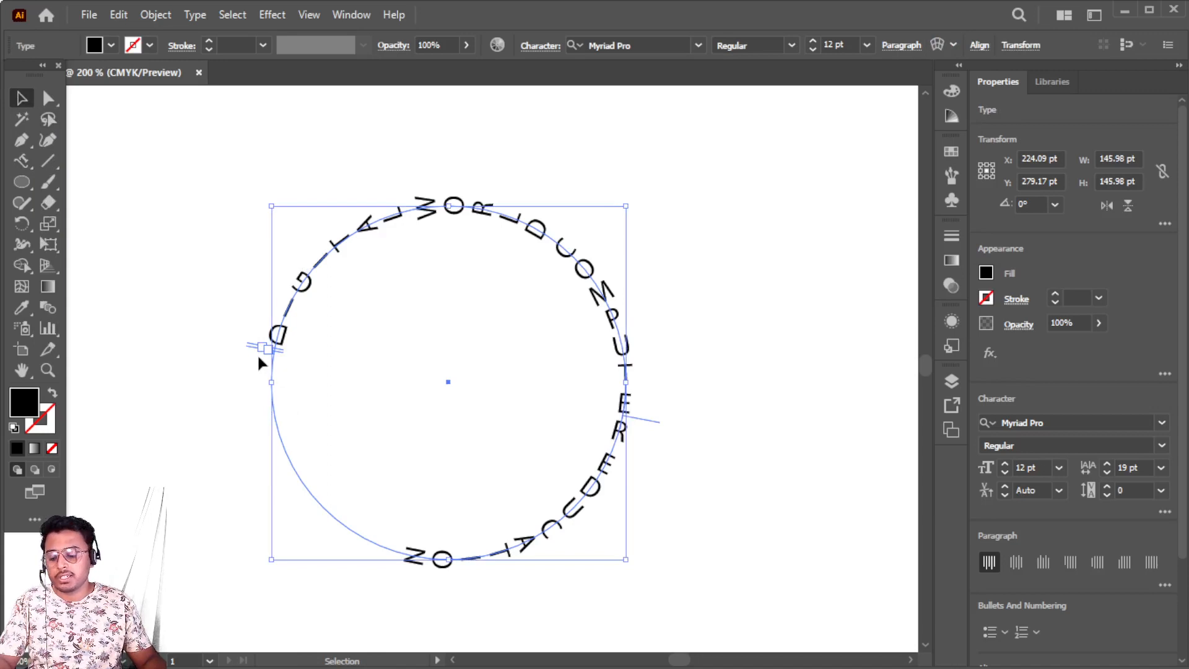
Move the path text's end bracket around the circle, trying a shorter span before placing it at the circle's lower left.
scroll(259, 359, up, 1)
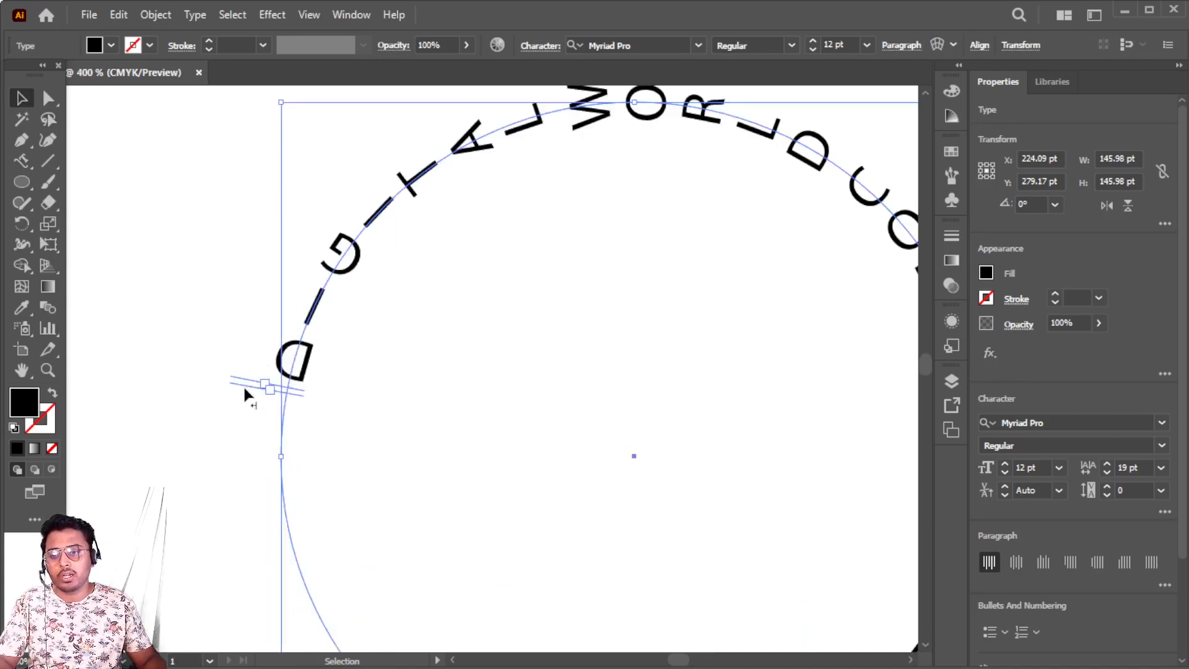
drag(248, 390, 297, 644)
scroll(314, 426, down, 3)
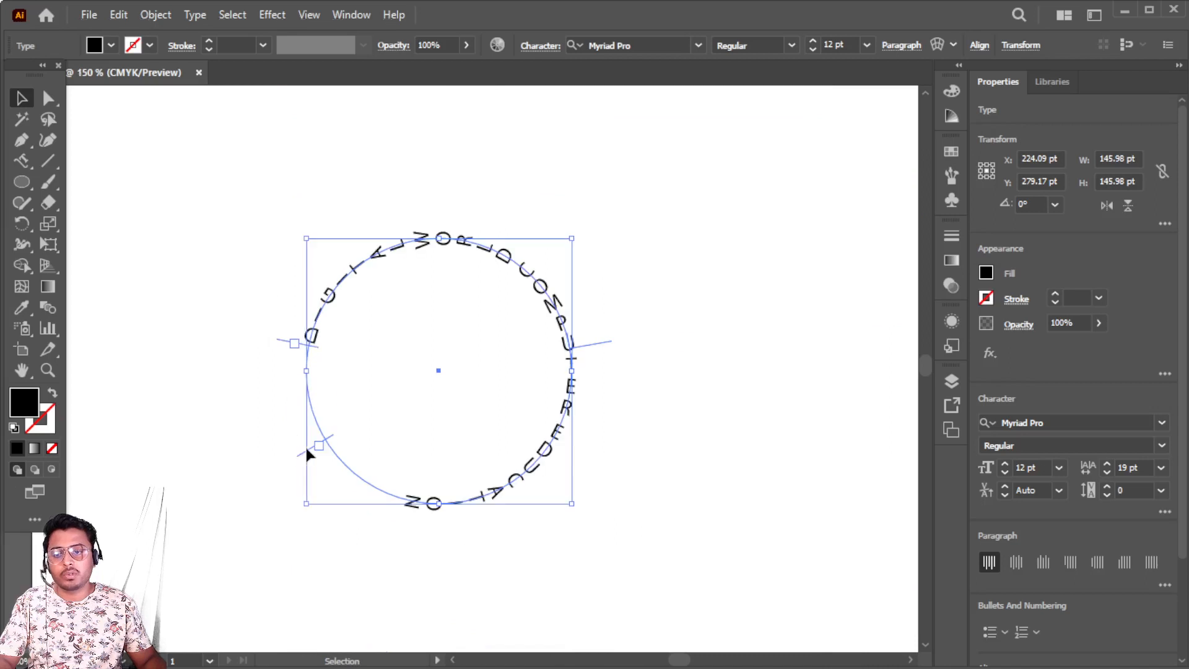
drag(299, 455, 577, 332)
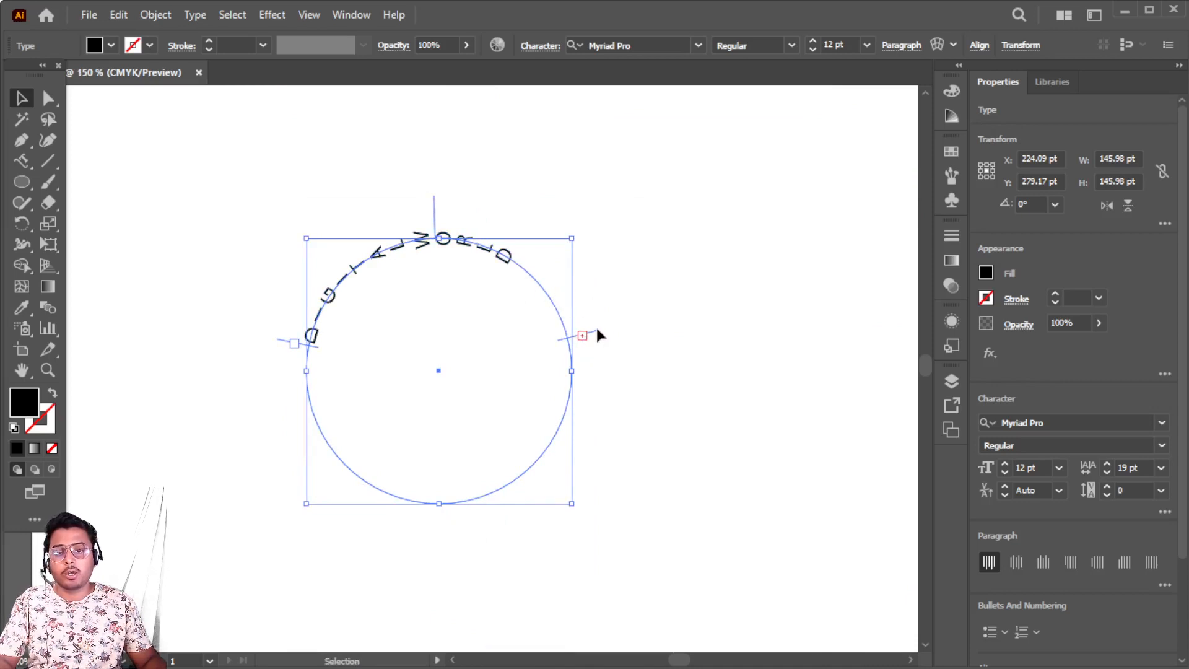
drag(598, 330, 359, 472)
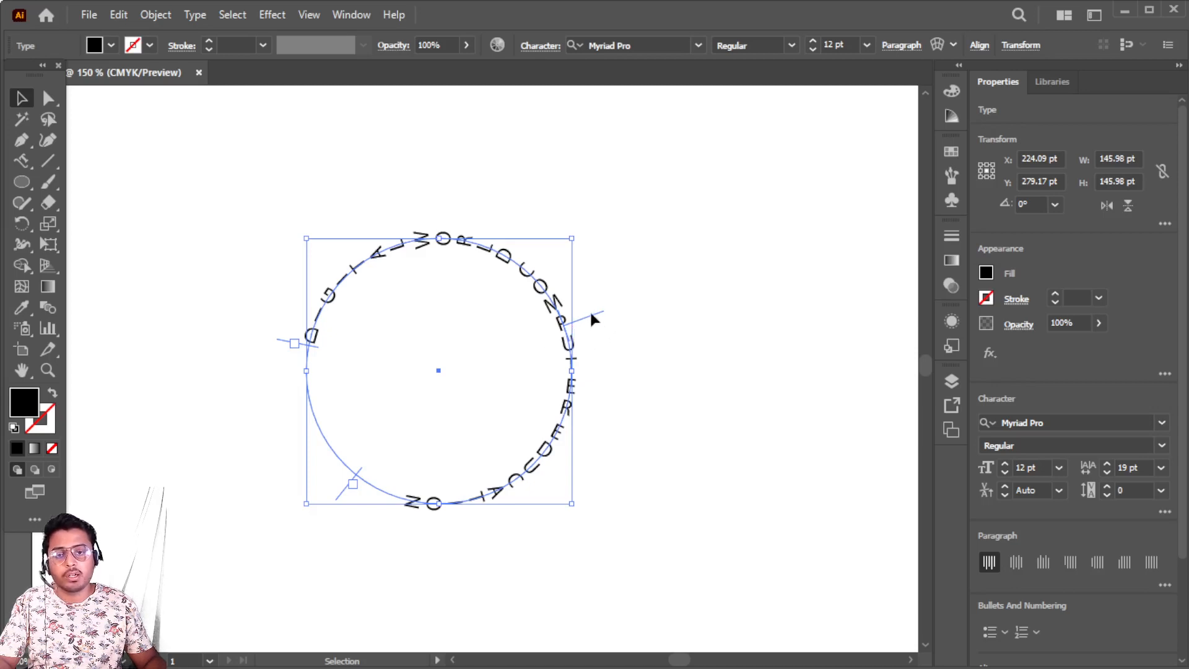
Use the path text's centre bracket to flip the text to the inside and shift its middle to the circle's bottom.
click(587, 273)
click(574, 322)
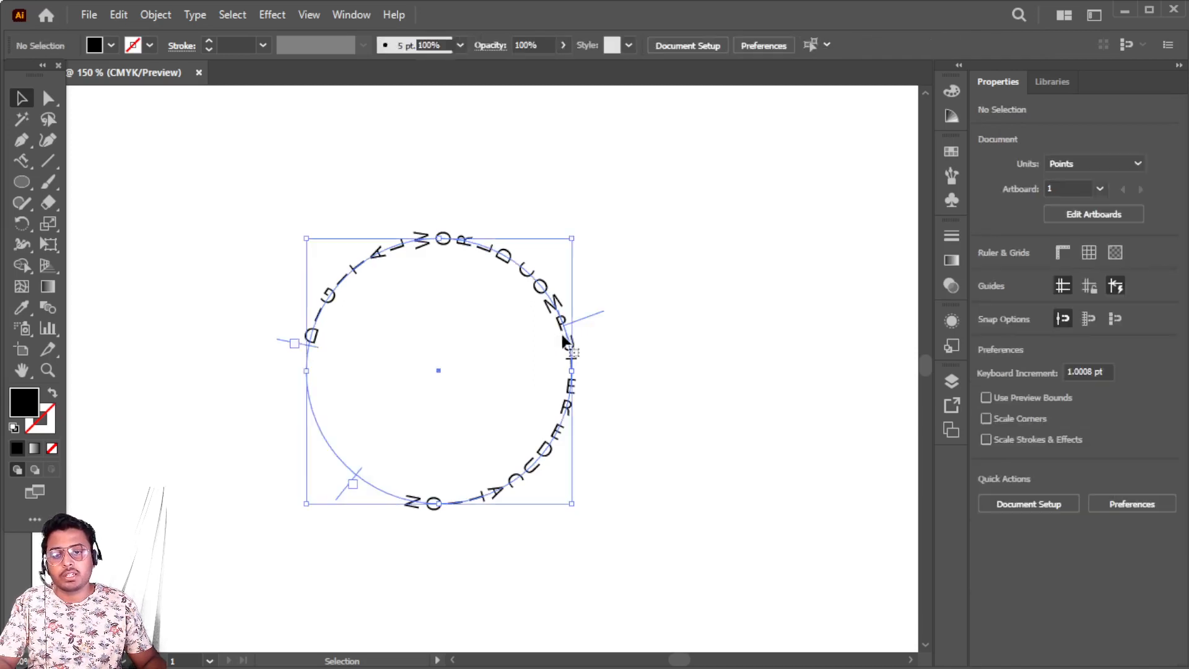
drag(590, 319, 433, 224)
drag(452, 225, 426, 258)
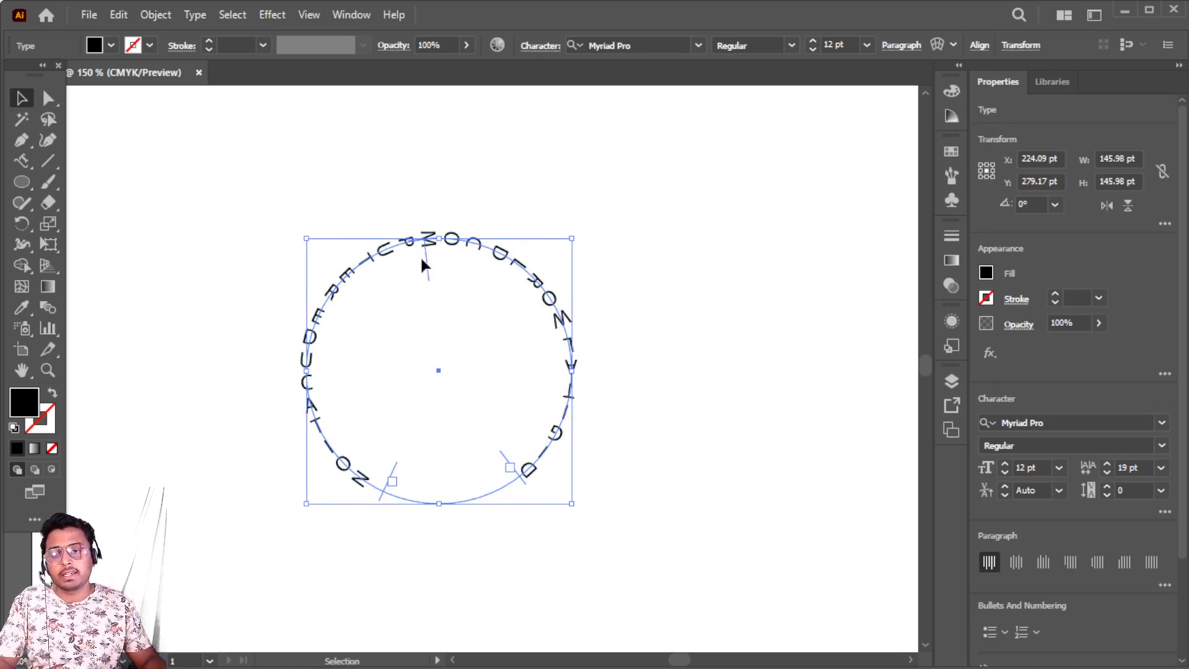
drag(426, 264, 412, 496)
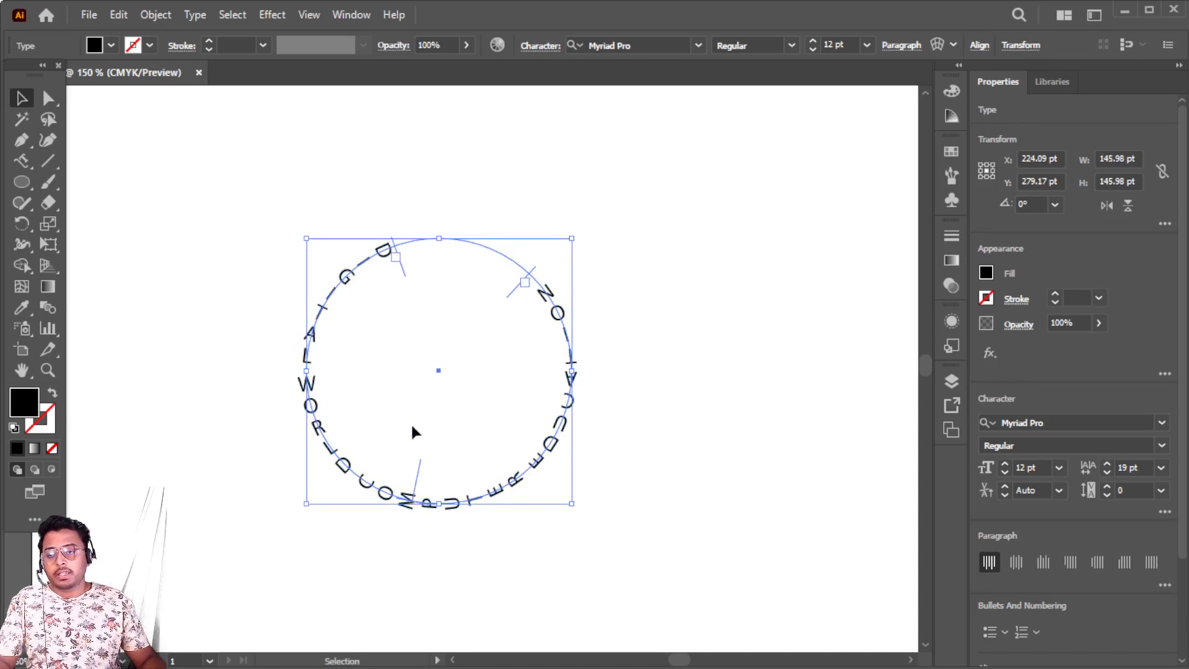
Open the Type on a Path Options for the circular text and turn on the preview.
click(196, 16)
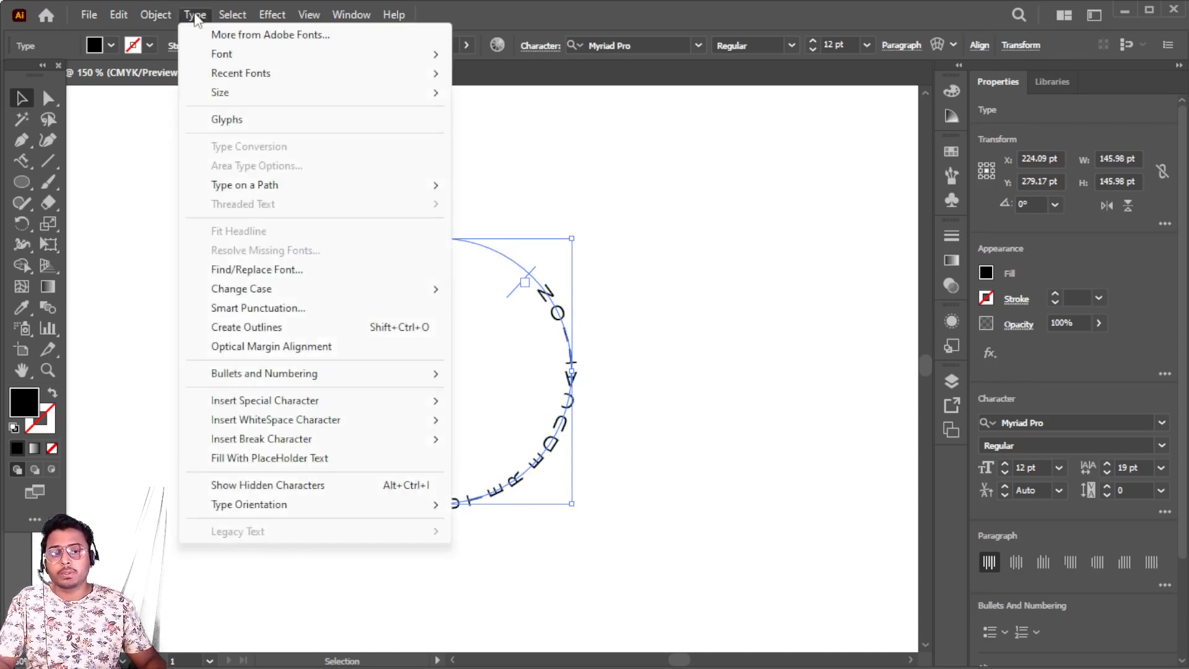
mouse_move(372, 185)
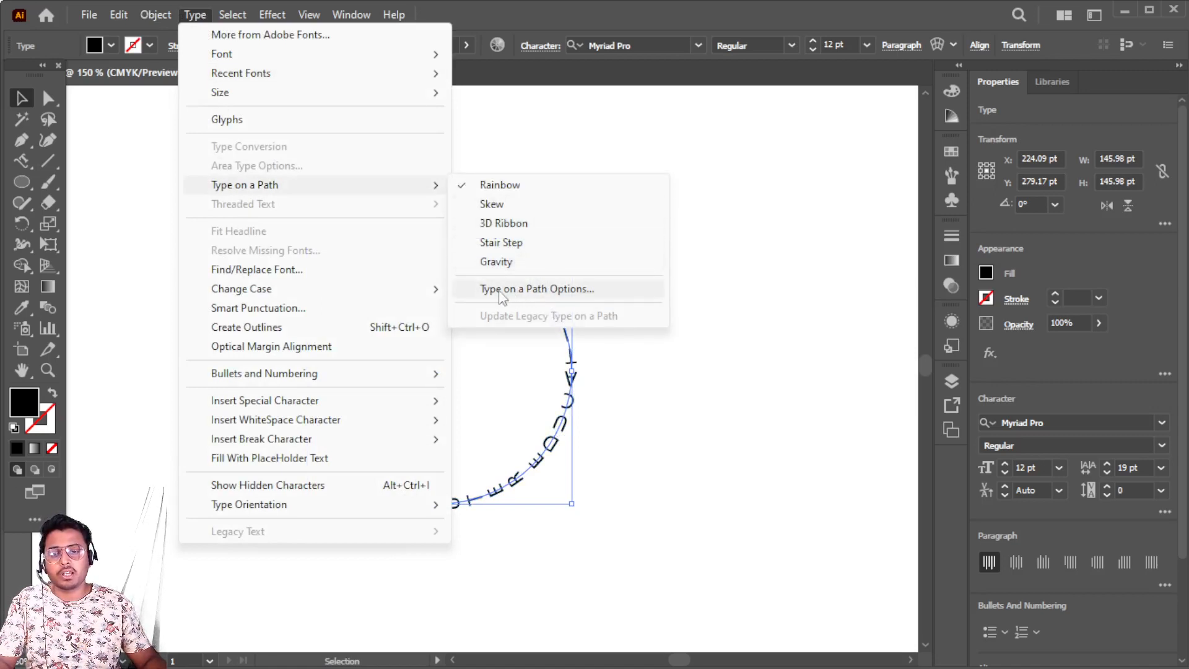
click(537, 291)
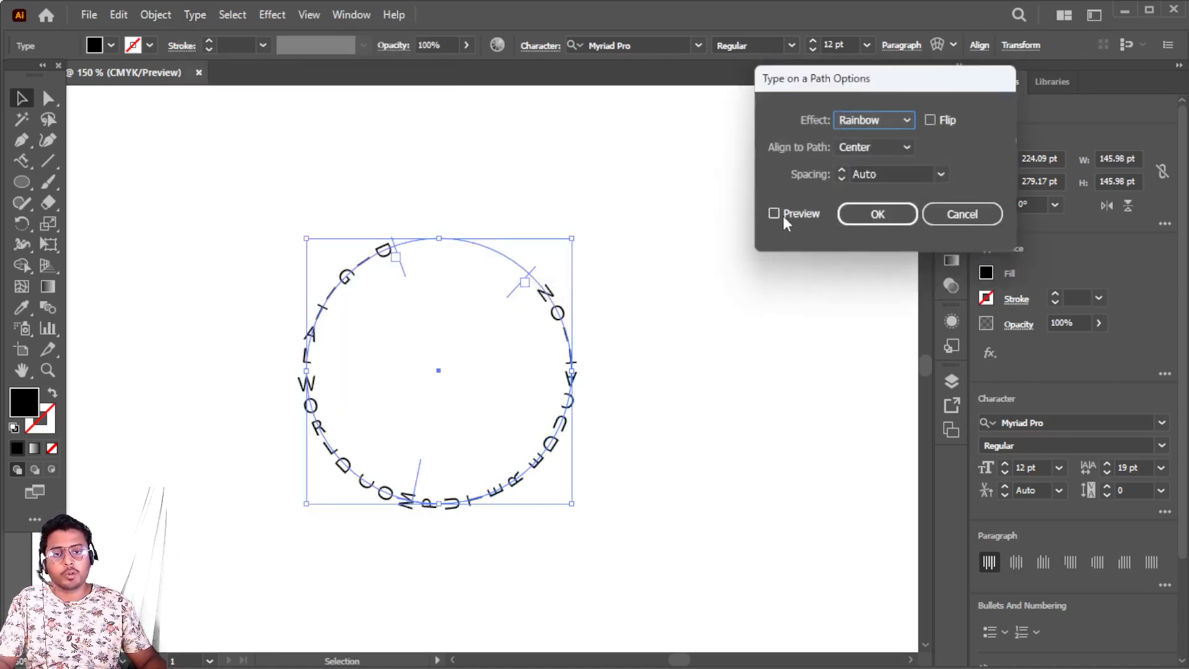
click(773, 213)
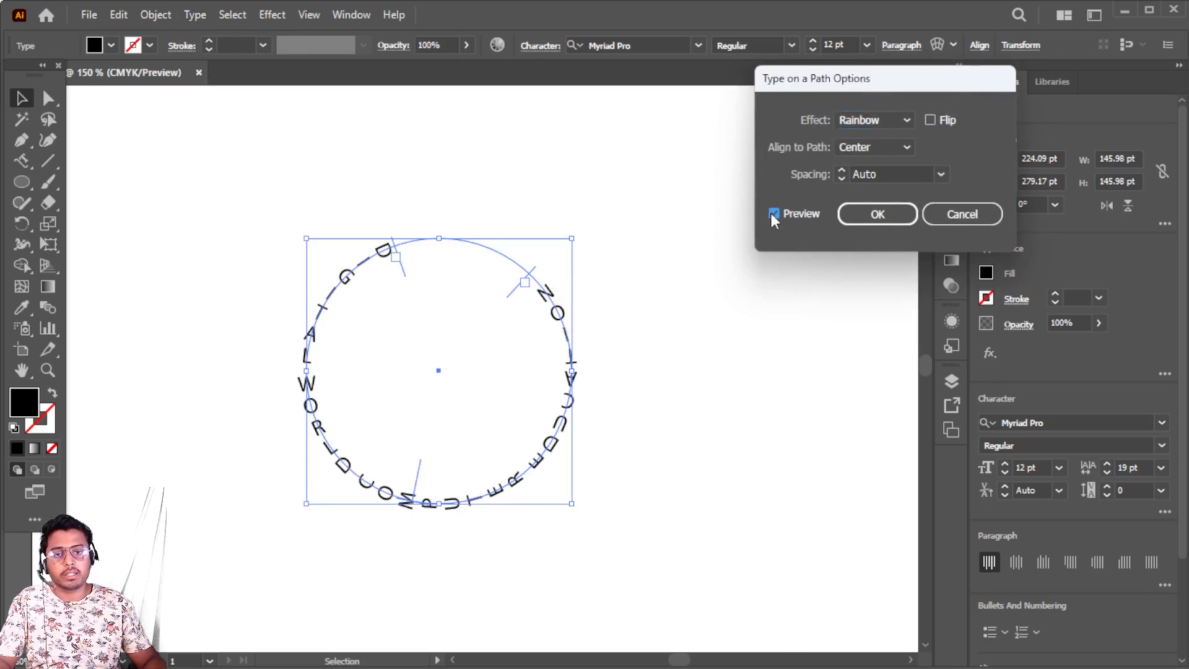
Preview the Skew, 3D Ribbon, Stair Step and Gravity effects on the circular text, and return the effect to Rainbow.
click(908, 120)
click(883, 160)
click(906, 119)
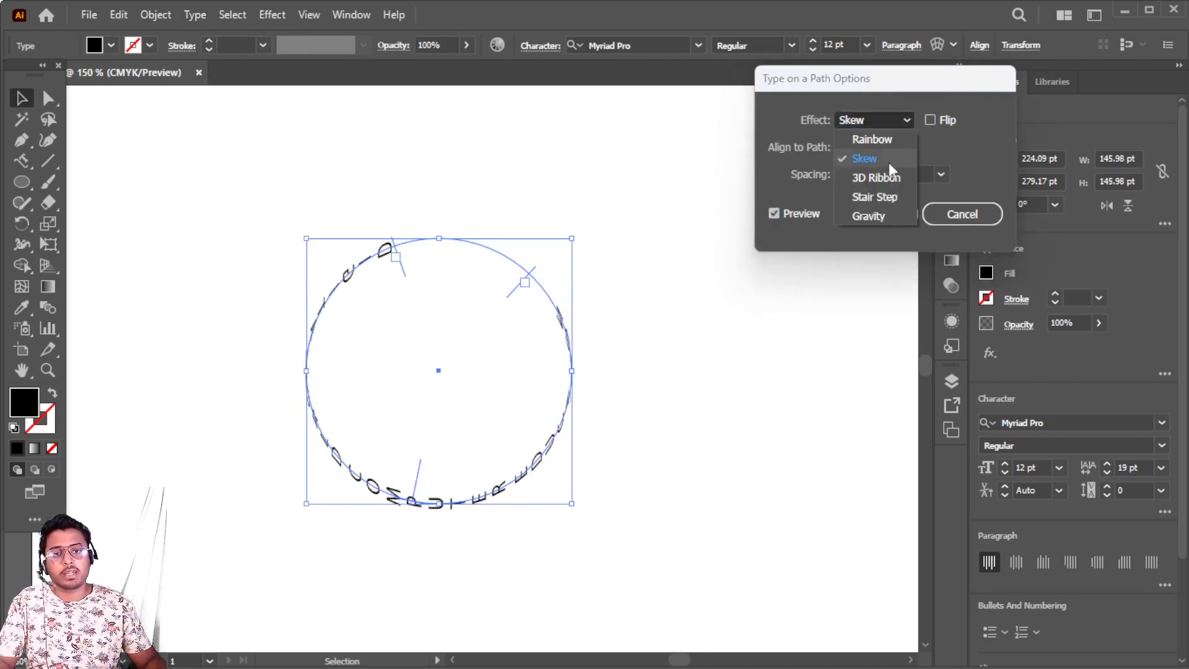
click(889, 177)
click(905, 119)
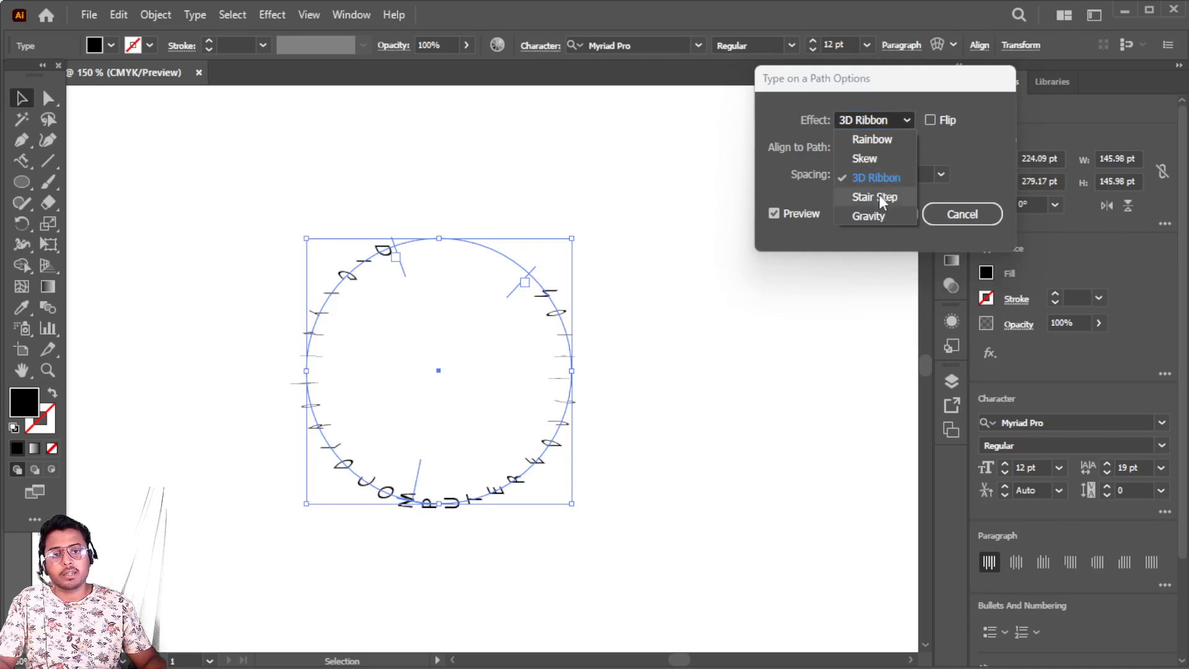
click(879, 196)
click(905, 121)
click(875, 215)
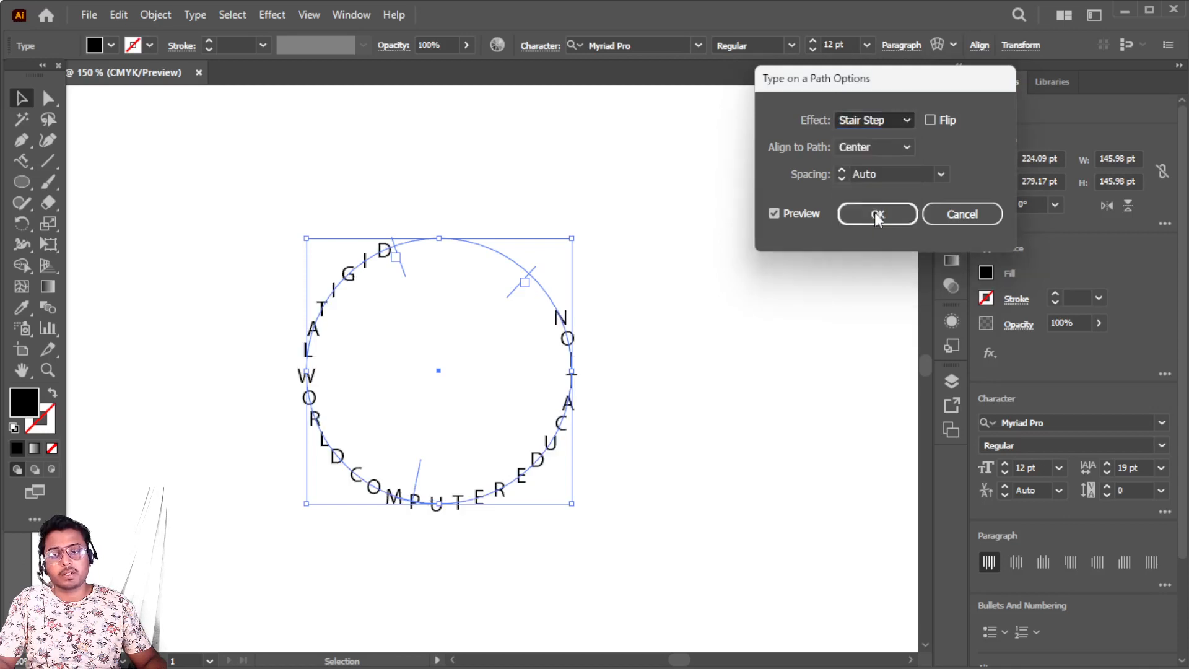
click(908, 121)
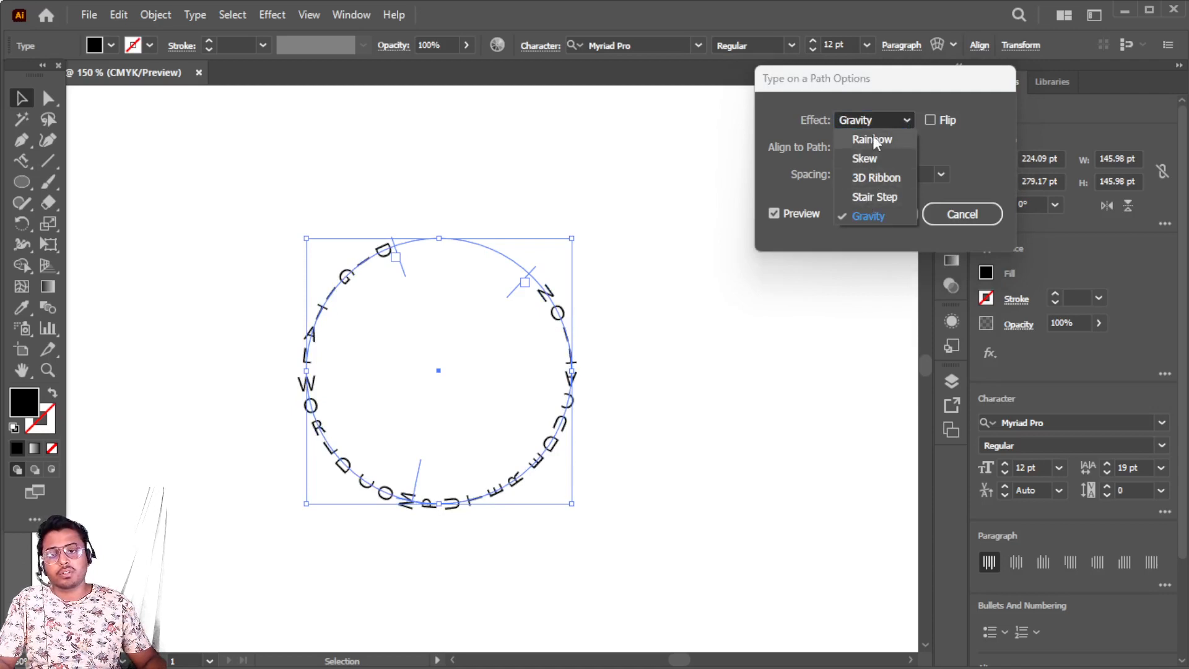
click(873, 141)
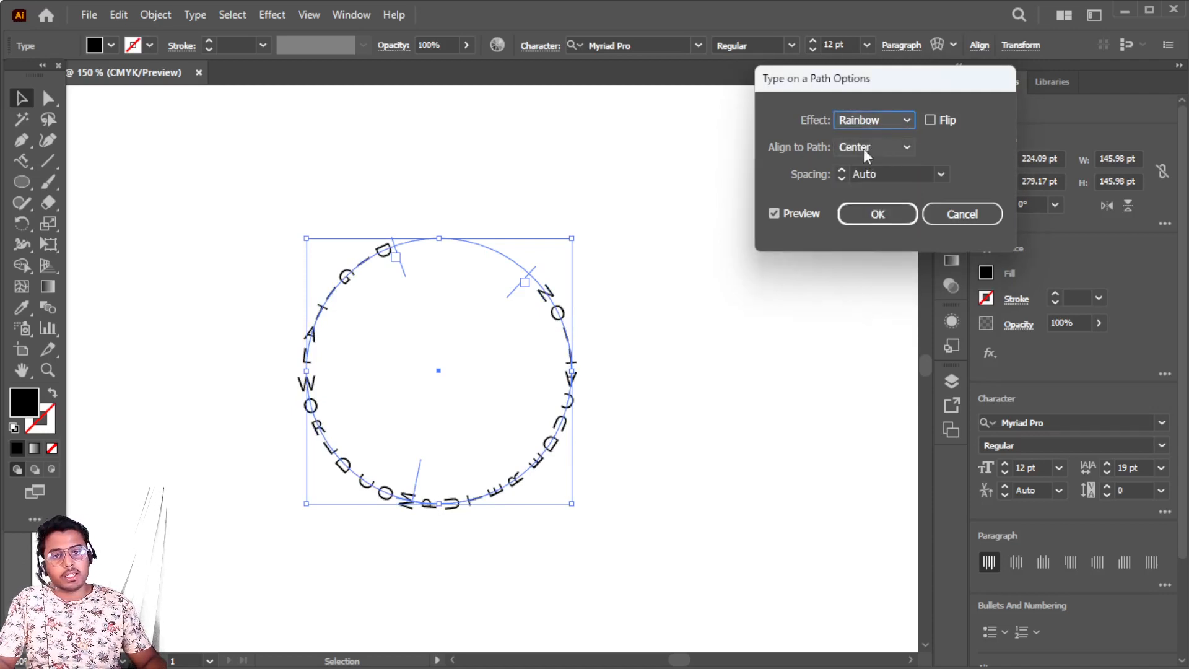
Try the Ascender alignment to the path, and set the text's alignment to Descender.
click(905, 146)
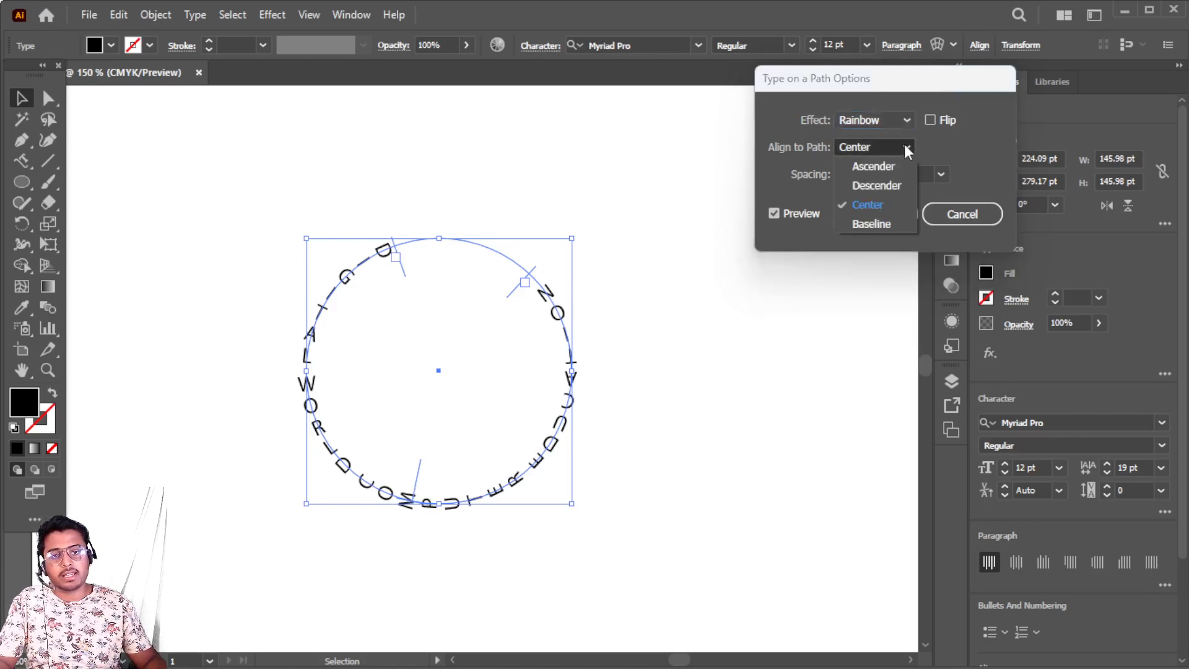
click(880, 166)
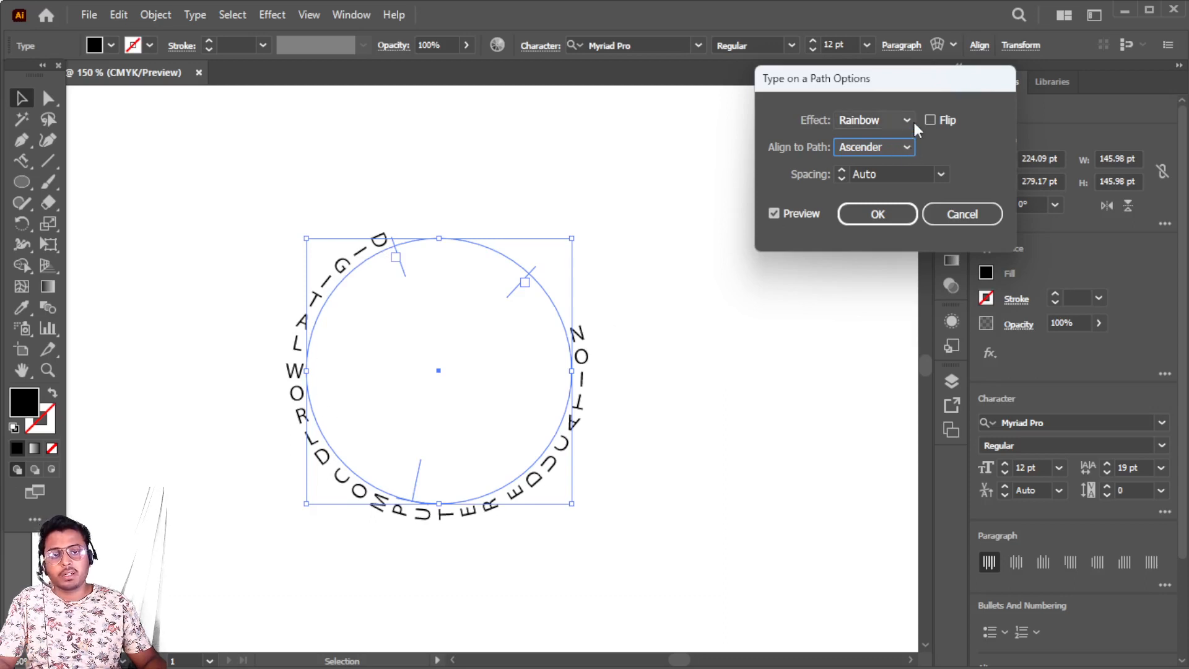
click(908, 147)
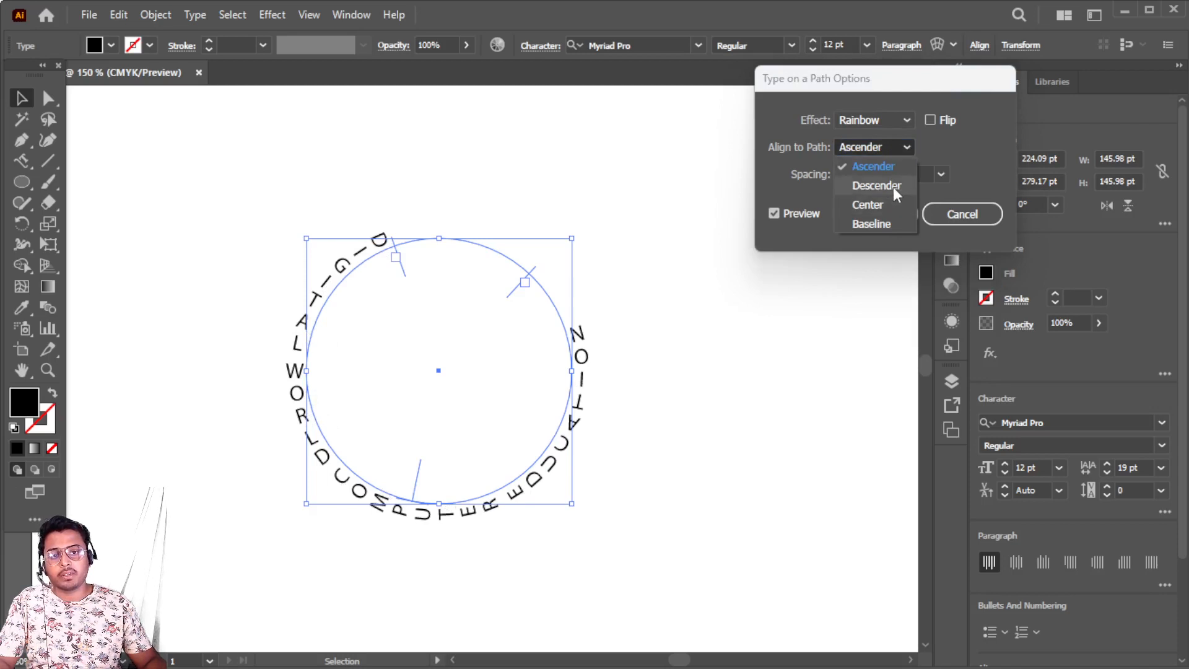
click(893, 187)
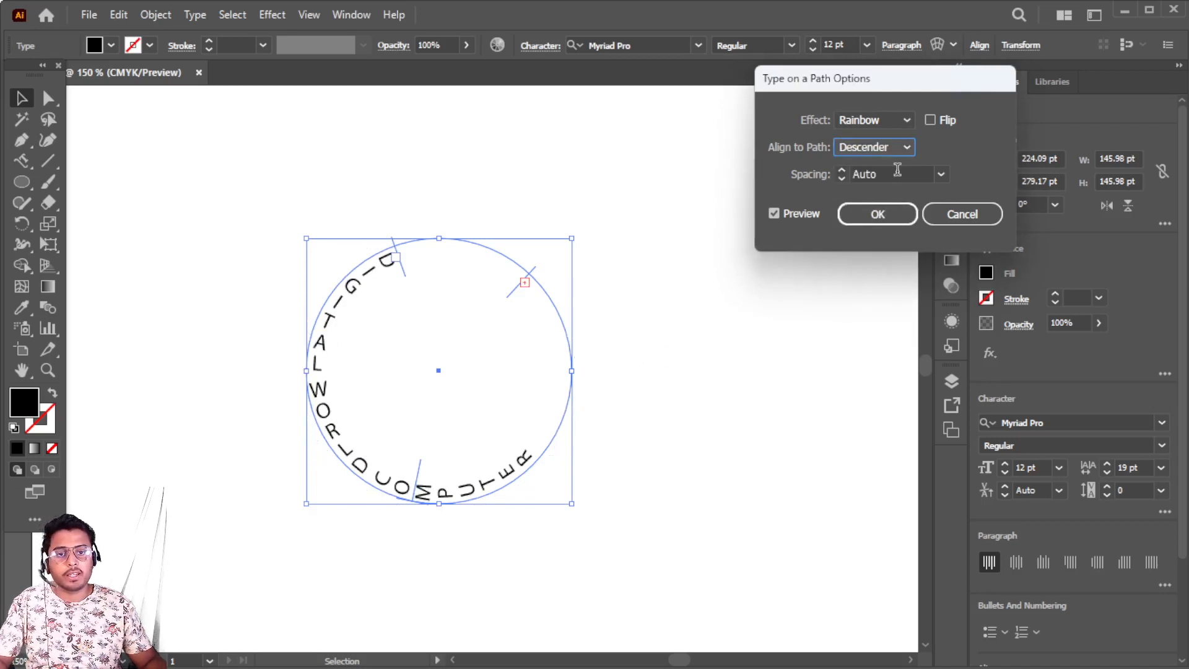
Try a spacing of -800 pt on the circular text, and apply the path options with the spacing at Auto.
click(845, 170)
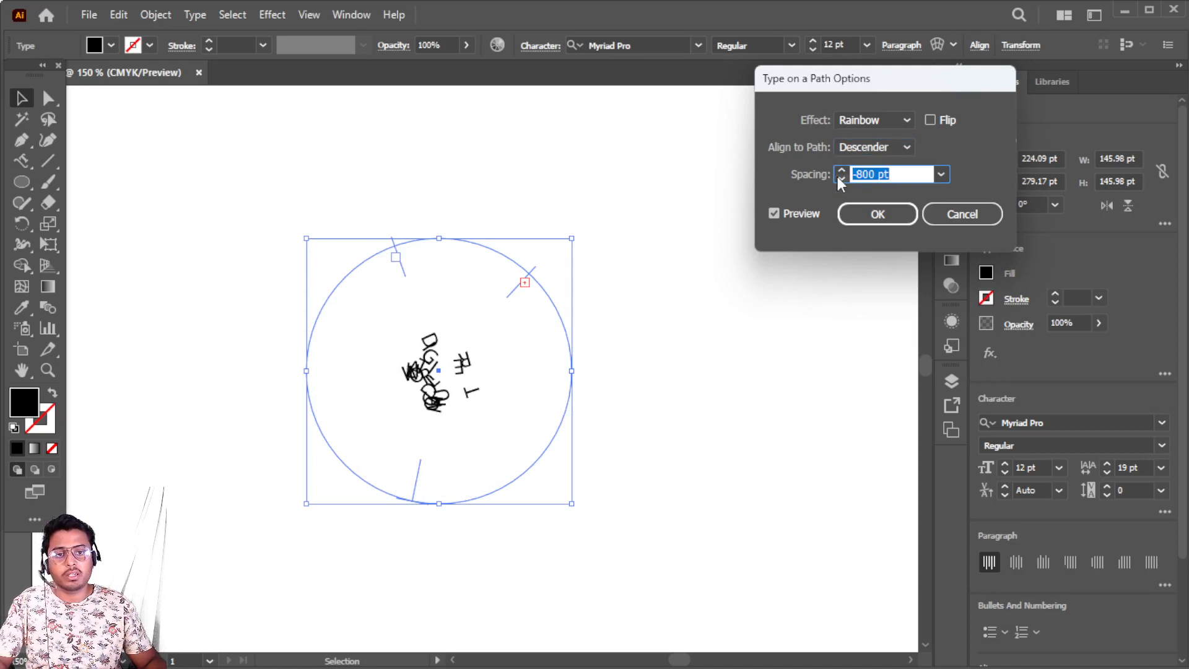
click(941, 175)
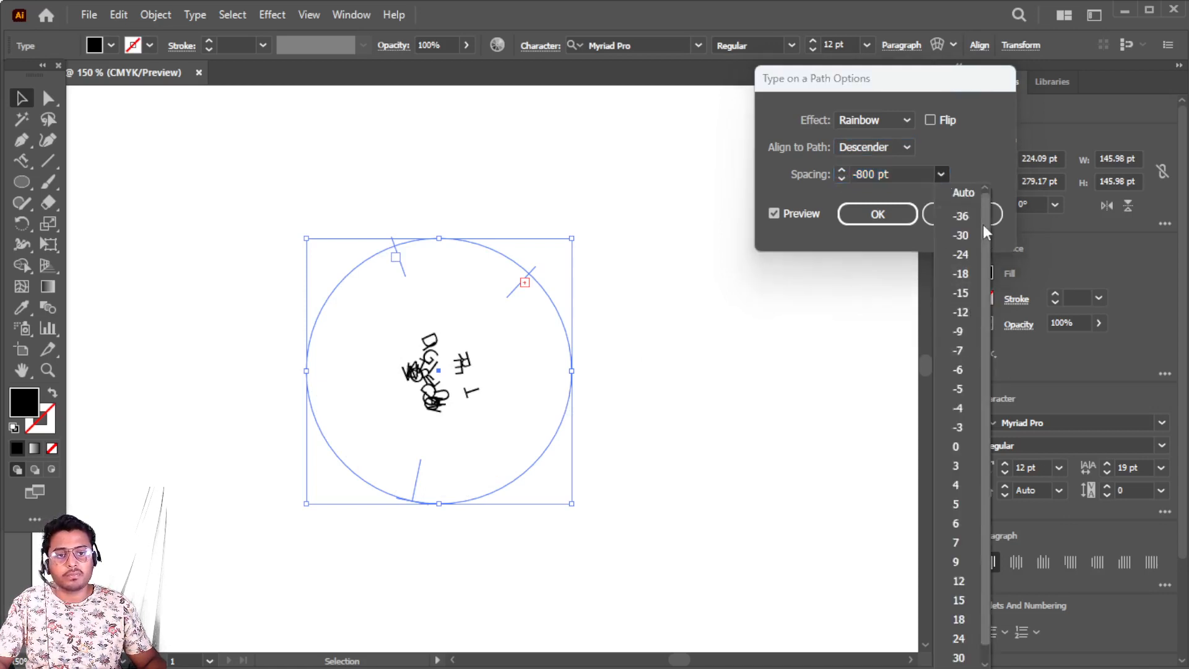
click(969, 195)
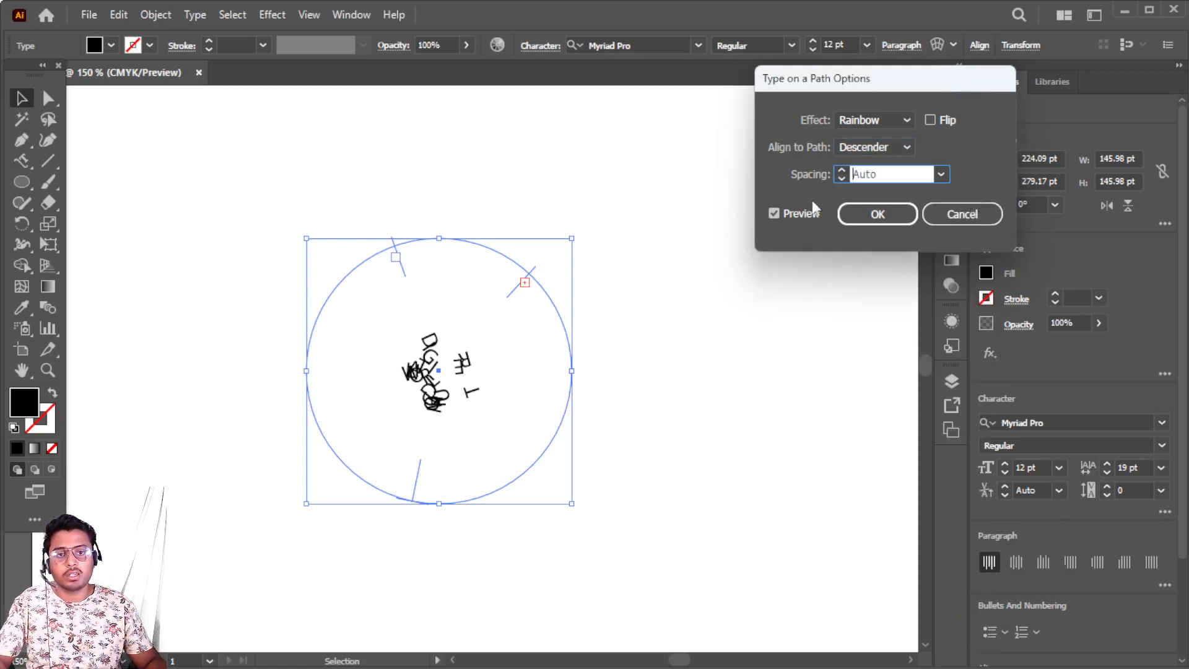
click(778, 213)
click(779, 213)
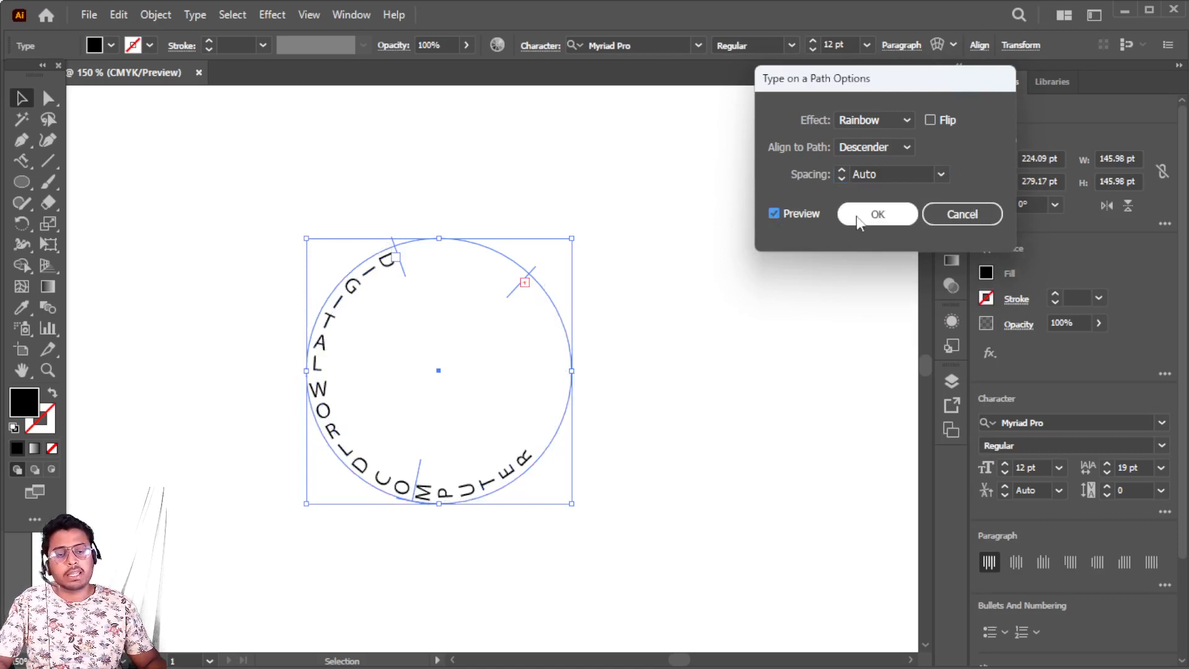
click(887, 219)
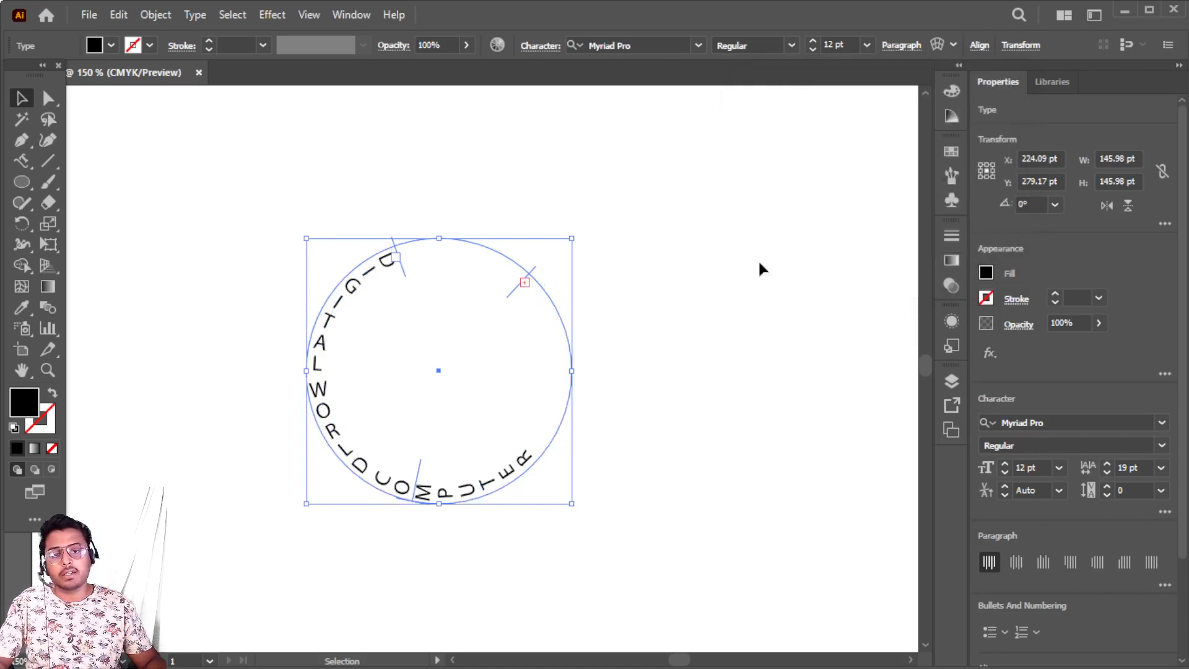
Flip the circular text to the outside of the circle and shift it to start at the circle's lower left.
click(683, 334)
scroll(684, 335, down, 1)
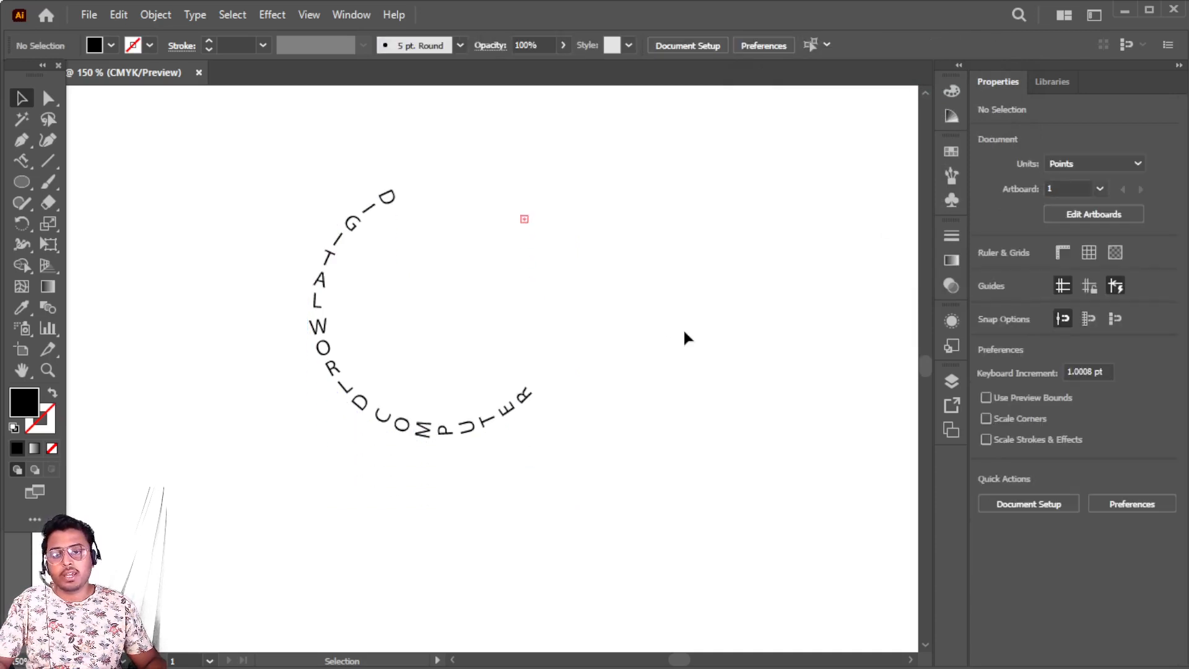
scroll(683, 338, down, 2)
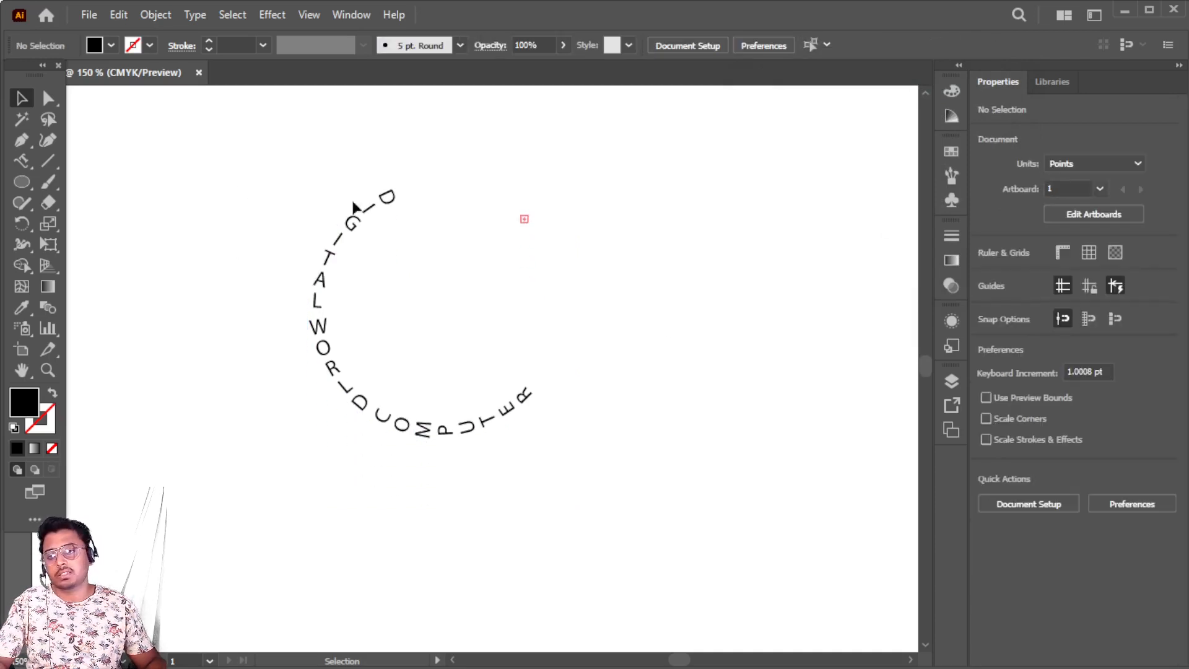
click(322, 281)
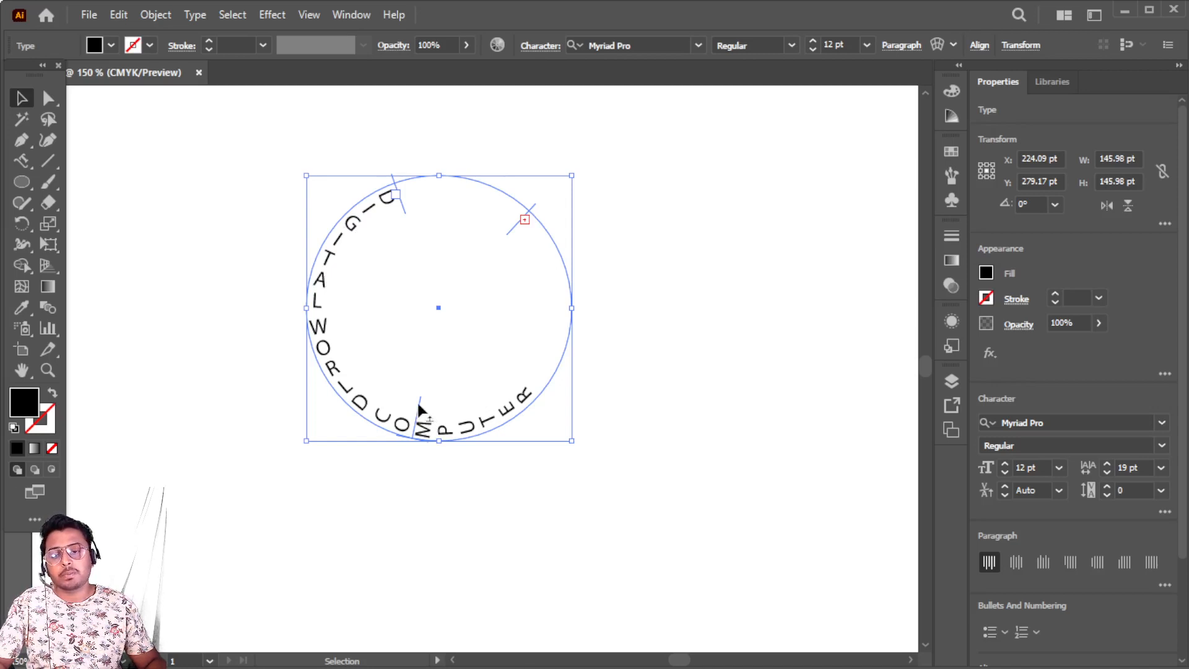
drag(419, 407, 408, 463)
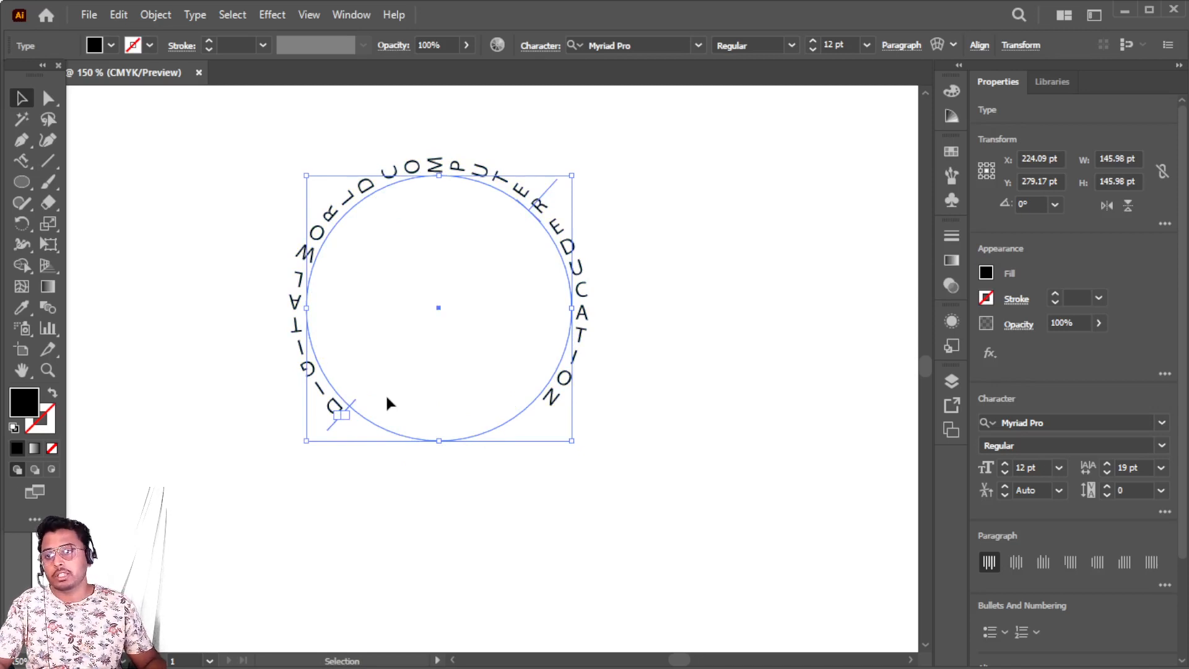
Add a line of horizontal point text below the circle with a person's full name in capital letters.
click(28, 162)
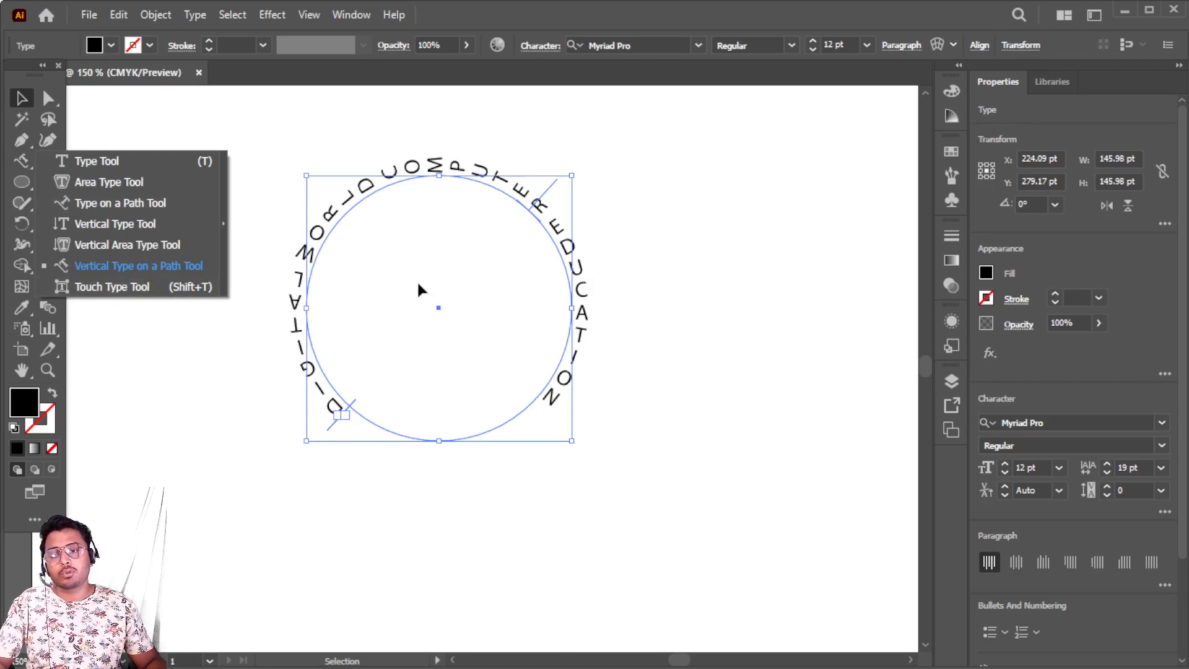
scroll(417, 280, down, 5)
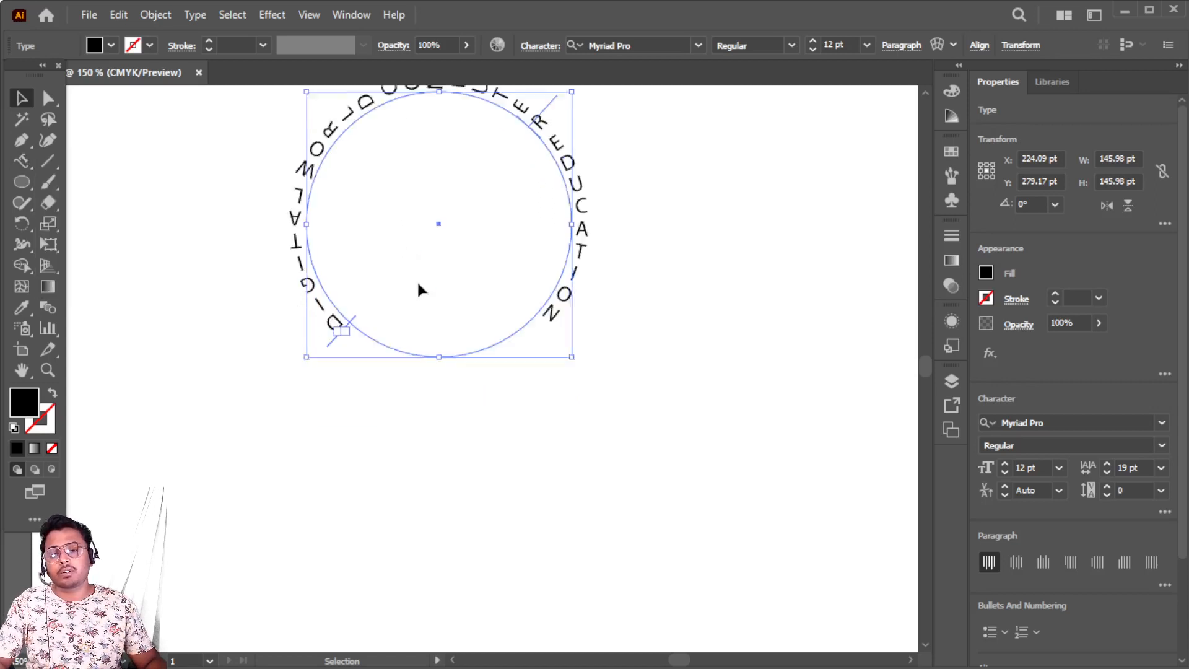
click(25, 162)
click(99, 160)
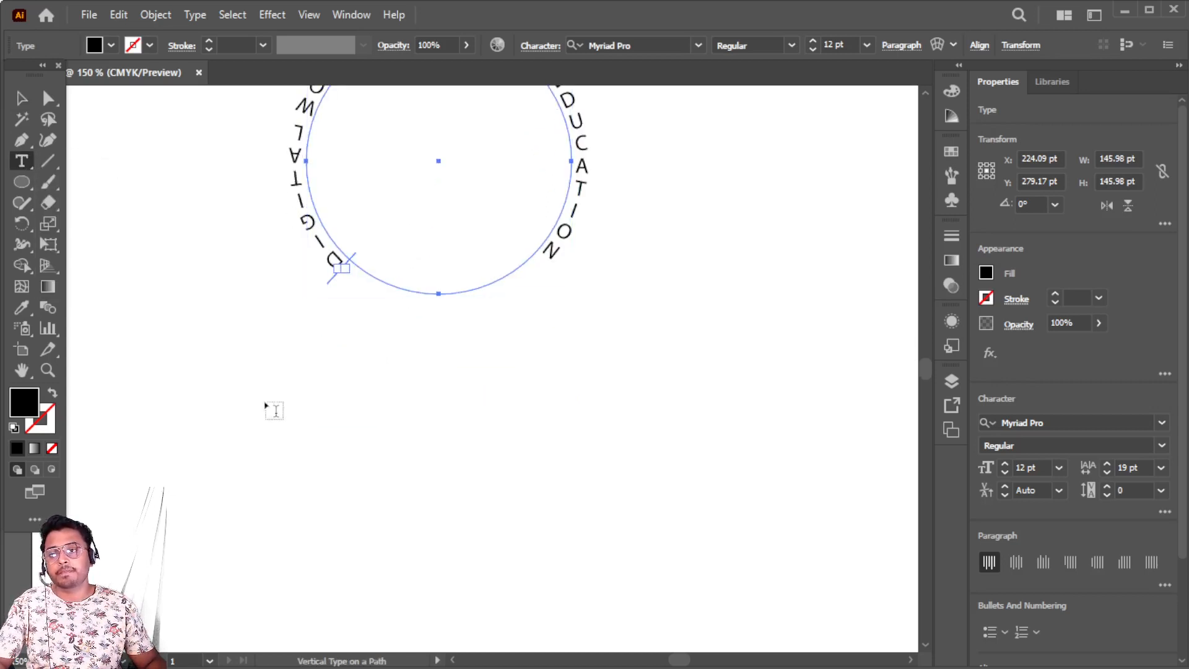
click(239, 445)
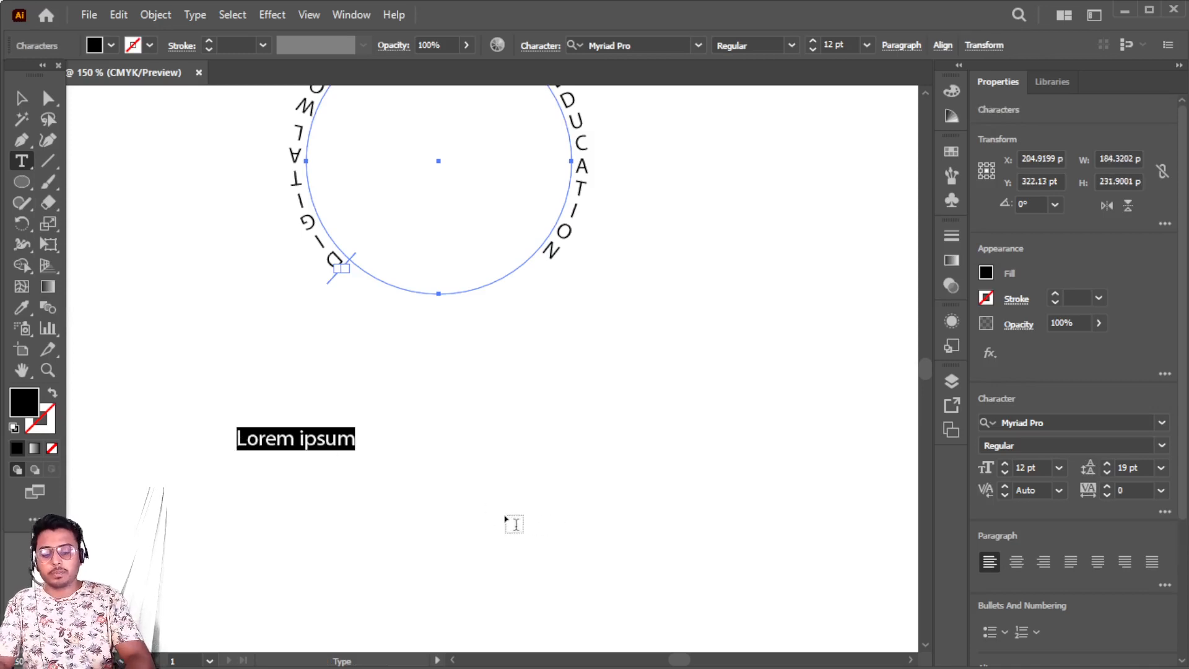
text(DEEPAK GUP)
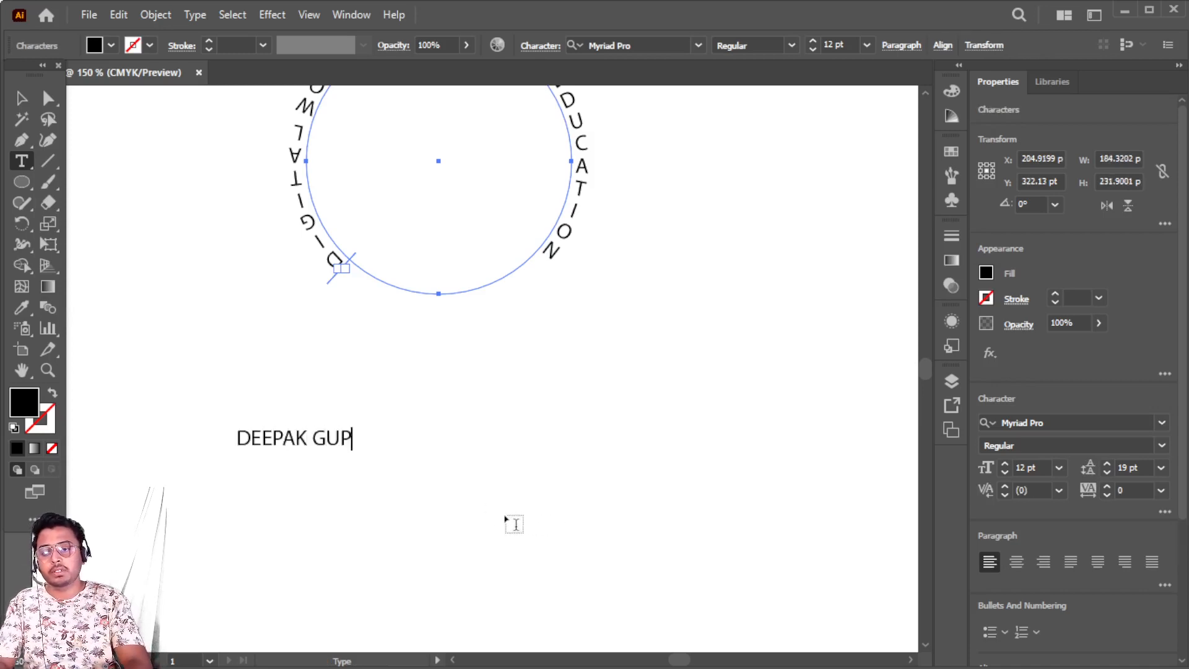
text(TA)
scroll(145, 413, up, 2)
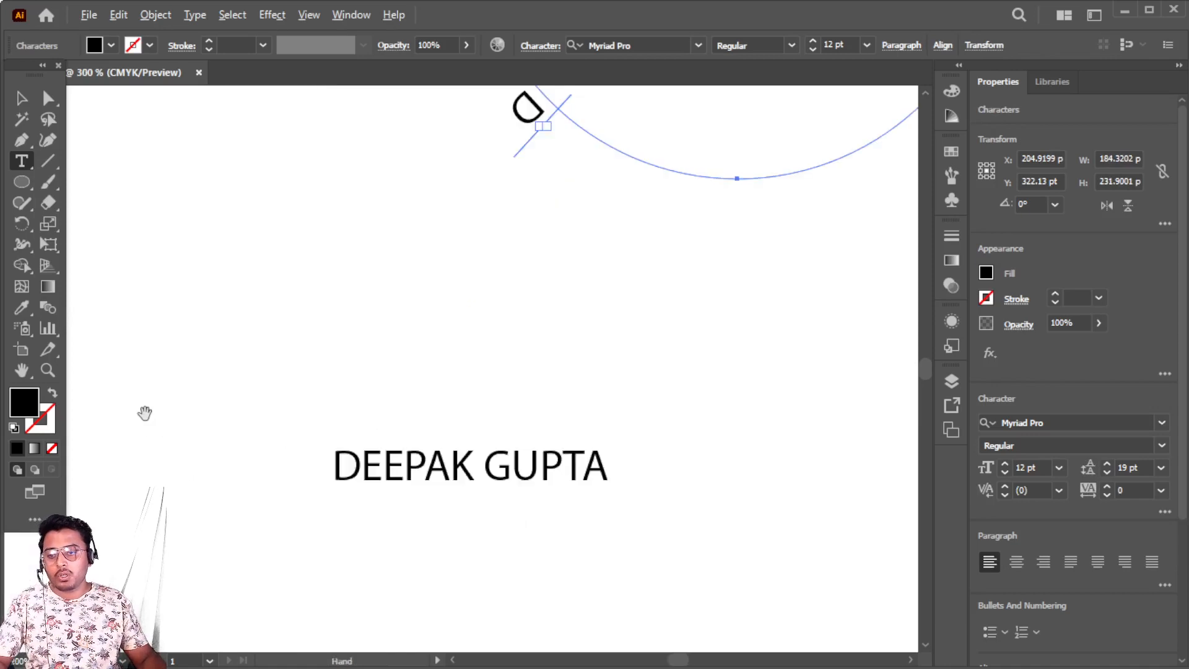
scroll(385, 445, up, 1)
scroll(442, 461, down, 2)
scroll(464, 460, up, 3)
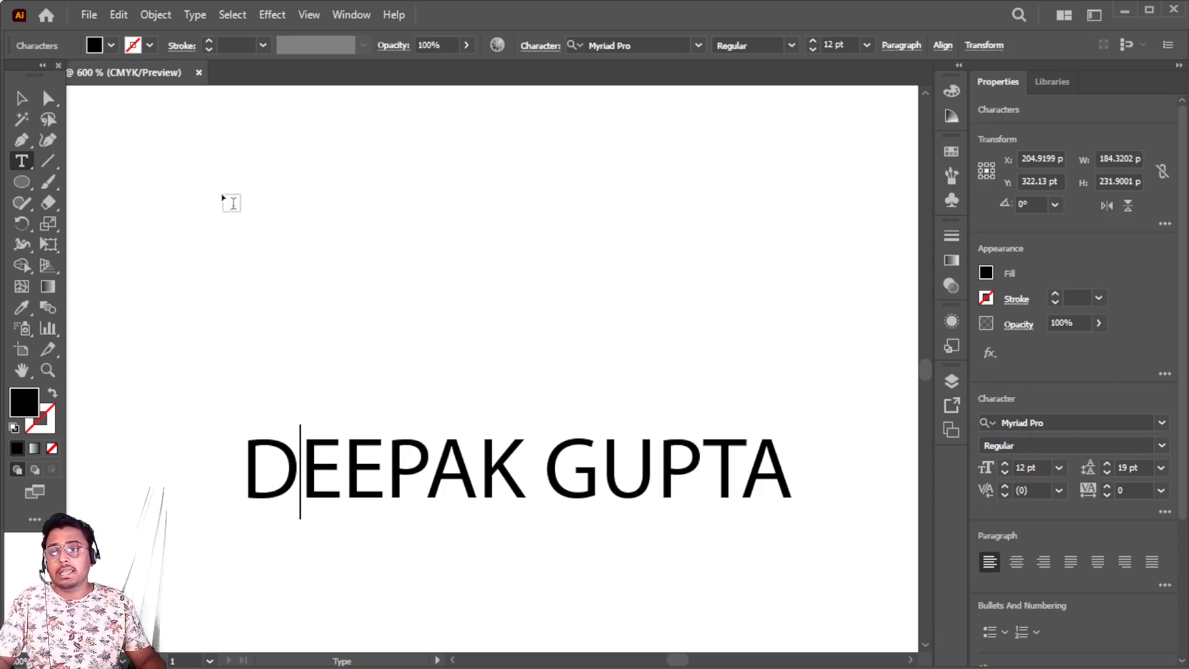
Try selecting single letters of the name with the Touch Type tool, and enlarge the first name's P to about twice its height.
right_click(22, 164)
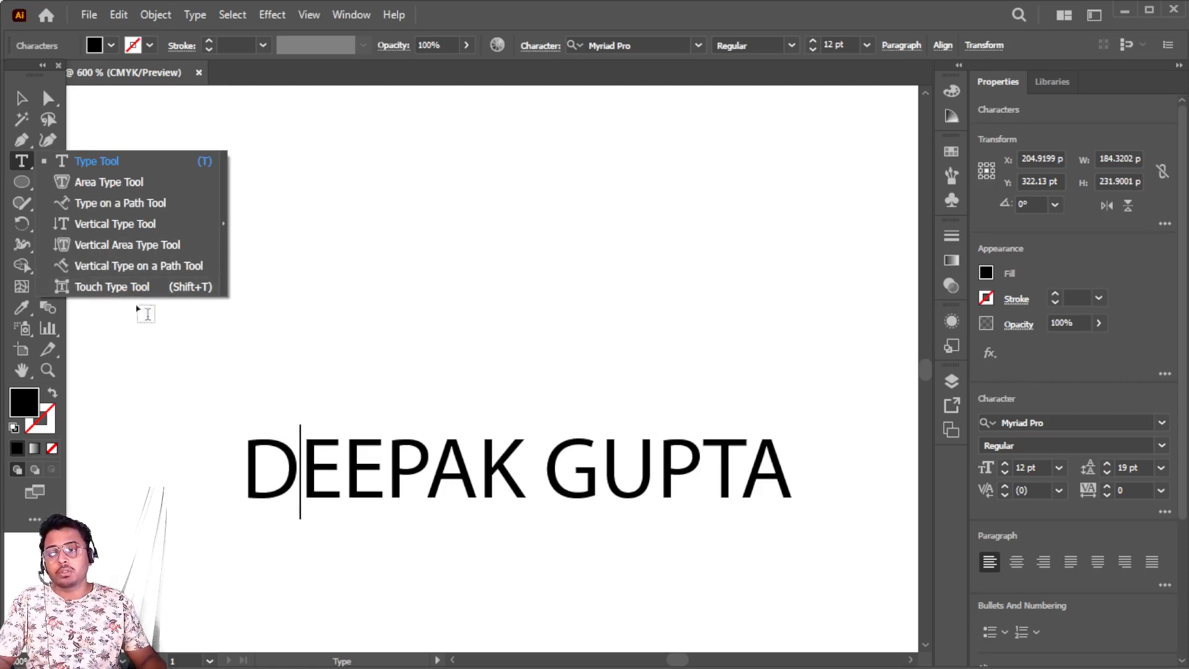
click(115, 286)
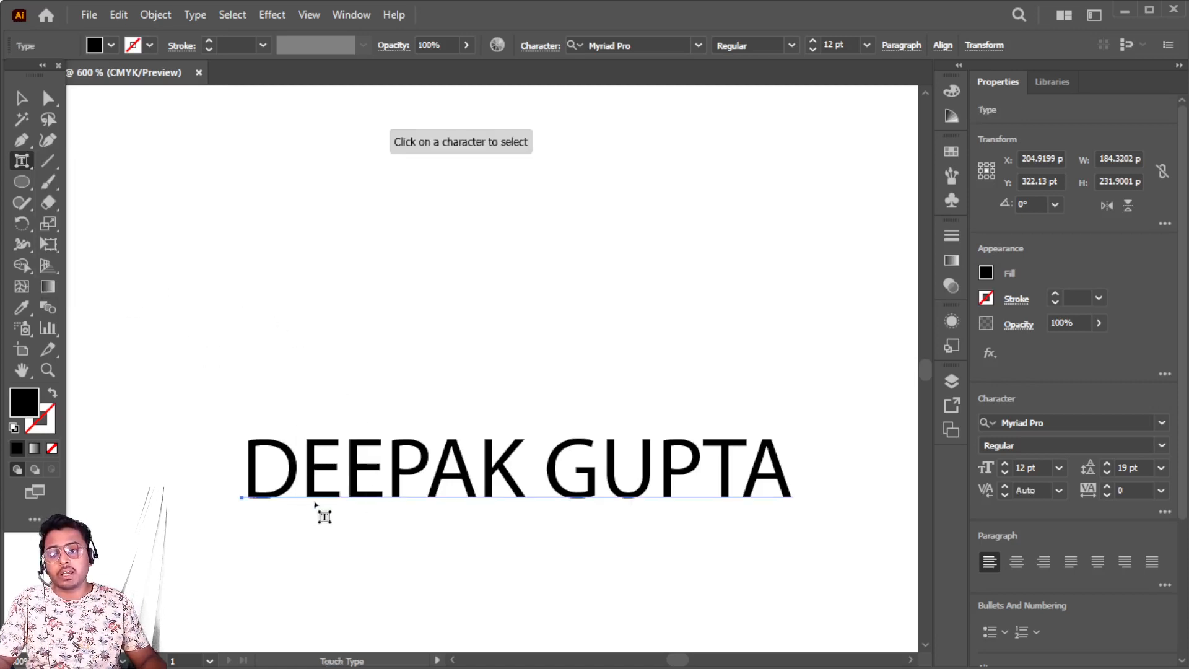
click(322, 470)
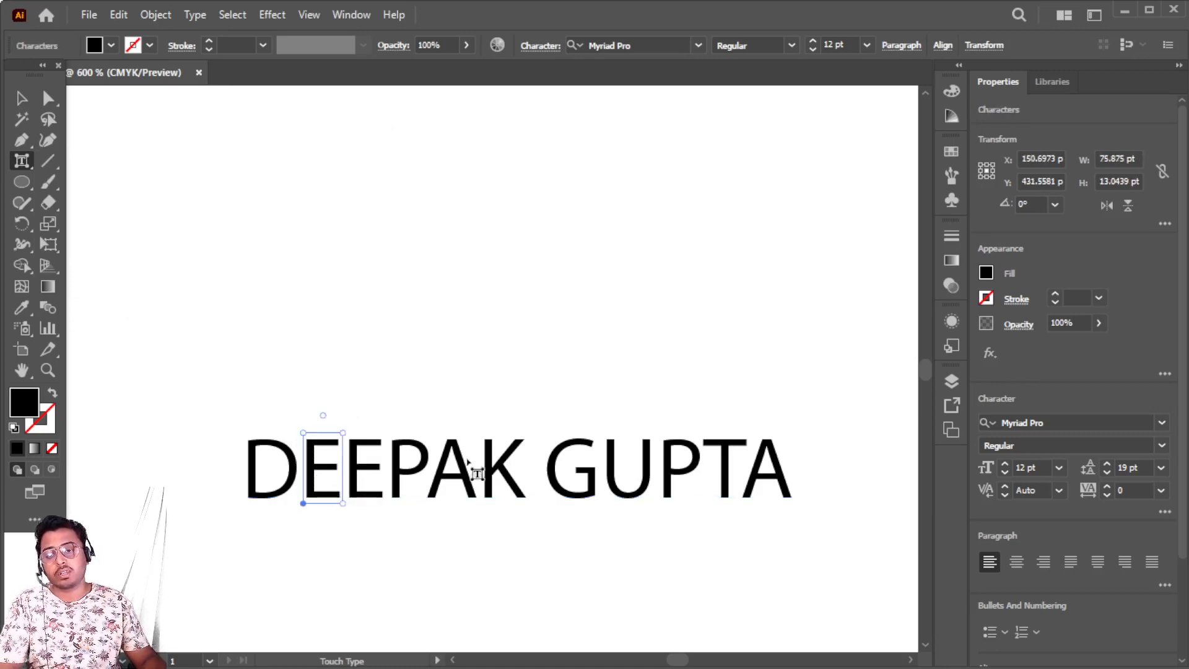
click(497, 470)
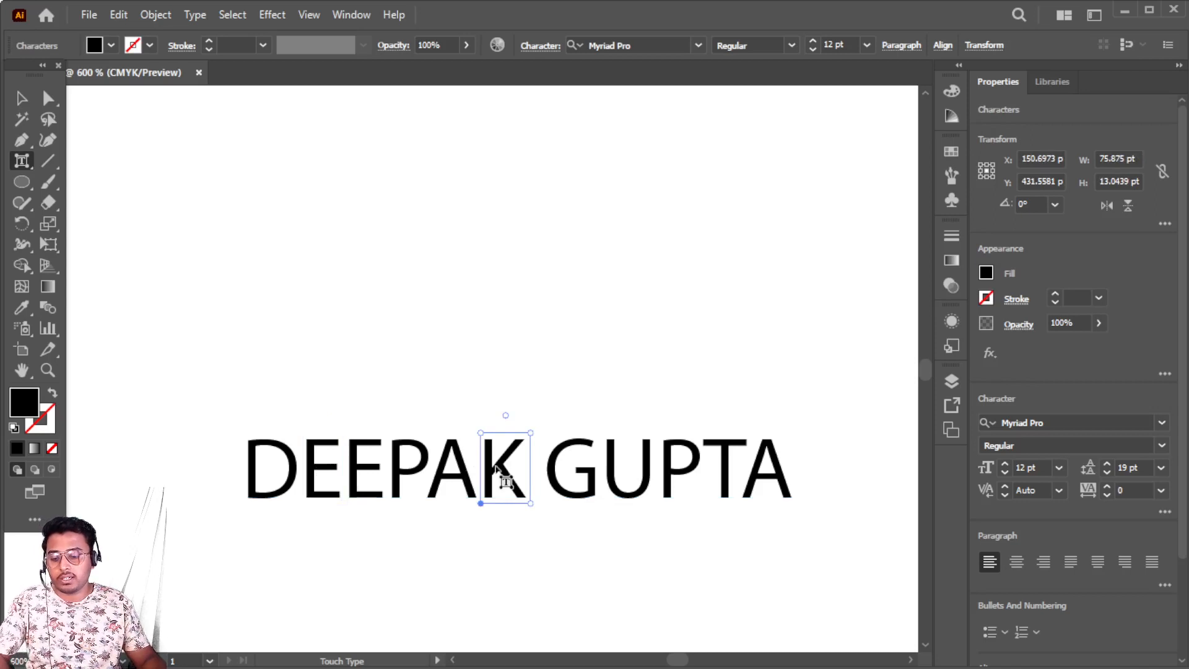
scroll(496, 465, up, 1)
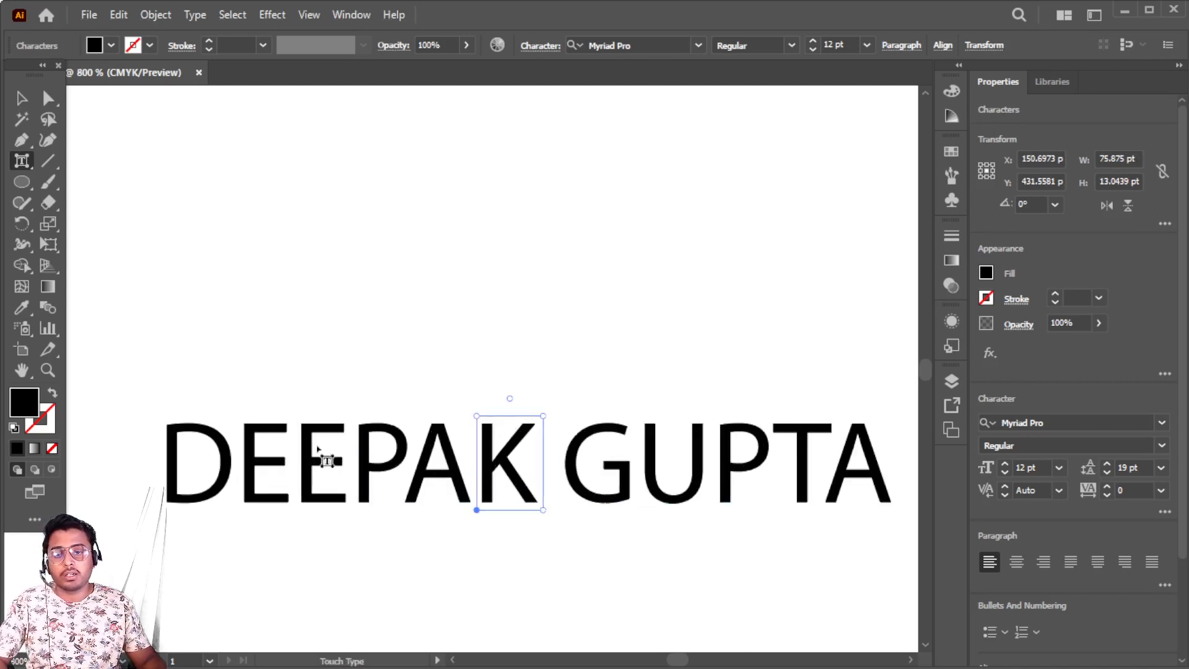
click(369, 468)
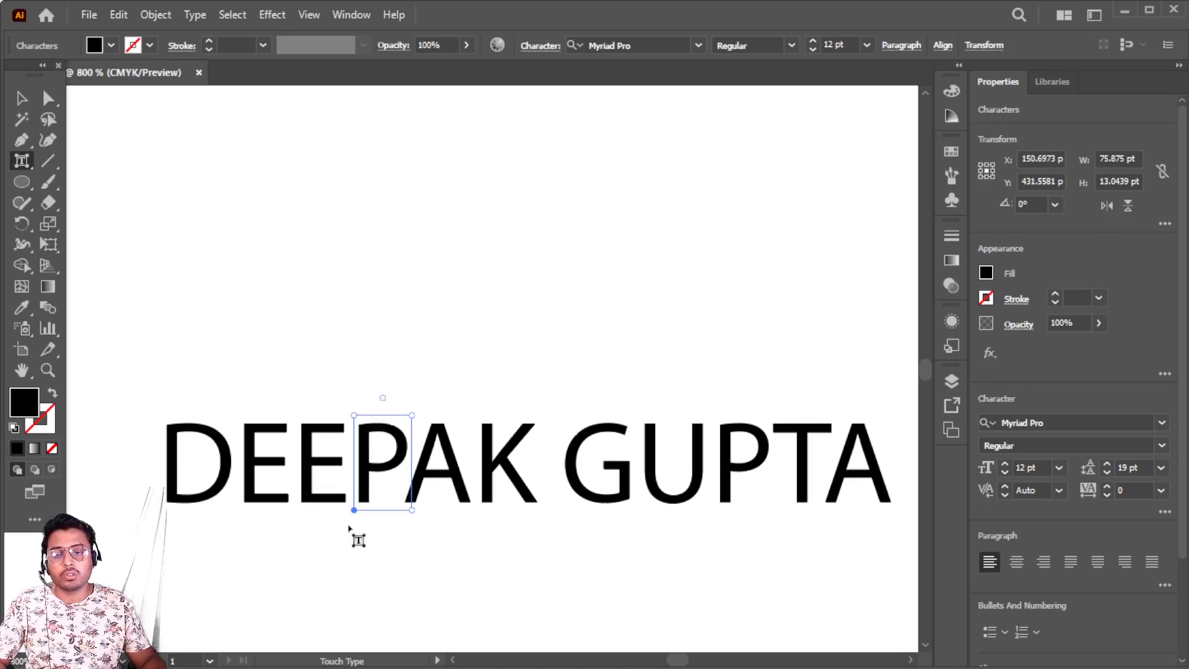
drag(413, 415, 471, 337)
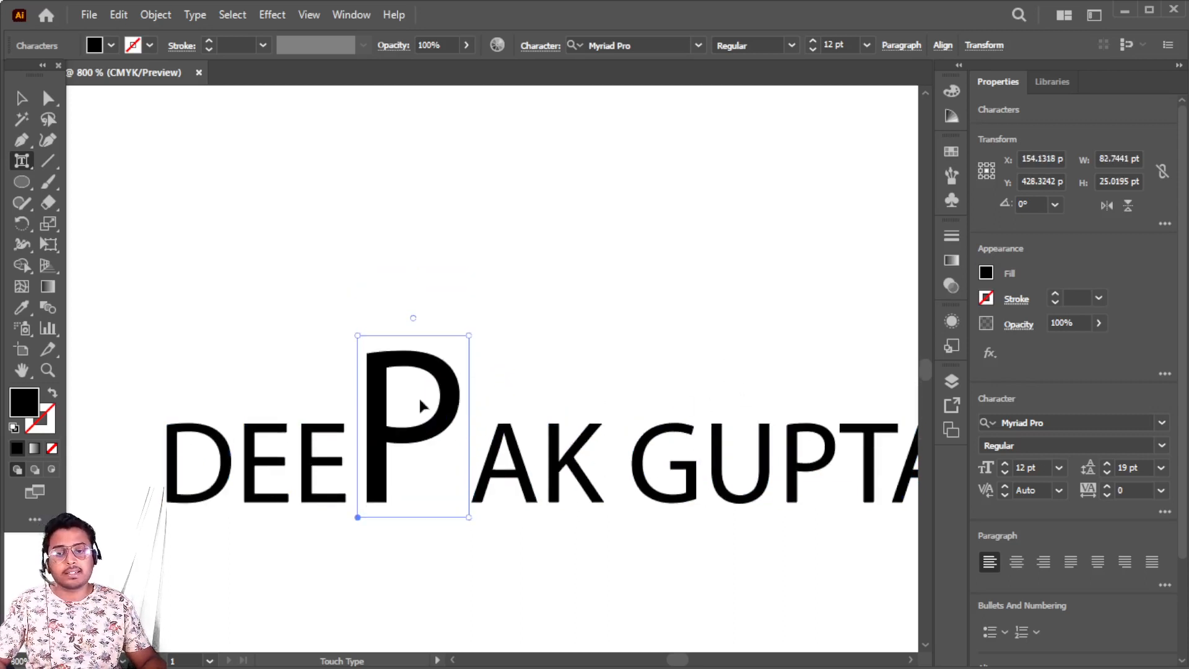
Enlarge the P in the last name to about one and a half times its height.
click(246, 465)
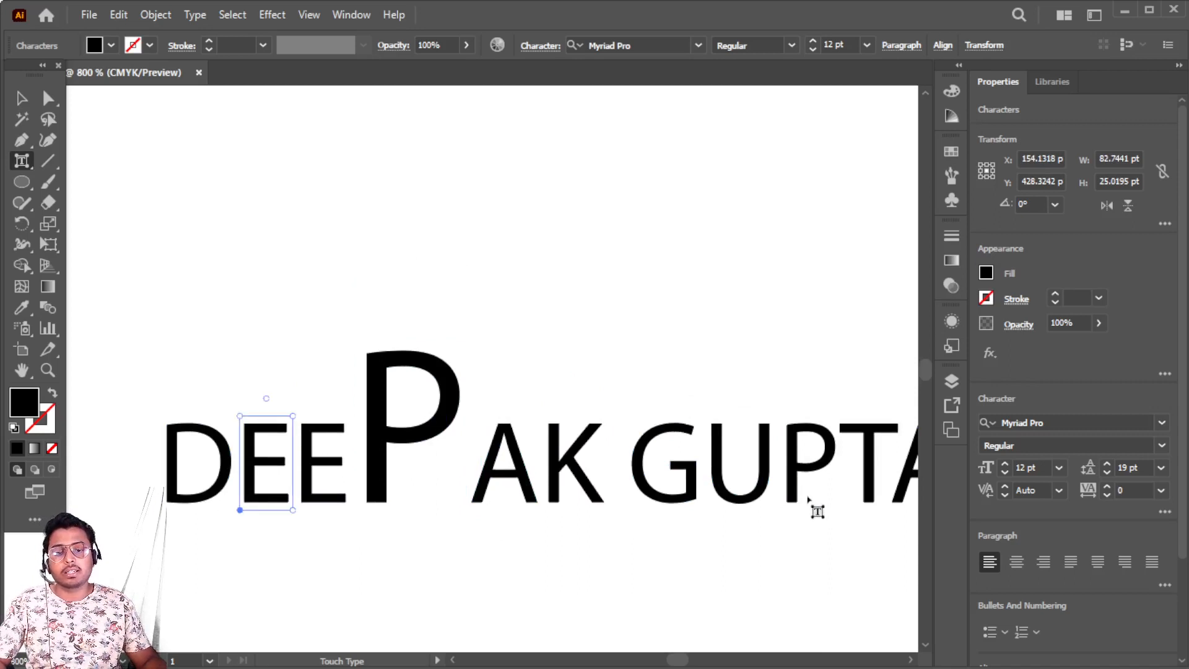
click(792, 472)
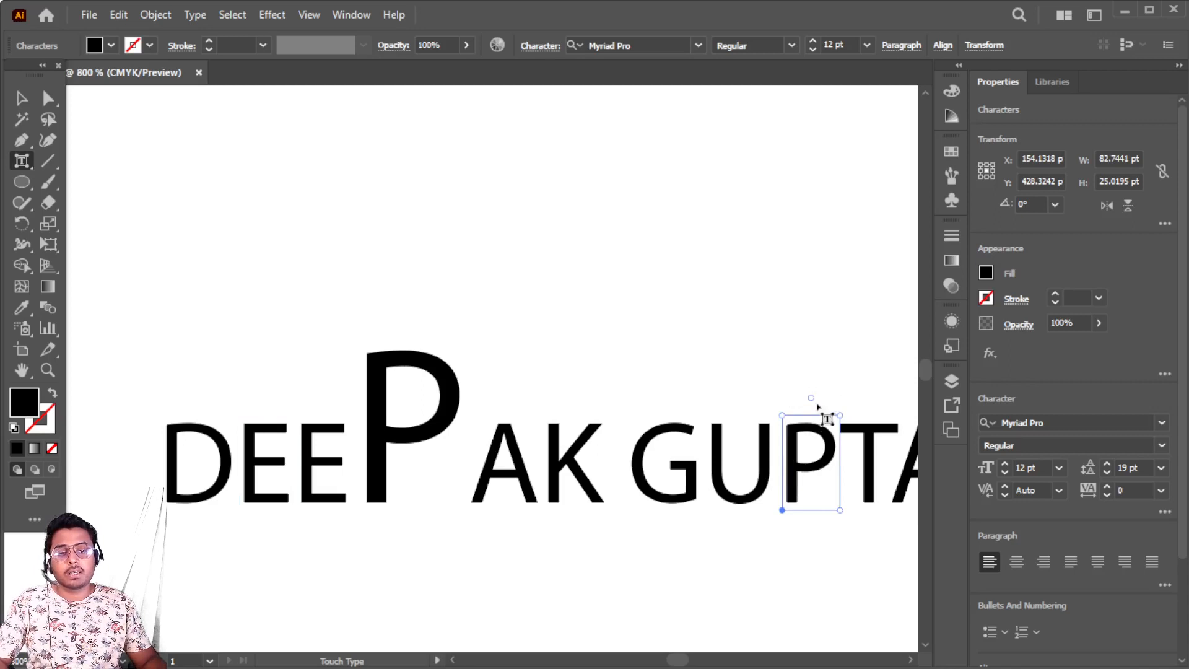
drag(840, 415, 867, 357)
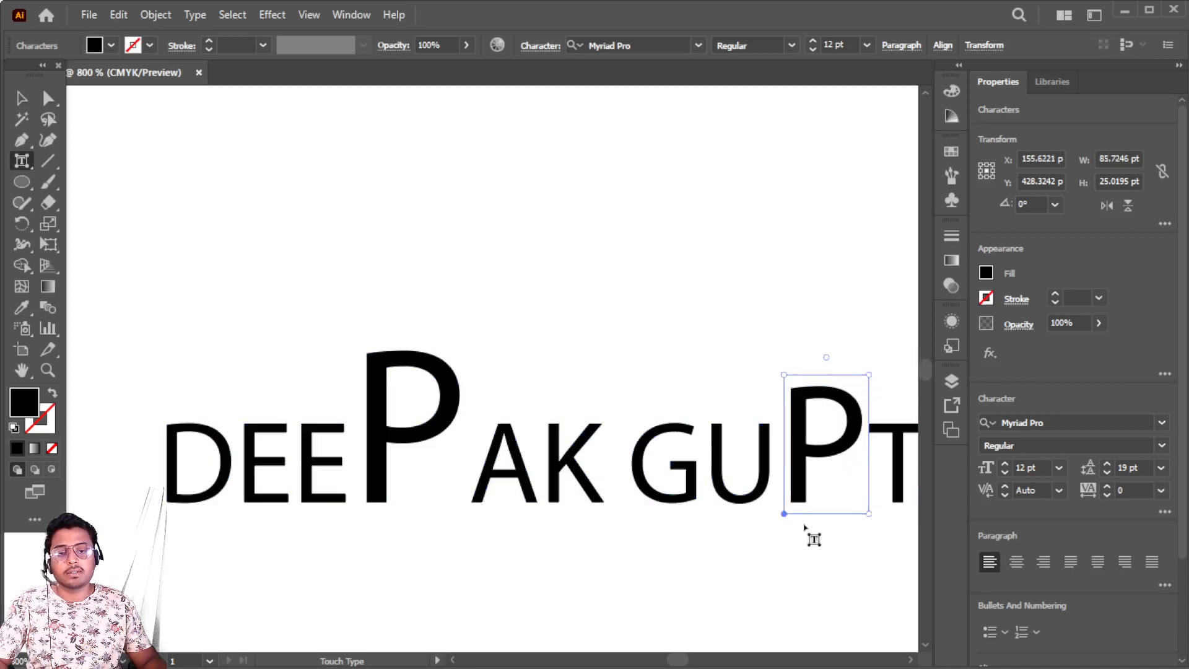
click(22, 100)
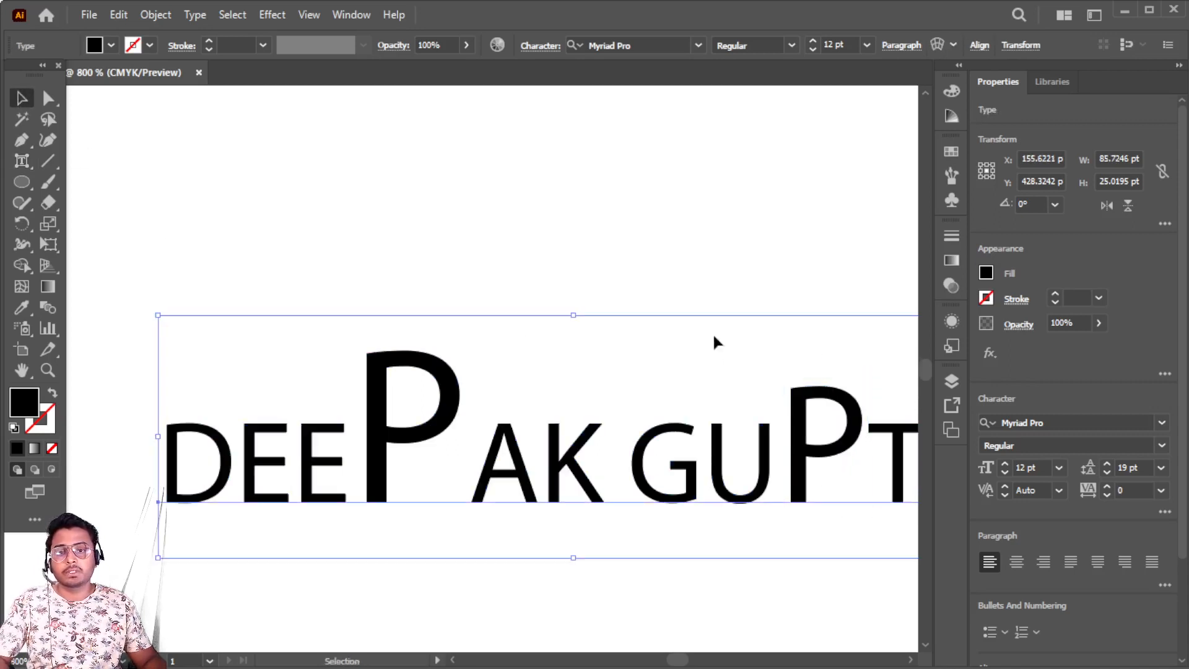
drag(767, 257, 672, 164)
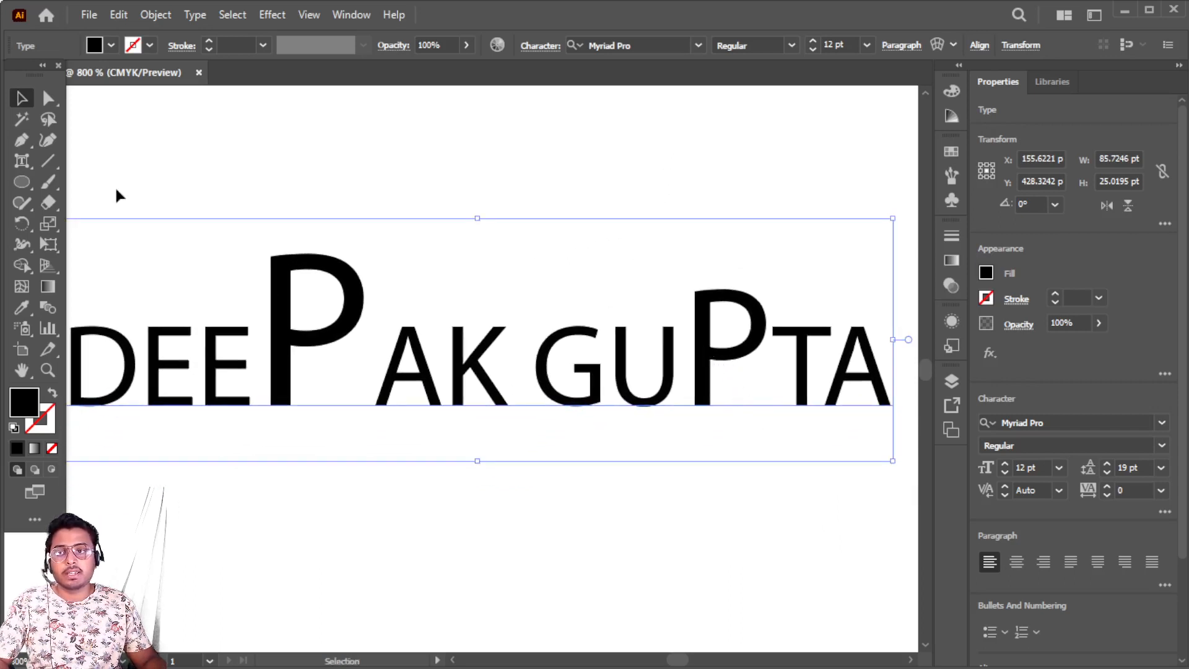
Use the Touch Type tool to rotate the last name's P in both directions, and return it to nearly upright.
click(22, 161)
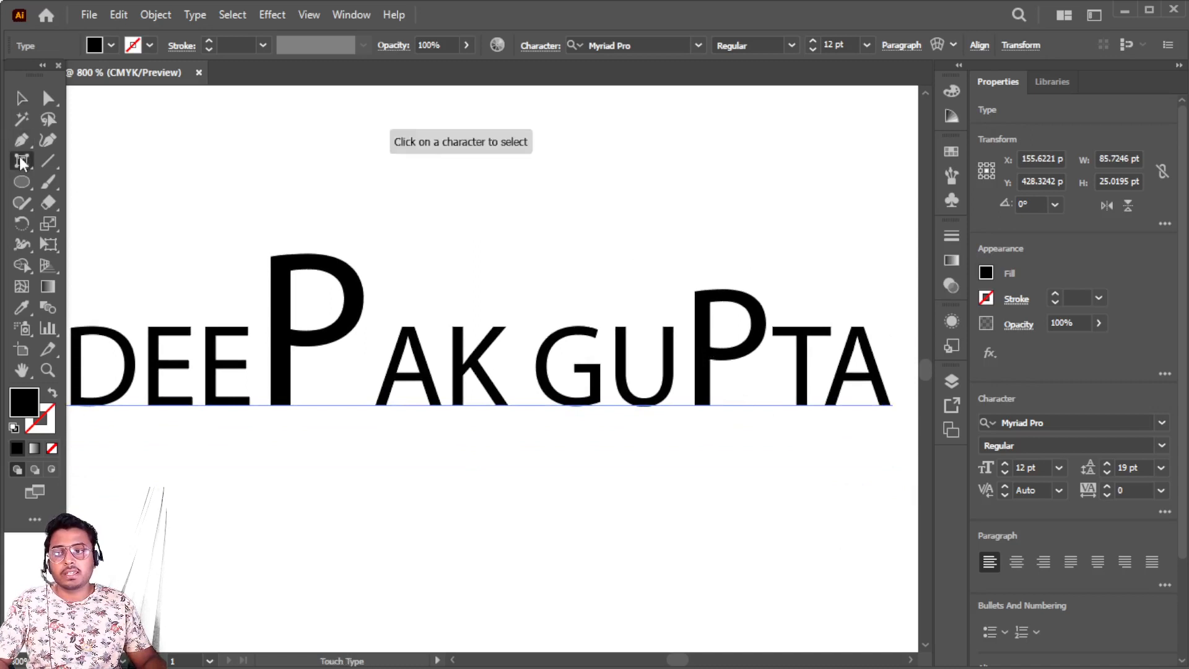
click(706, 344)
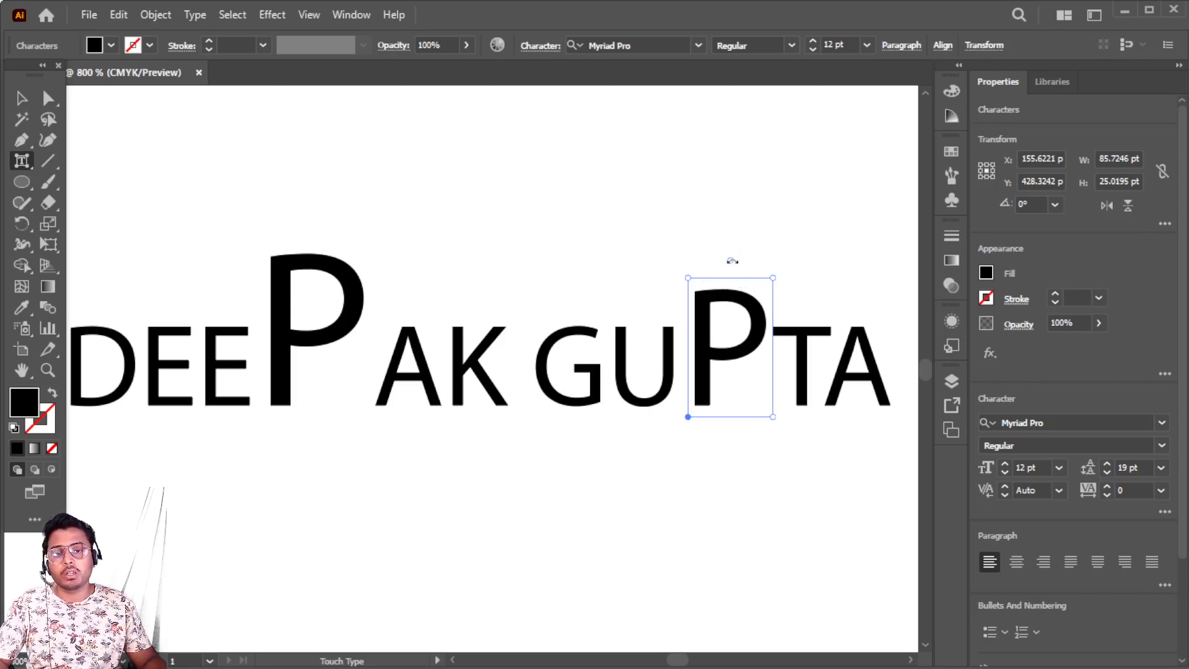
drag(731, 260, 770, 281)
drag(763, 281, 724, 269)
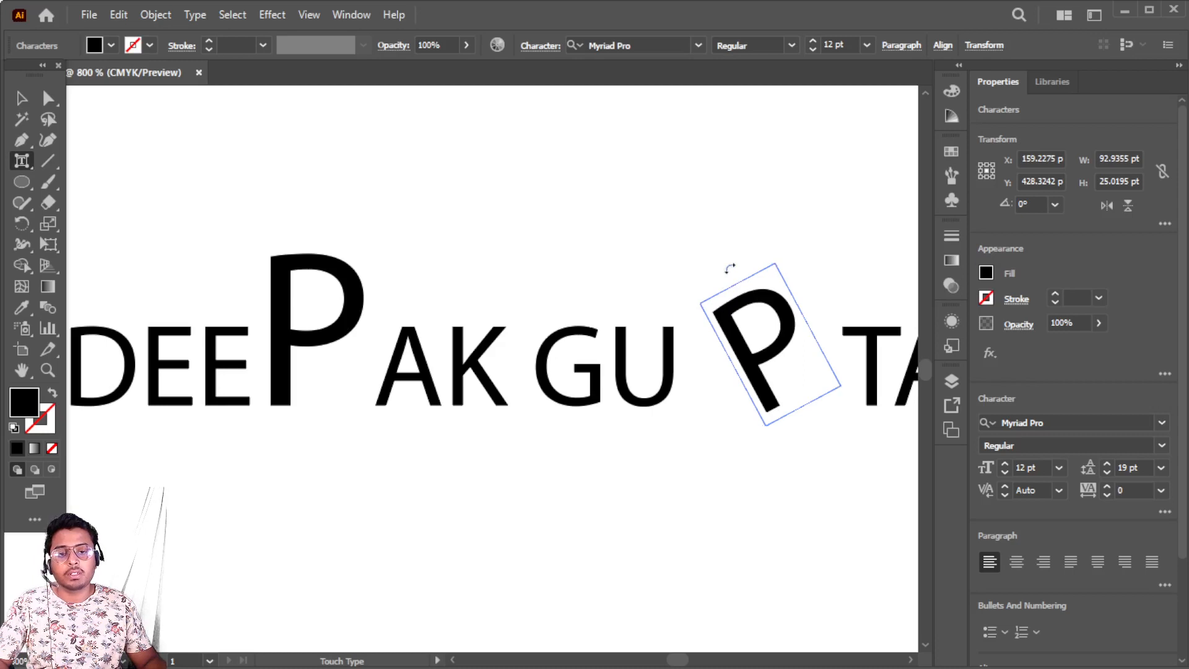
drag(730, 268, 788, 265)
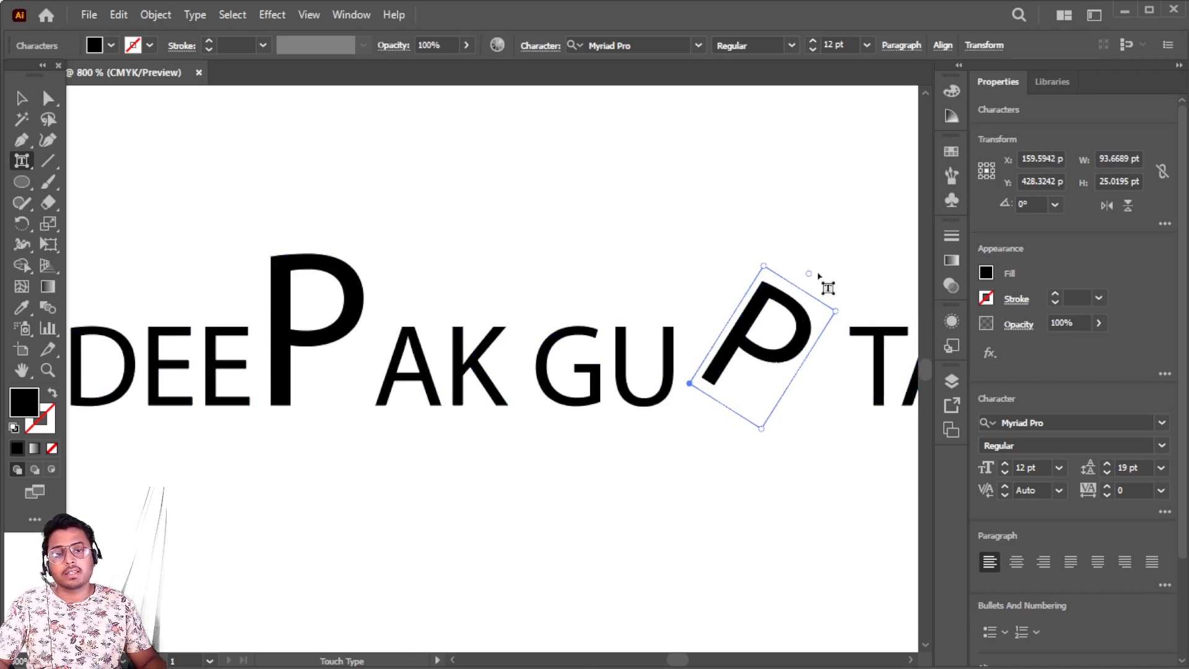
drag(808, 273, 763, 278)
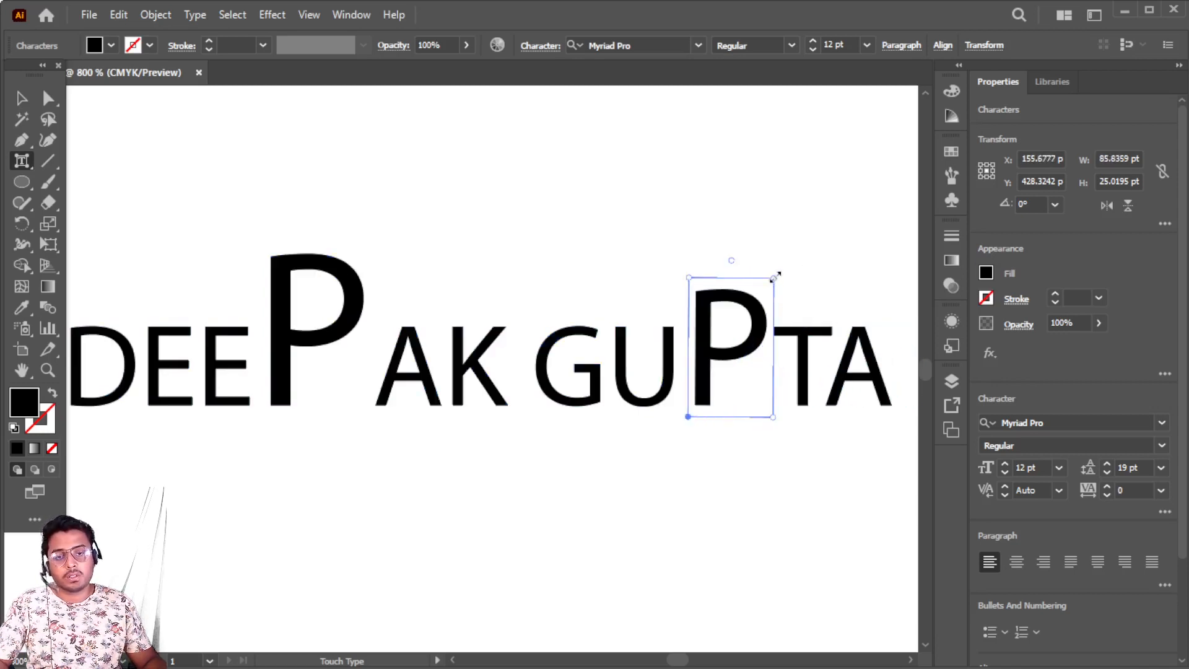
Enlarge the last name's P slightly and move it a little up and toward the preceding U.
drag(776, 275, 770, 244)
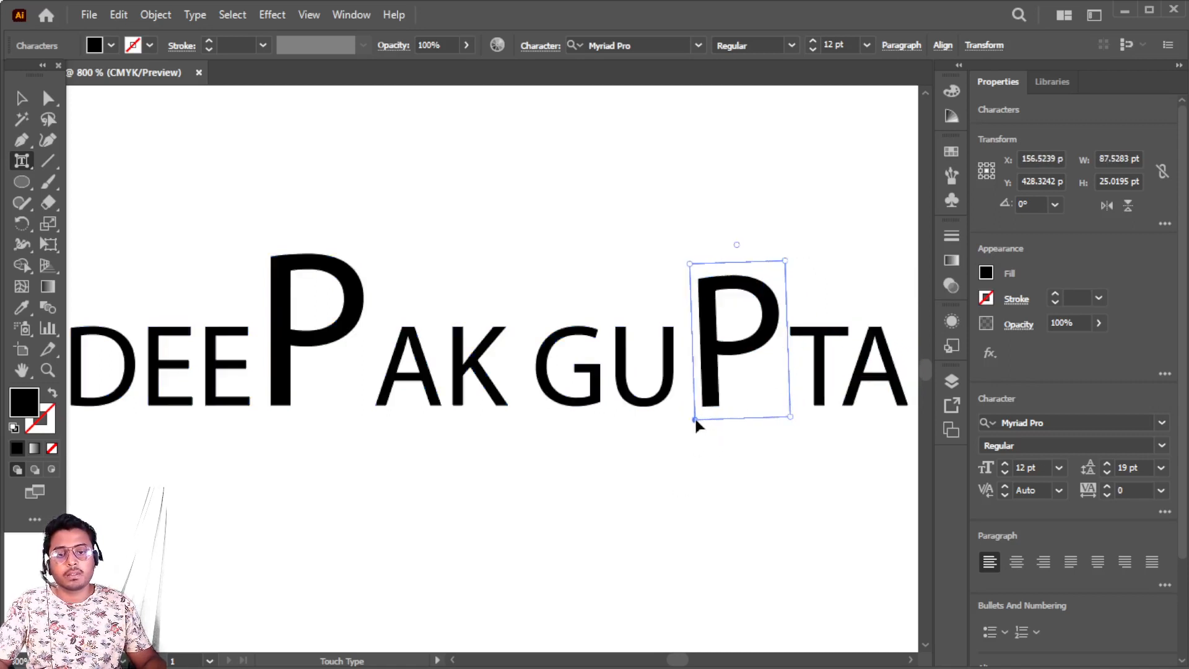
mouse_move(695, 421)
mouse_down()
mouse_move(725, 400)
mouse_move(751, 353)
mouse_move(730, 340)
mouse_move(686, 406)
mouse_up()
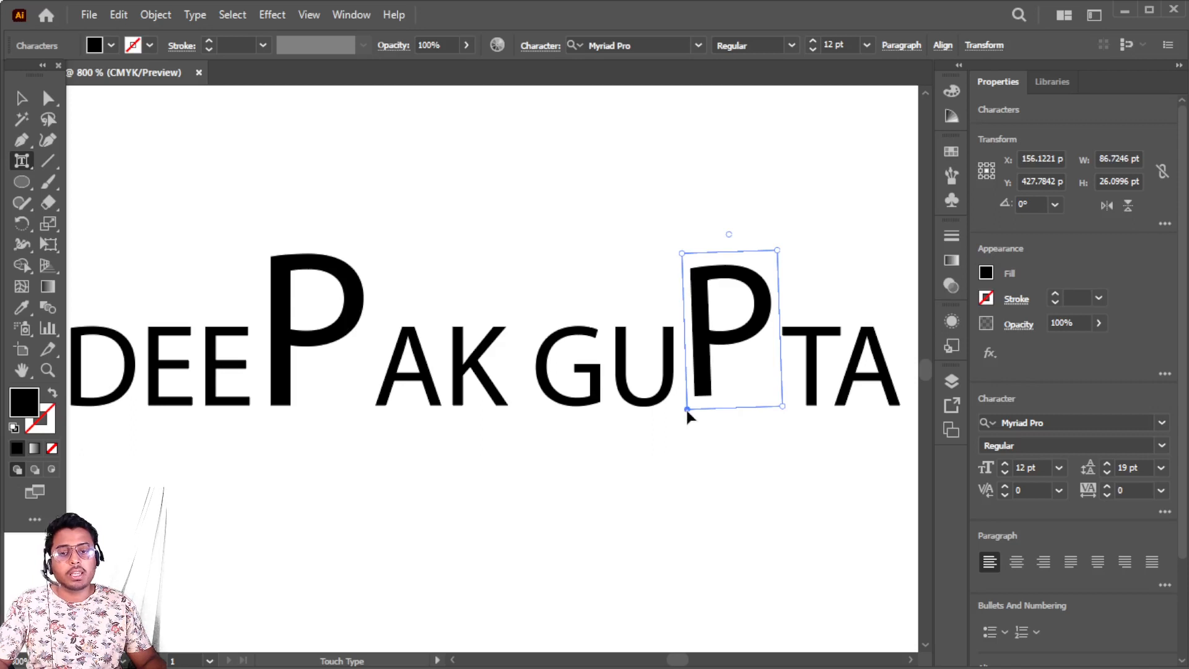
Move the last name's P well below the baseline, and bring it back between the U and T, slightly below the baseline.
drag(687, 412, 682, 518)
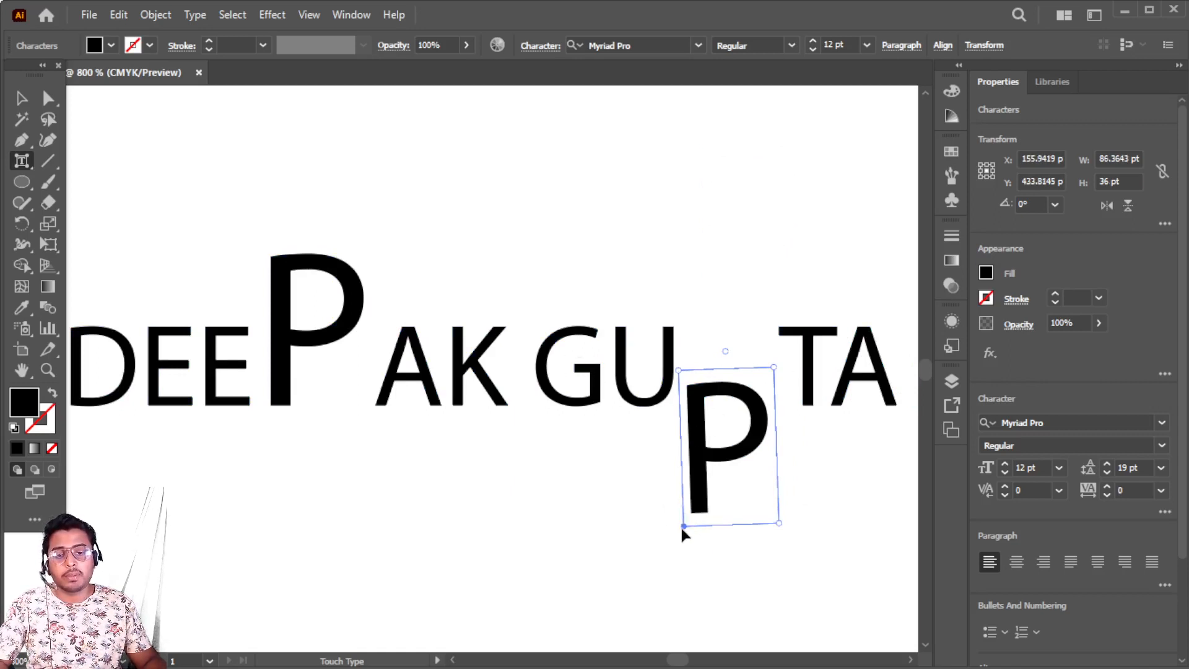
drag(682, 522, 549, 603)
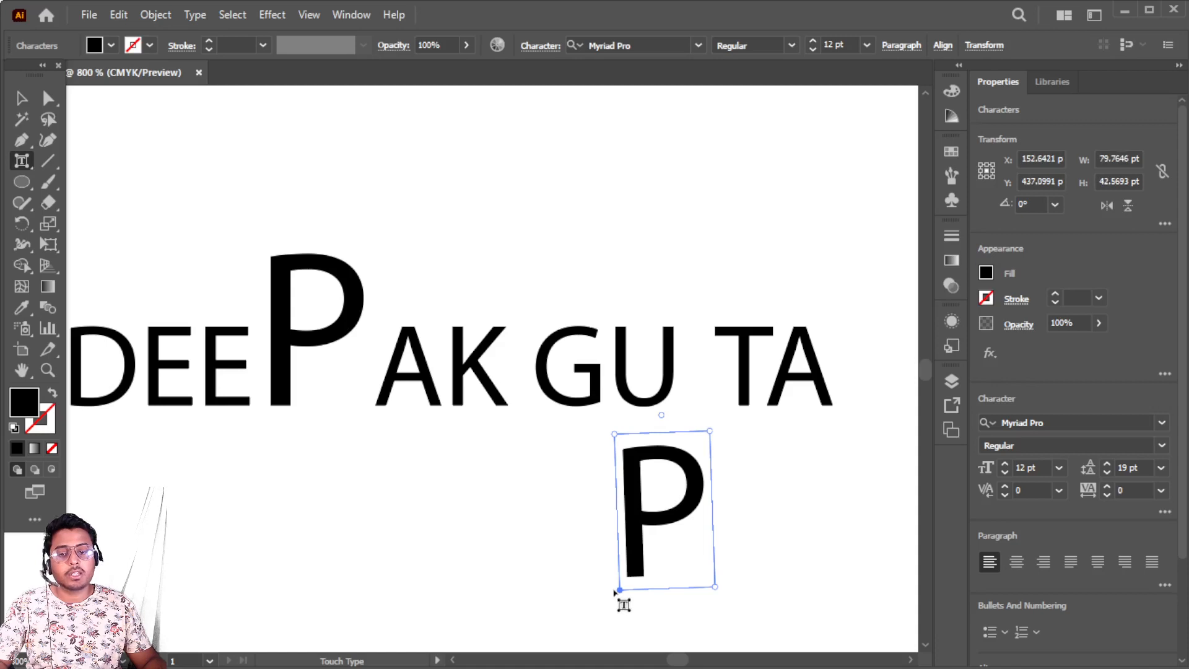
drag(621, 594, 700, 426)
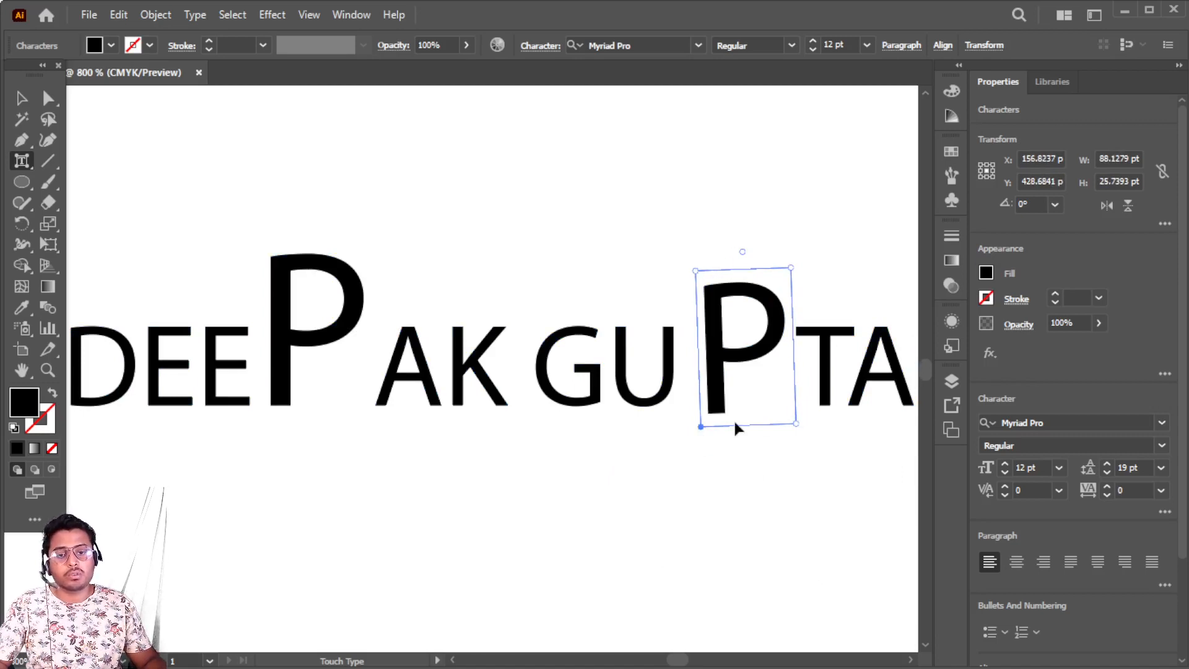
Move the whole name text object up about 3 pt with the Direct Selection tool.
click(49, 102)
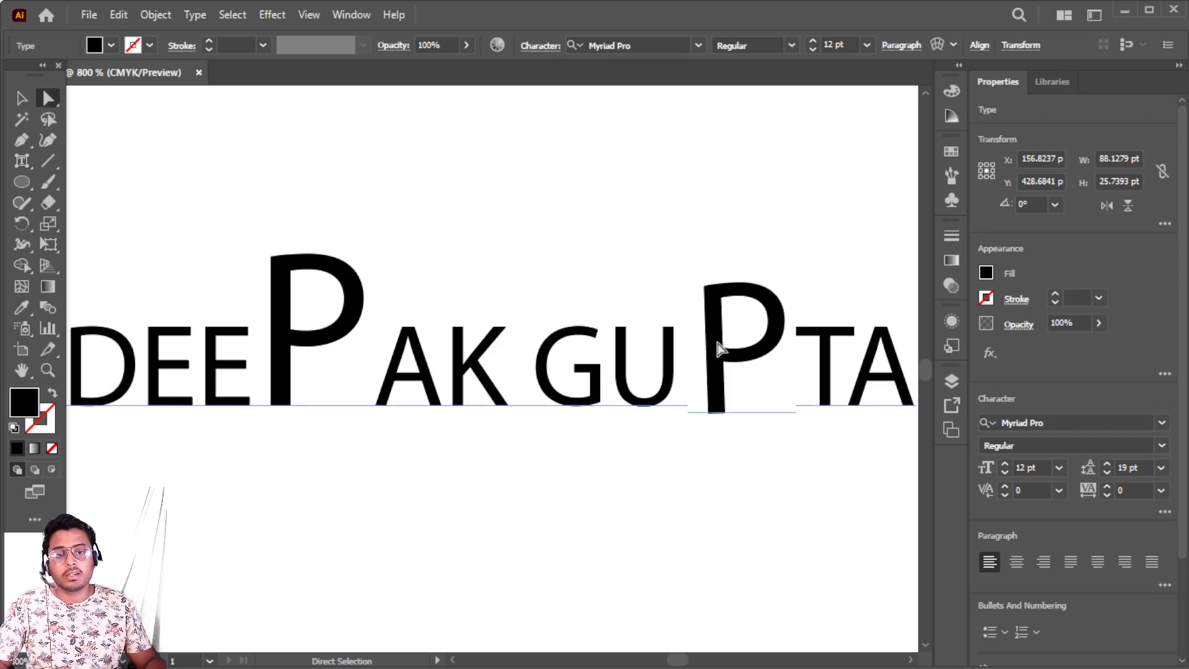
drag(716, 342, 713, 309)
scroll(713, 309, down, 2)
scroll(713, 308, up, 1)
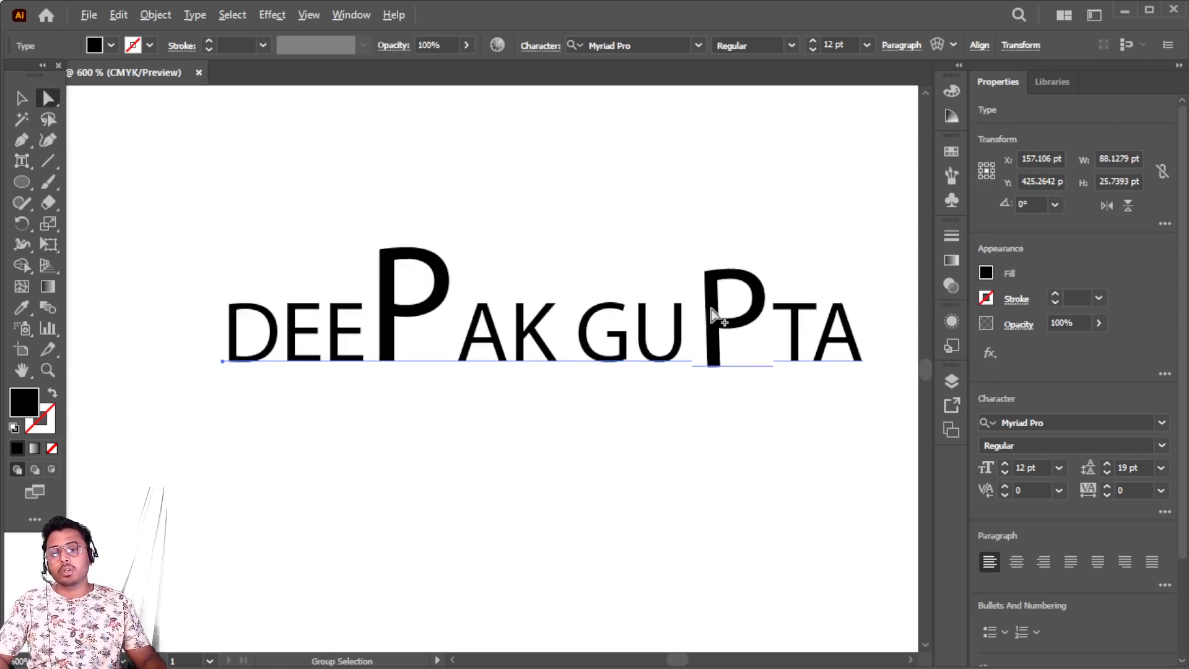
Shrink the last name's G to about half its height with the Touch Type tool and deselect the text.
click(22, 160)
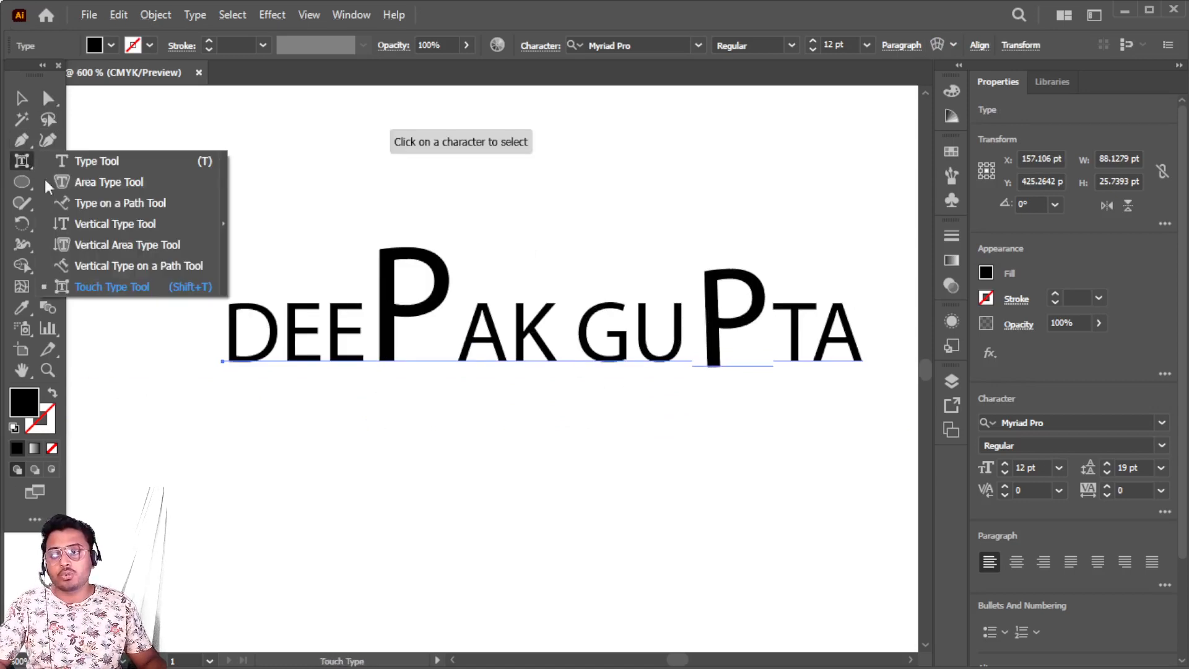
click(588, 345)
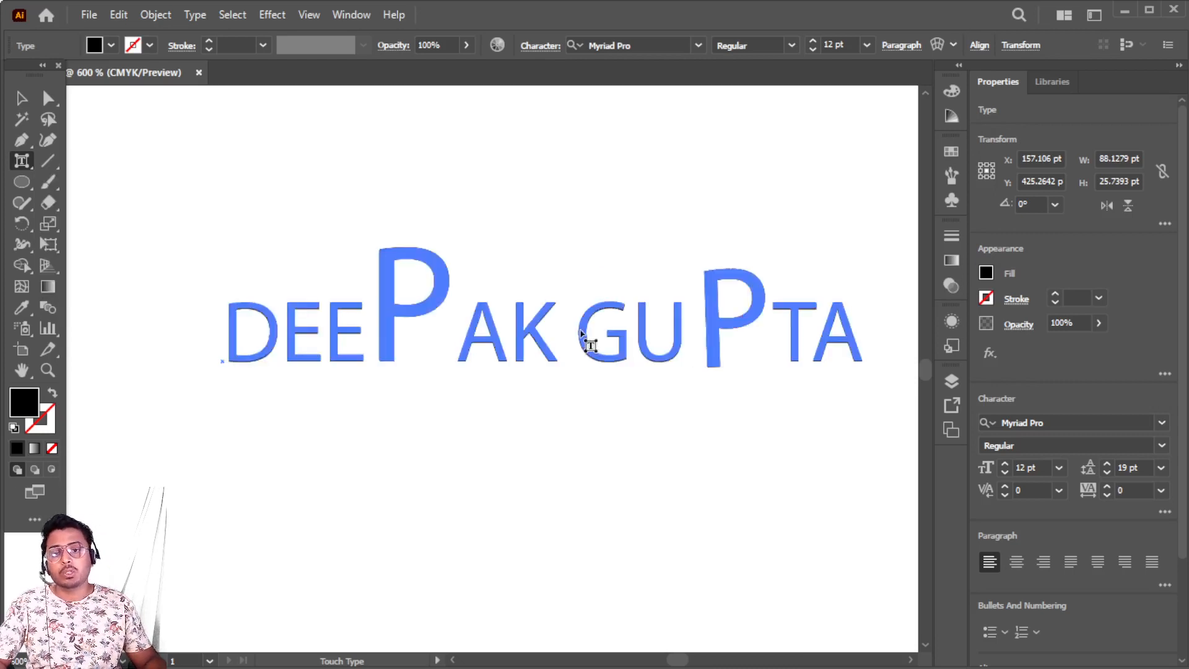
drag(634, 293, 610, 322)
click(598, 430)
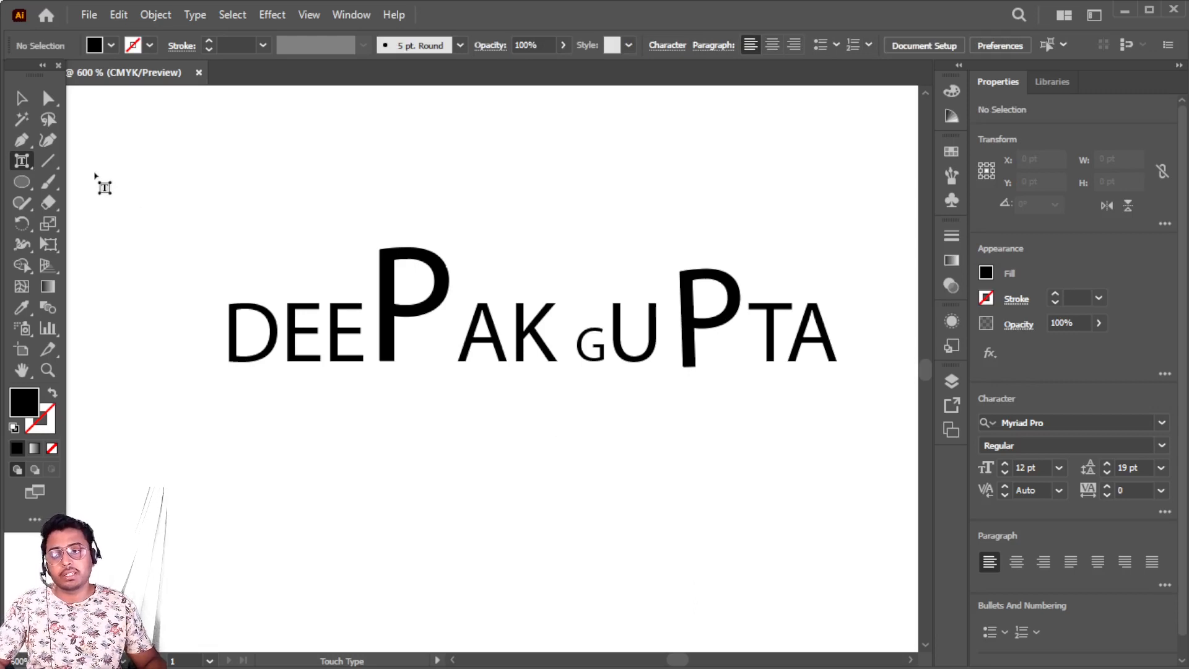
click(24, 162)
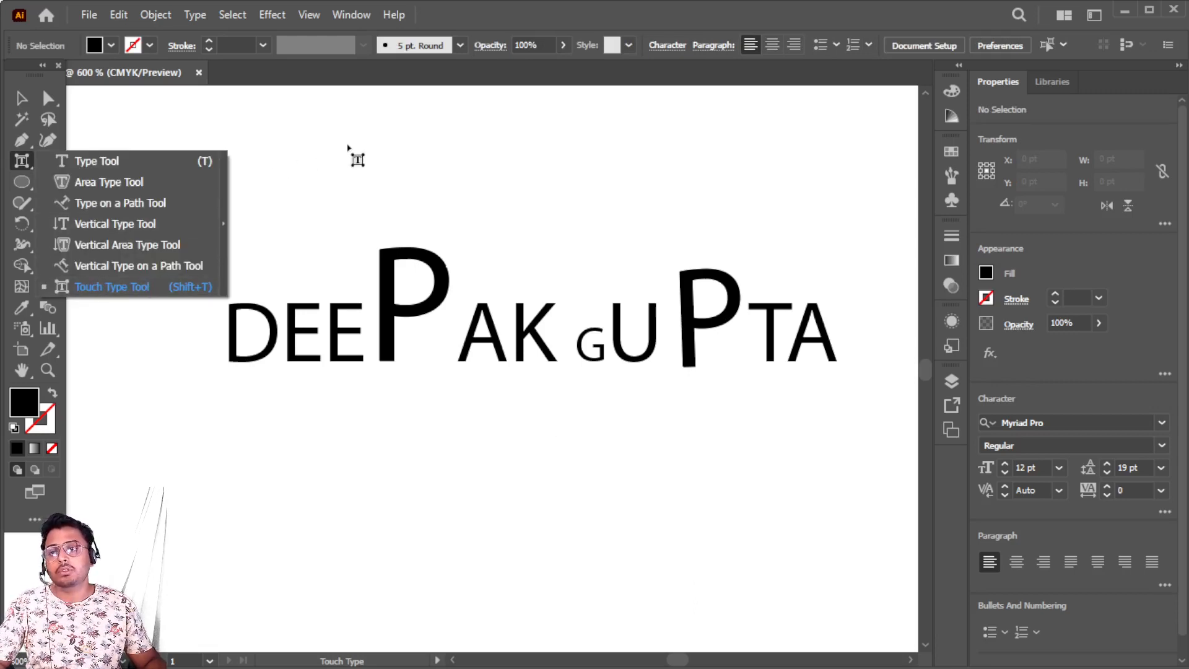
click(348, 147)
click(21, 159)
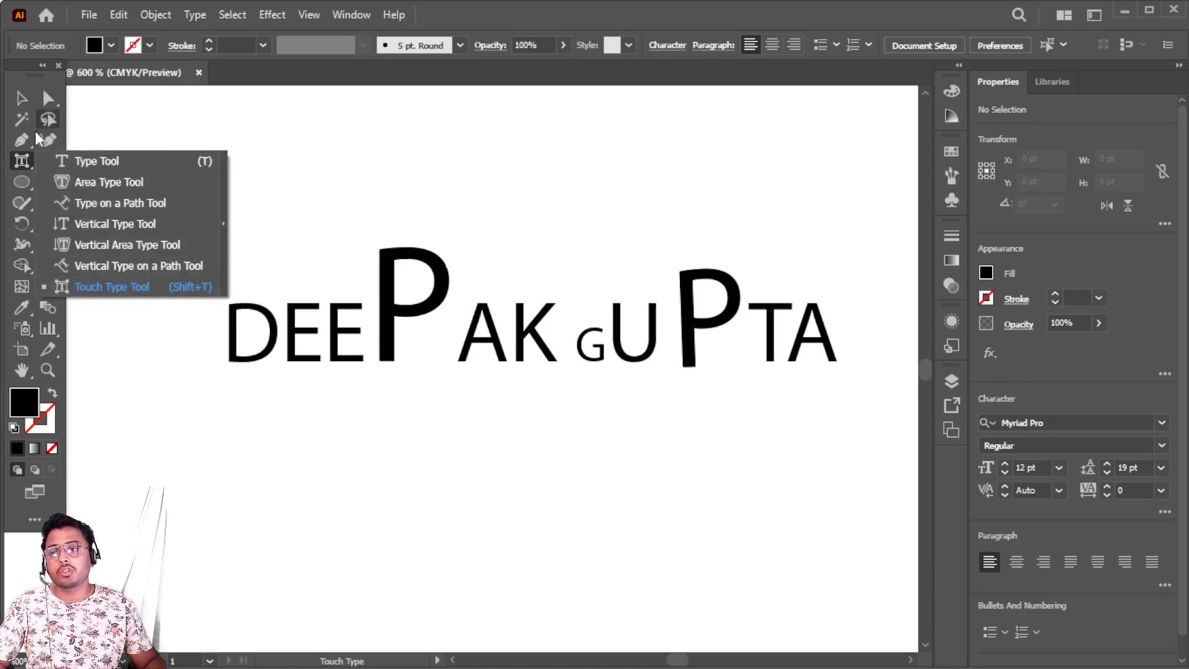
click(19, 162)
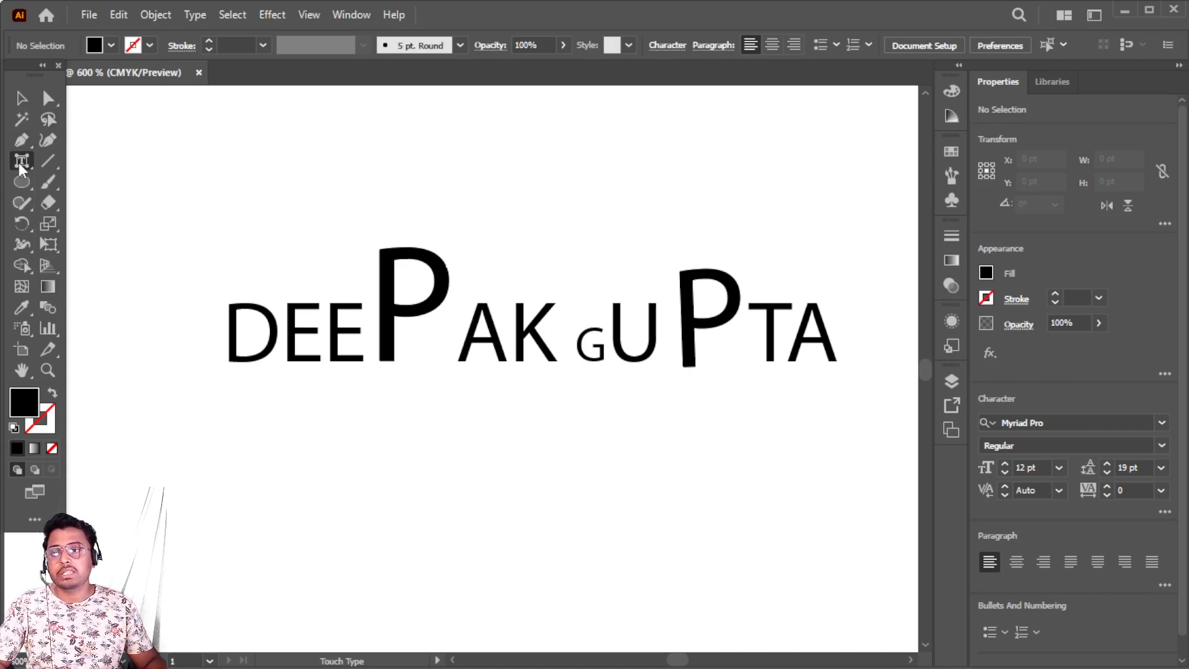
Delete all the artwork in the document and switch to the Selection tool.
key(ctrl+a)
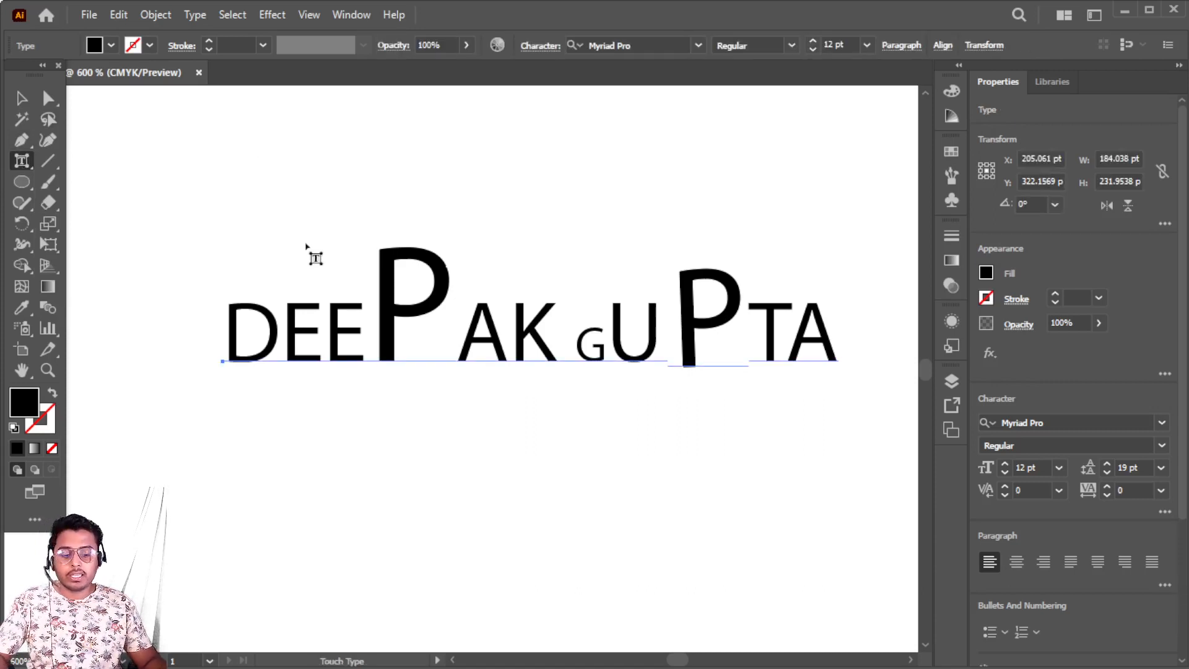
key(Delete)
click(21, 99)
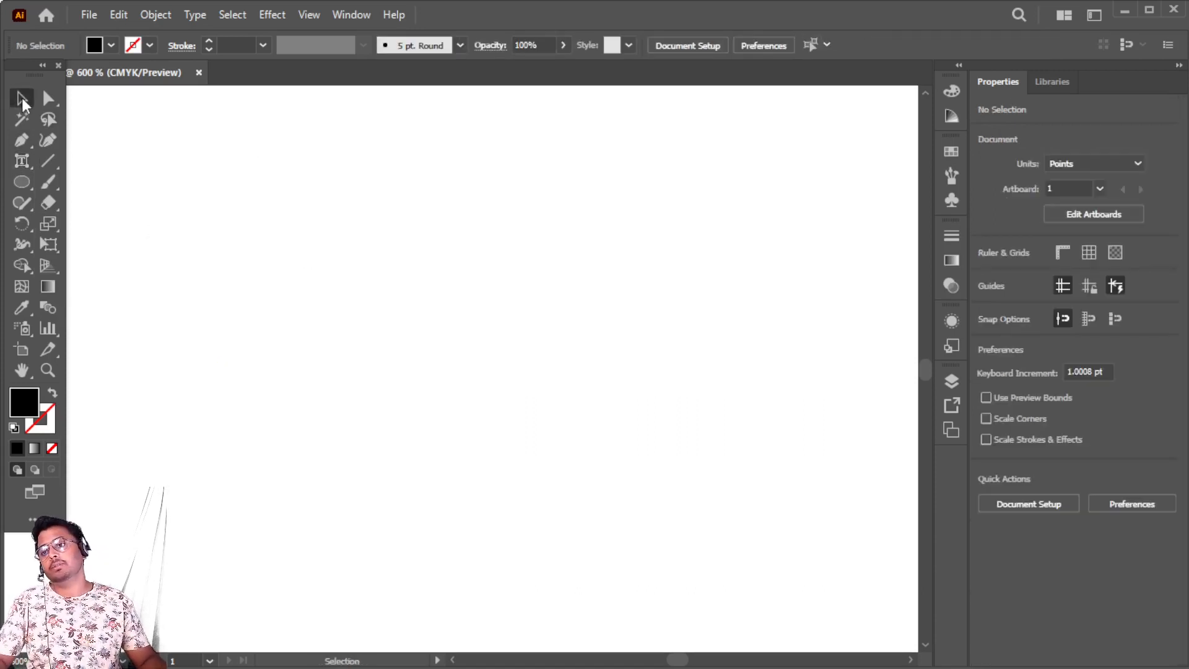
Draw a horizontal line about 75 pt long across the empty canvas with the Line Segment tool.
click(49, 156)
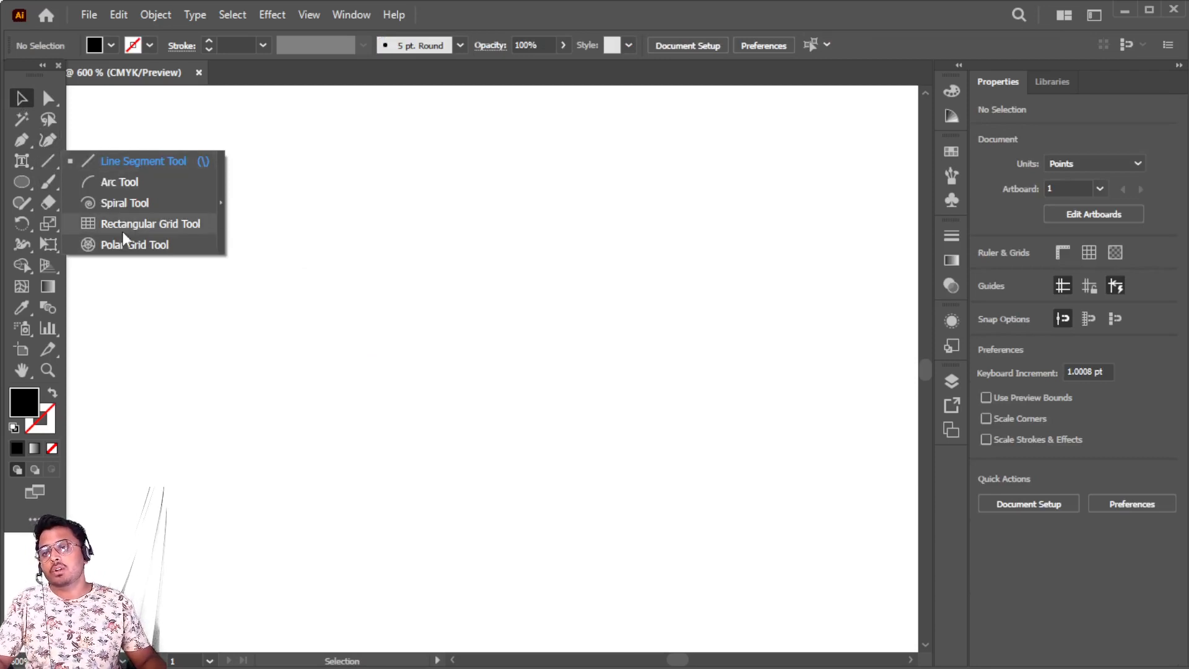
click(54, 160)
click(50, 163)
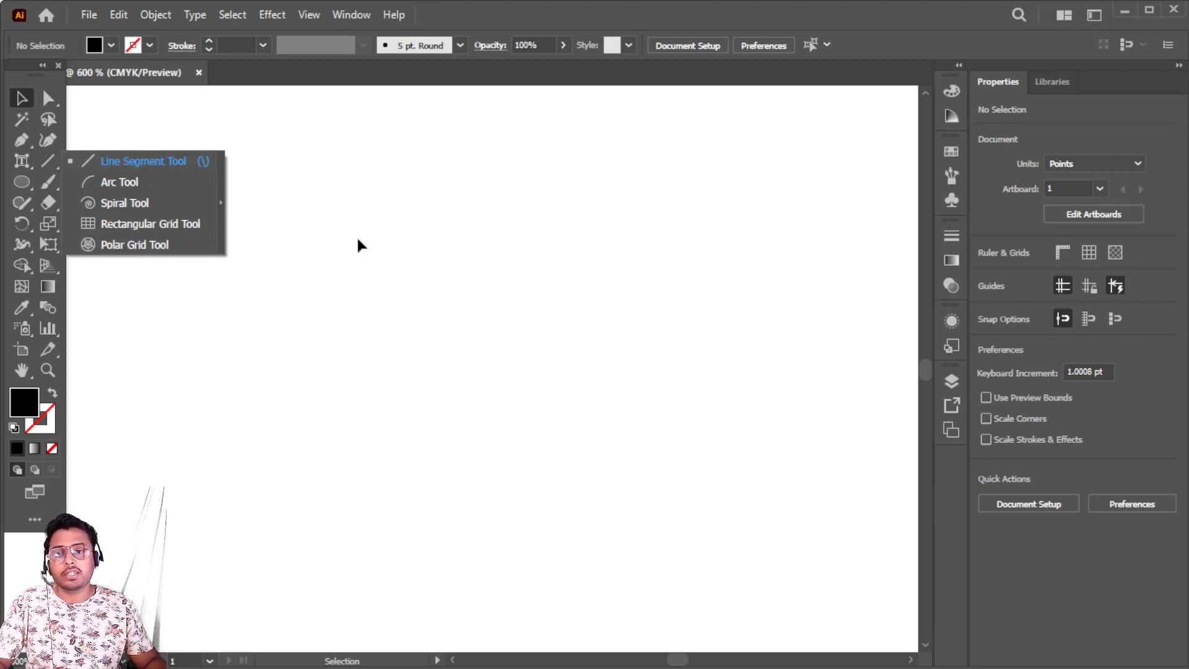
click(163, 162)
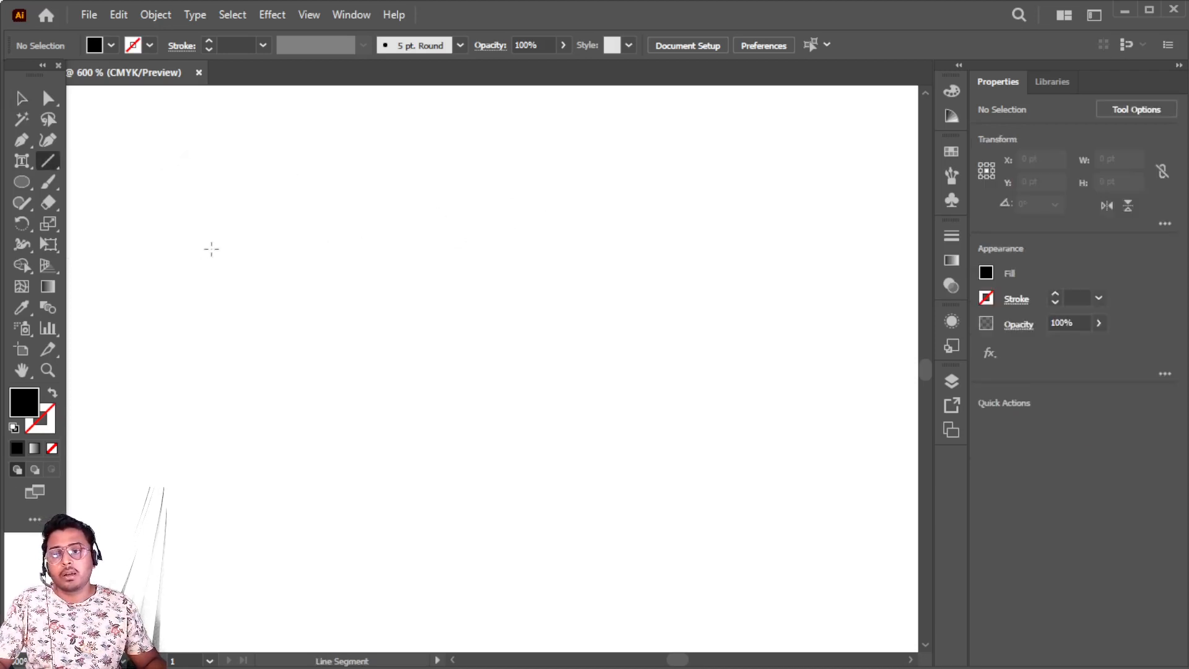
drag(211, 249, 758, 286)
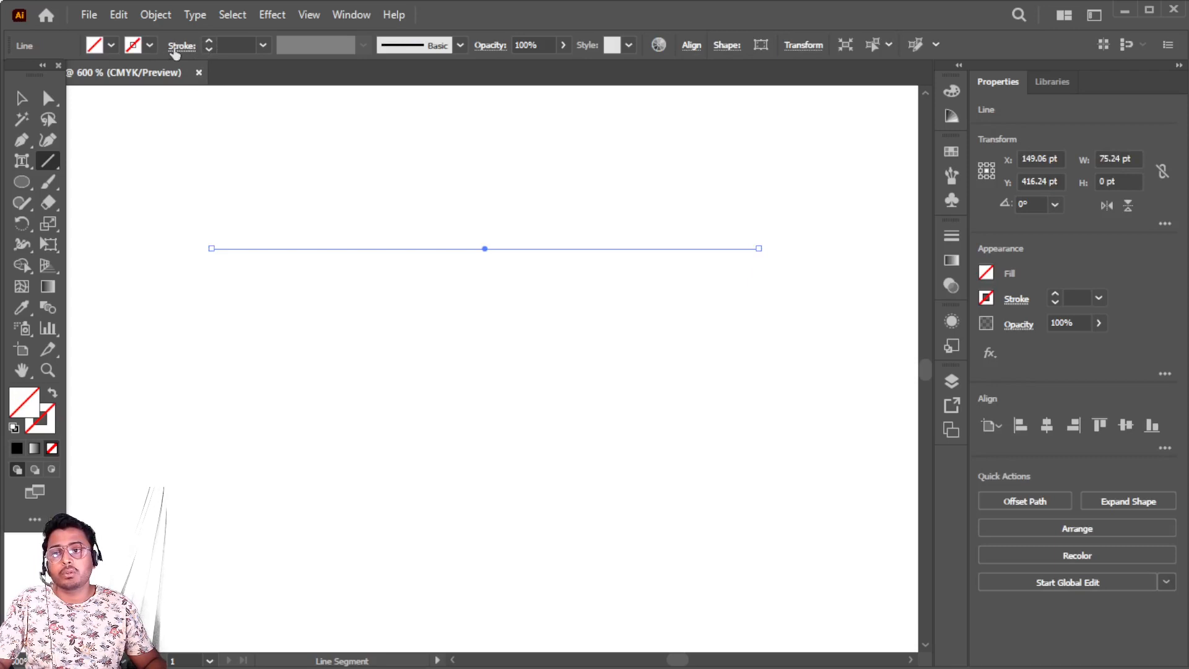
Give the horizontal line a black stroke, raise and lower its weight, and leave it at 3 pt.
click(208, 42)
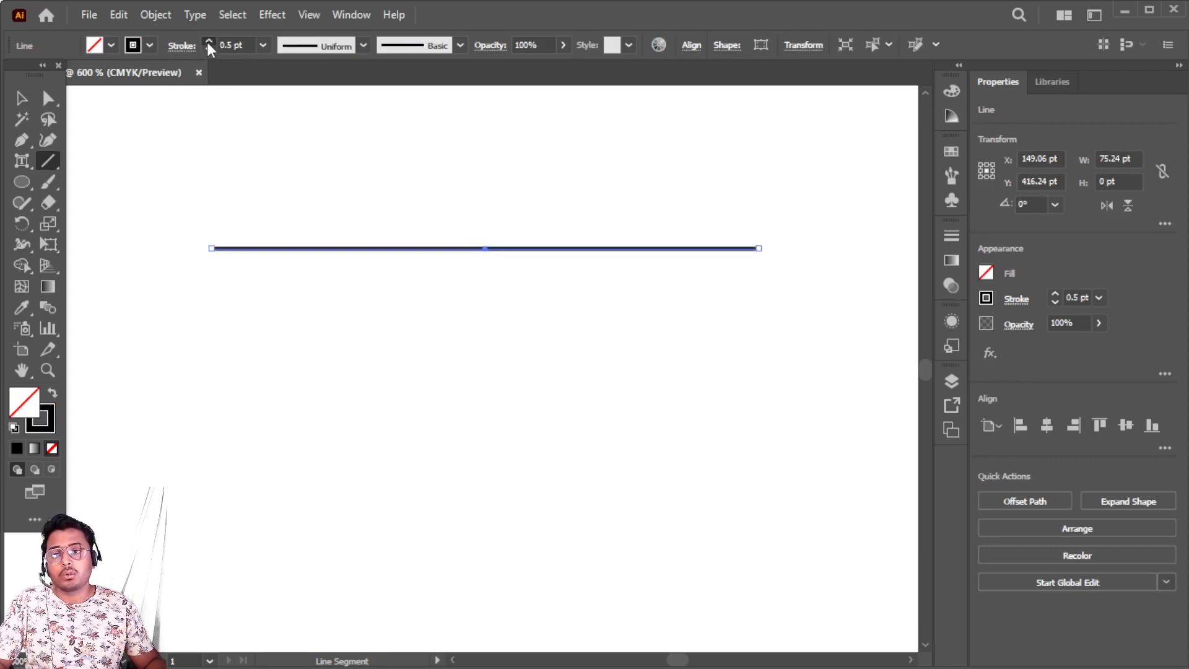
click(209, 42)
click(209, 42)
click(209, 42)
click(208, 42)
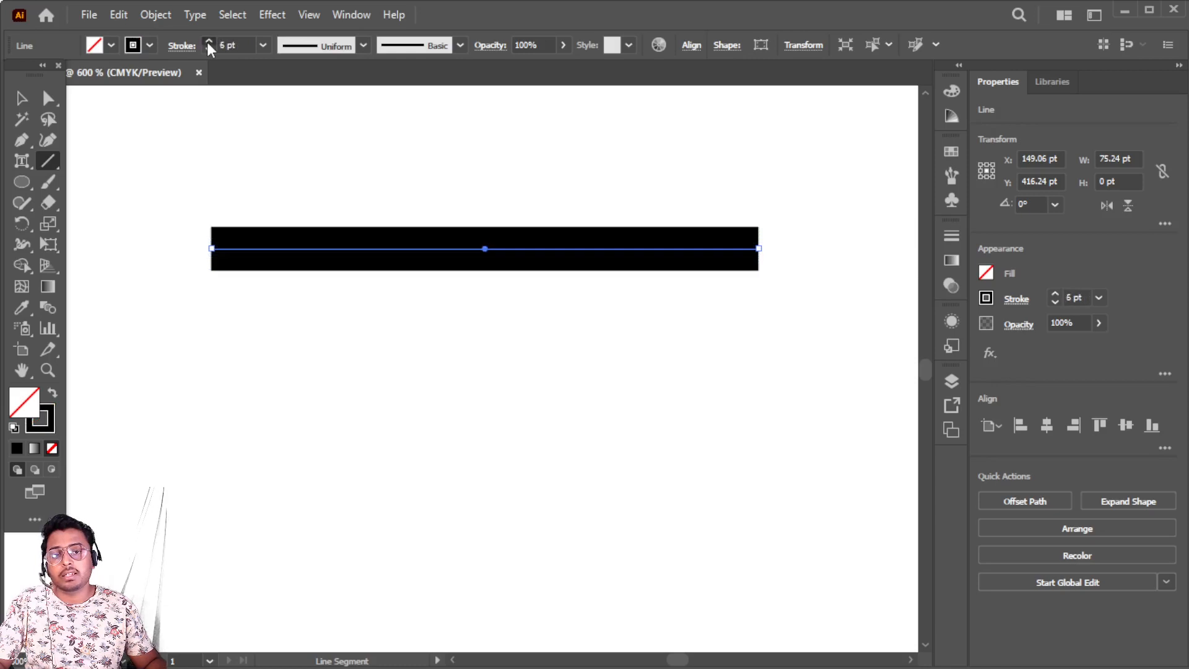
click(208, 42)
click(208, 42)
click(208, 51)
click(208, 51)
click(208, 51)
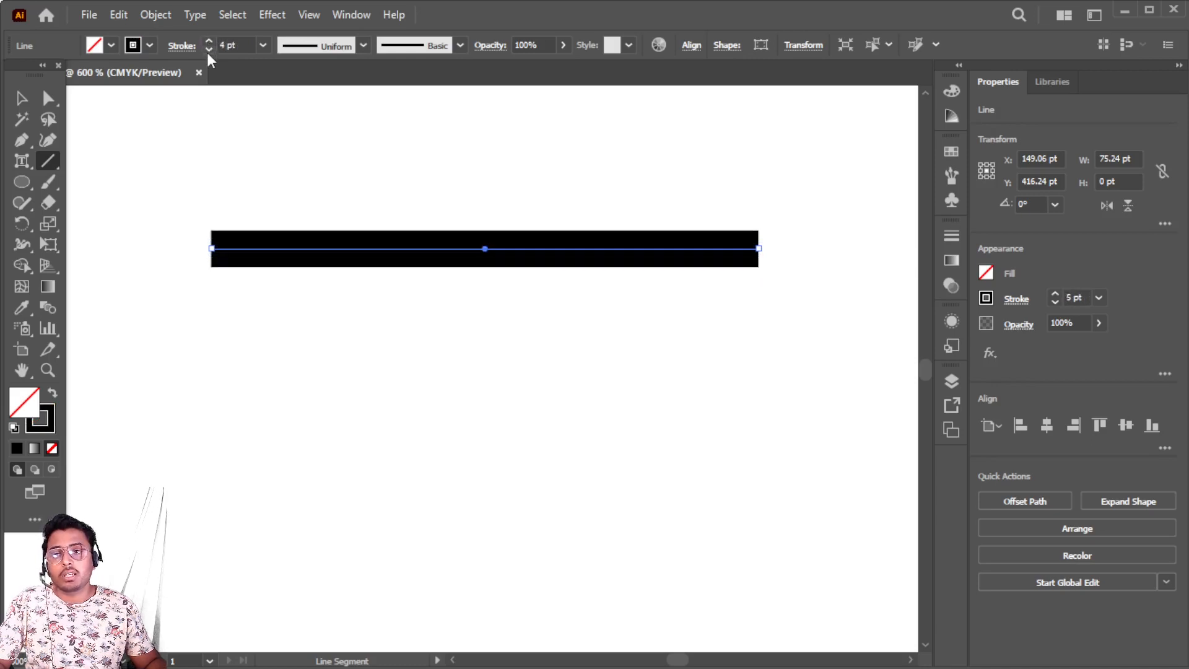
click(208, 51)
click(208, 51)
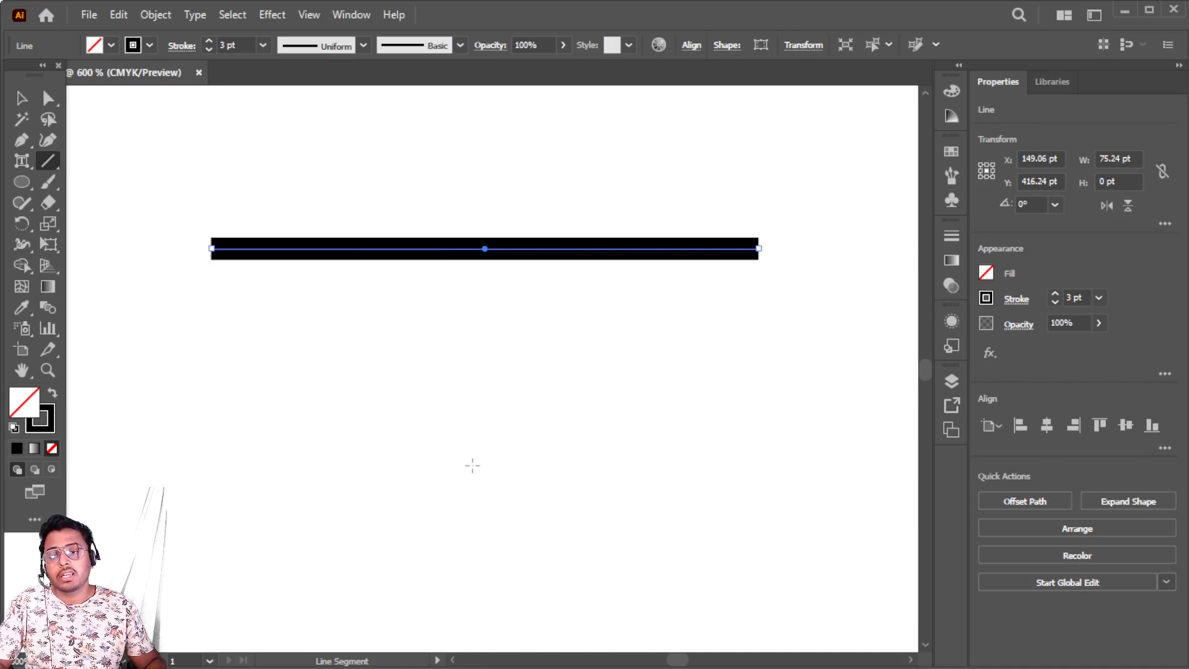
Draw a near-vertical line up to the first line, two horizontal lines to its right, and a vertical line about 18 pt long to its left.
drag(472, 465, 476, 248)
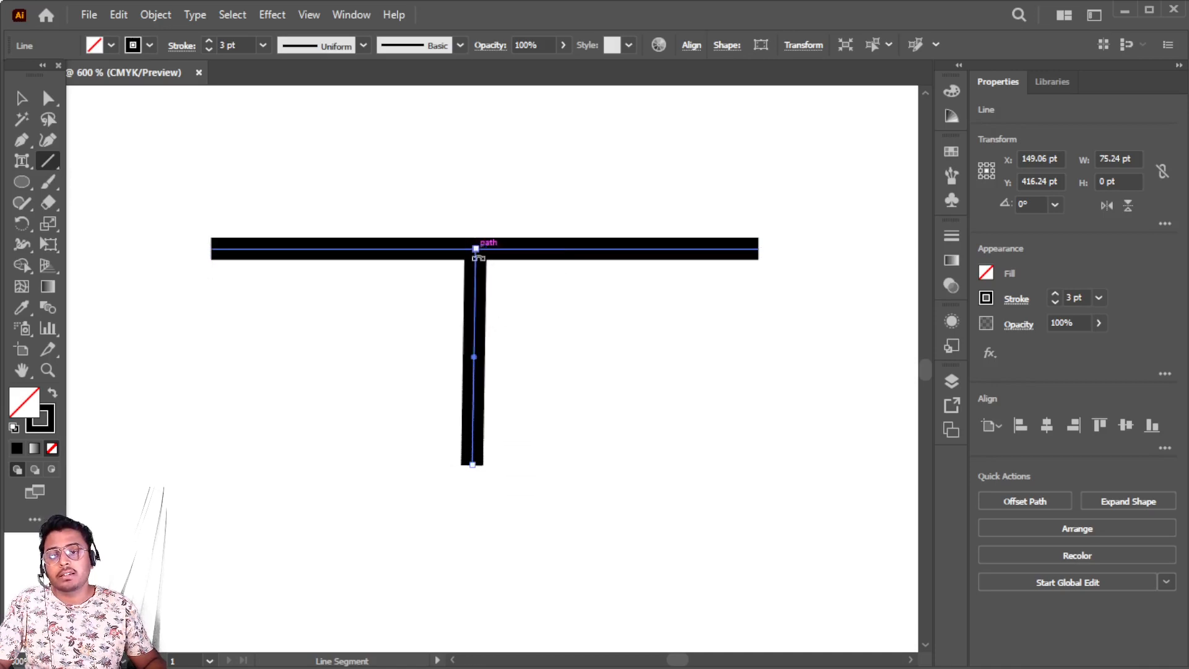
scroll(605, 456, down, 2)
drag(559, 293, 789, 294)
drag(544, 390, 843, 390)
mouse_move(239, 293)
mouse_down()
mouse_move(437, 423)
mouse_move(322, 340)
mouse_move(237, 402)
mouse_move(377, 391)
mouse_move(216, 379)
mouse_move(268, 417)
mouse_move(239, 421)
mouse_up()
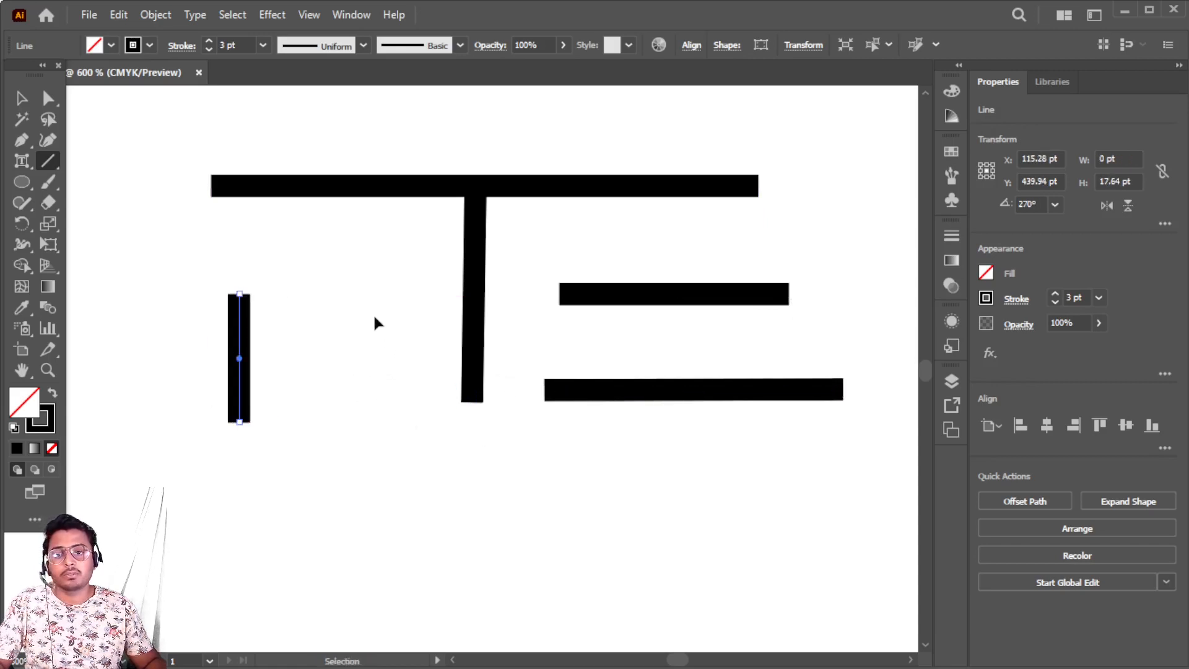
drag(373, 367, 374, 385)
scroll(382, 440, down, 4)
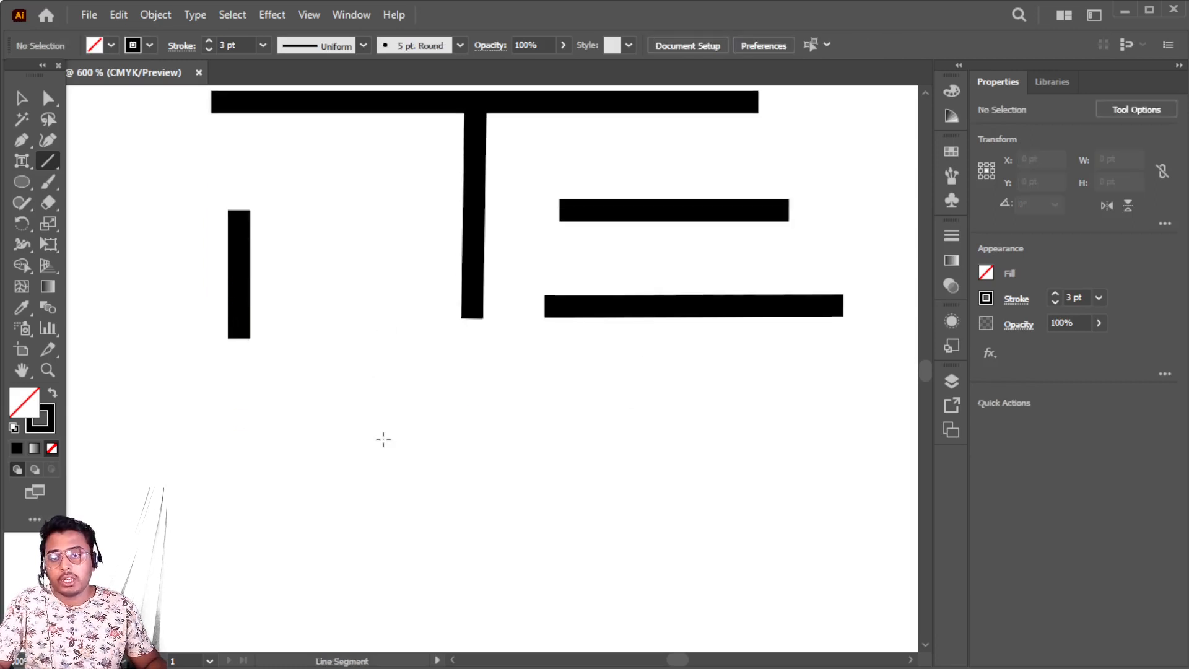
scroll(382, 441, up, 3)
Draw a horizontal line about 88 pt long beneath the other lines.
click(46, 164)
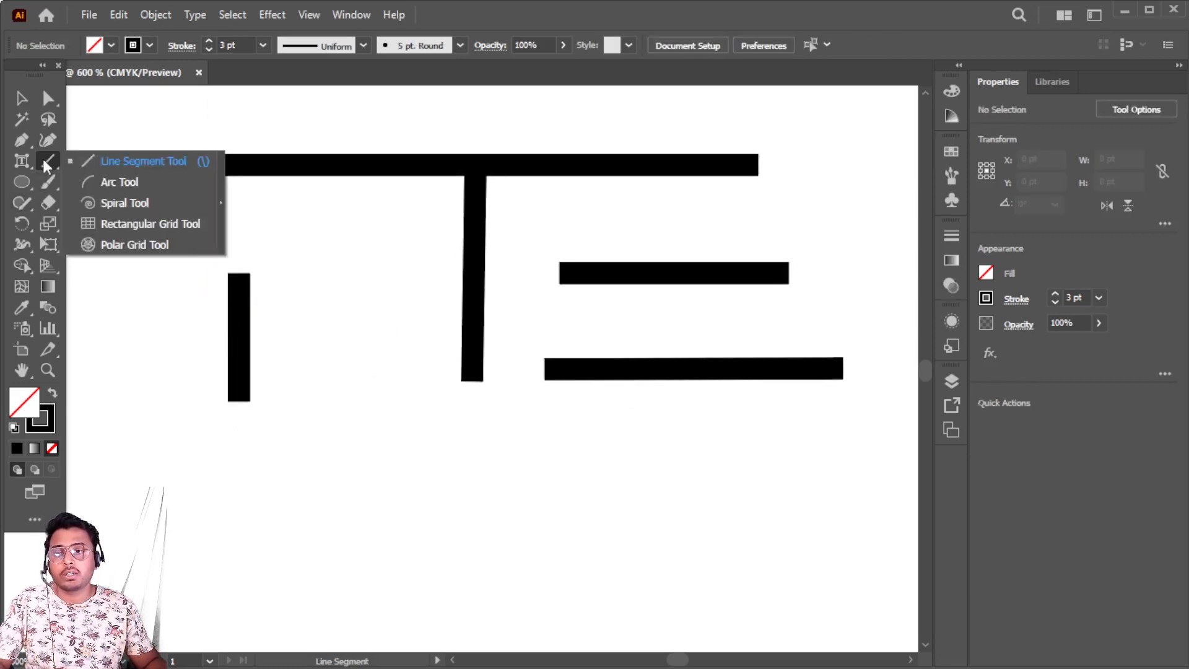
scroll(351, 481, down, 2)
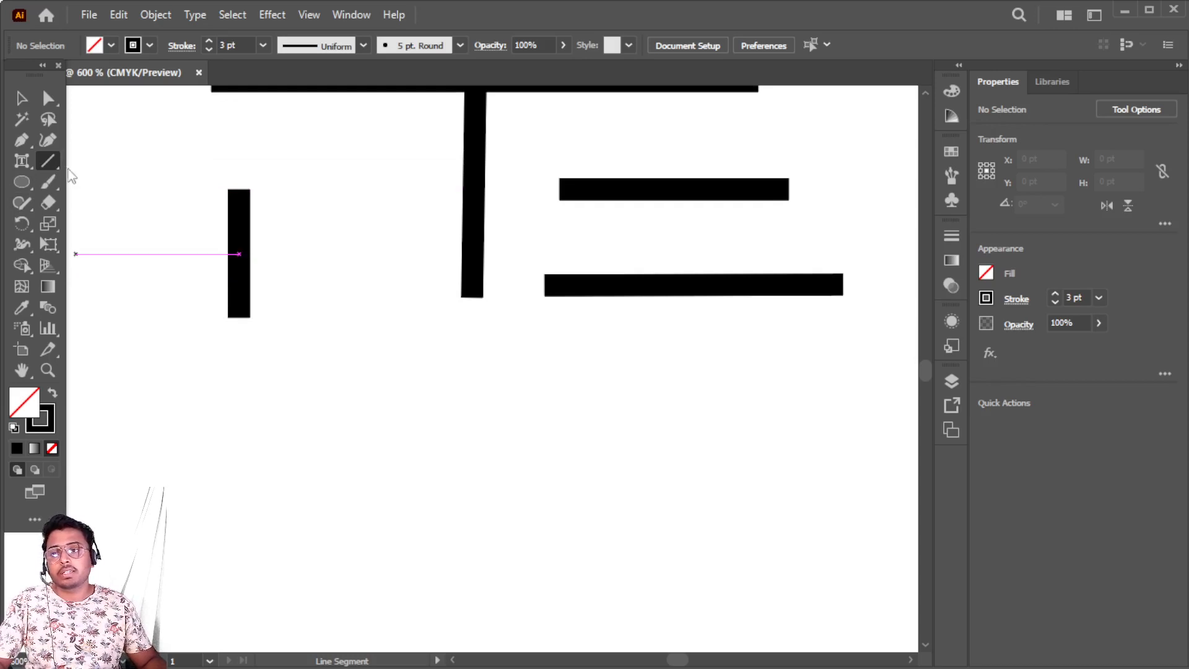
drag(162, 452, 802, 463)
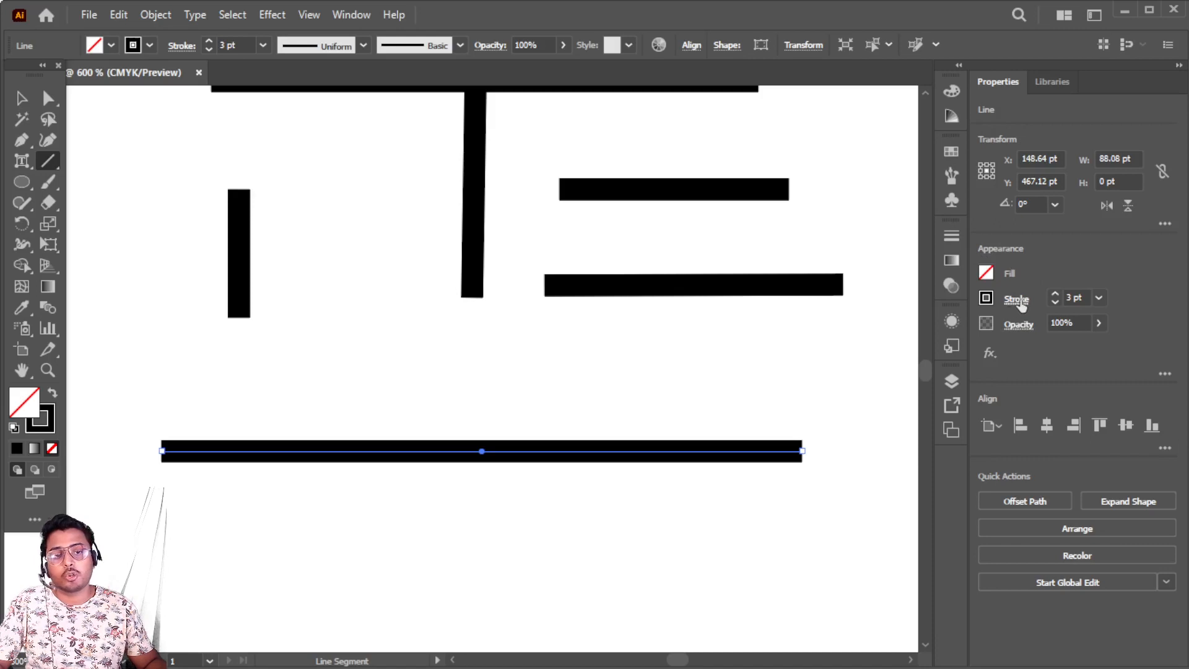
Apply a round cap to the lowest line's stroke, and change it to a projecting cap.
click(1016, 299)
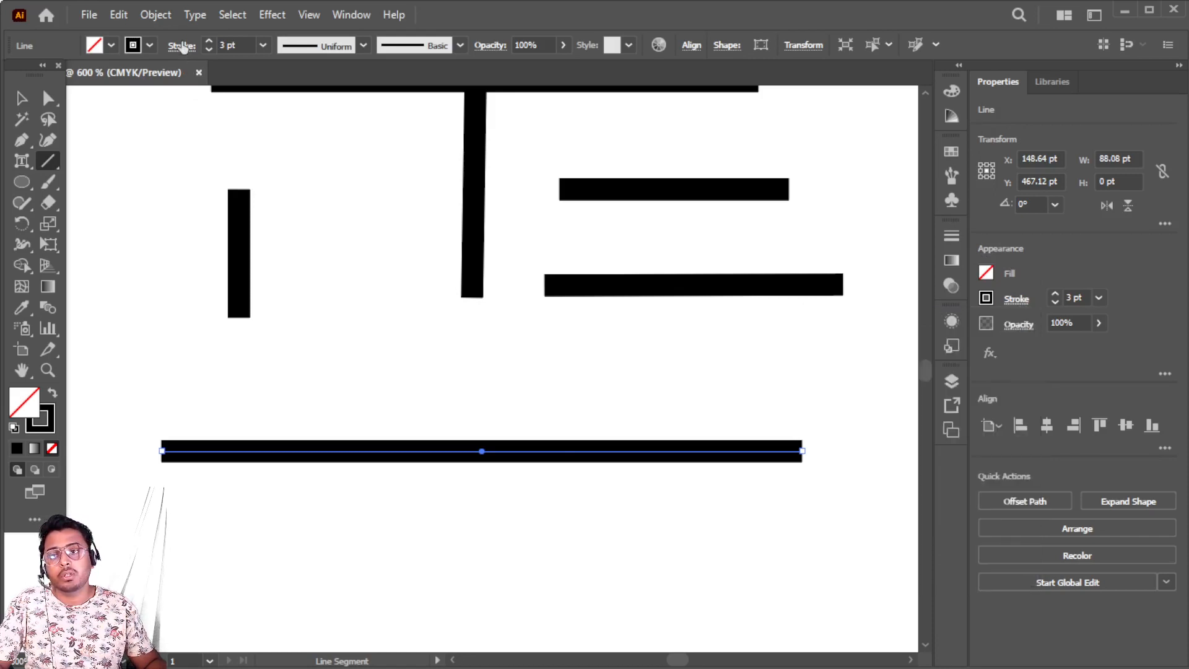
click(182, 47)
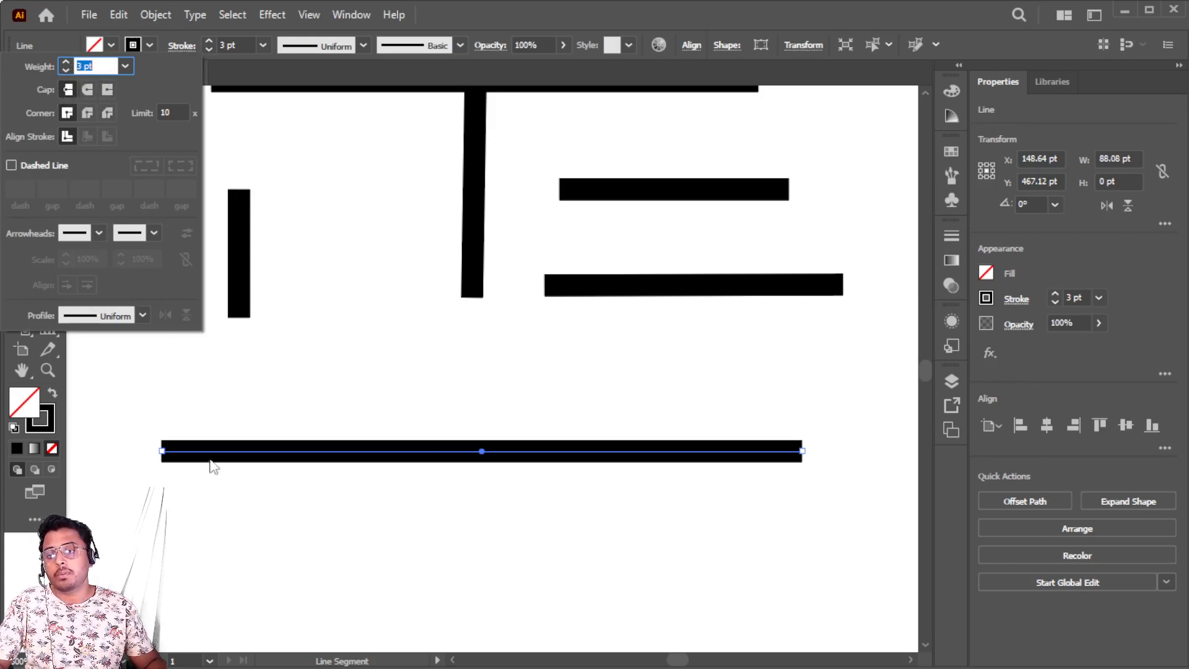
click(270, 285)
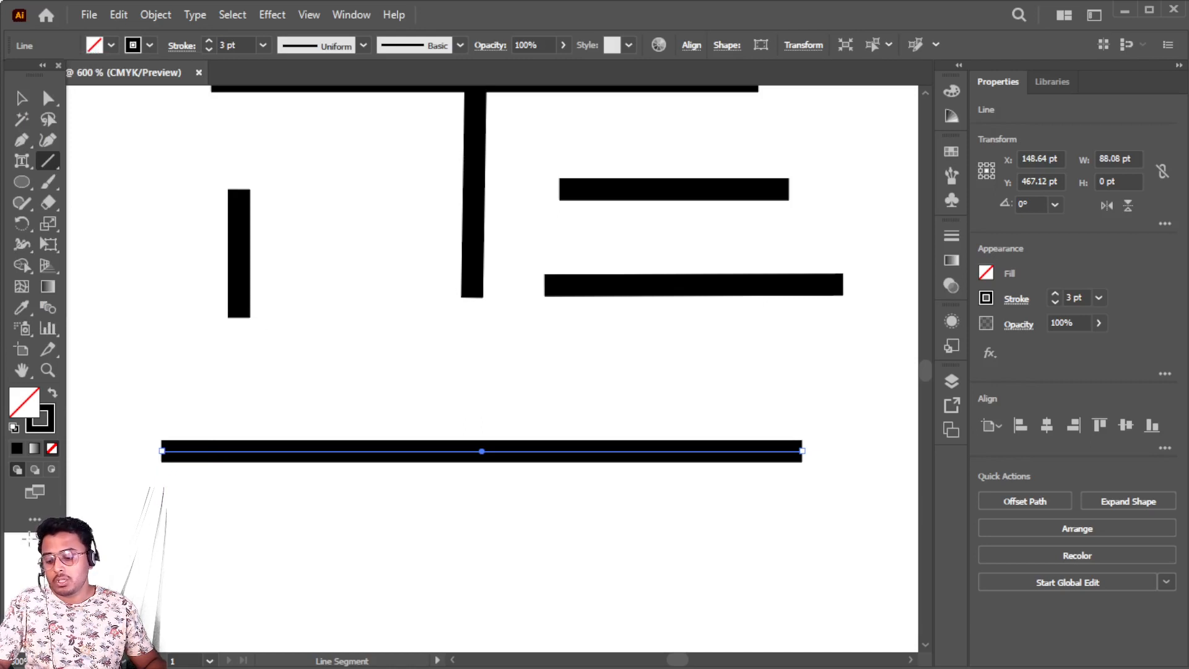
scroll(141, 524, up, 4)
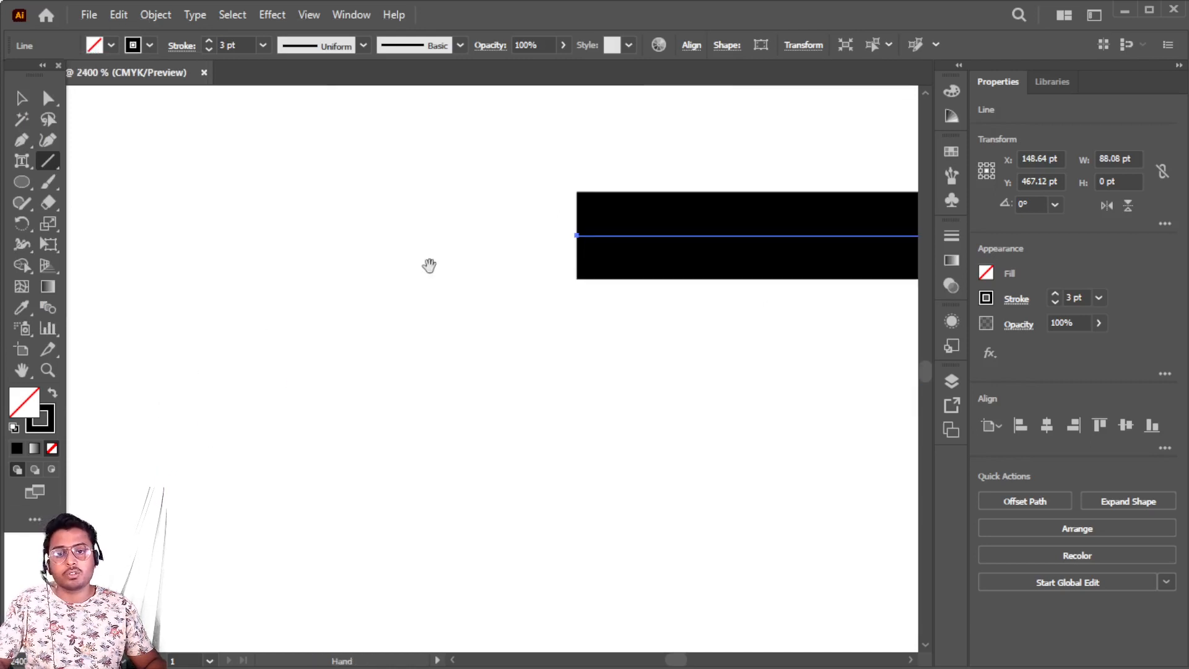
drag(669, 162, 518, 241)
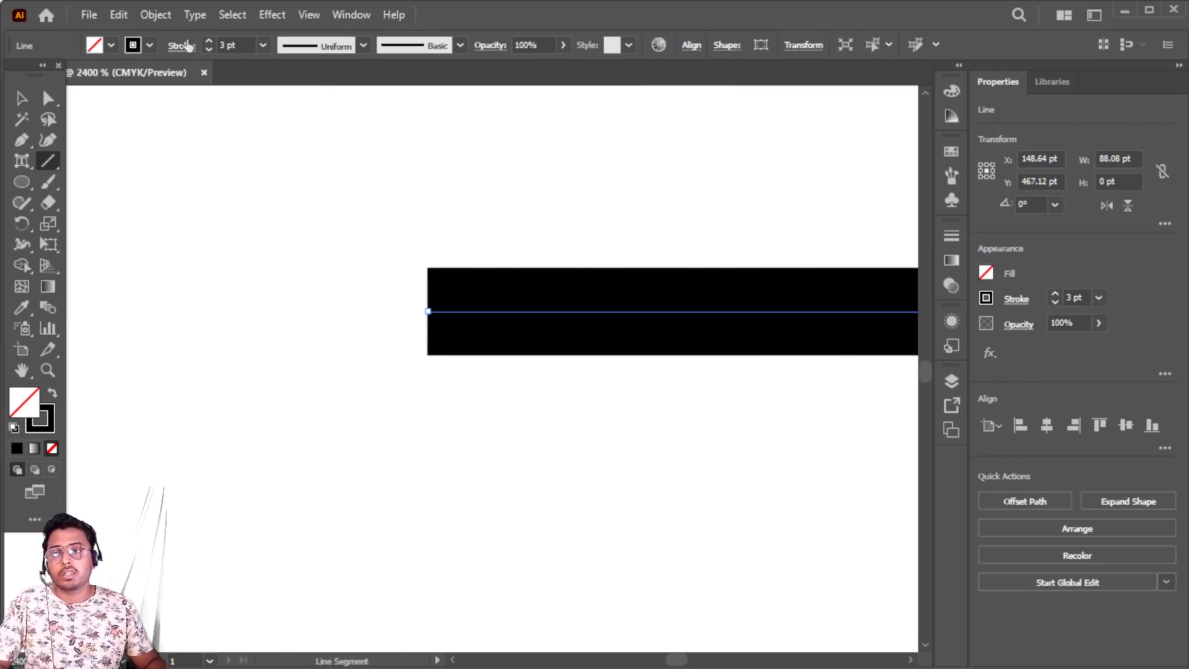
click(182, 45)
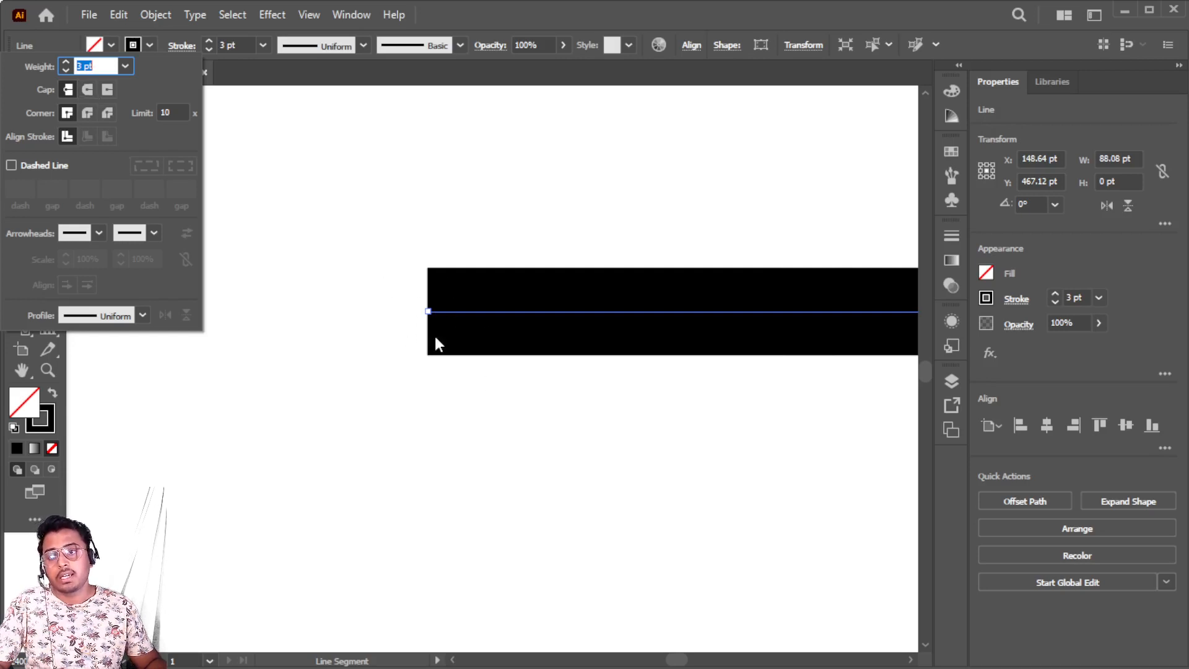
click(87, 90)
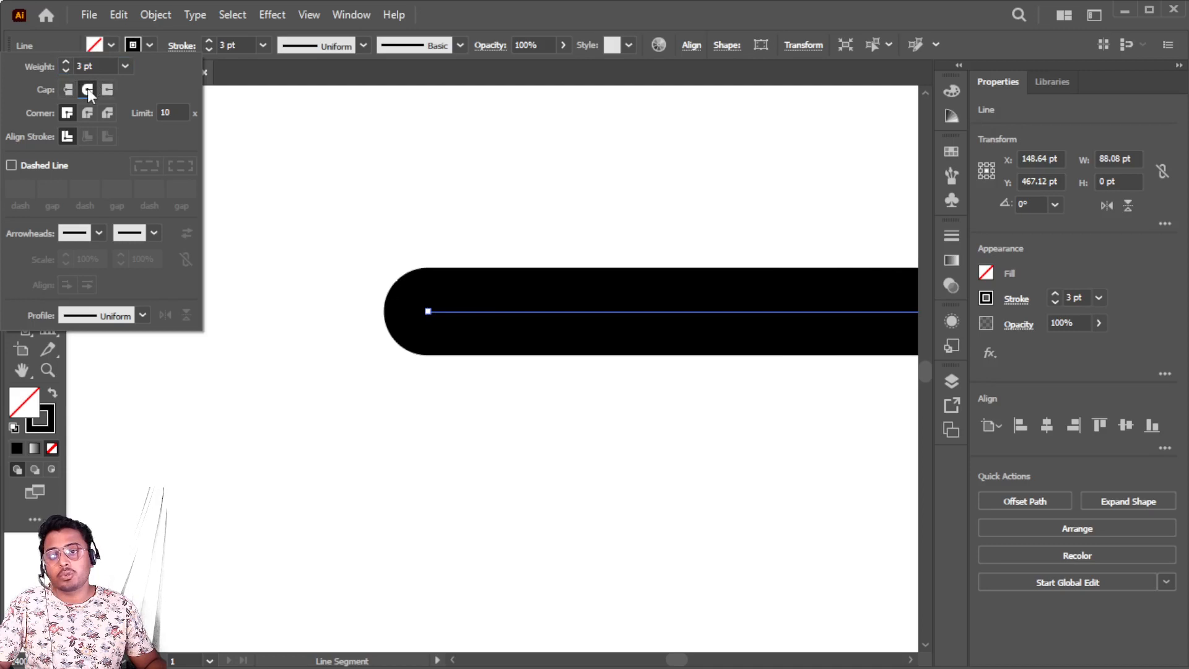
click(107, 90)
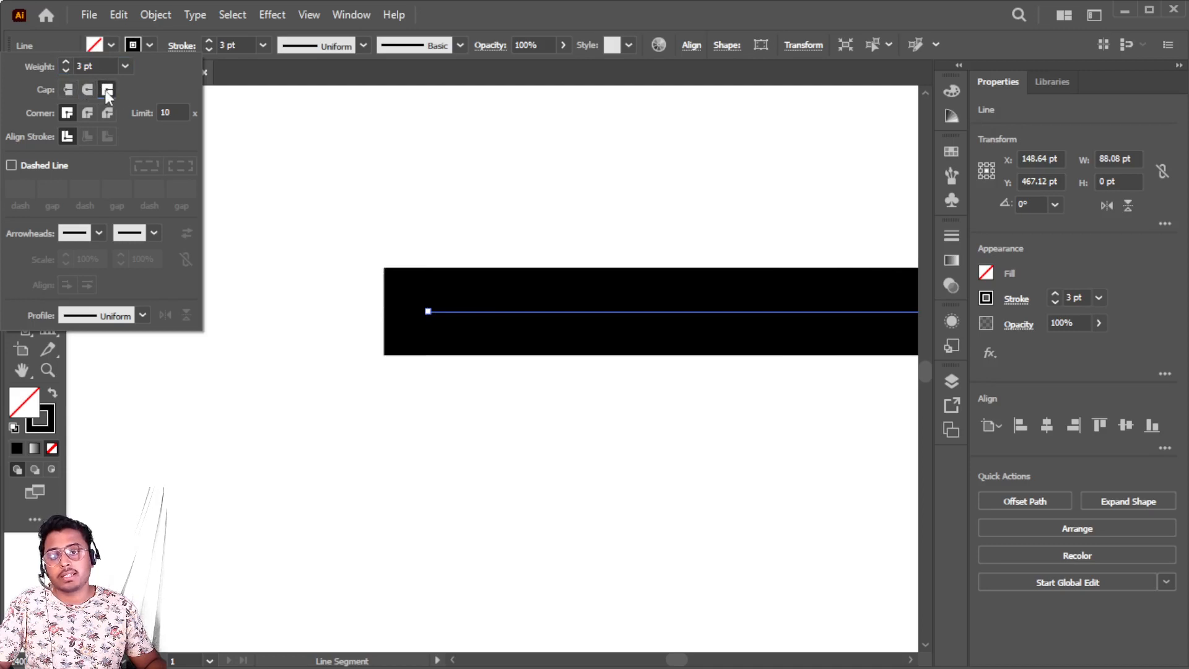
Change the lowest line's stroke to a butt cap, and try a round corner join before setting it to bevel.
click(86, 91)
click(69, 90)
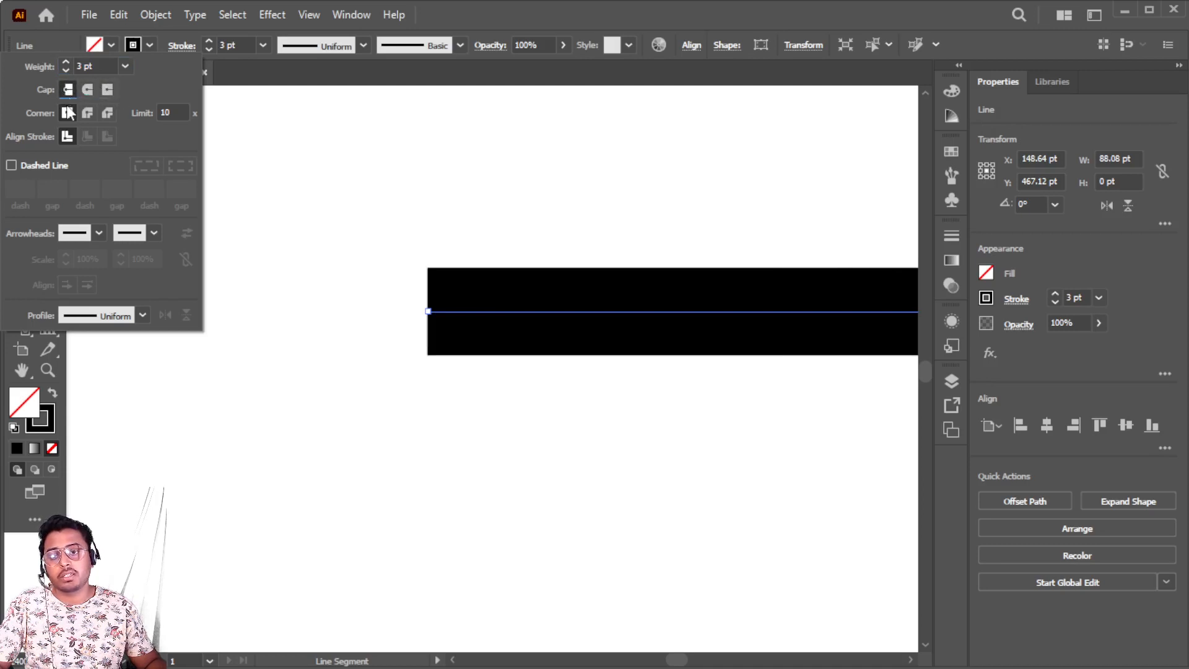
click(87, 112)
click(107, 113)
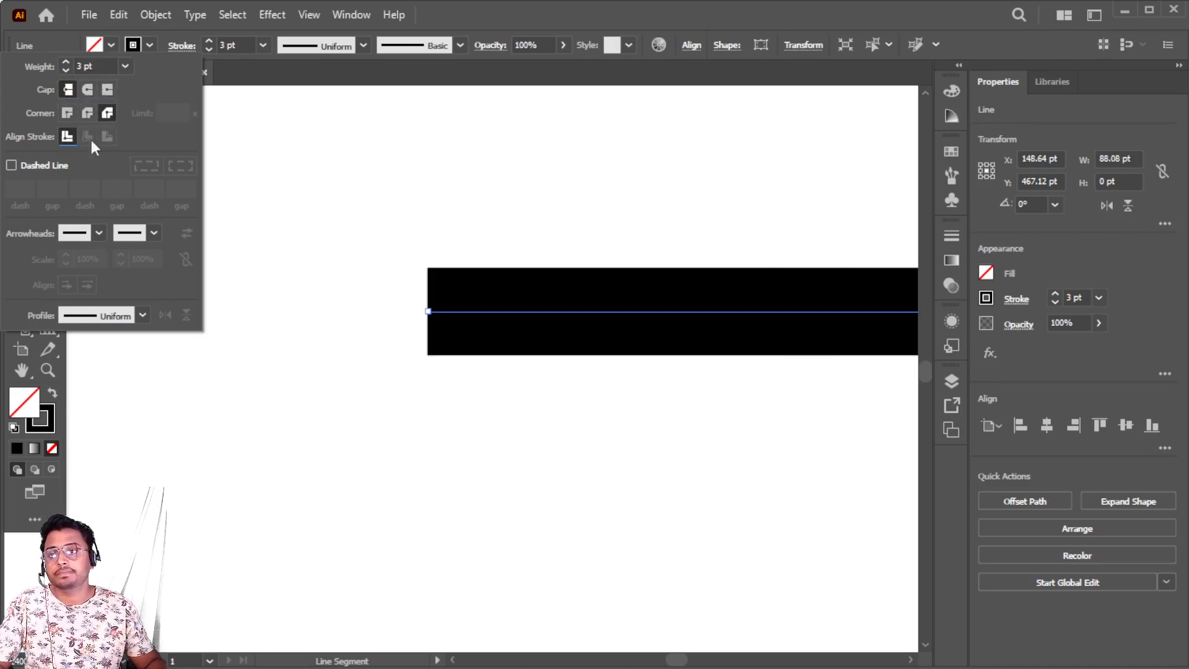
Try a dashed stroke with 12 pt dashes on the lowest line, and return it to solid.
click(10, 166)
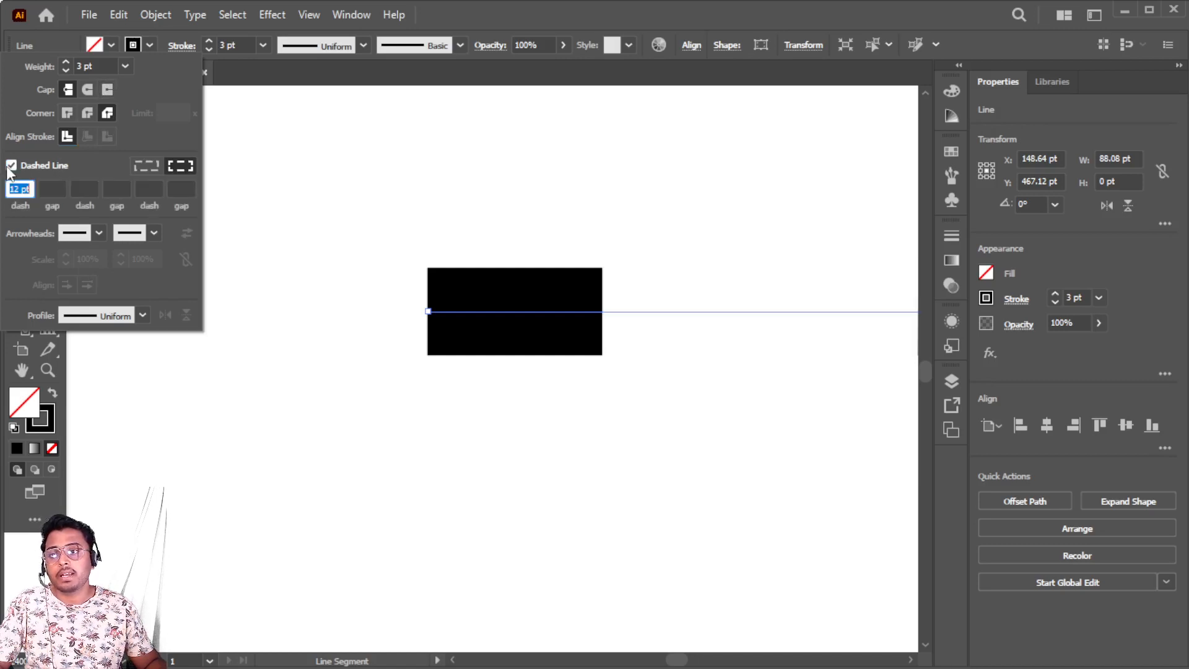
click(10, 168)
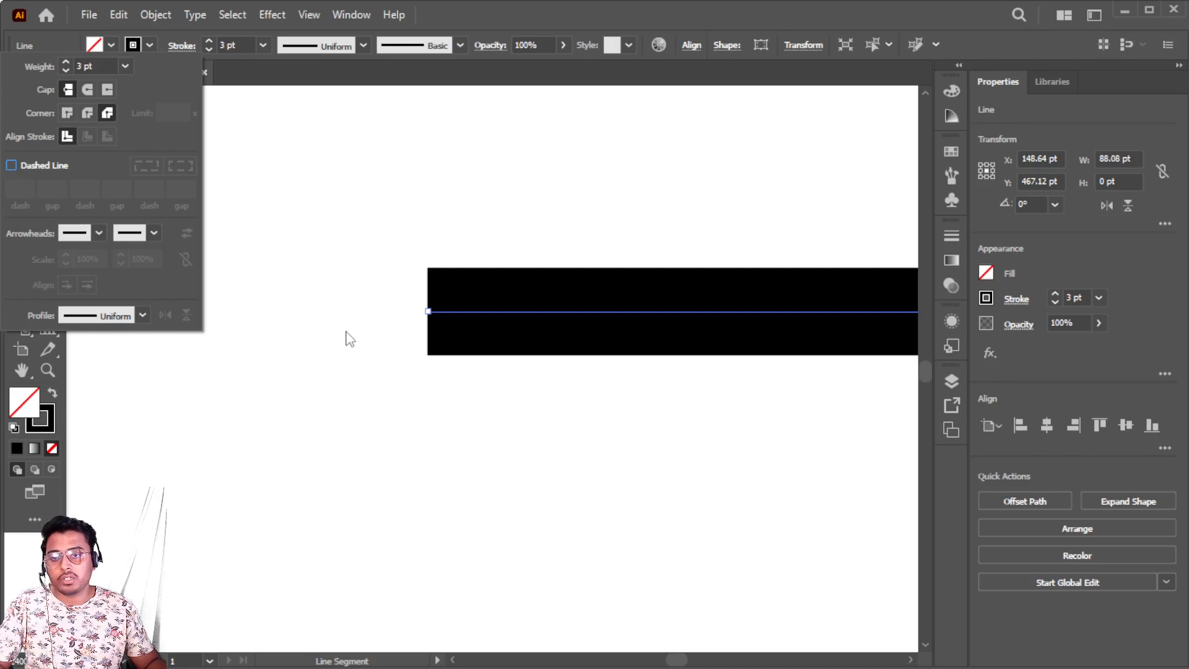
Select all the lines on the artboard and delete them.
alt+scroll(252, 284, down, 5)
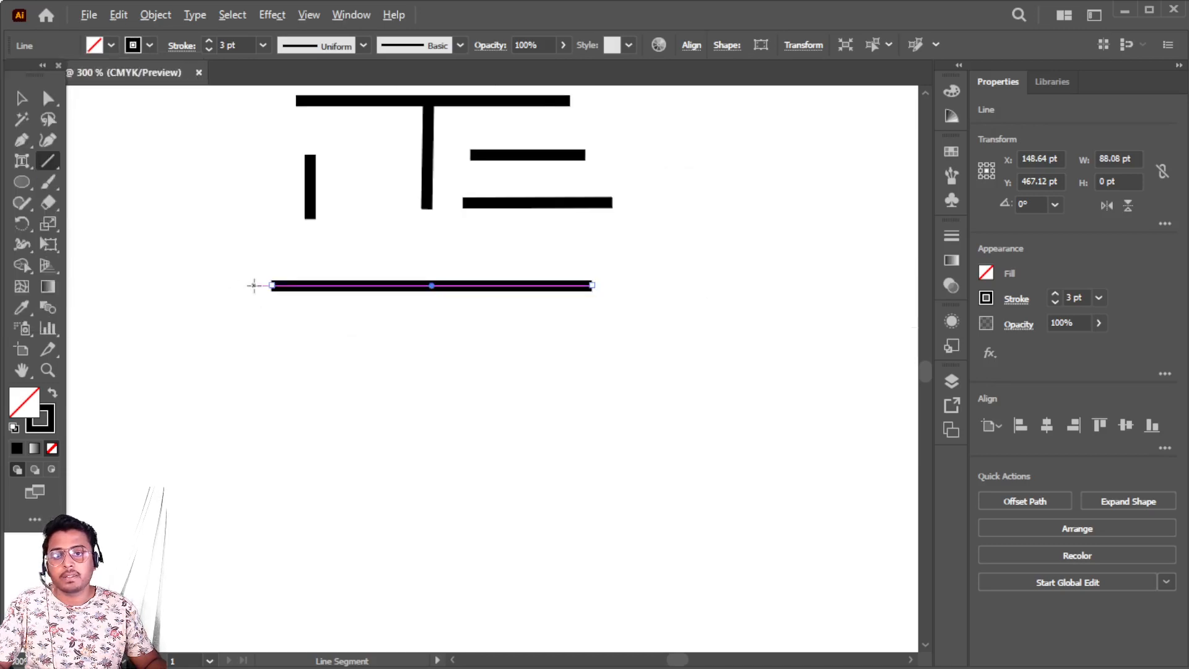
alt+scroll(254, 285, up, 1)
scroll(485, 358, up, 3)
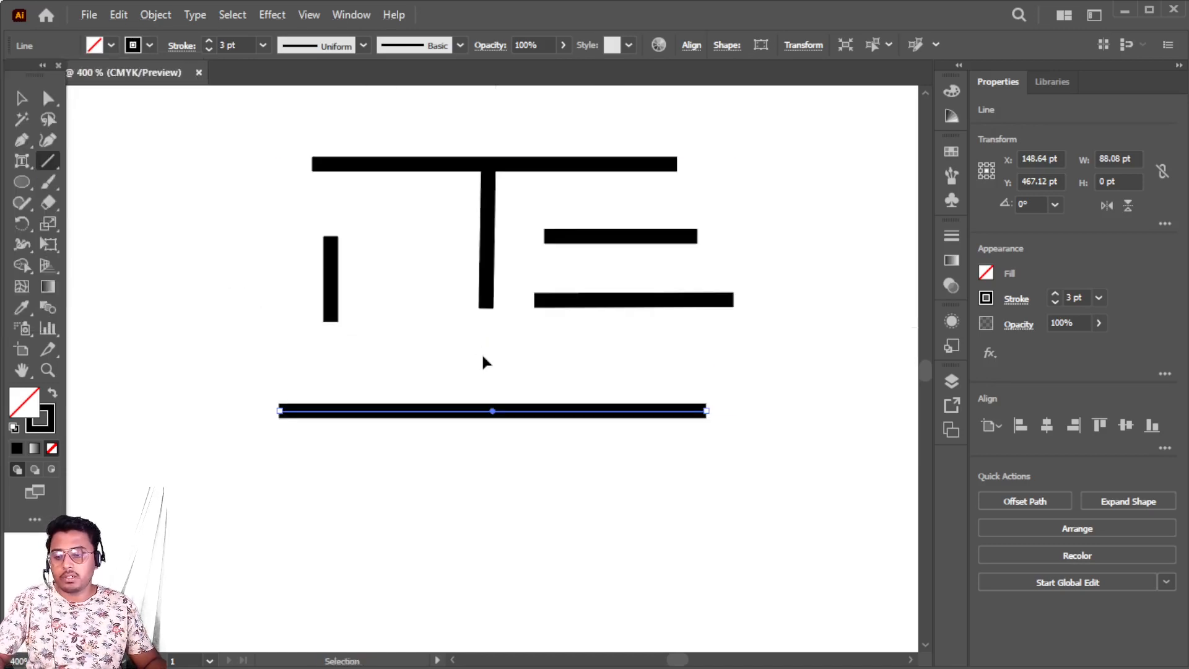
key(ctrl+a)
key(Delete)
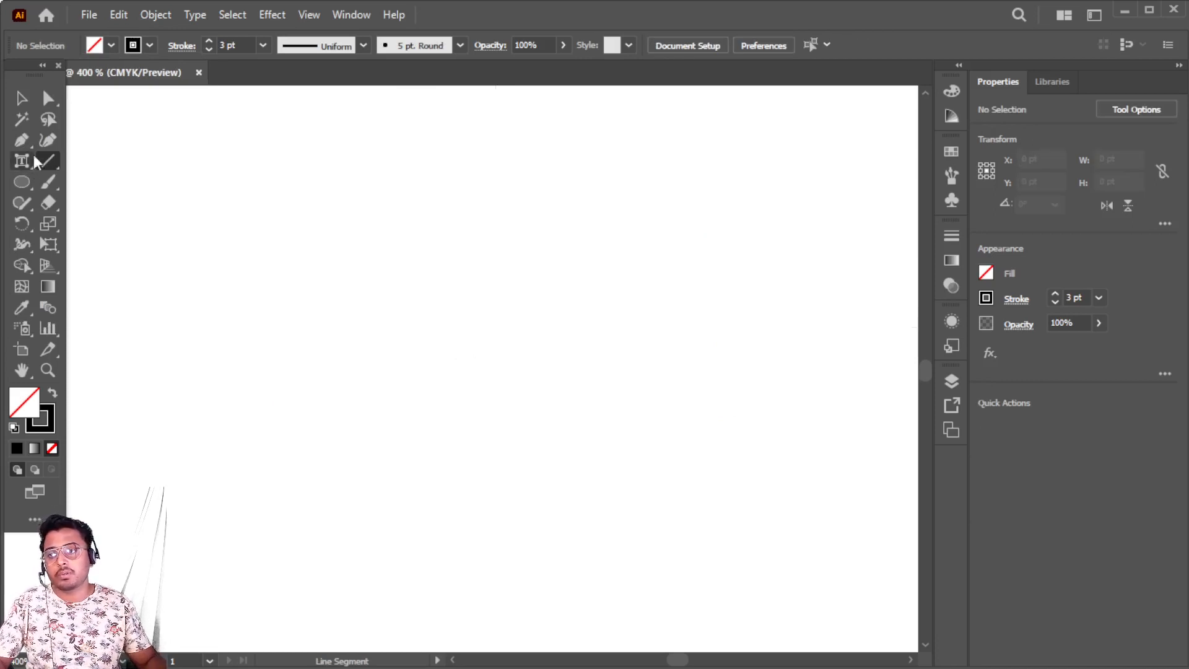
Draw a near-vertical line about 106 pt long with the Line Segment tool on the empty artboard.
click(40, 162)
drag(433, 124, 444, 638)
scroll(467, 419, up, 1)
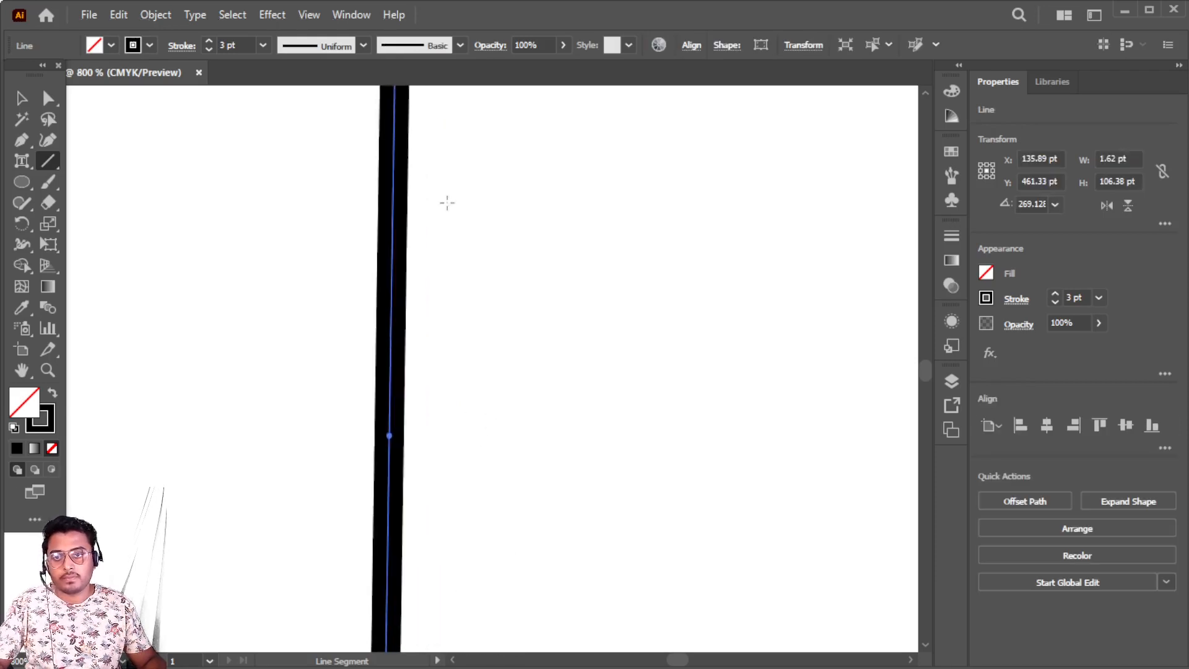
scroll(433, 199, up, 5)
scroll(431, 202, down, 1)
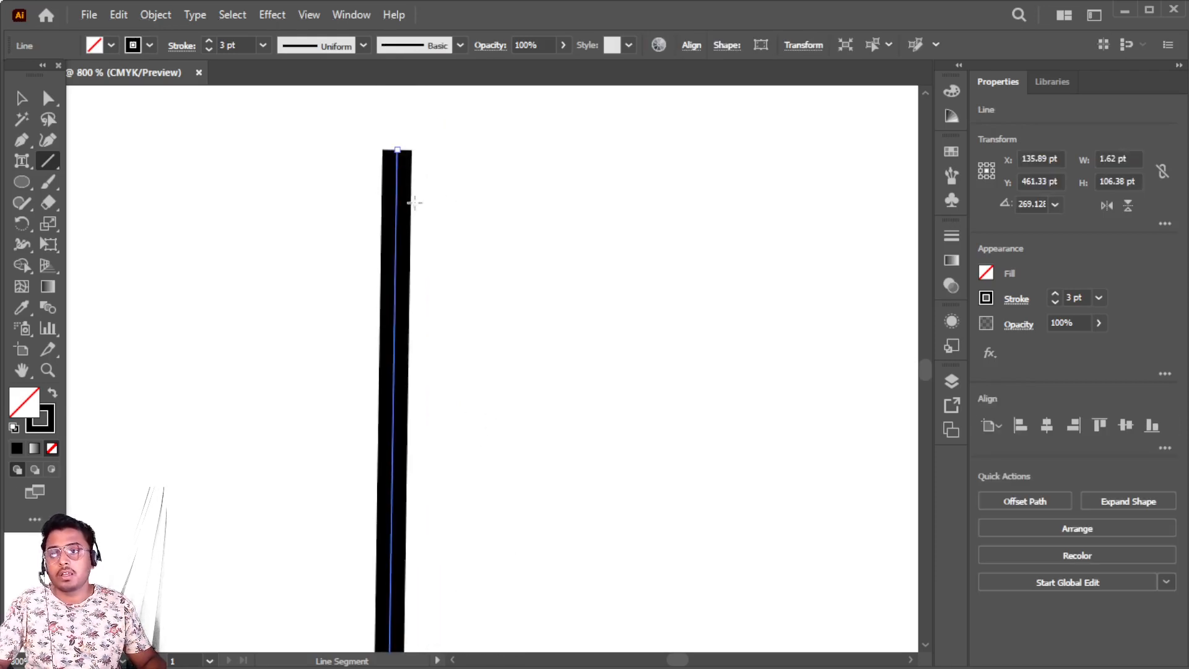
click(183, 50)
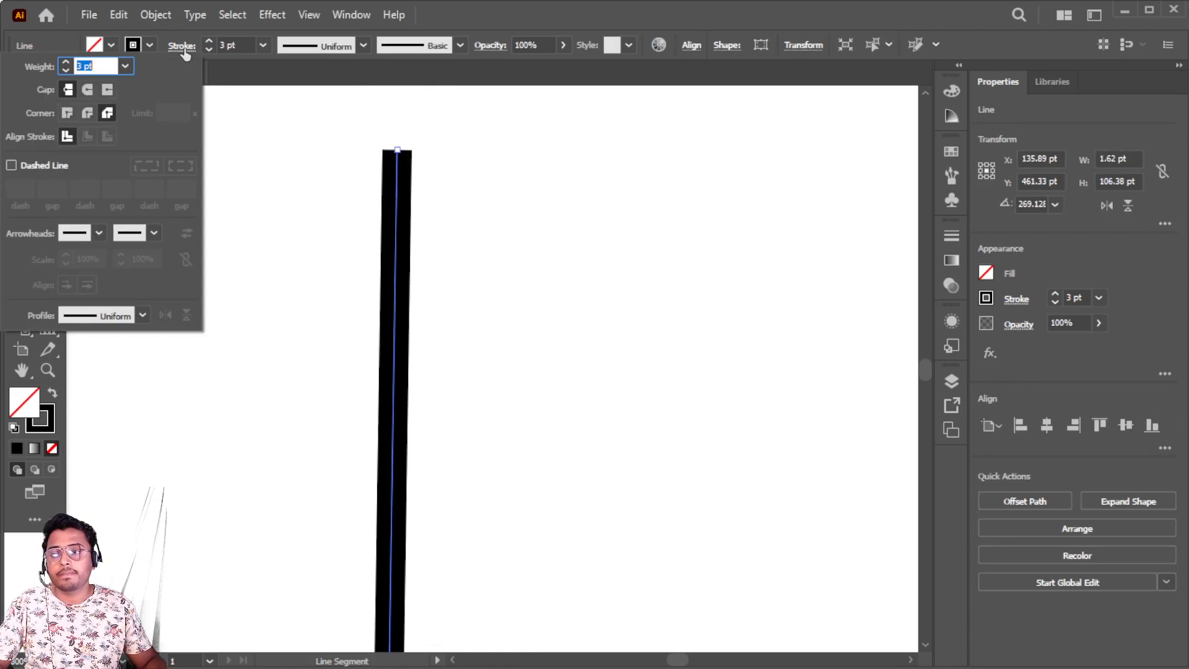
click(11, 166)
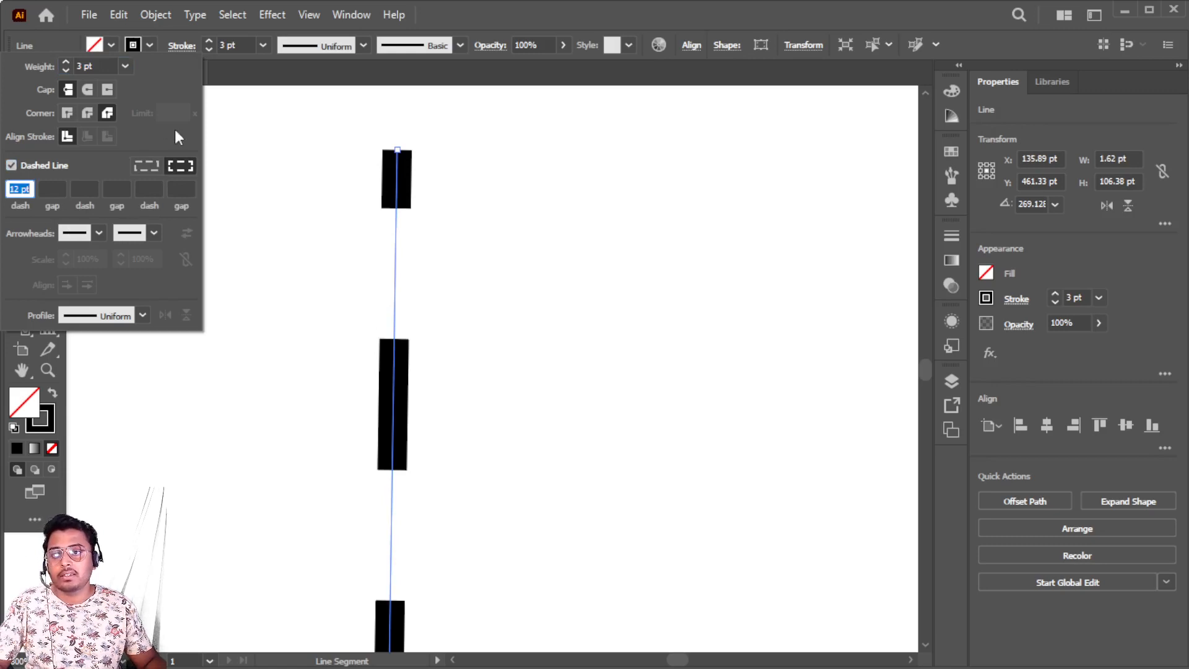
key(BackSpace)
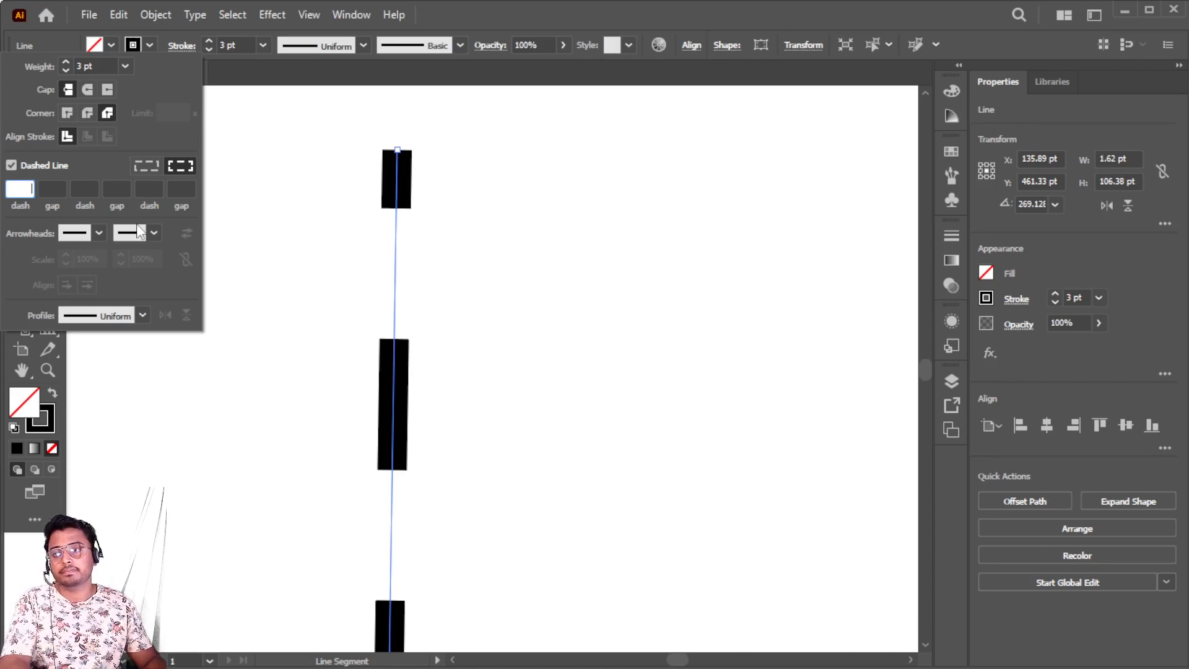
click(11, 164)
key(Escape)
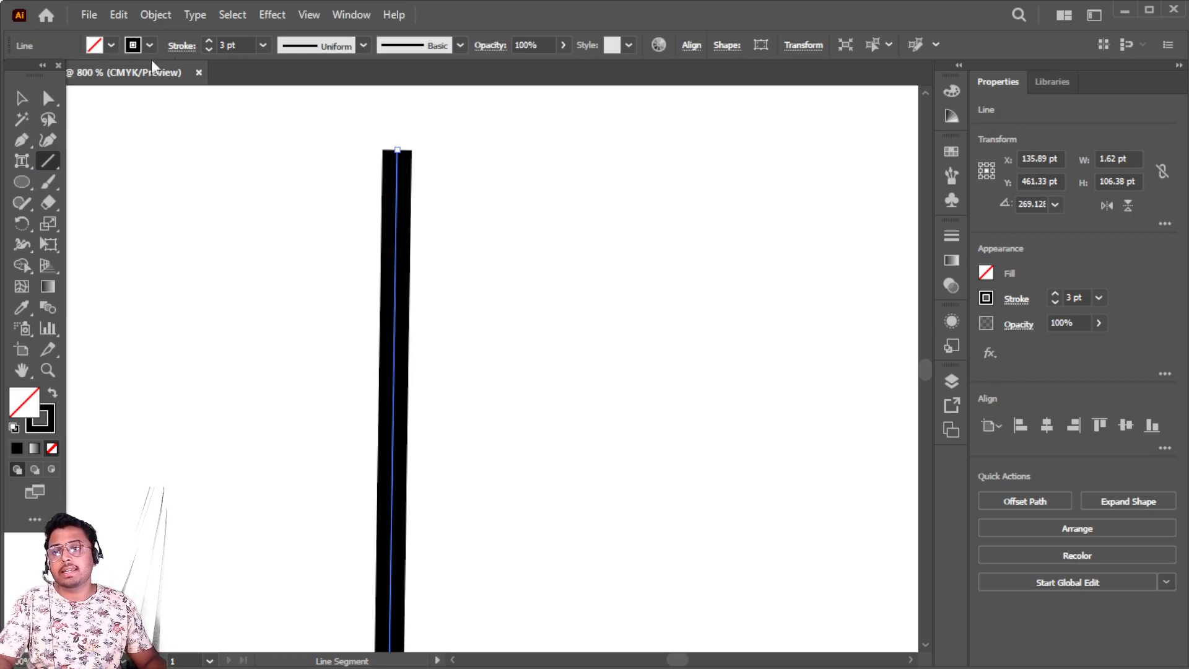
Apply a dashed stroke with 12 pt dashes to the near-vertical line.
click(181, 46)
click(12, 166)
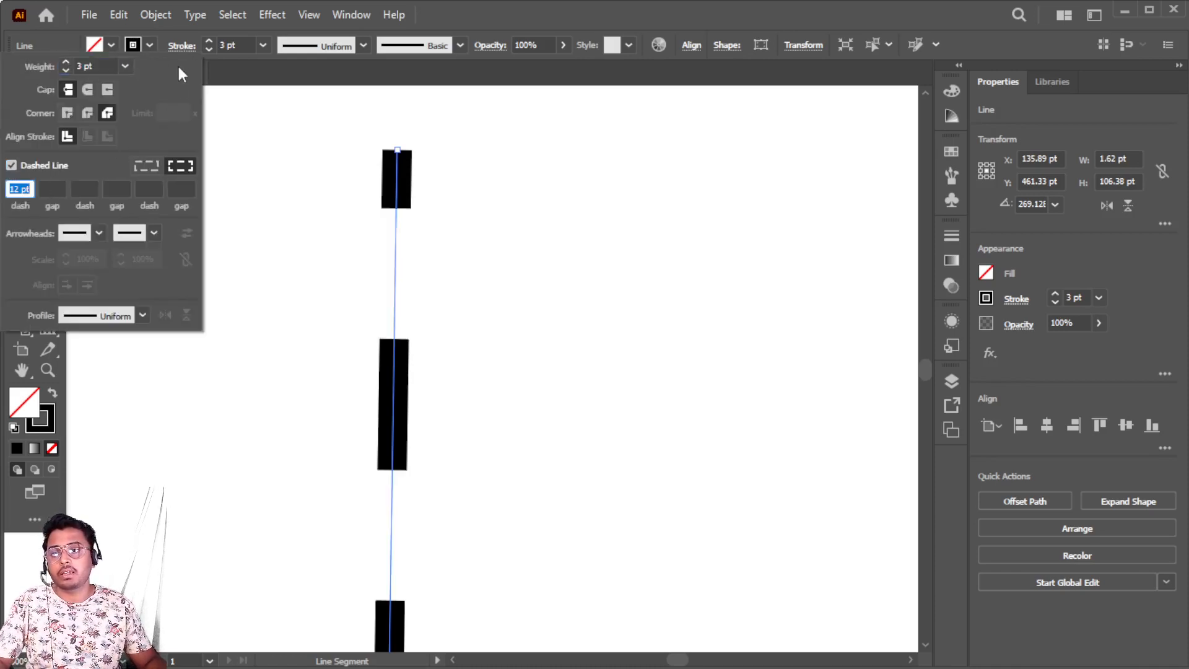
click(179, 47)
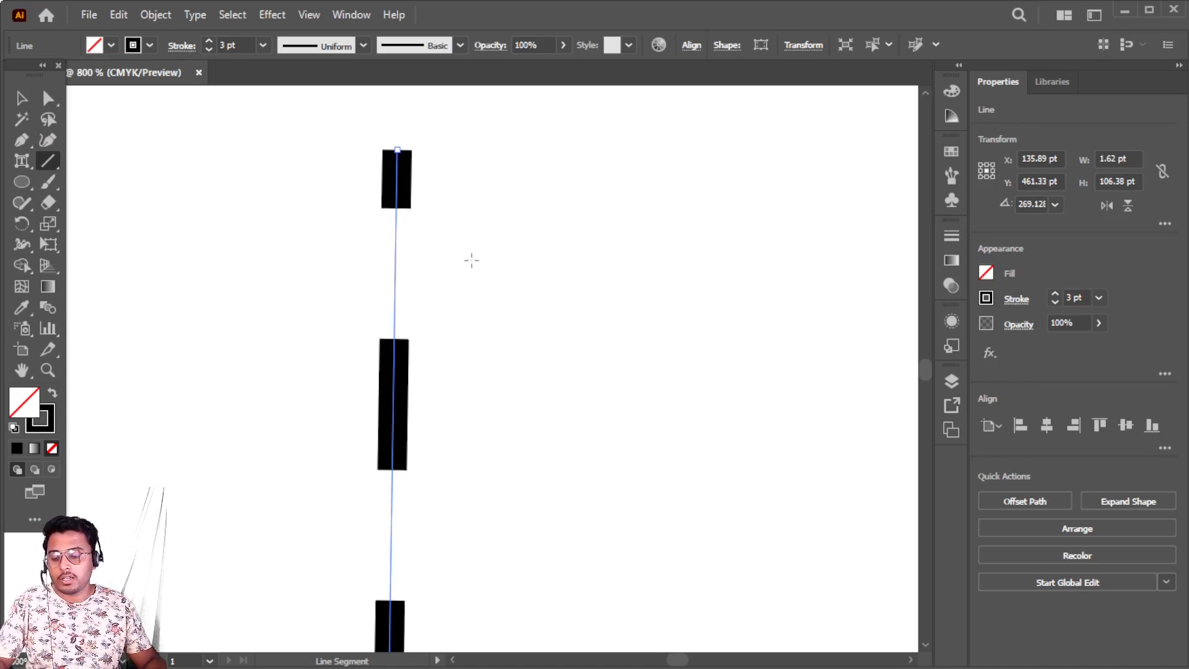
Set the dash pattern's first gap to 5 pt, second dash to 5 pt and second gap to 76 pt.
scroll(472, 261, down, 3)
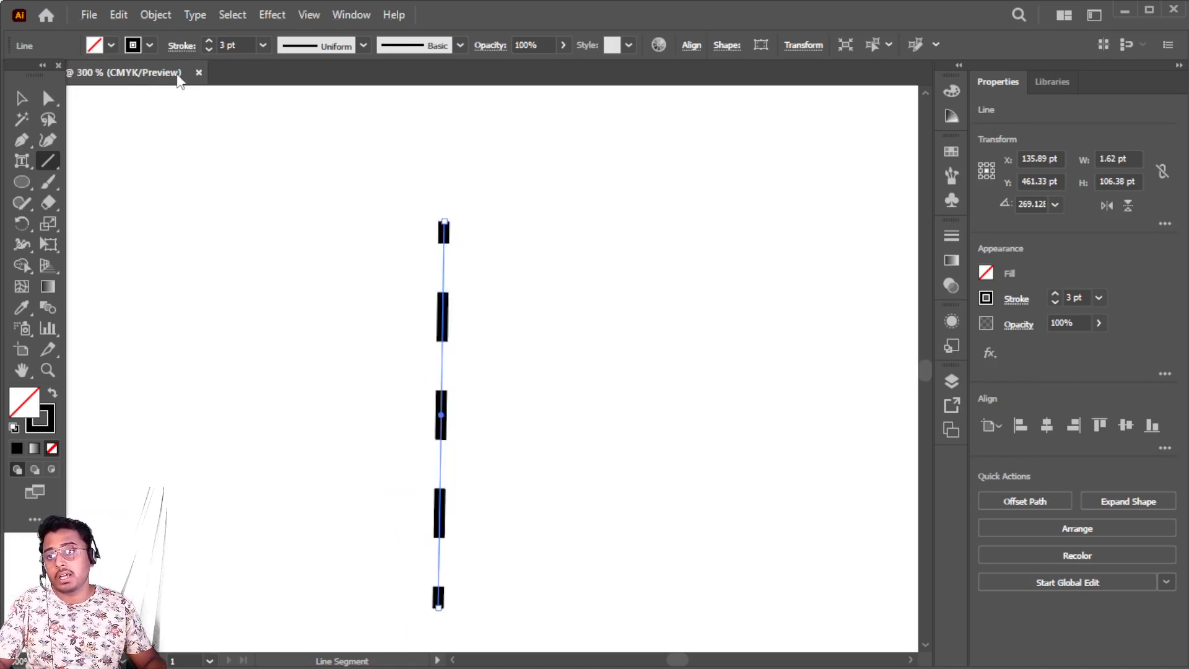
click(186, 52)
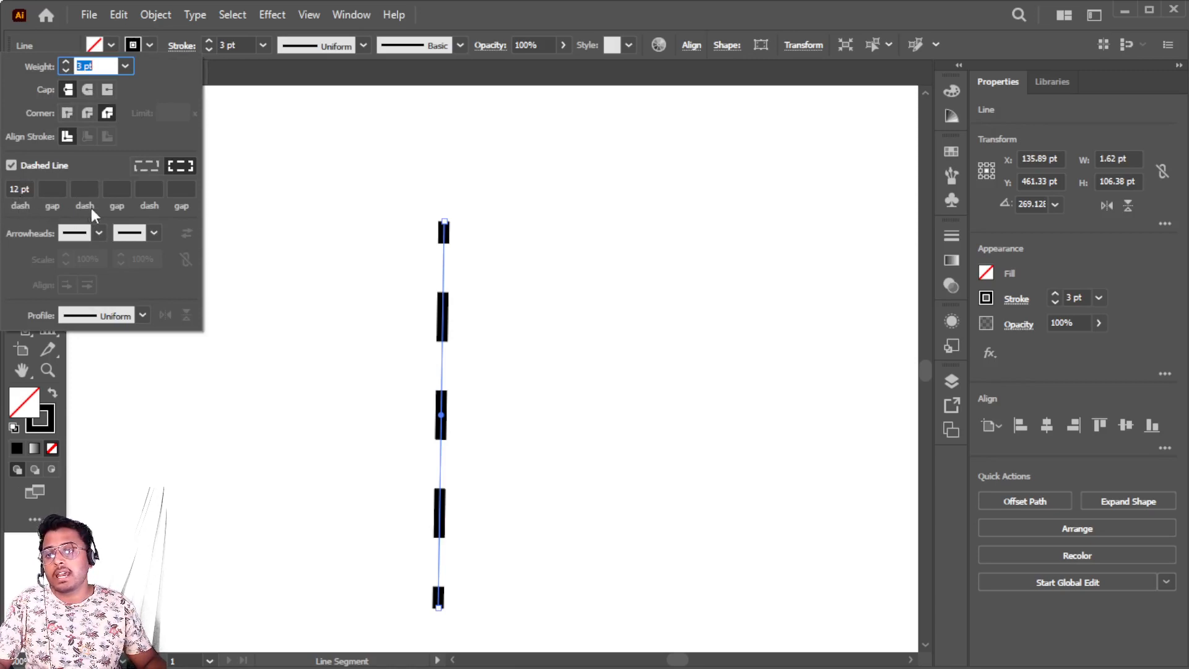
click(60, 189)
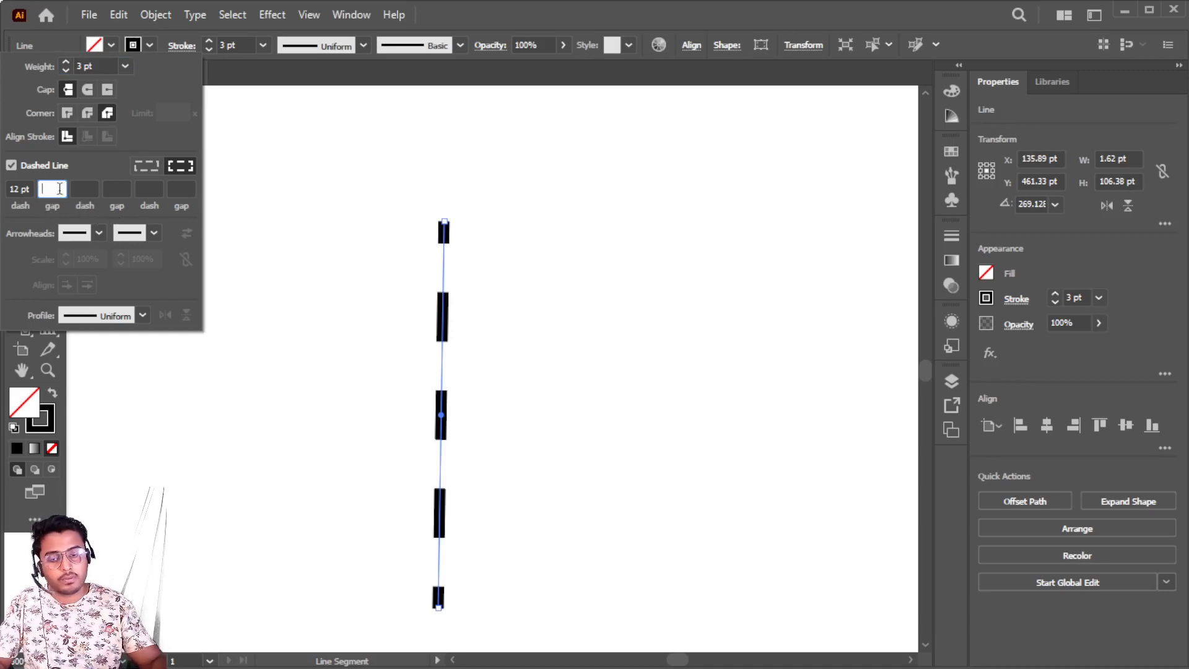
text(5)
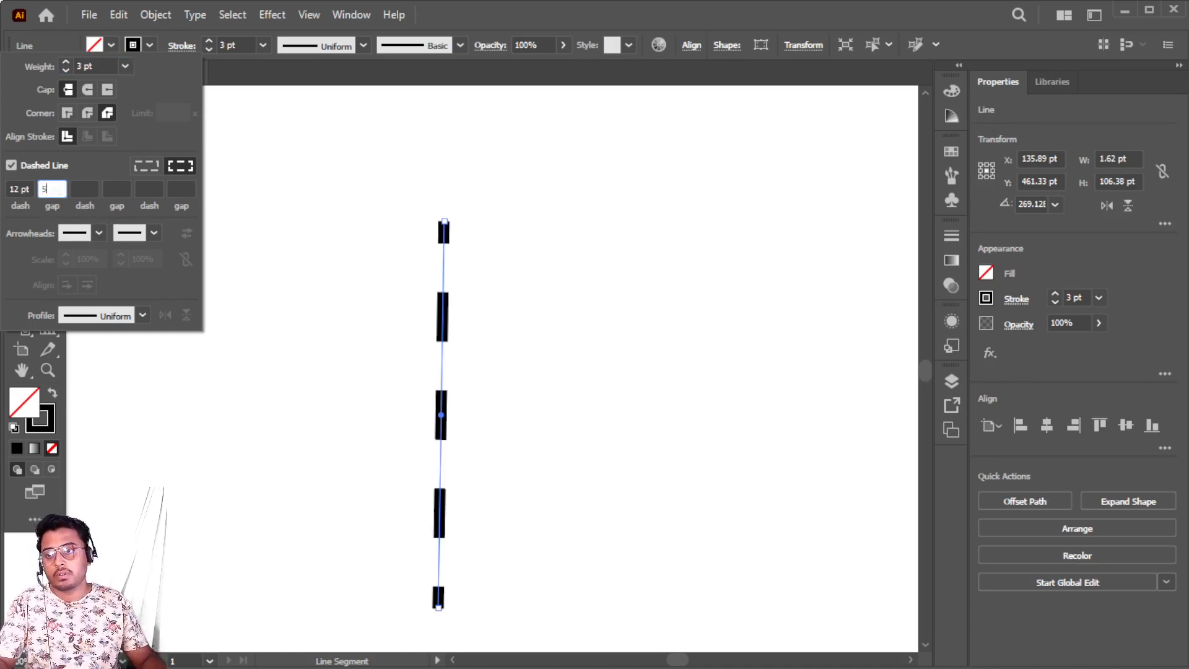
click(86, 189)
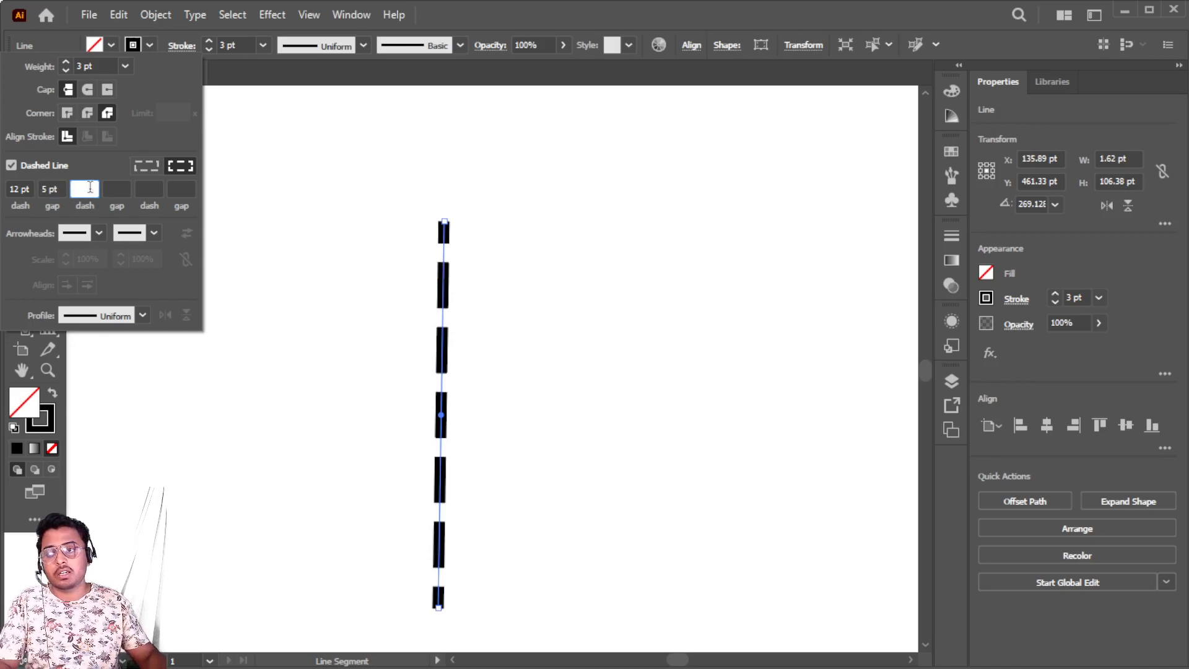
text(56)
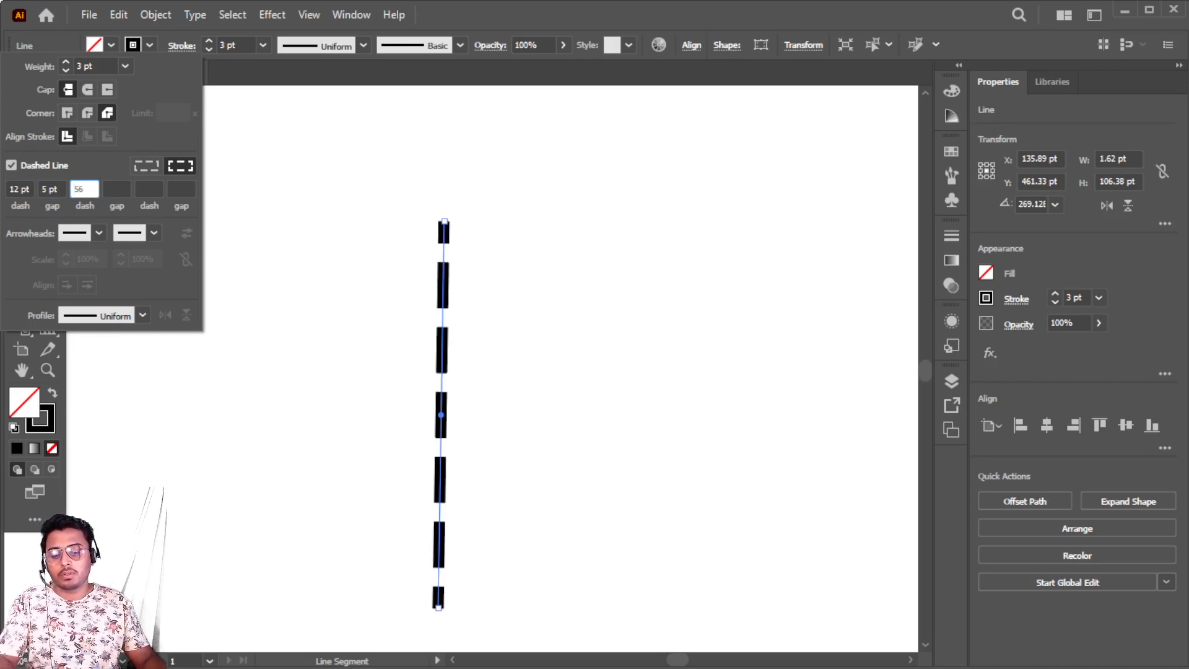
click(121, 187)
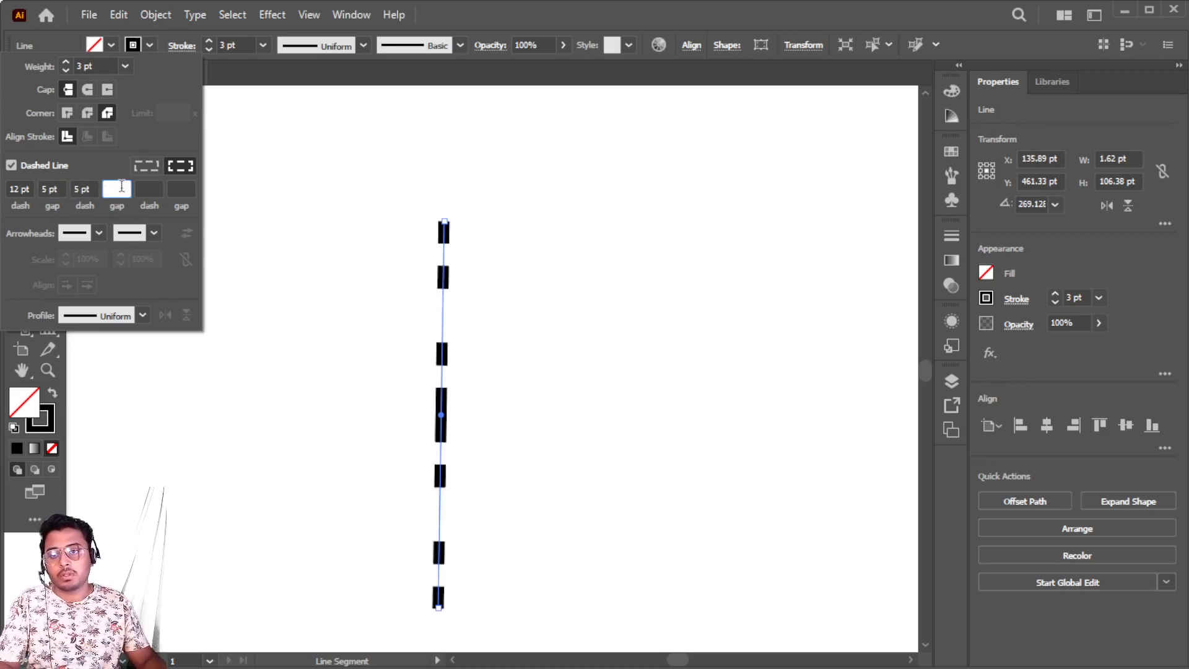
text(76)
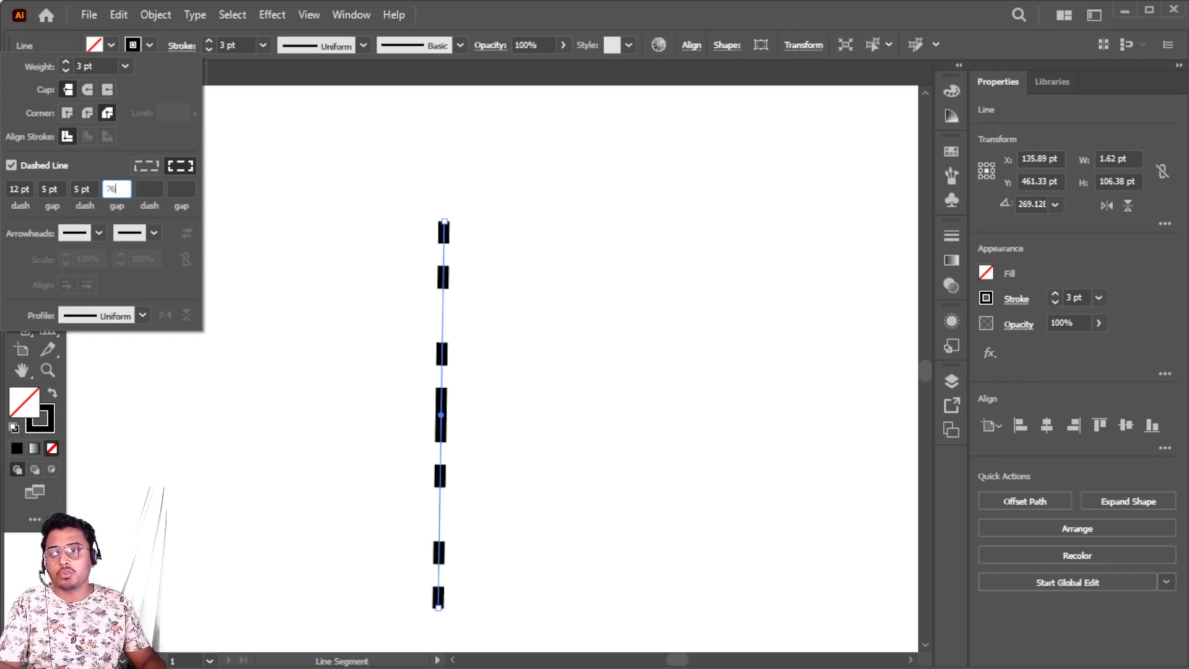
click(150, 187)
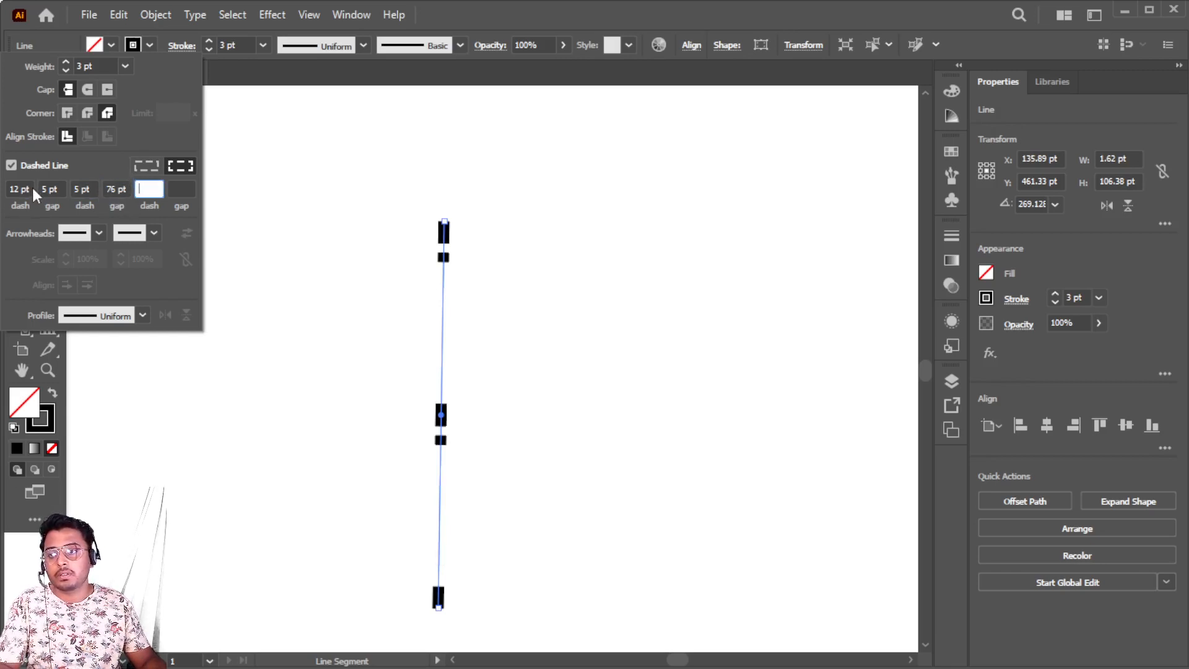
Change the dash pattern's first dash to 9 pt and its second gap to 2 pt.
click(15, 188)
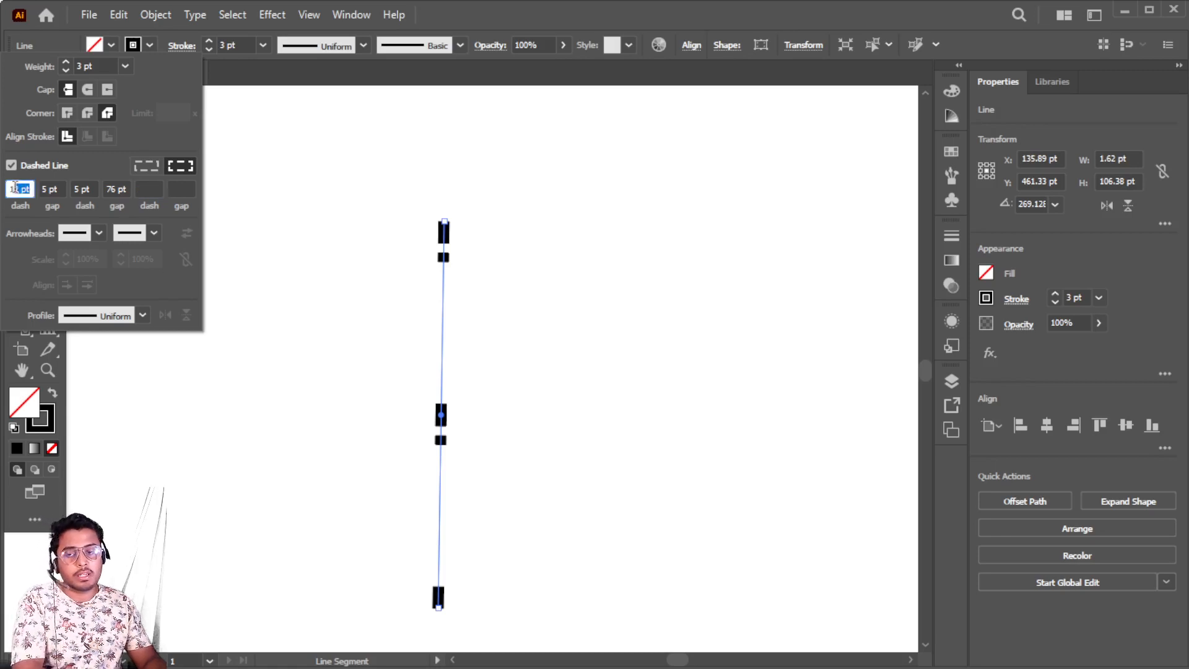
drag(15, 188, 14, 188)
key(BackSpace)
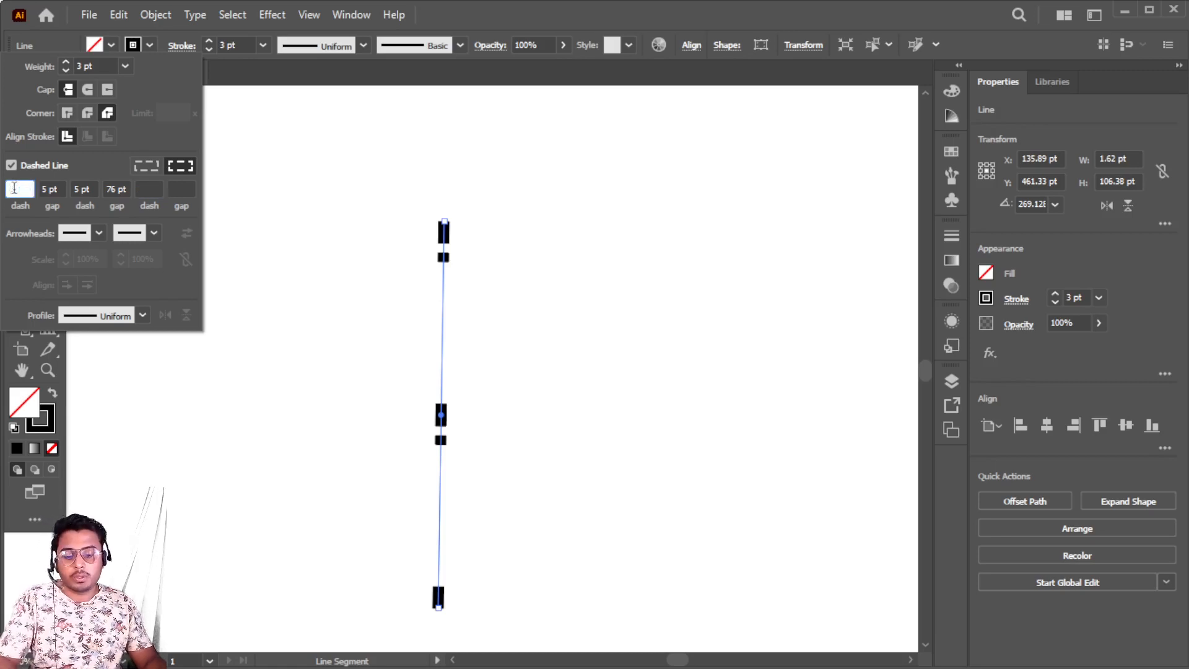
text(9)
key(Tab)
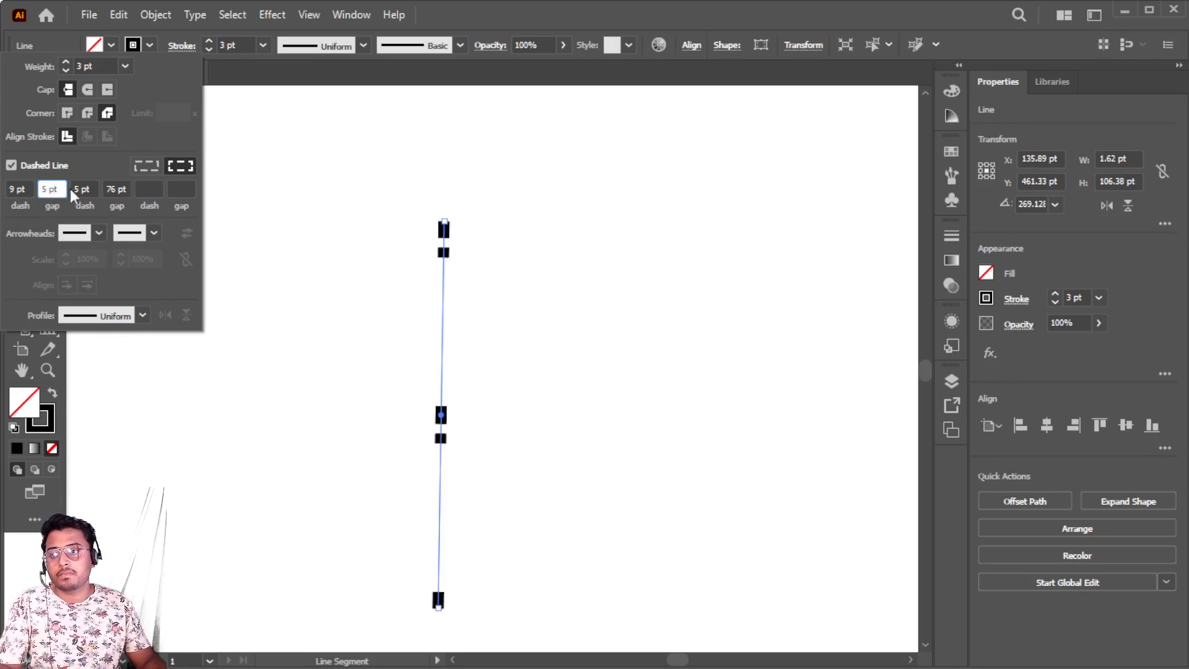
key(Tab)
key(Tab)
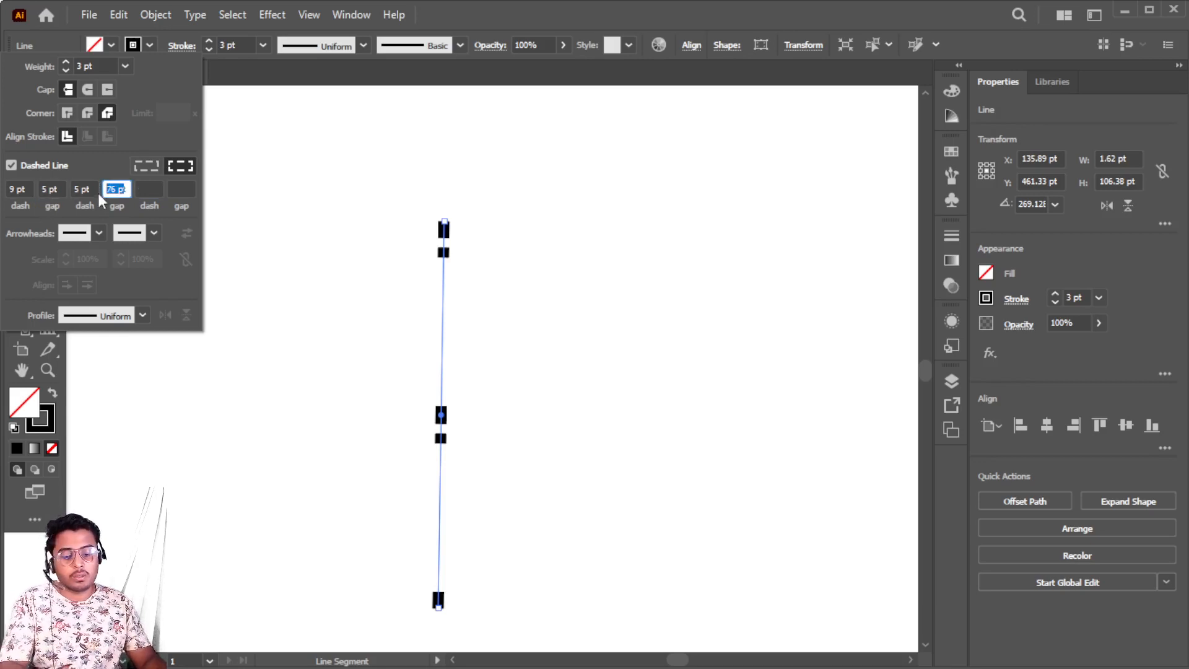
text(2)
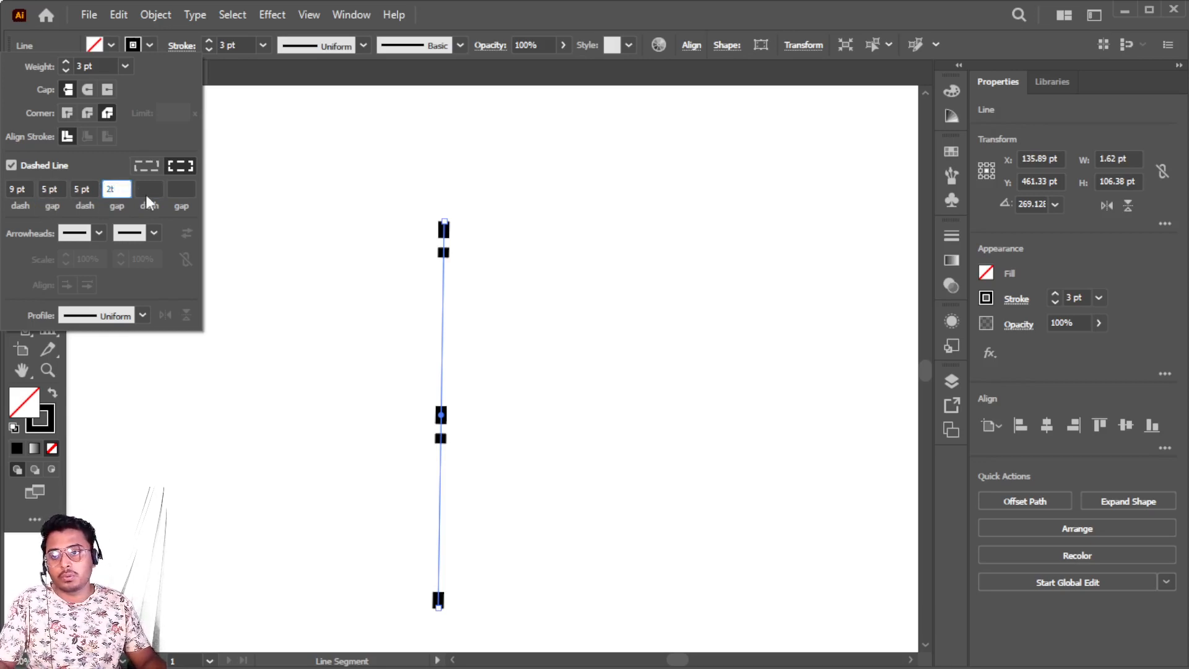
click(149, 190)
drag(128, 189, 102, 191)
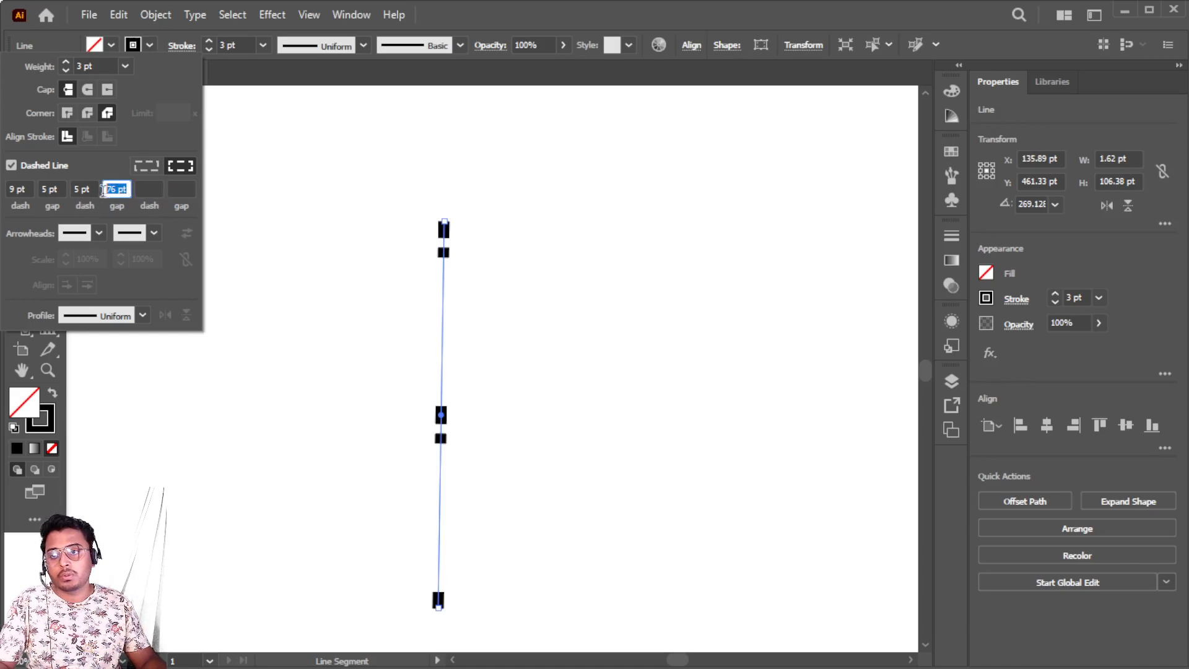
text(2)
click(151, 187)
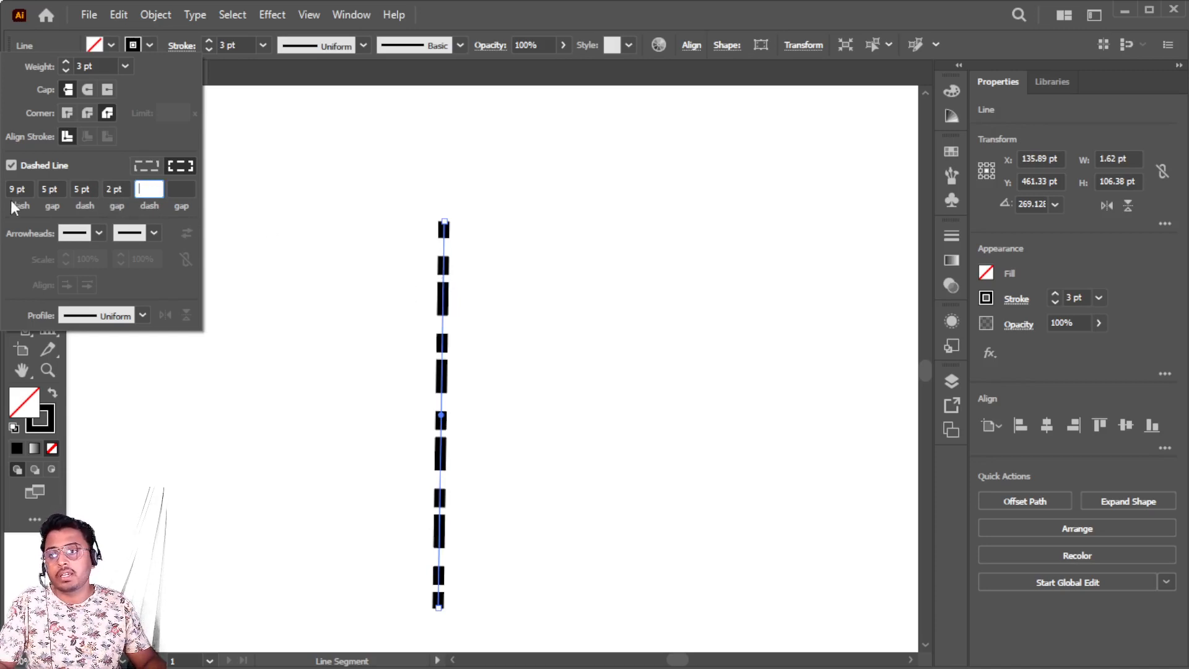
Try both dash alignment options on the near-vertical line, and turn its dashed stroke off.
click(157, 166)
click(176, 166)
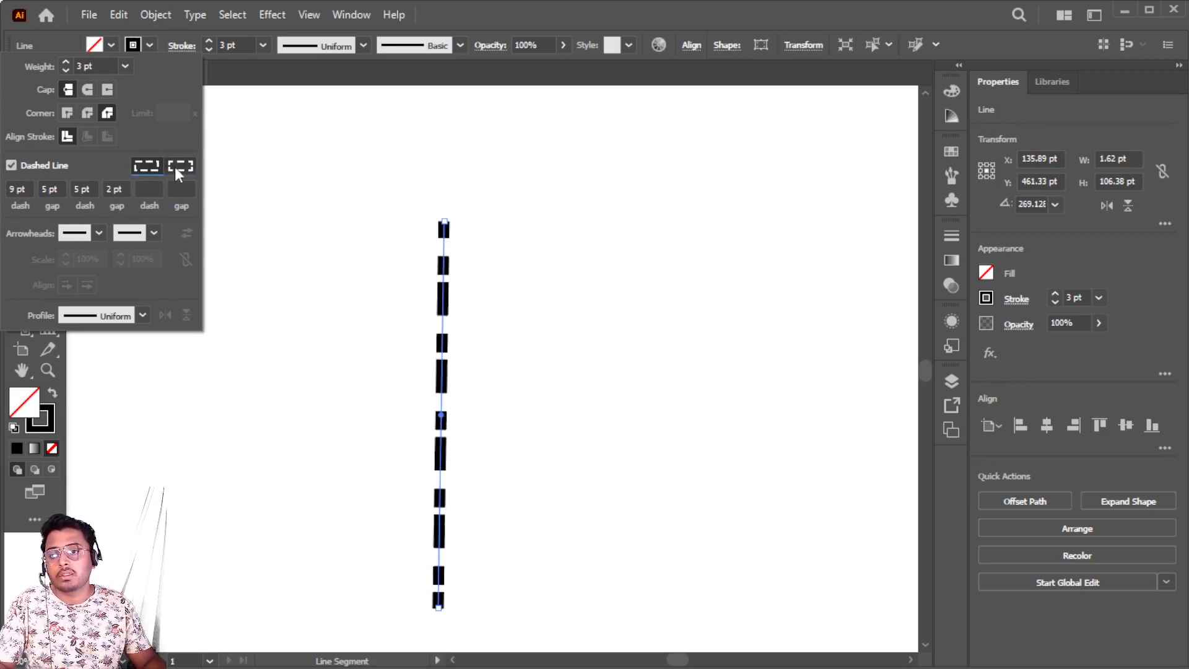
click(11, 165)
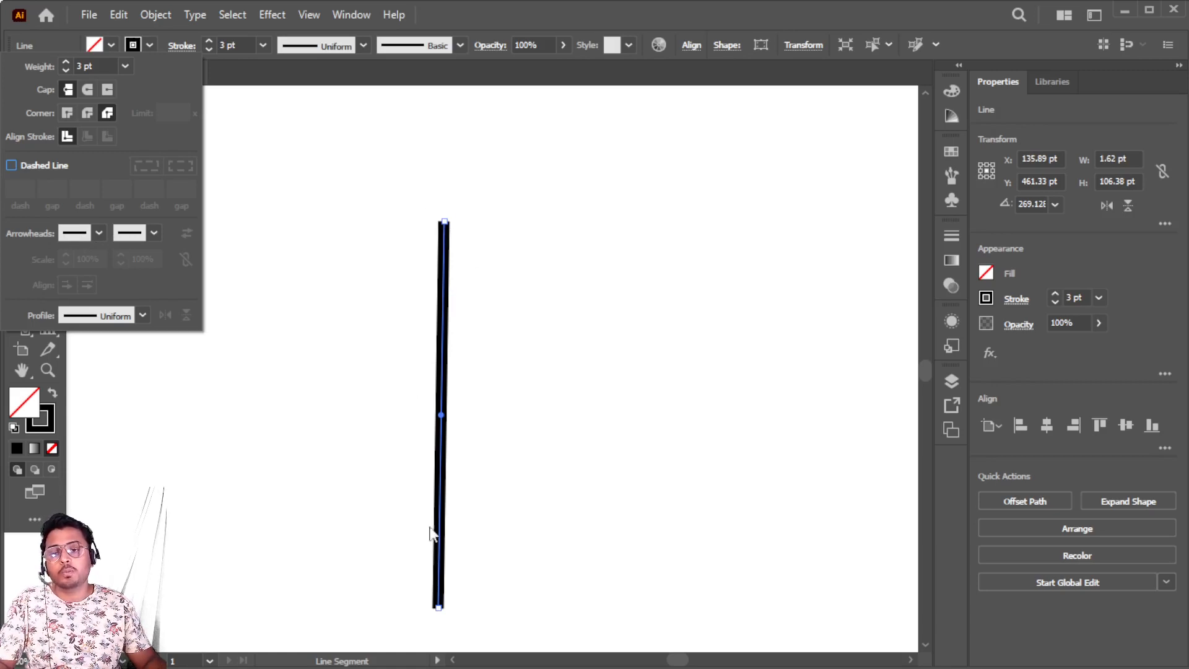
Add the Arrow 1 arrowhead to the start of the near-vertical line.
click(98, 234)
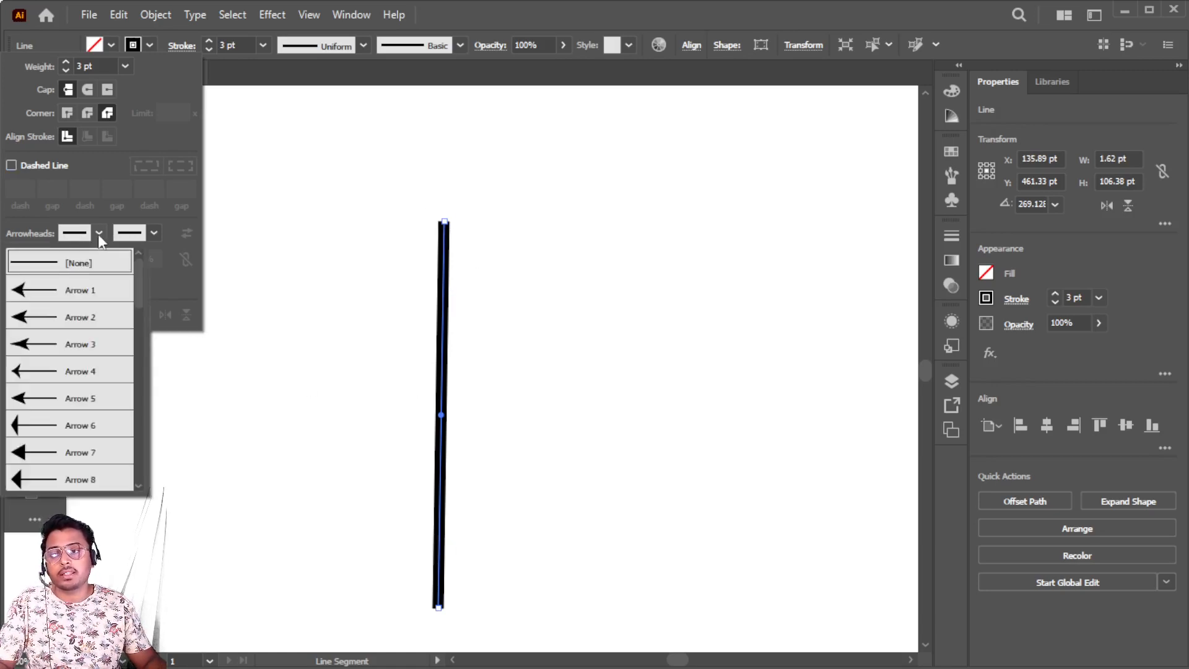
click(38, 291)
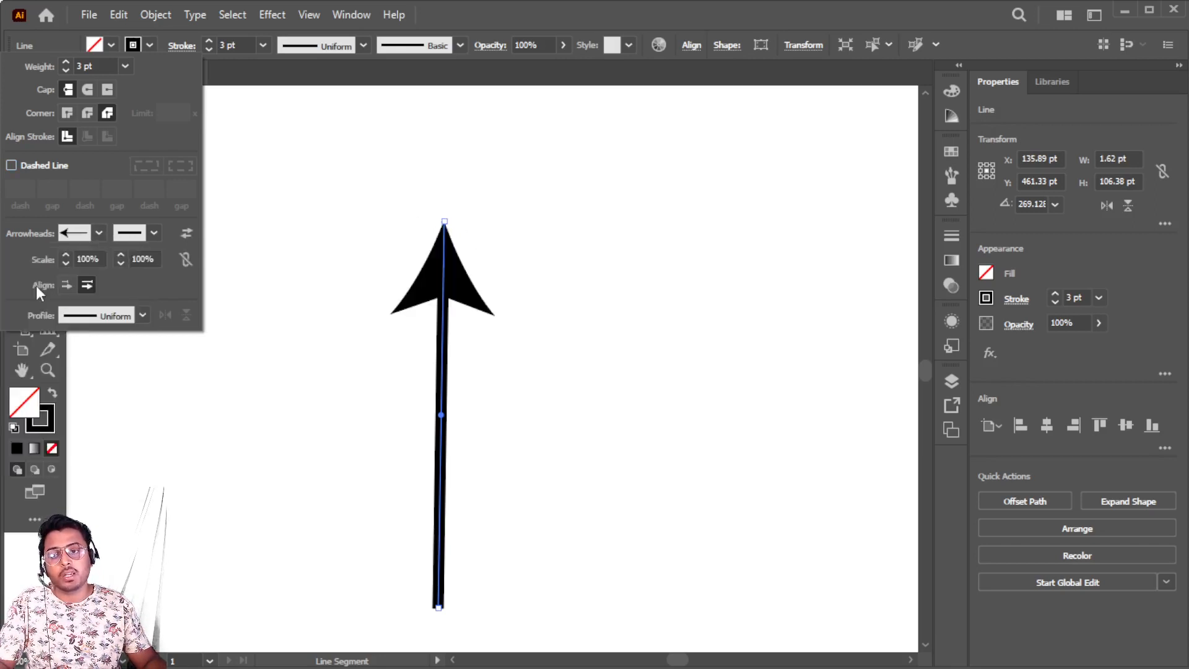
click(428, 280)
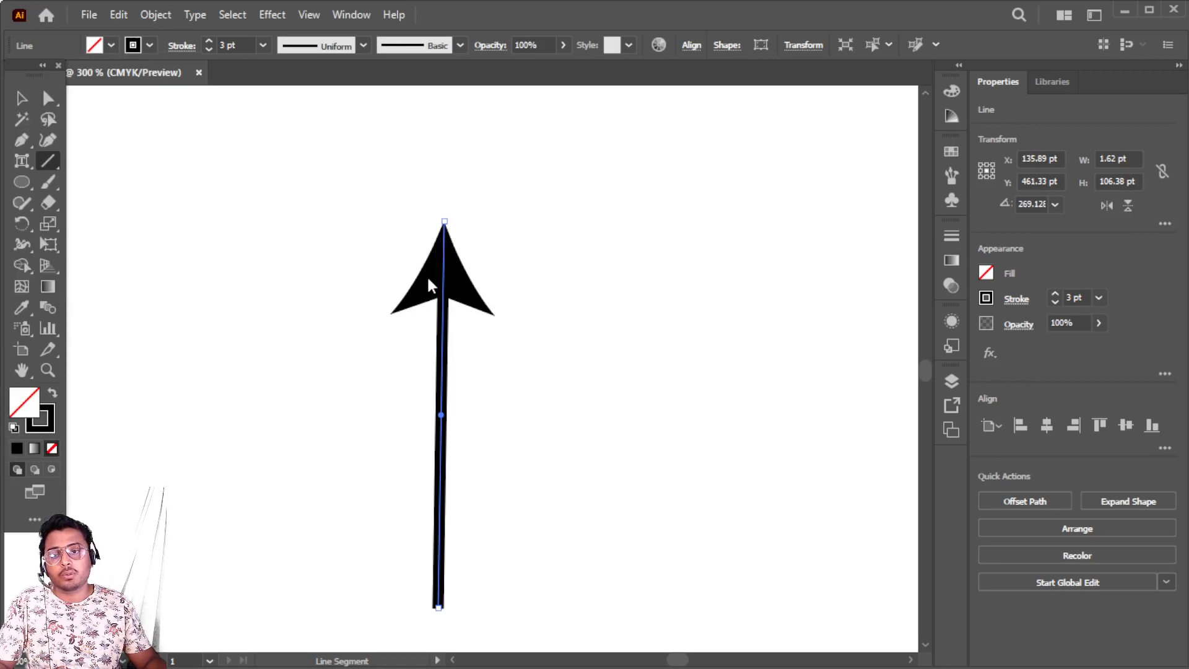
drag(429, 293, 444, 250)
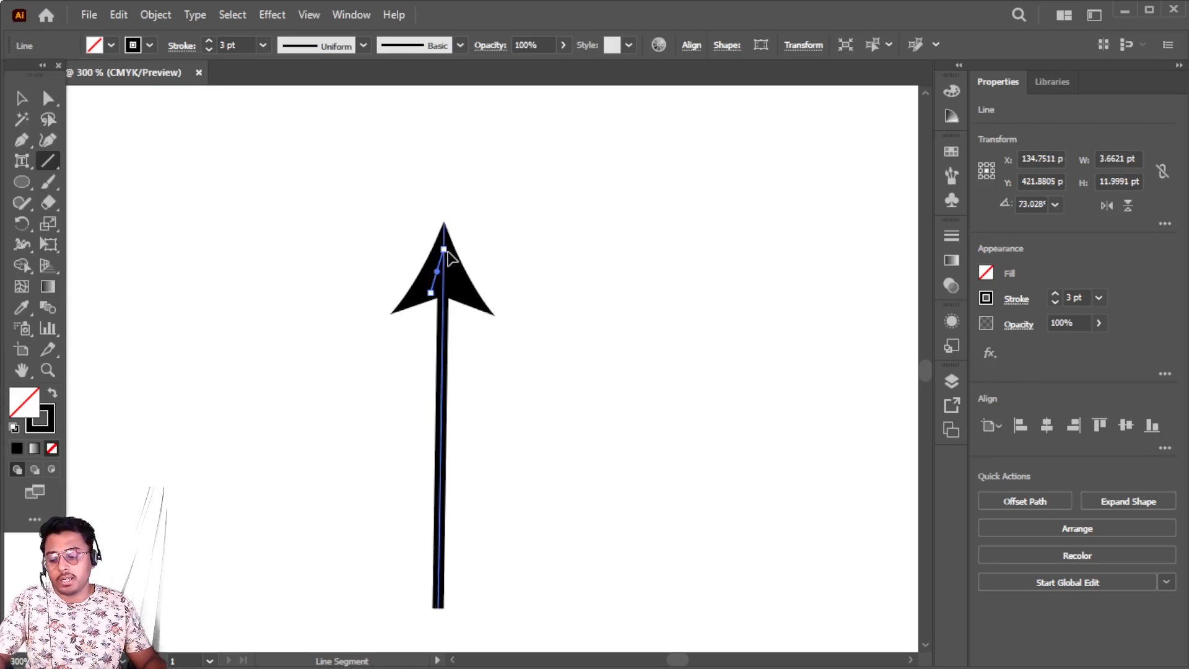
key(ctrl+z)
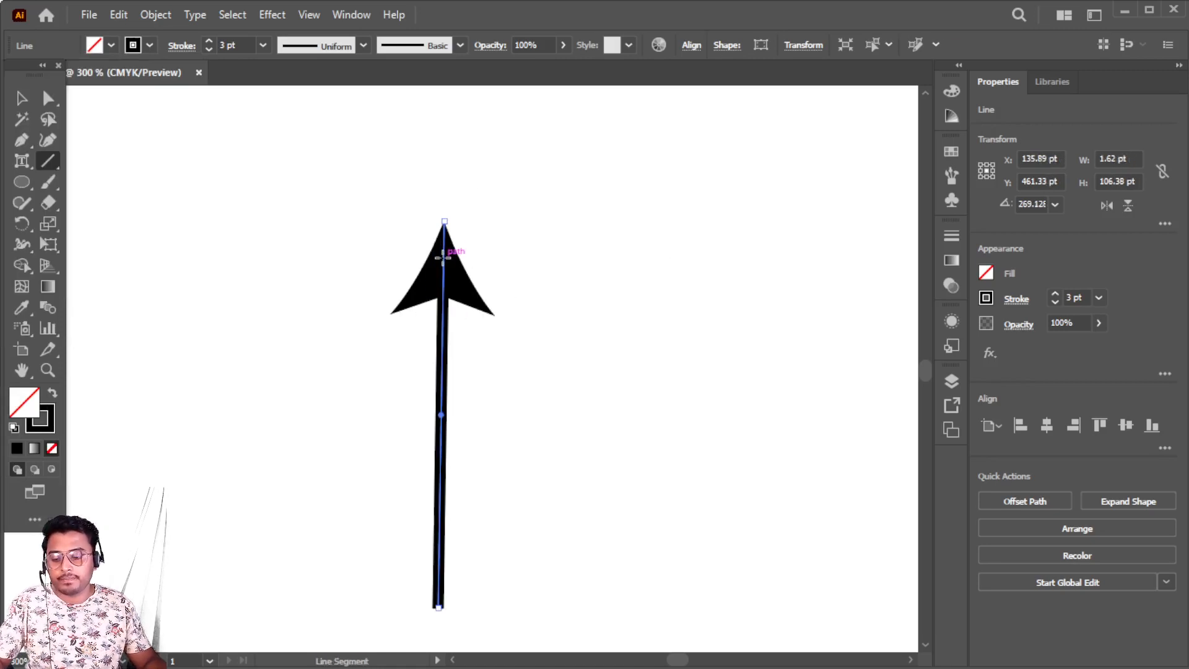
Move the near-vertical arrow line up to about X 141.65 pt, Y 442.85 pt with the Selection tool.
key(v)
drag(432, 297, 455, 229)
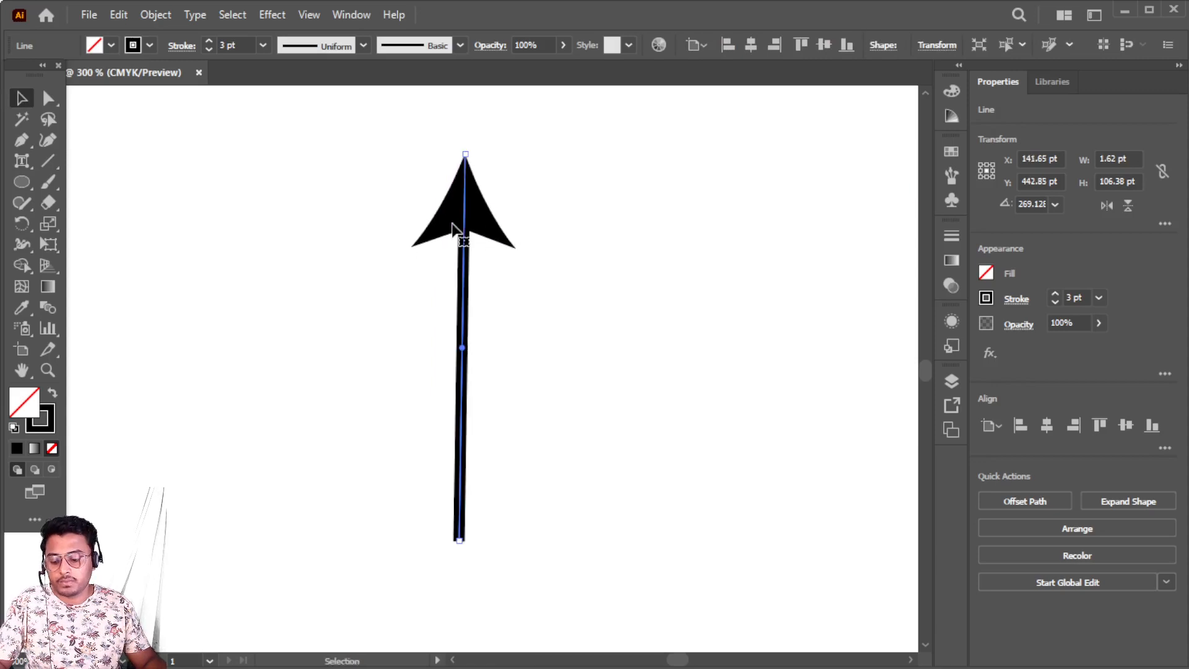
alt+scroll(455, 230, up, 2)
alt+scroll(456, 230, down, 2)
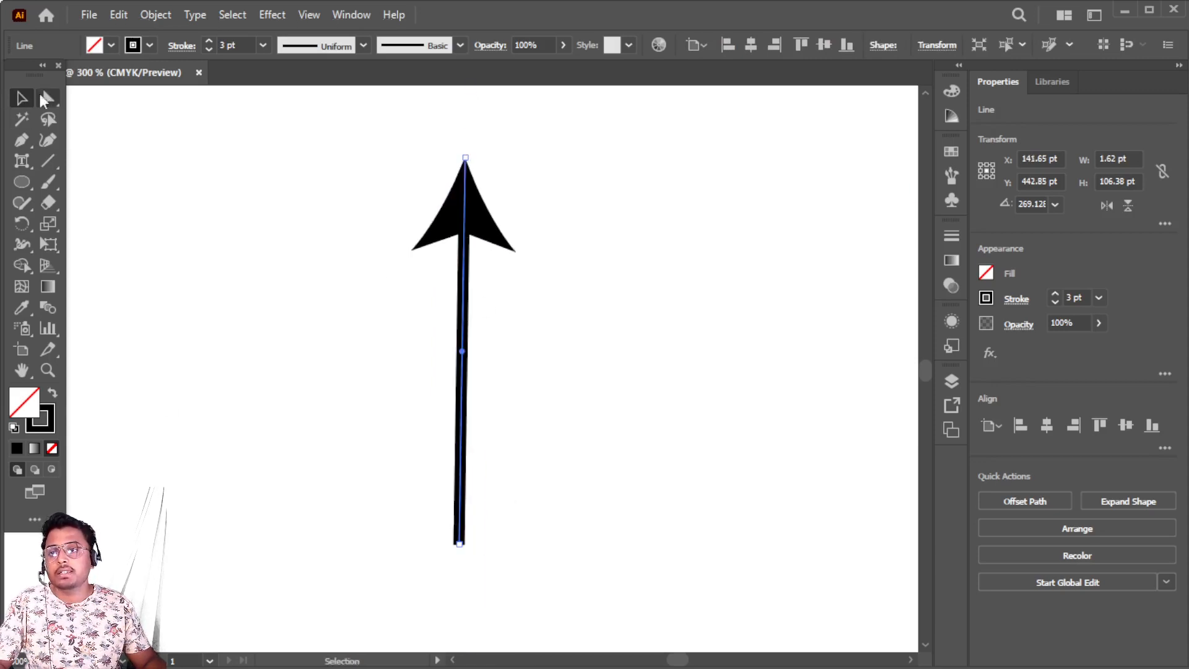
Set the arrowhead at the end of the near-vertical line to Arrow 18.
click(178, 47)
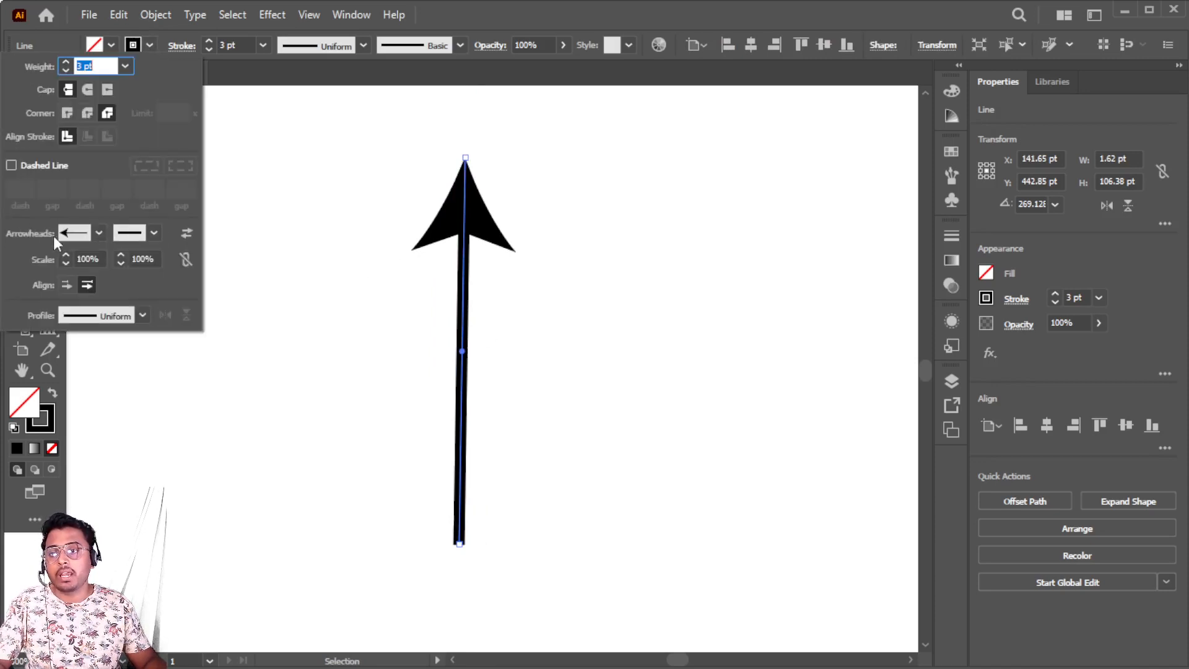
click(151, 233)
scroll(67, 399, down, 5)
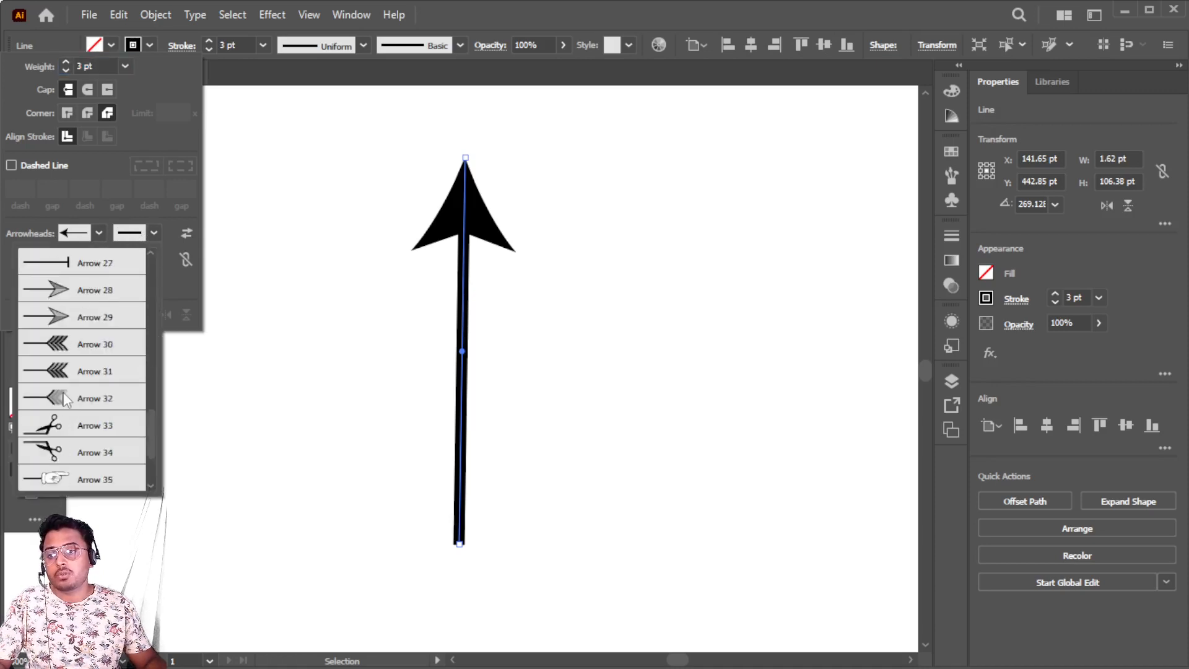
scroll(67, 400, down, 2)
scroll(67, 399, up, 2)
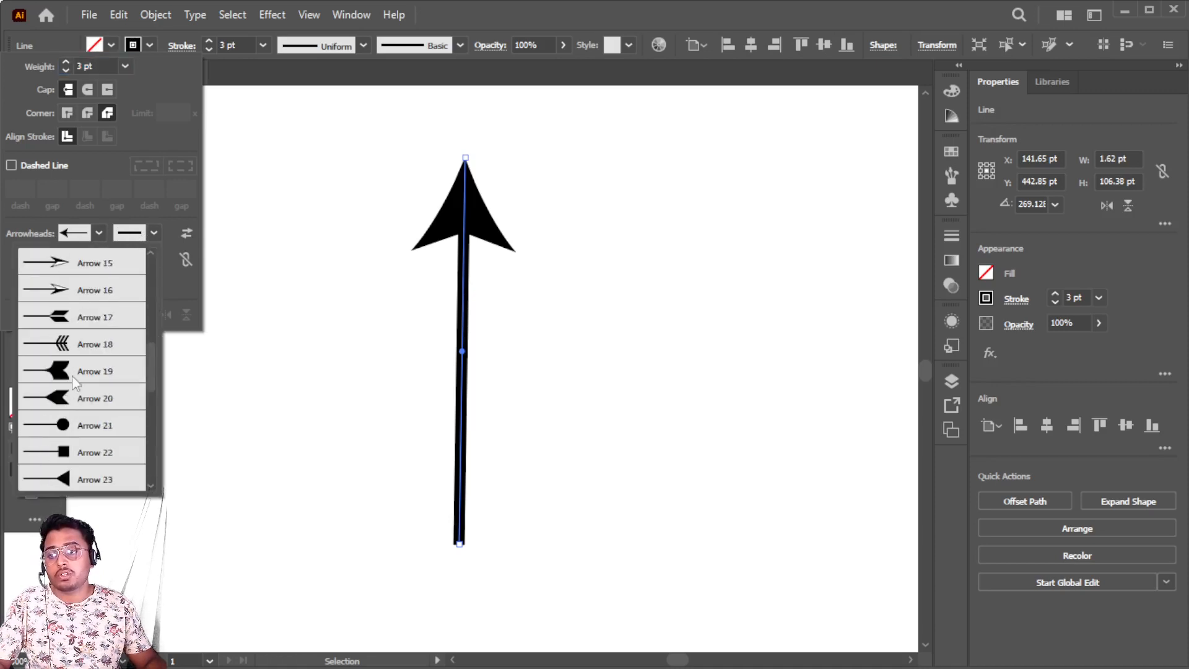
click(88, 345)
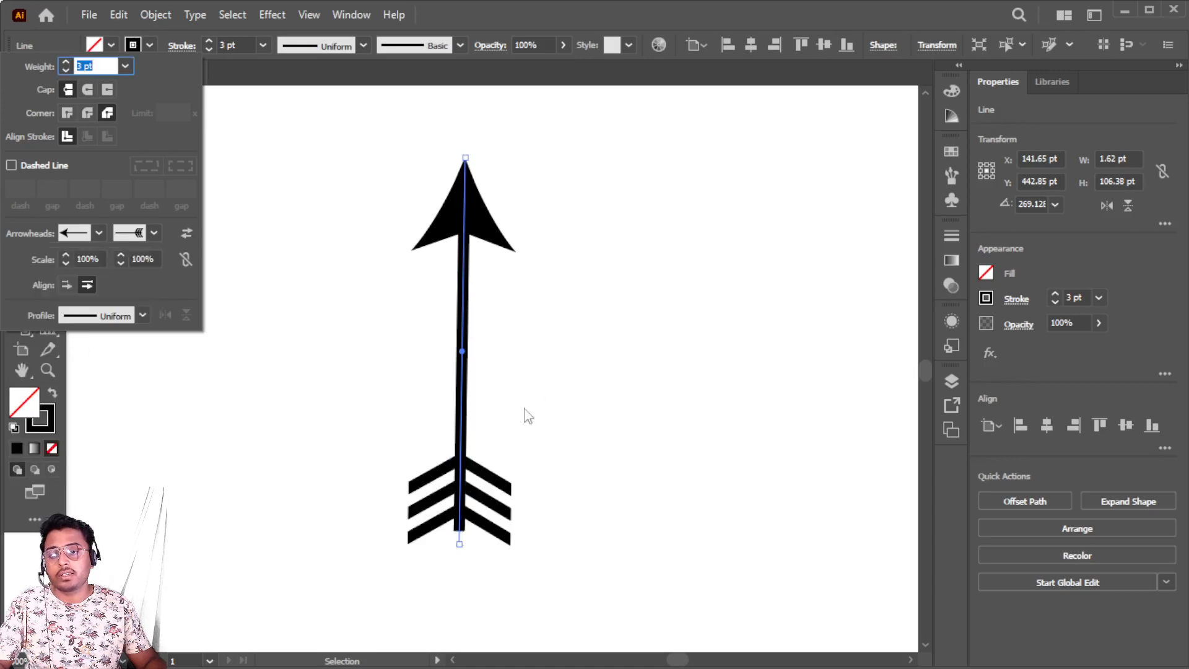
Change the arrowhead at the start of the line to a pointing hand with a black sleeve.
click(97, 233)
scroll(84, 365, down, 10)
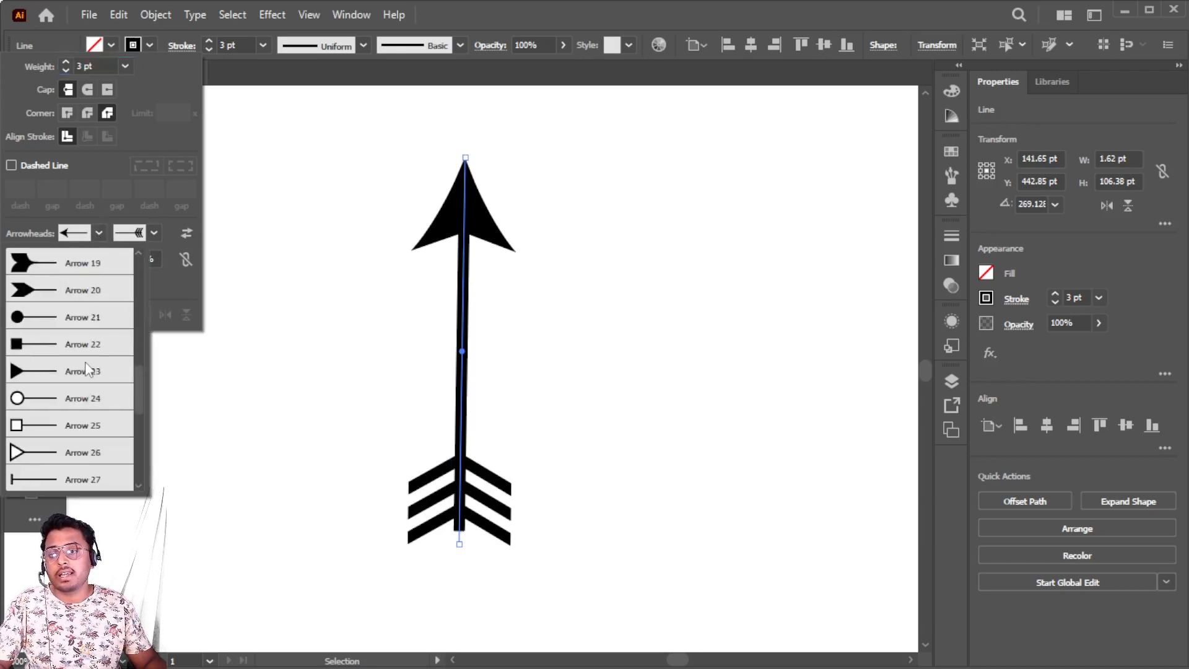
click(45, 434)
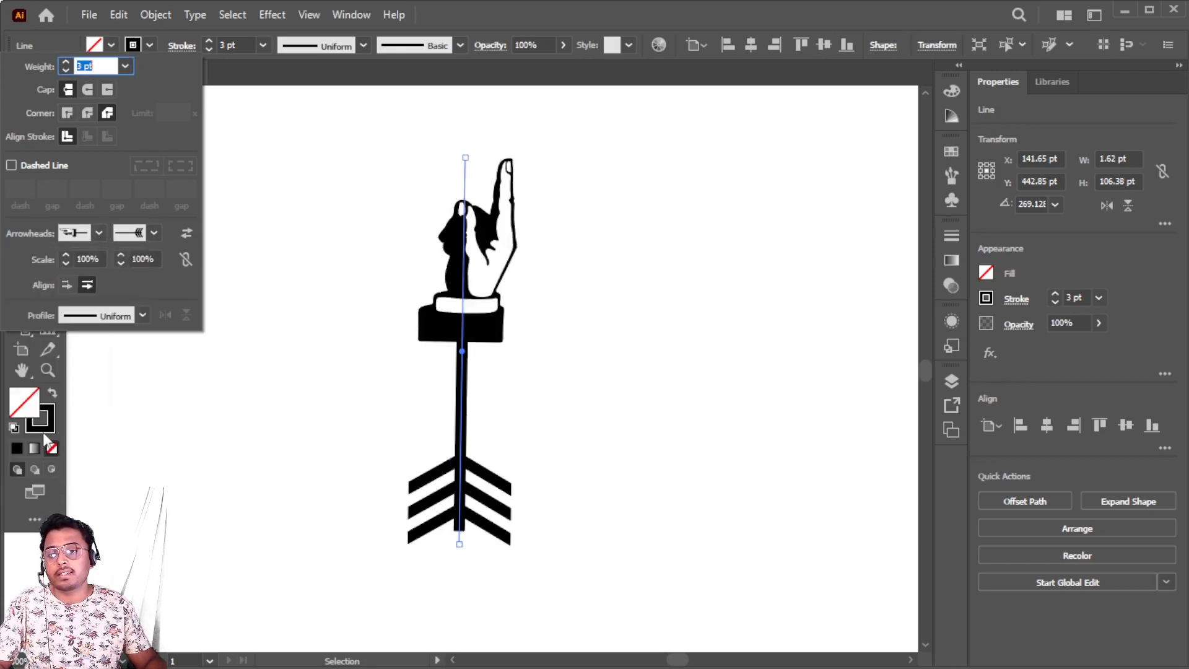
Try the Arrow 38 and Arrow 39 arrowheads at the end of the line.
click(152, 233)
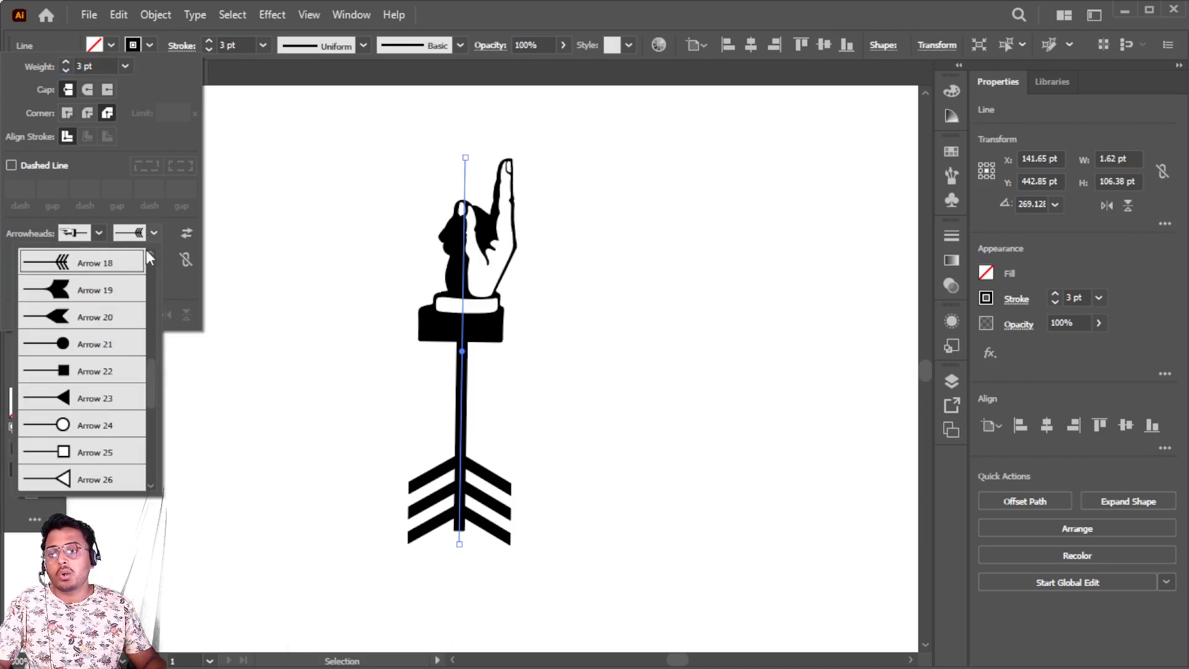
scroll(84, 371, down, 10)
click(91, 441)
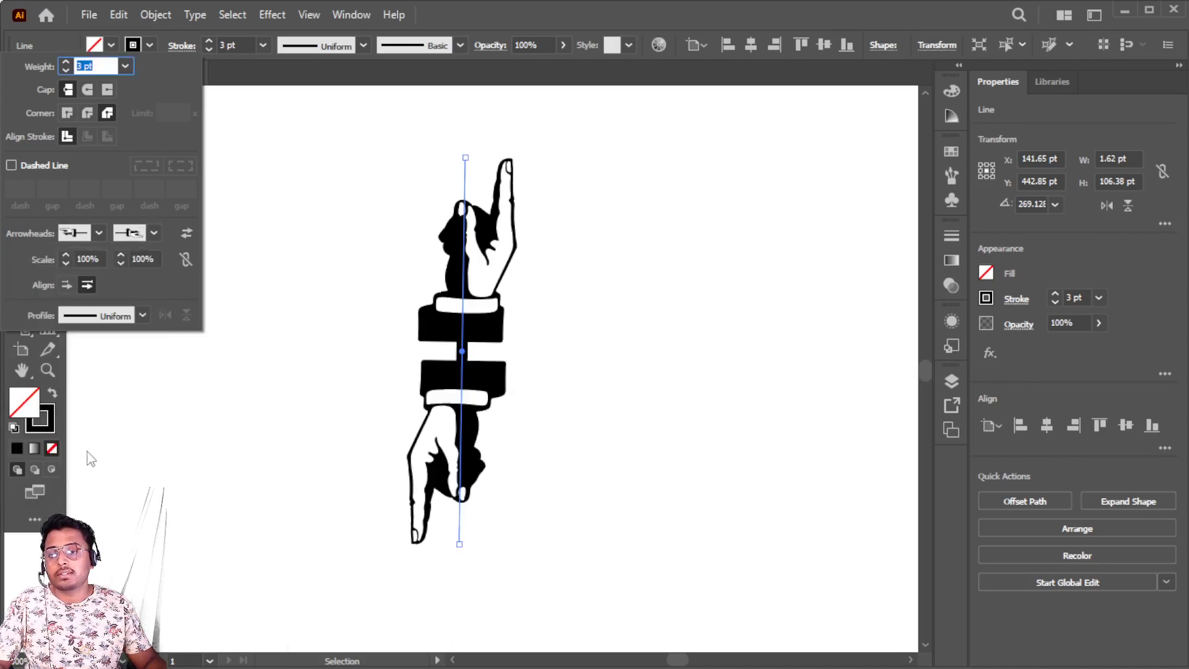
click(153, 233)
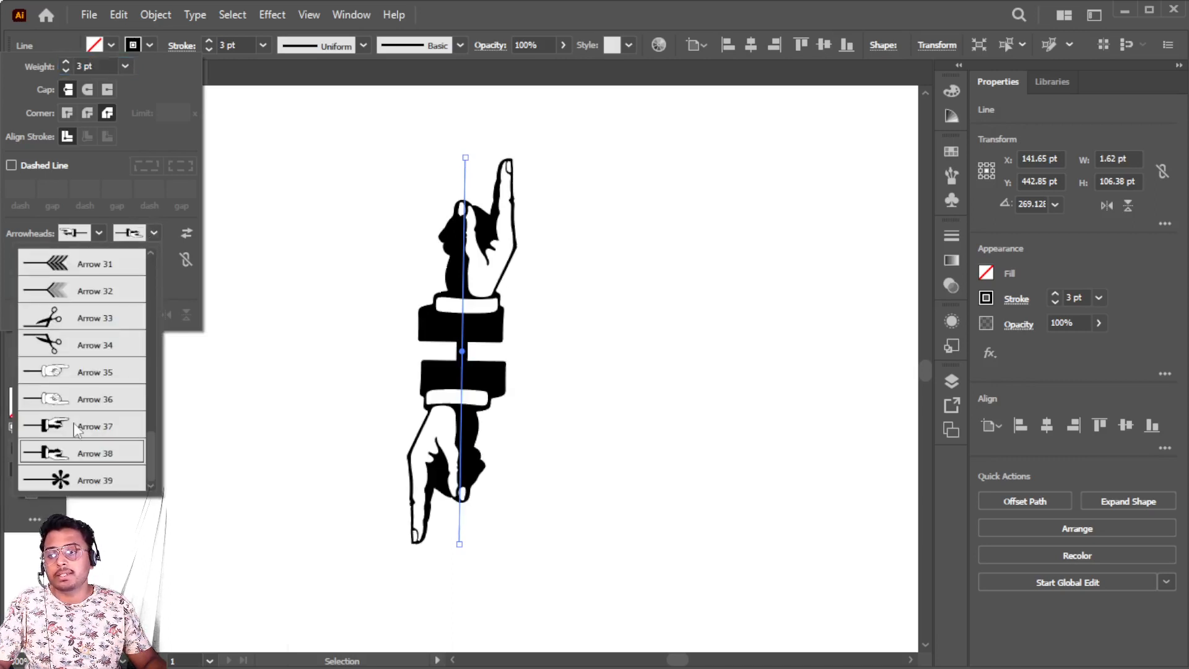
click(93, 486)
click(153, 234)
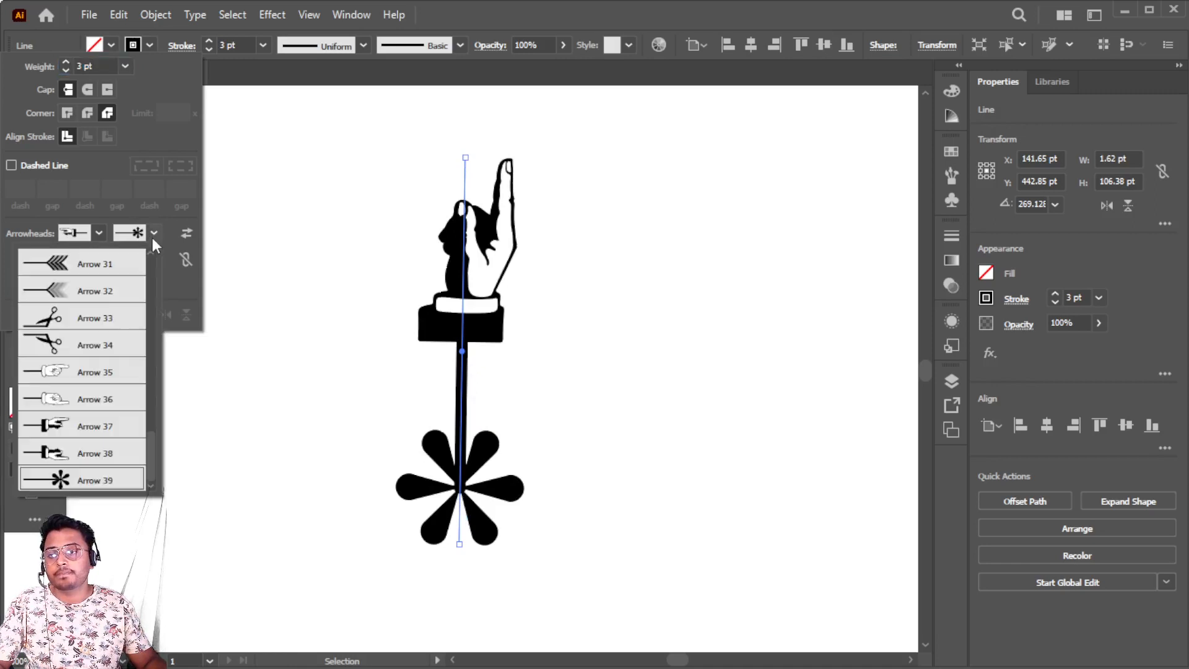
Set the line's start arrowhead to Arrow 16 and its end arrowhead to Arrow 32.
click(90, 231)
scroll(76, 319, up, 6)
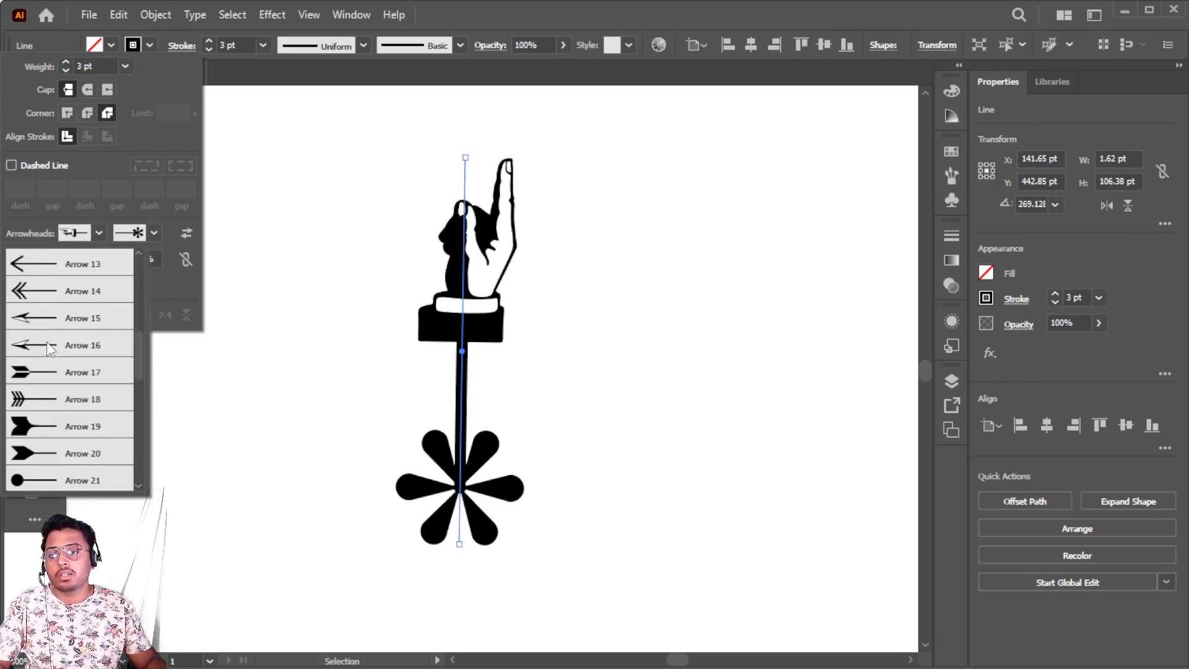
click(47, 345)
click(154, 233)
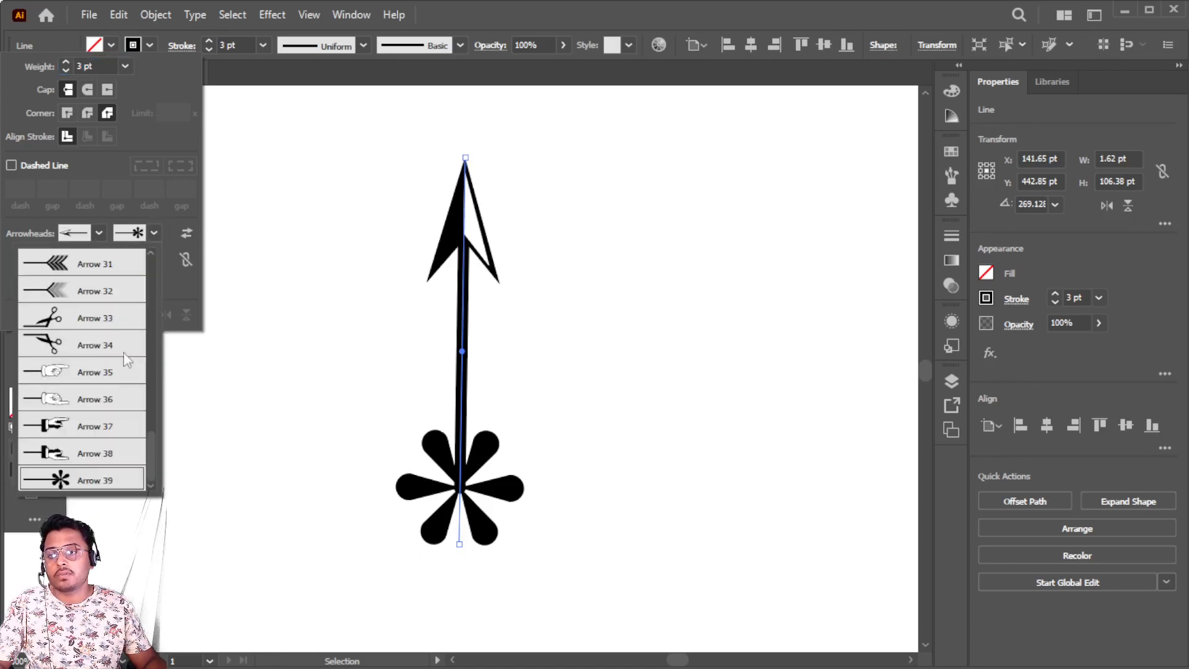
click(92, 303)
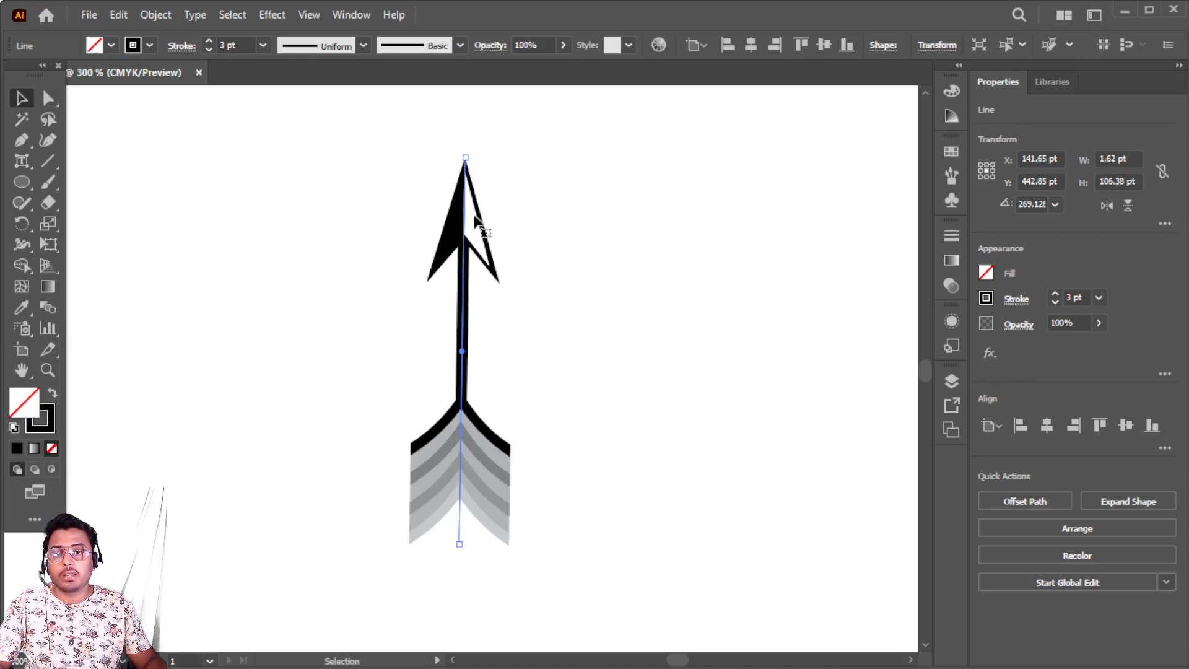
Move the arrow to about X 66.77 pt, Y 447.41 pt, and try both arrowhead alignment options on it.
drag(478, 223, 204, 237)
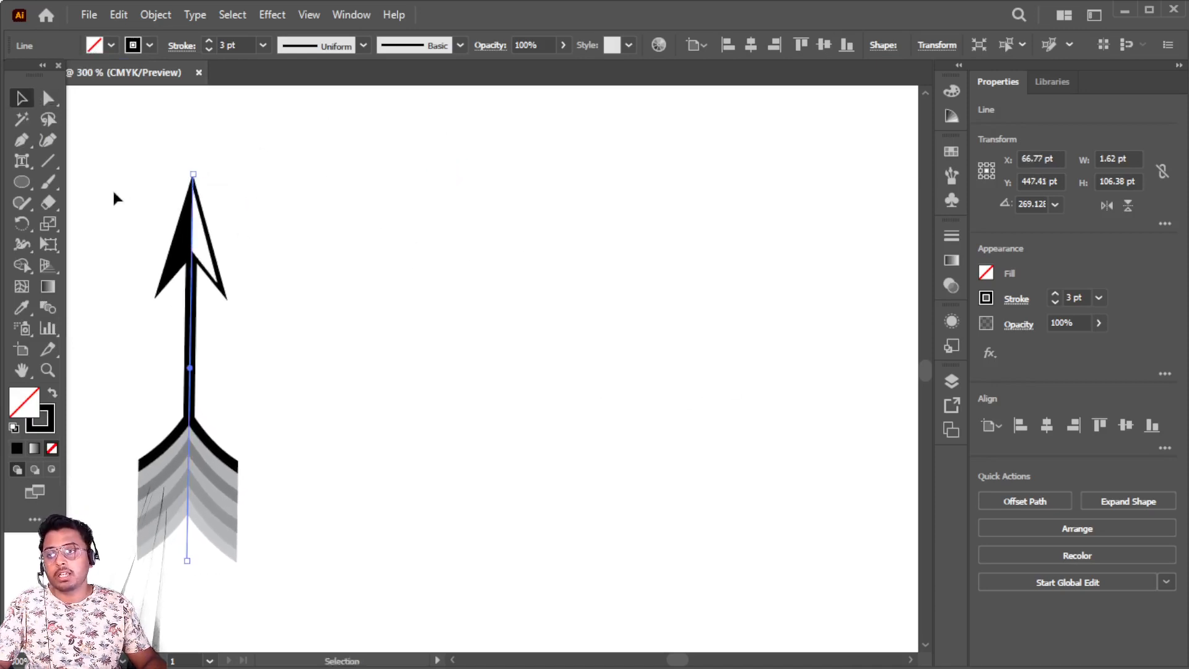
drag(51, 161, 101, 168)
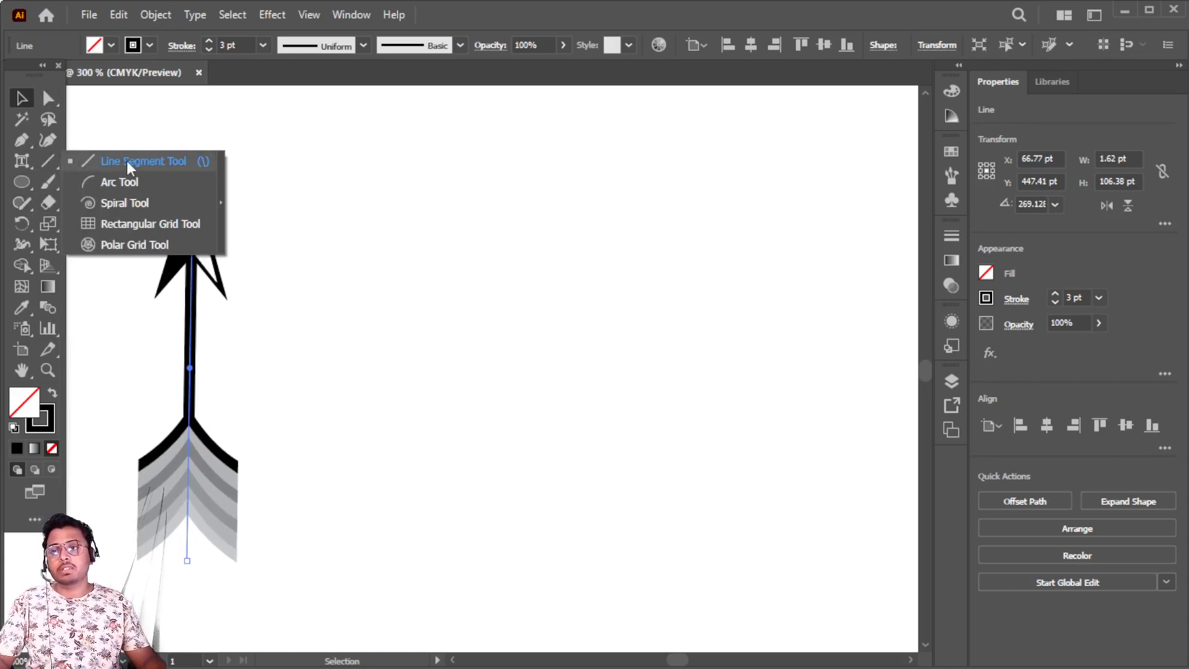
click(180, 48)
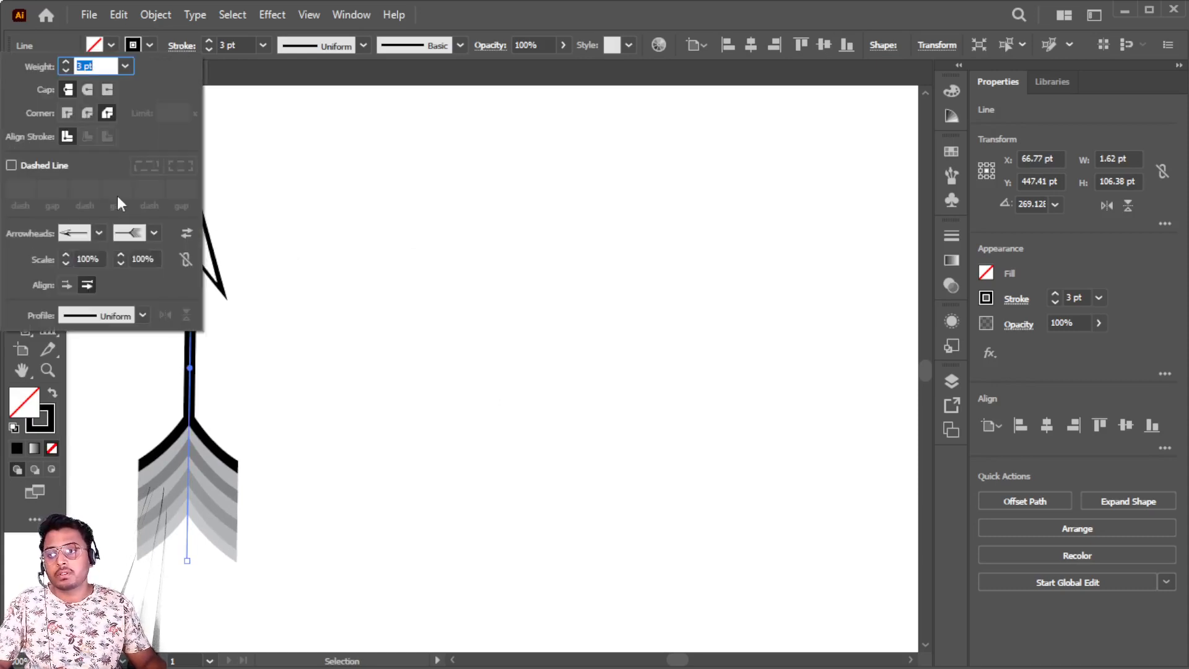
click(86, 287)
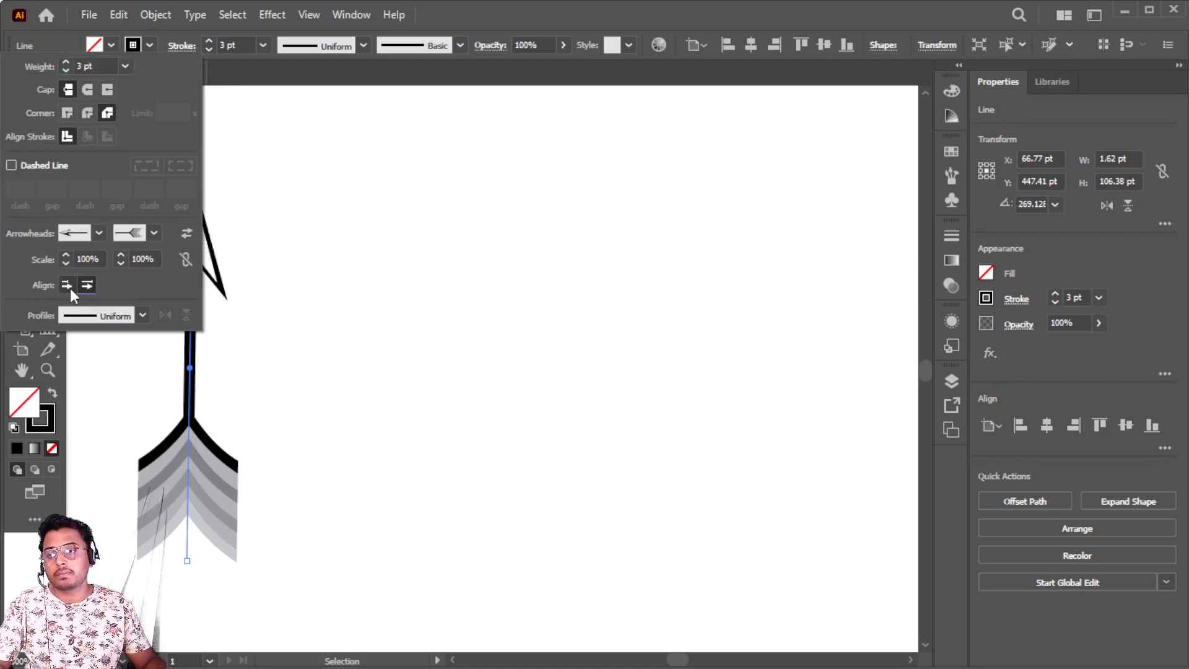
click(70, 288)
click(84, 287)
click(68, 286)
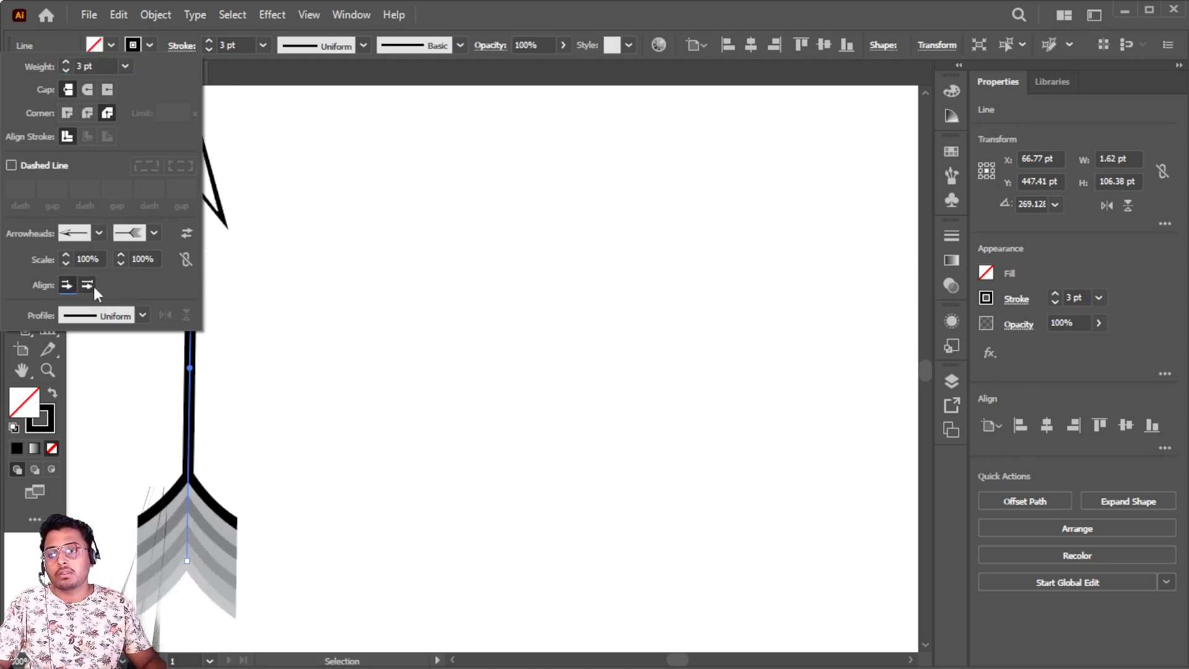
click(93, 287)
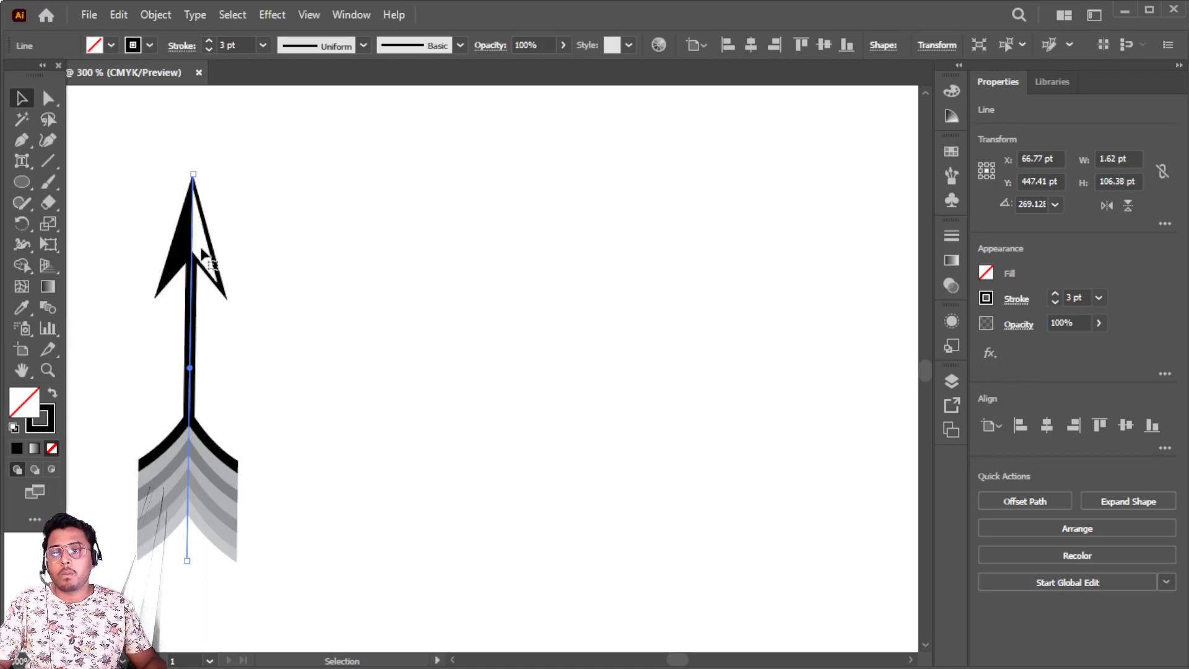
Move the arrow to about X 131 pt, Y 448 pt, and compare both arrowhead alignments, keeping the tip at the path's end.
drag(208, 266, 444, 265)
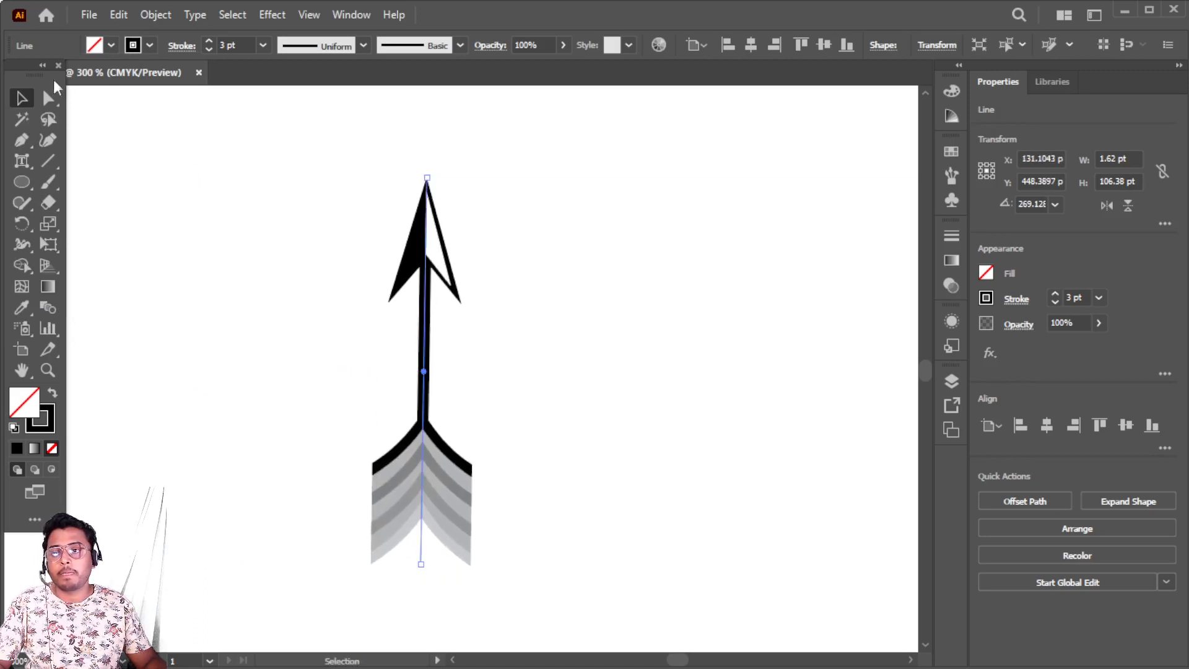
click(180, 47)
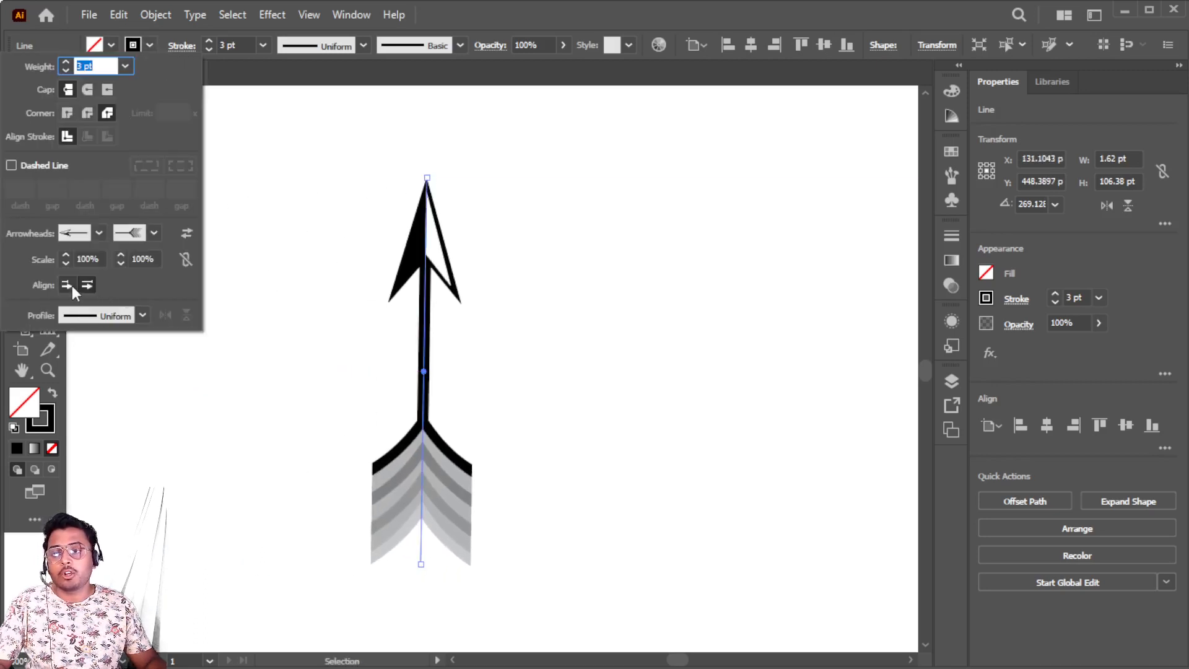
click(67, 285)
click(89, 282)
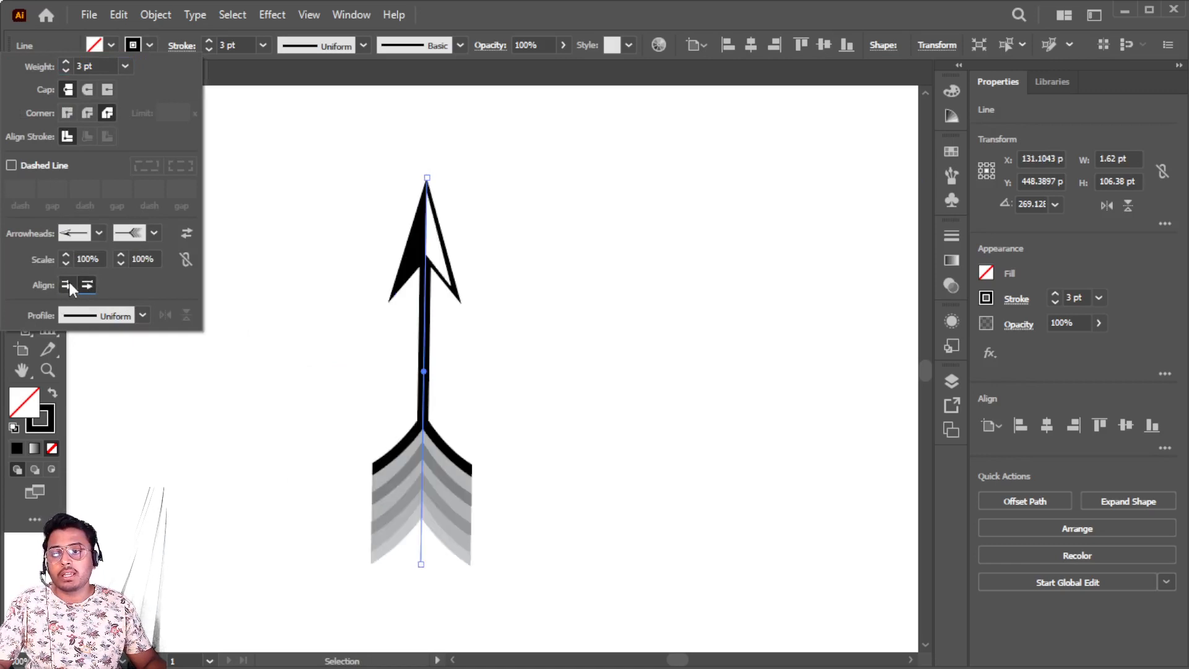
click(68, 283)
click(88, 285)
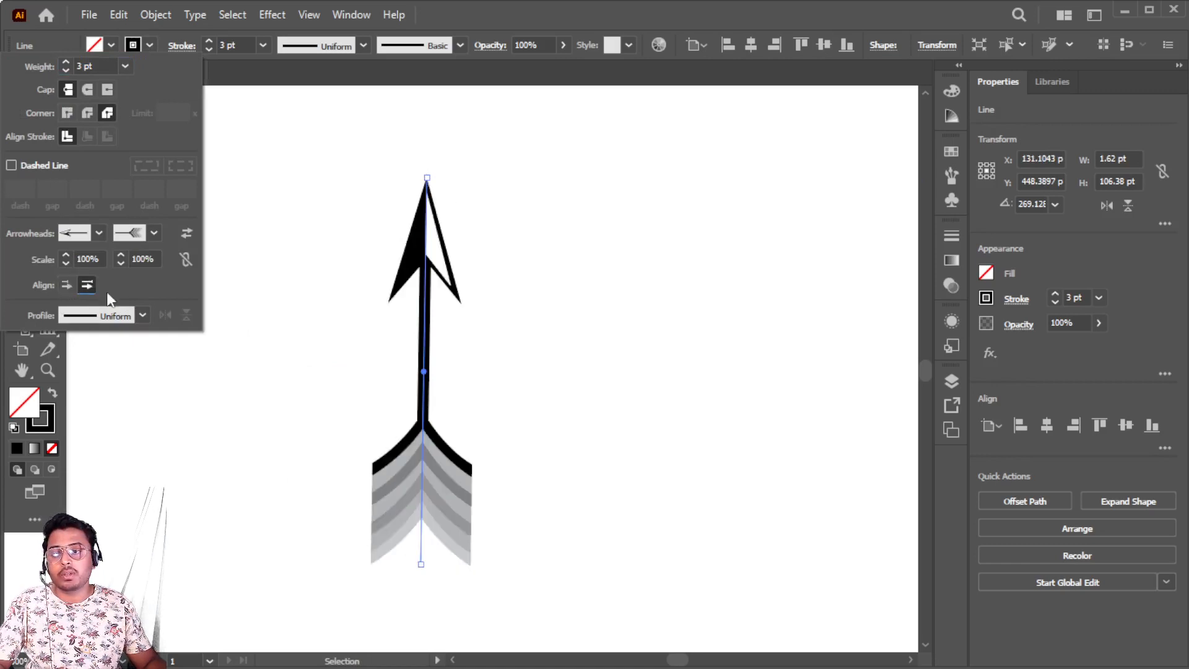
Apply the lens-shaped width profile that tapers at both ends to the arrow's stroke.
click(141, 314)
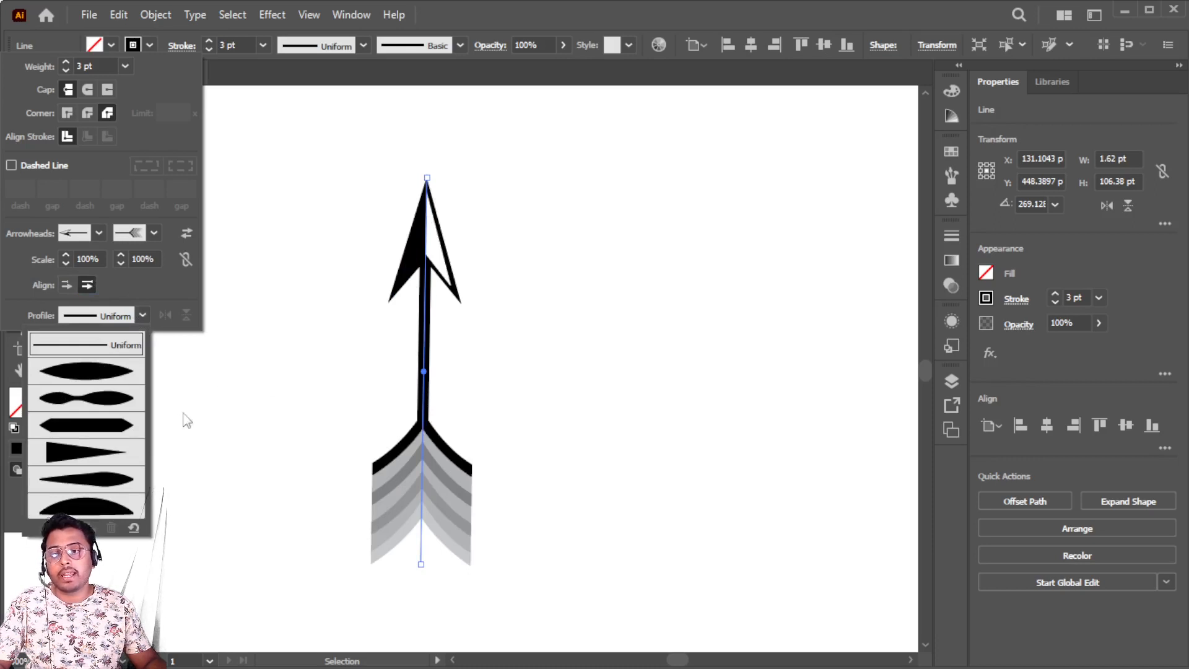
click(85, 377)
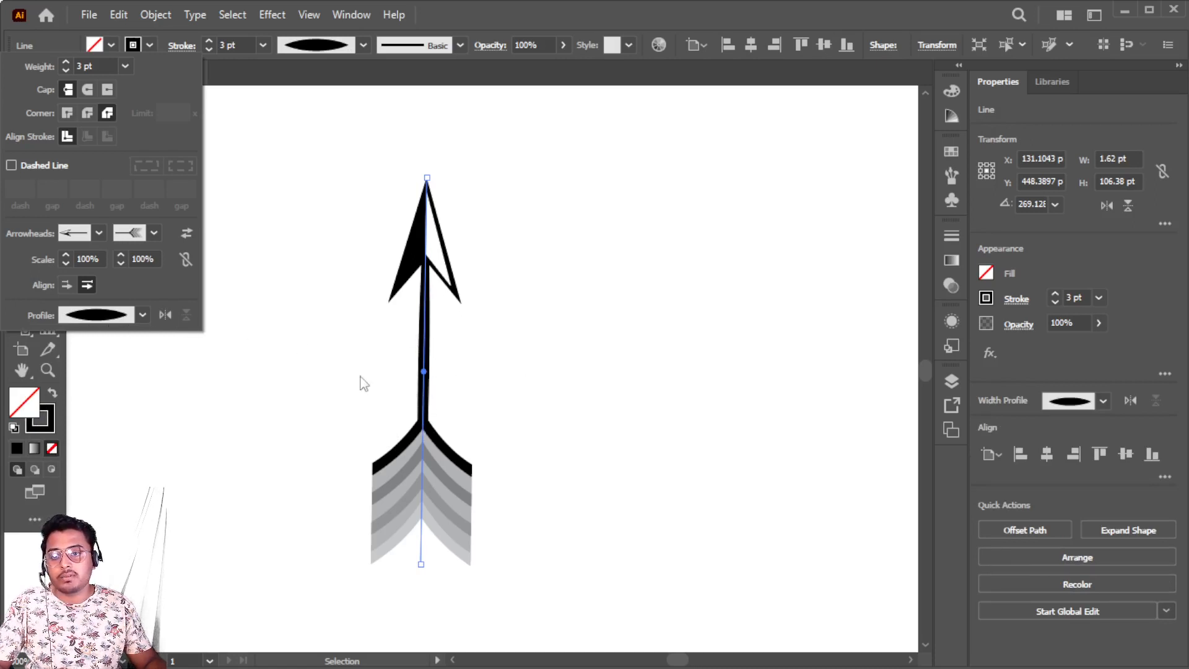
Try several tapered and waisted width profiles on the arrow's 3 pt stroke.
click(142, 316)
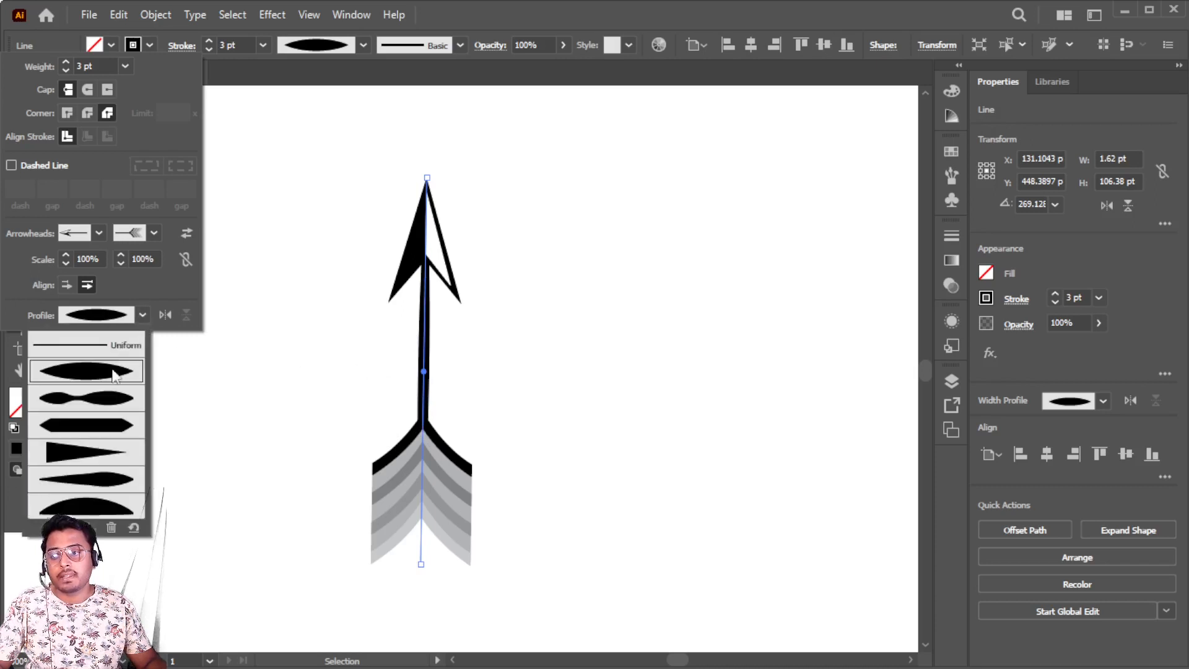
click(102, 399)
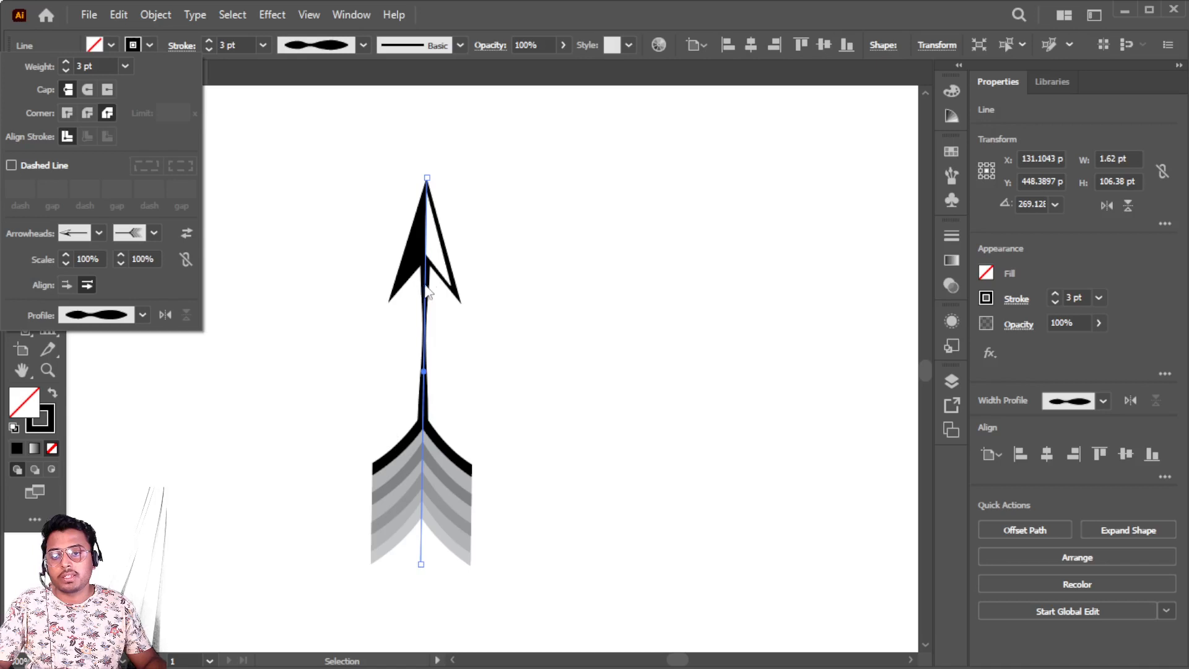
click(143, 313)
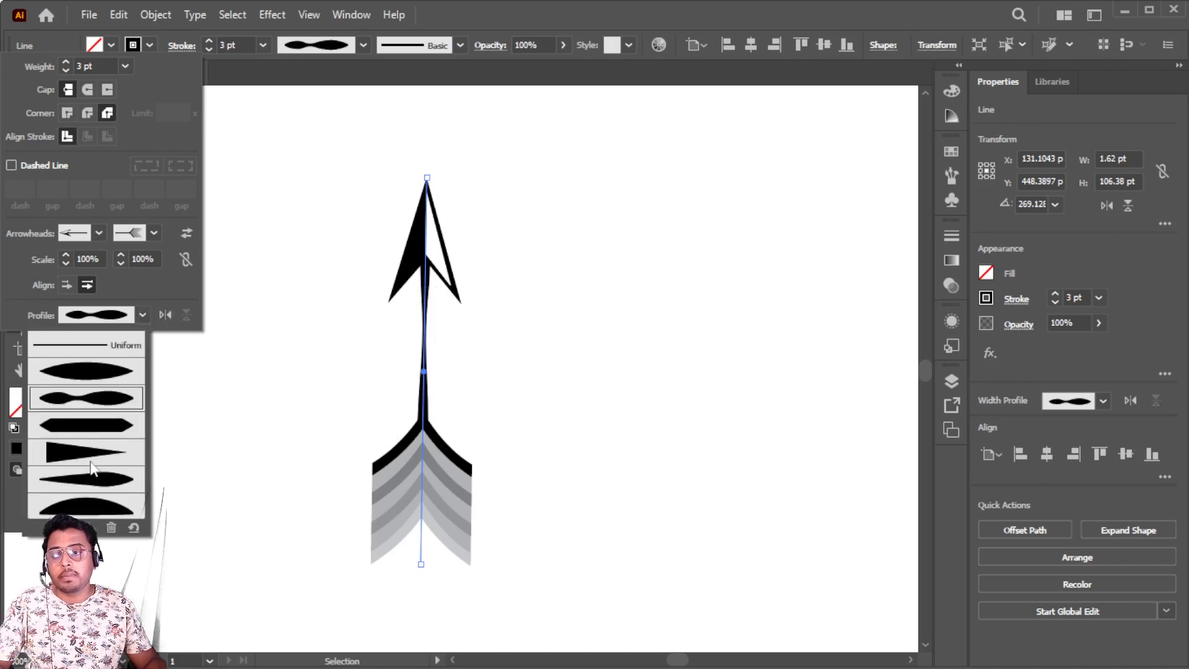
click(103, 432)
click(143, 315)
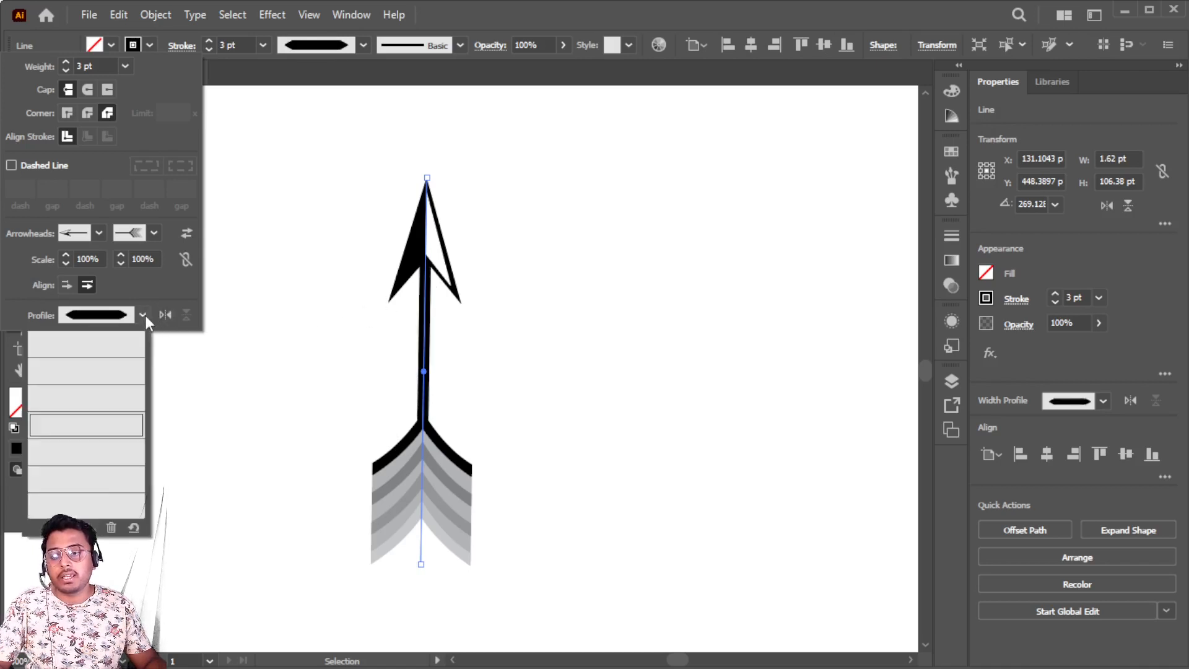
click(112, 489)
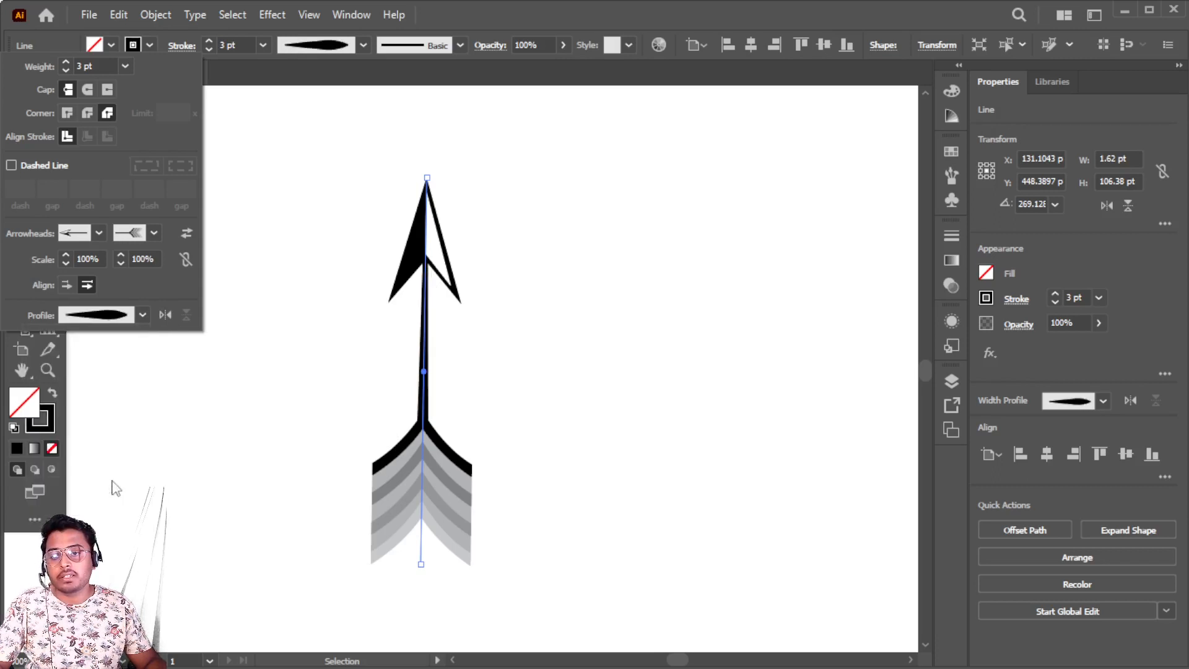
Set the arrow's stroke width profile to Uniform and clear the arrow from the artboard.
click(143, 315)
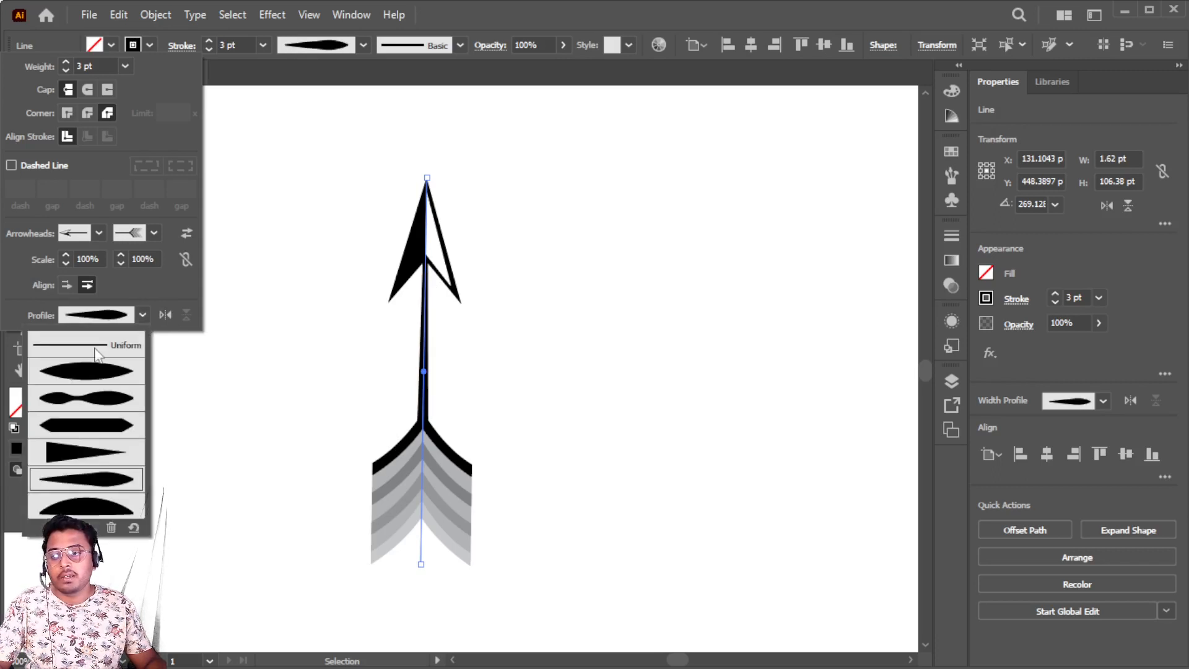
click(85, 355)
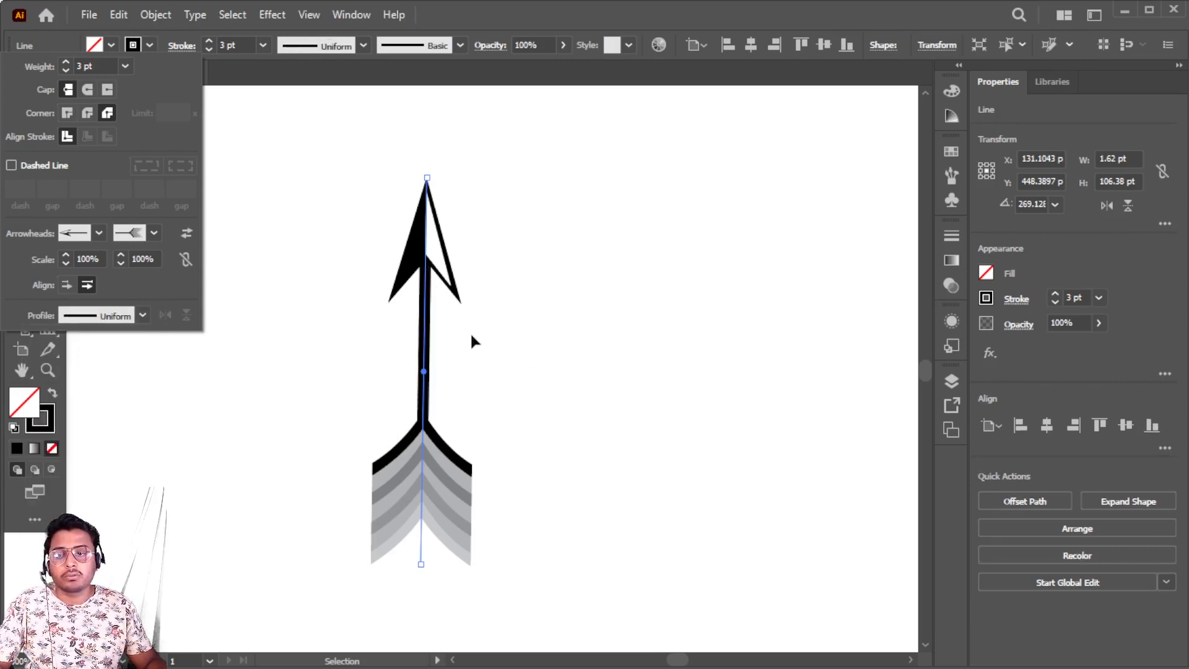
click(351, 296)
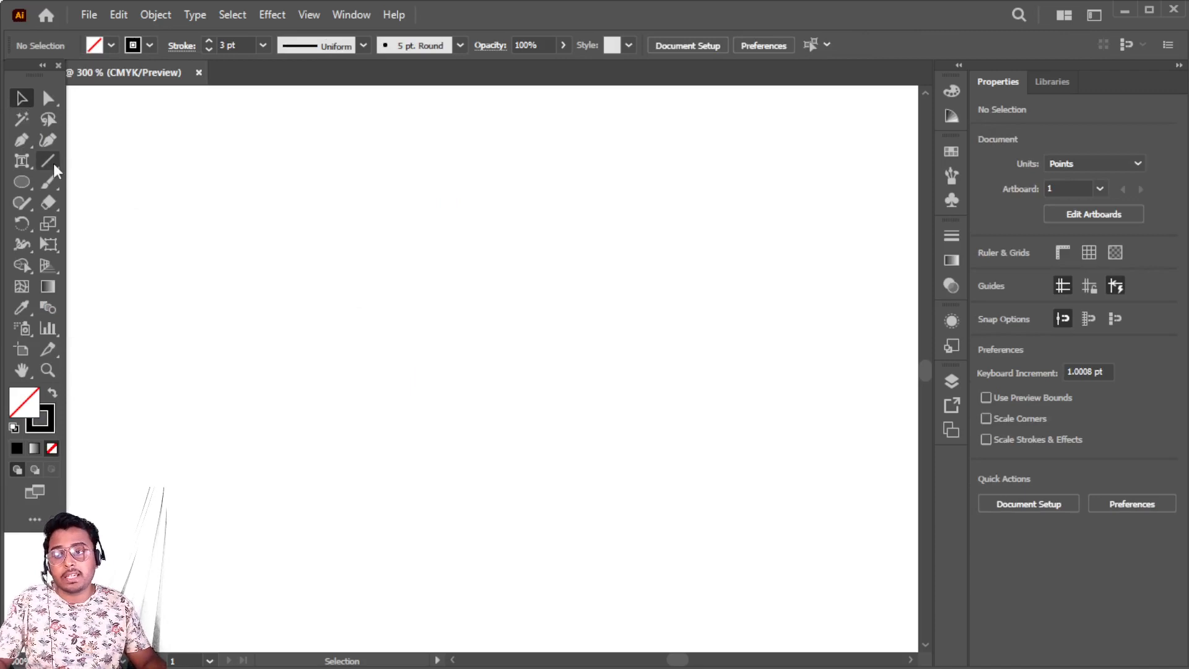
Draw a slightly tilted line segment about 63 pt tall and undo it.
click(53, 162)
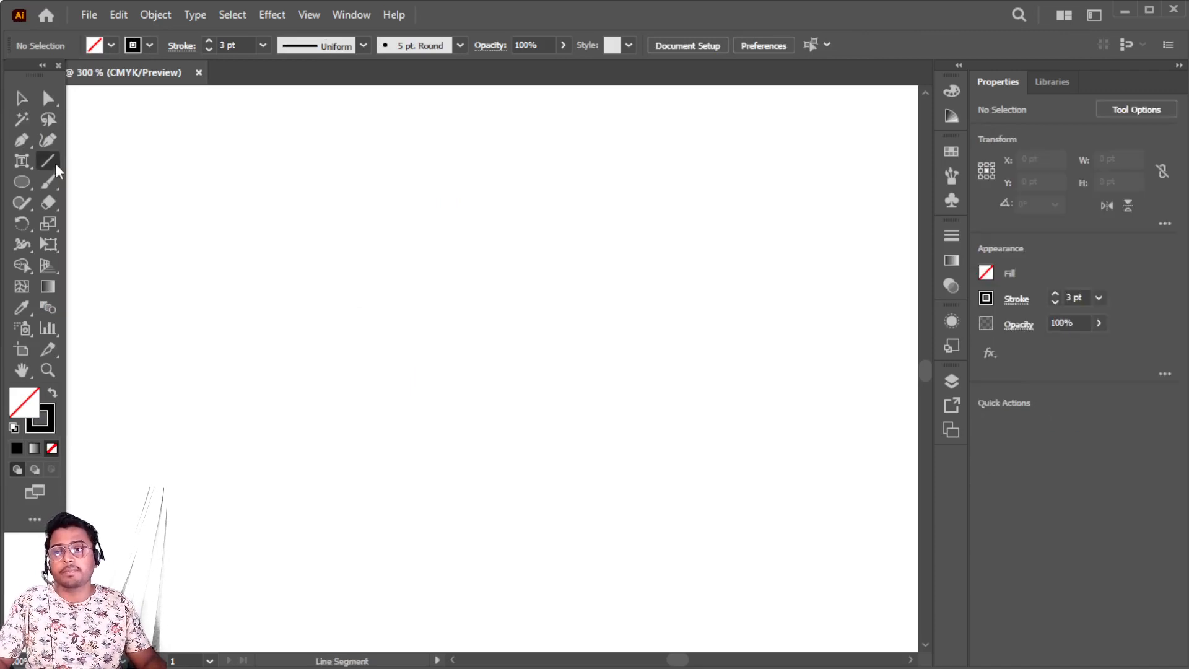
click(55, 164)
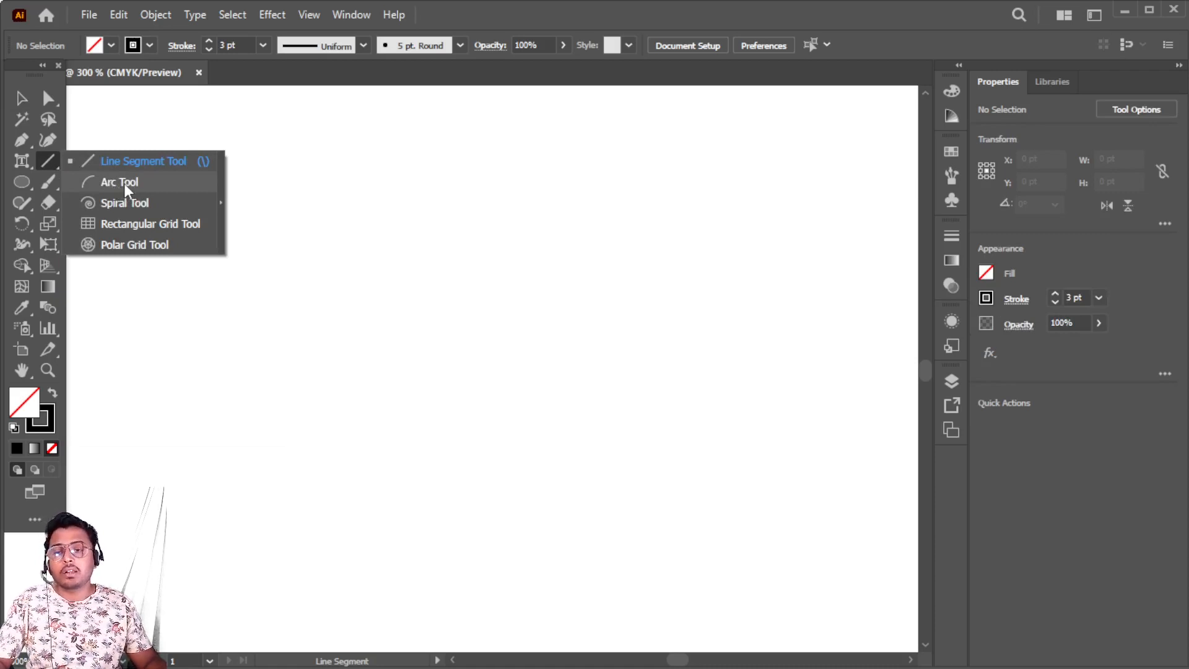
click(477, 211)
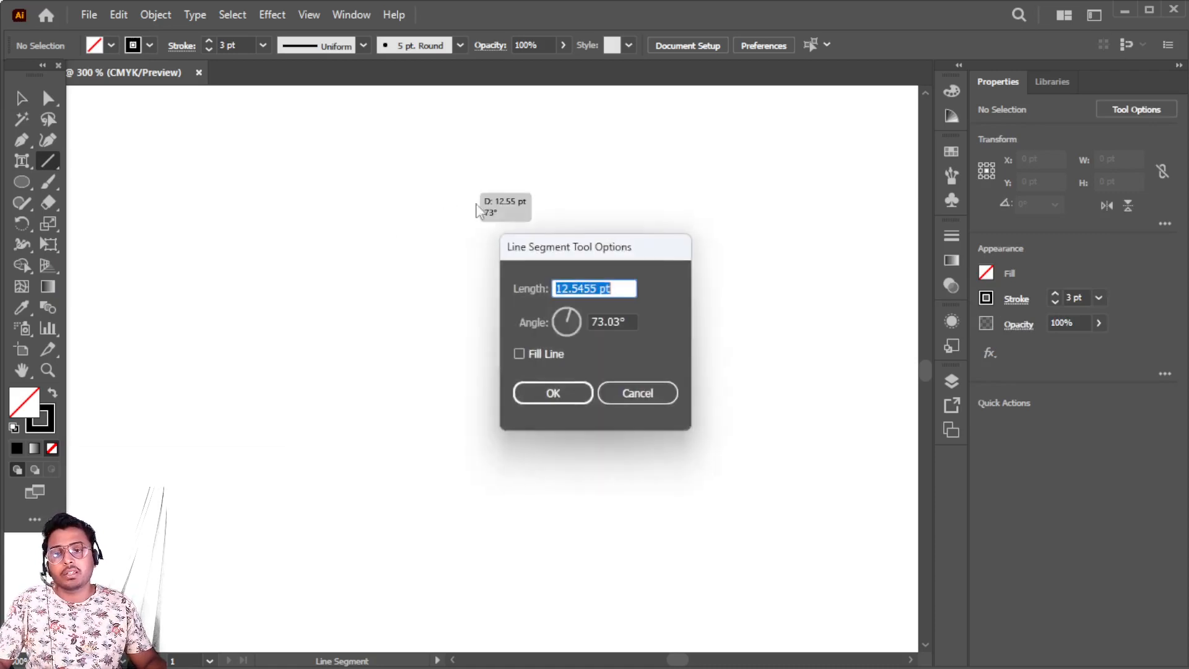
click(644, 393)
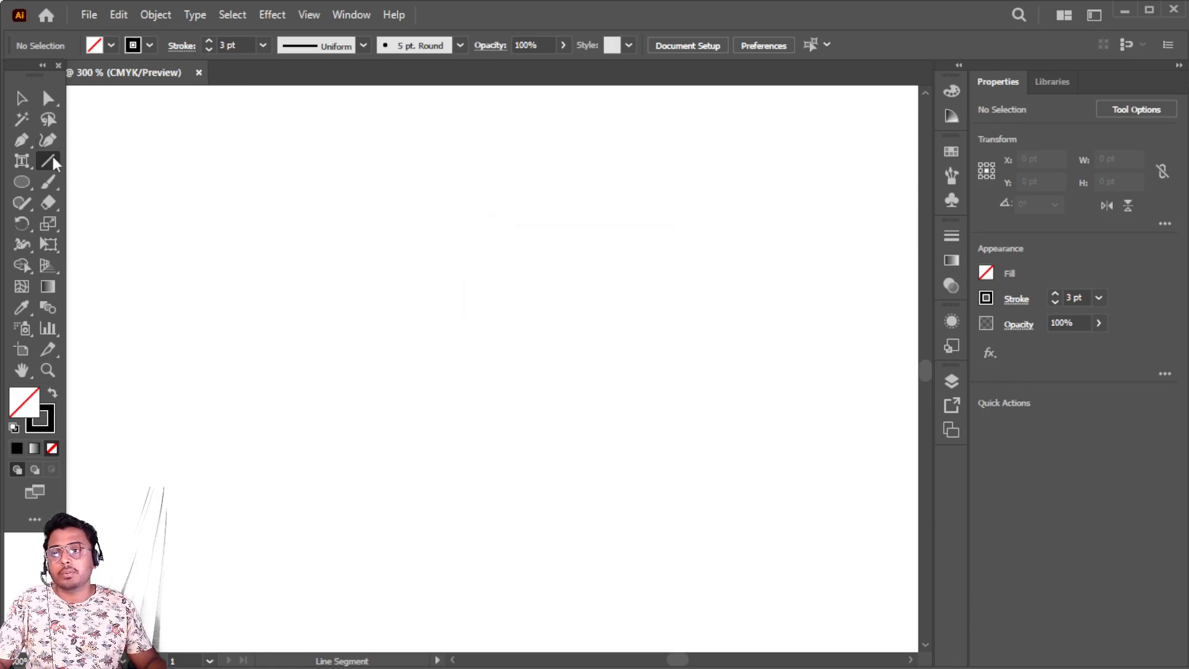
drag(412, 159, 430, 385)
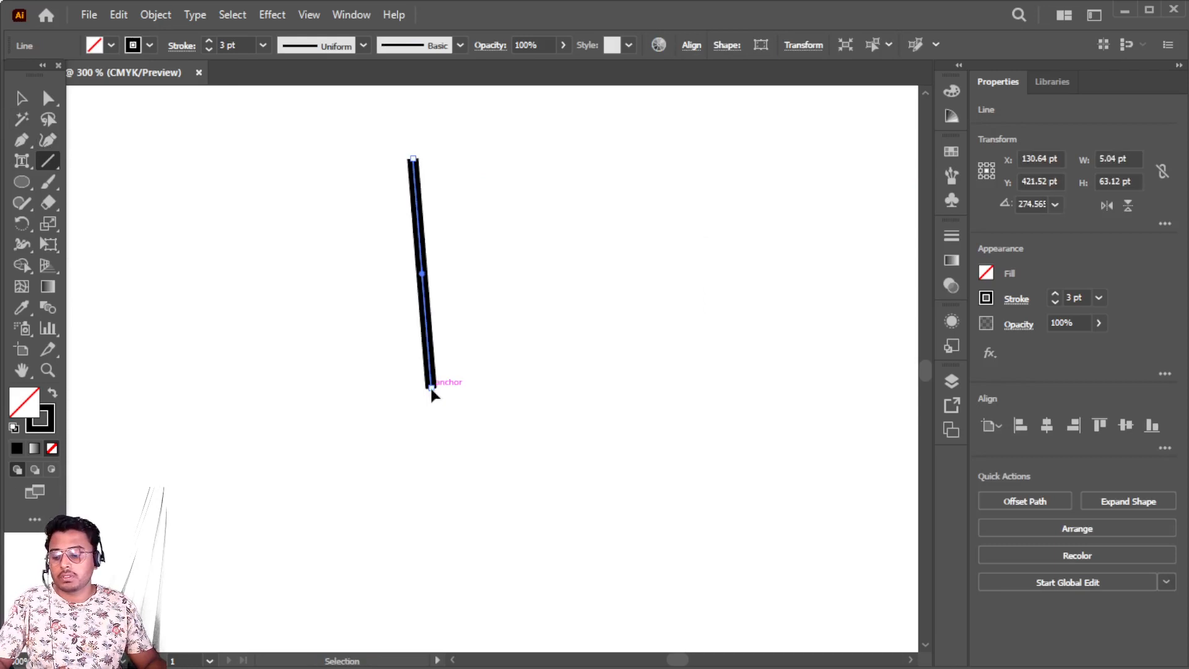
key(ctrl+z)
Draw three arcs with the Arc tool, the first about 45 × 35 pt and the third about 54 × 29 pt, and delete them all.
click(47, 162)
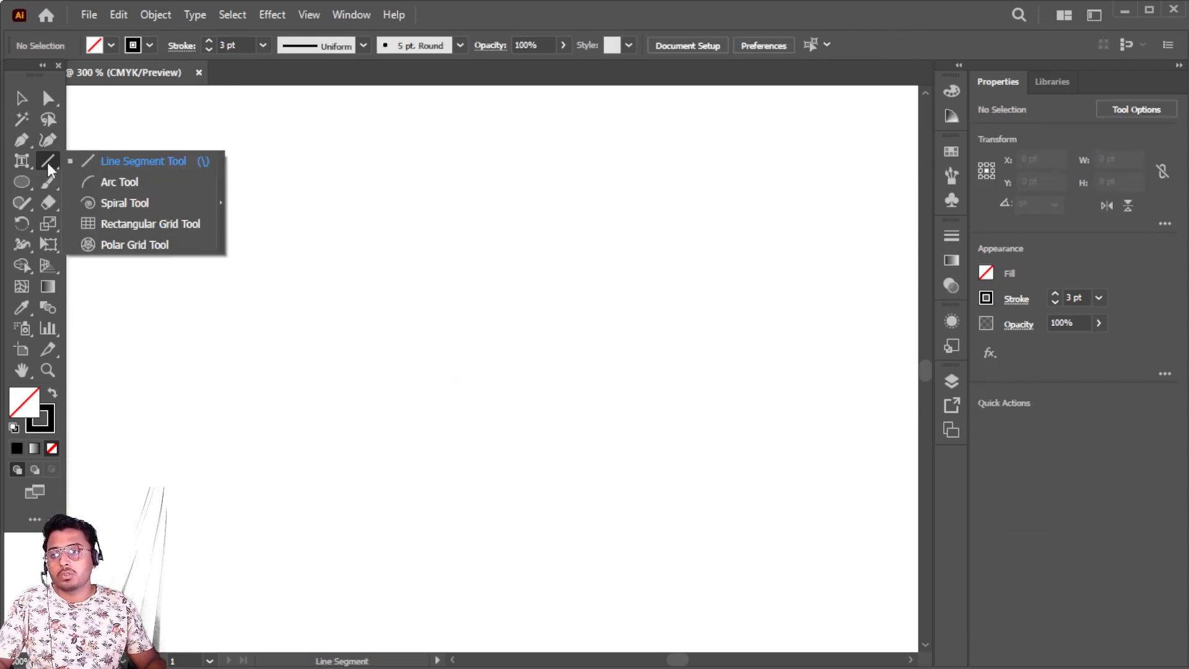
click(124, 181)
drag(380, 166, 545, 292)
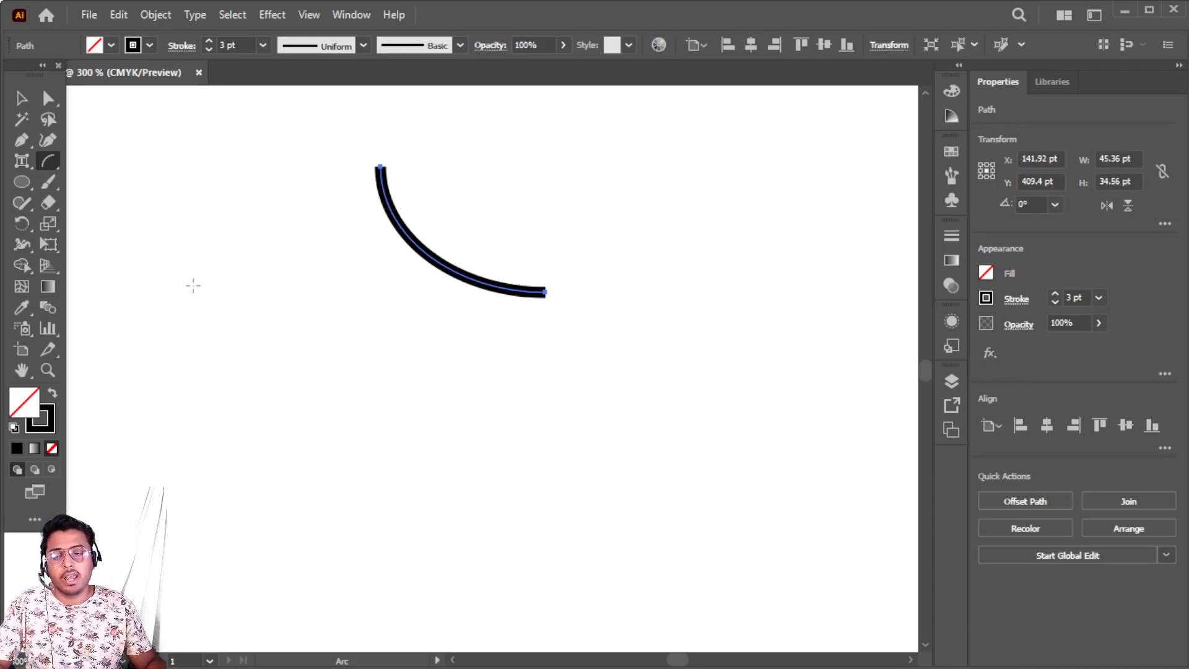
mouse_move(188, 335)
mouse_down()
mouse_move(573, 432)
mouse_move(467, 502)
mouse_move(408, 499)
mouse_move(380, 483)
mouse_move(344, 512)
mouse_up()
mouse_move(385, 343)
mouse_down()
mouse_move(539, 463)
mouse_move(587, 458)
mouse_move(580, 450)
mouse_up()
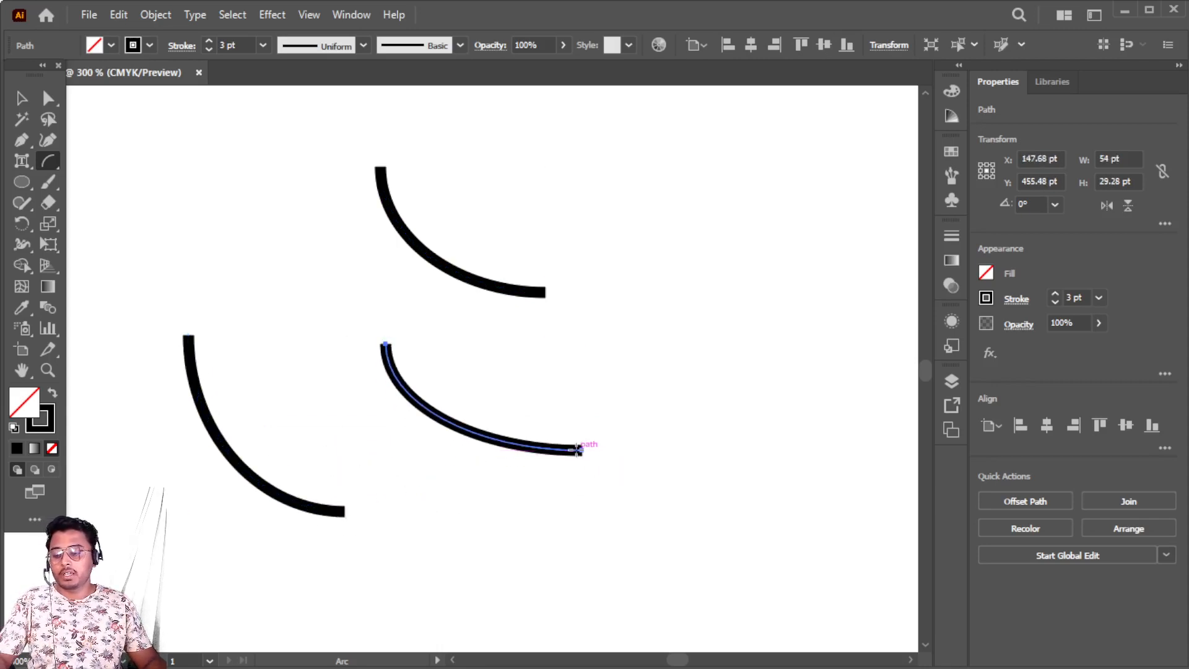
key(ctrl+a)
key(Delete)
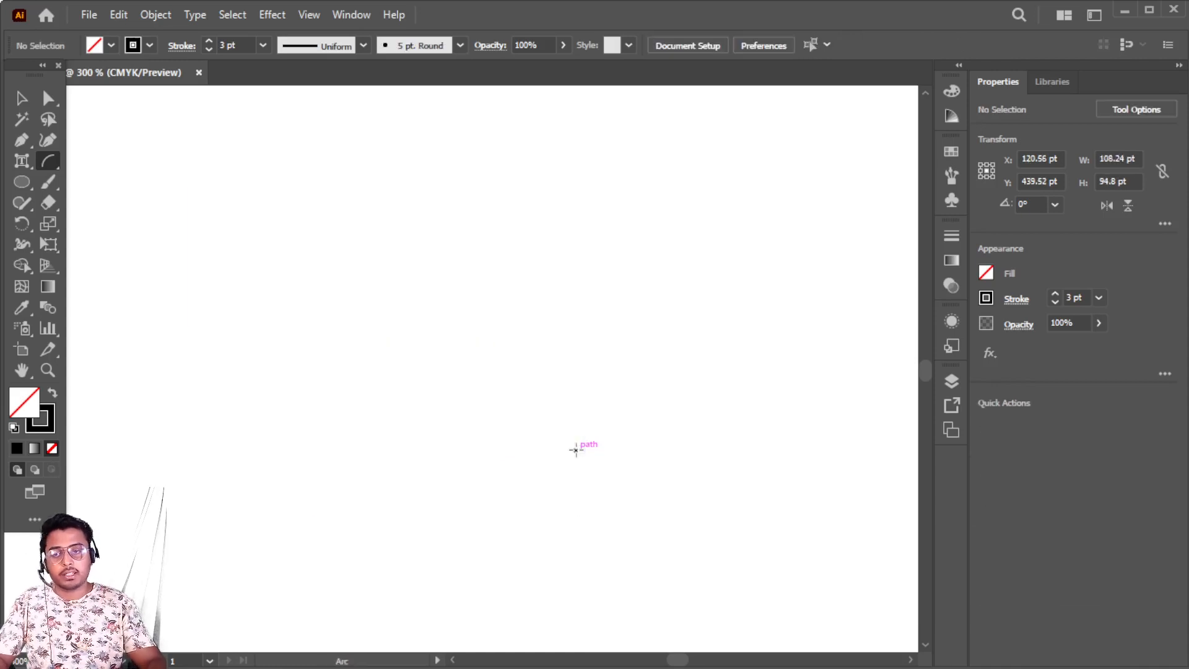
Draw an unfilled ellipse about 70 × 78 pt with a 3 pt black stroke.
click(22, 182)
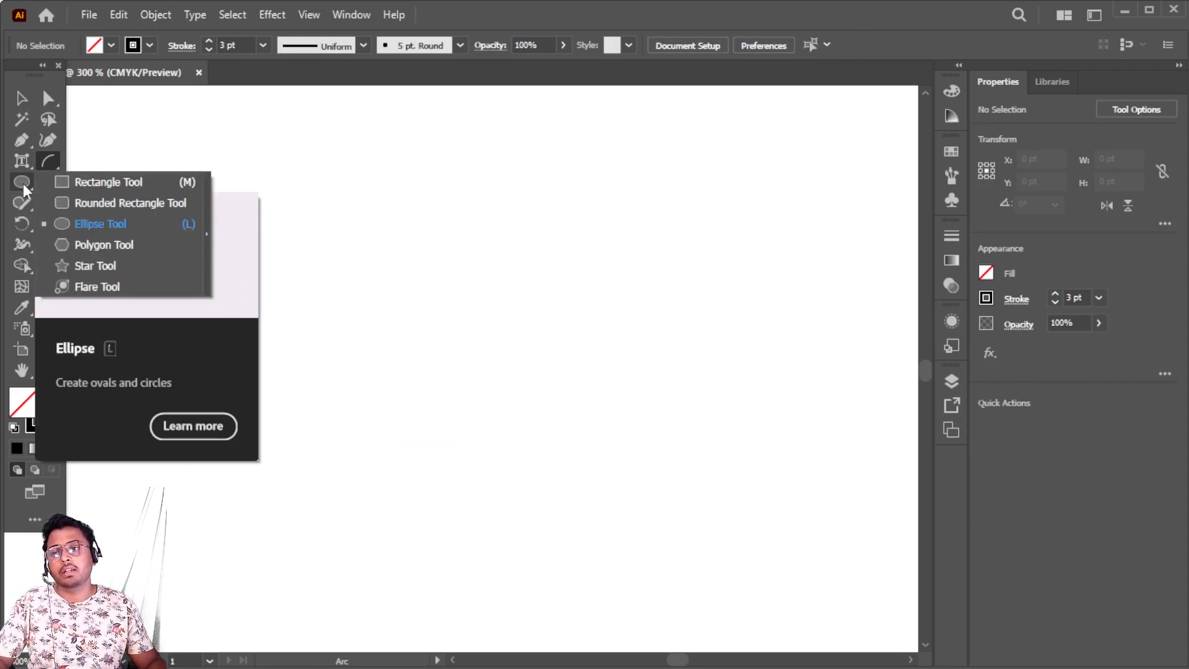
click(89, 225)
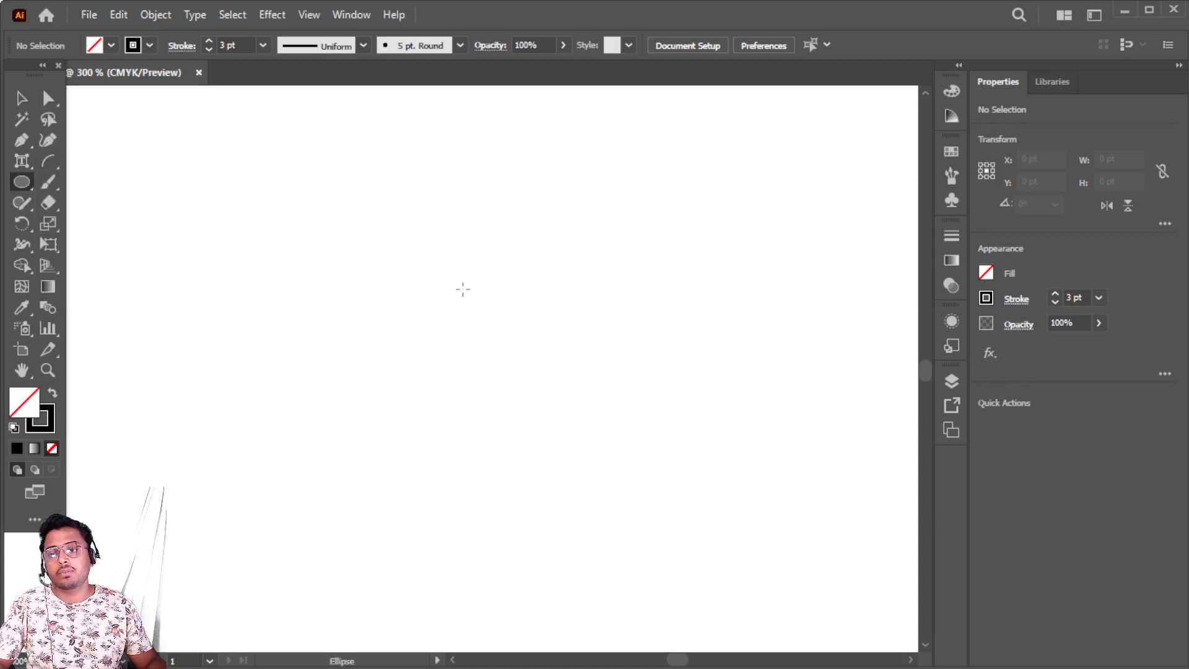
drag(374, 238, 630, 522)
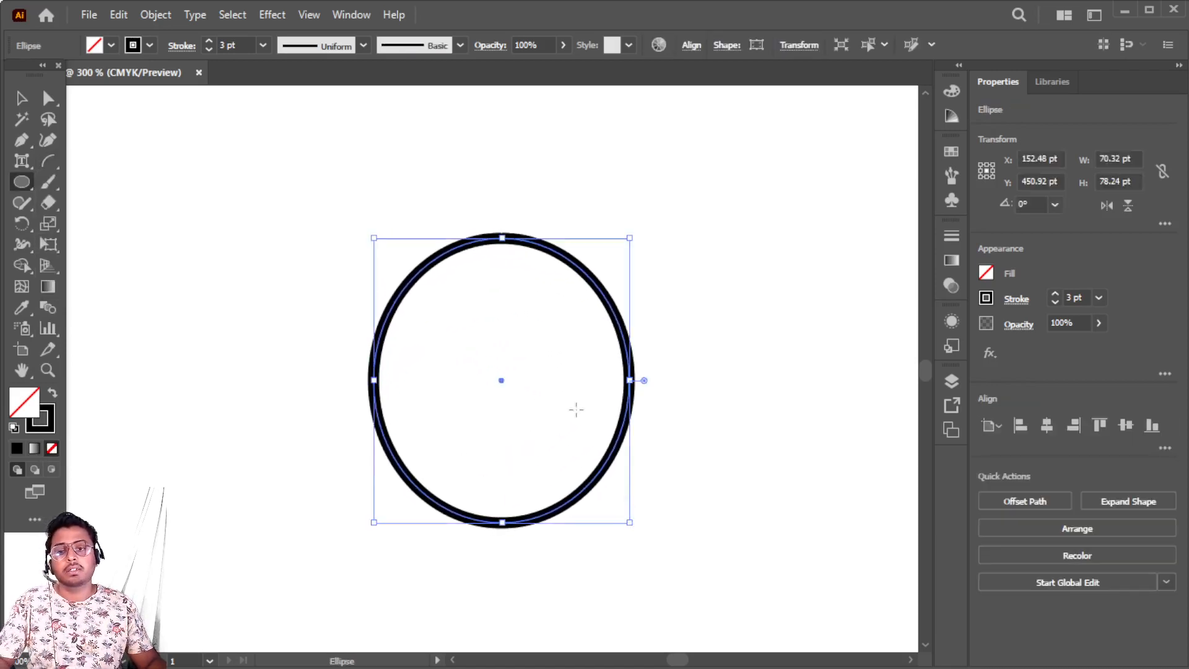
drag(551, 348, 441, 309)
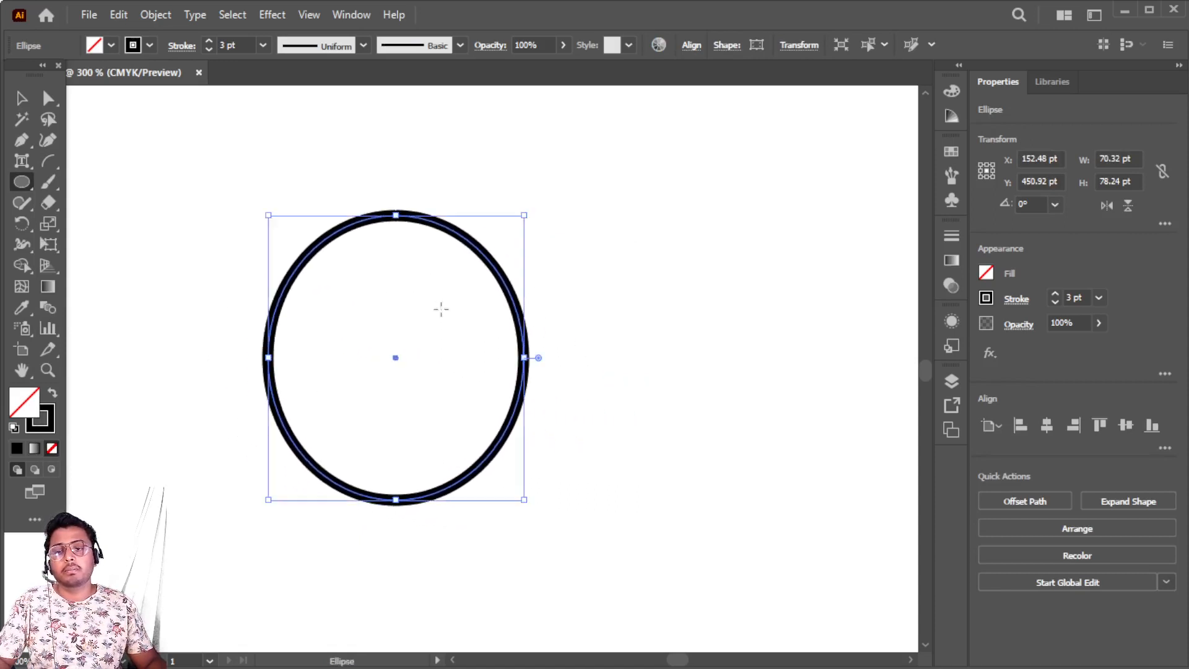
Flatten the ellipse by moving its top anchor slightly down and its bottom anchor up to about Y 483 pt.
click(48, 99)
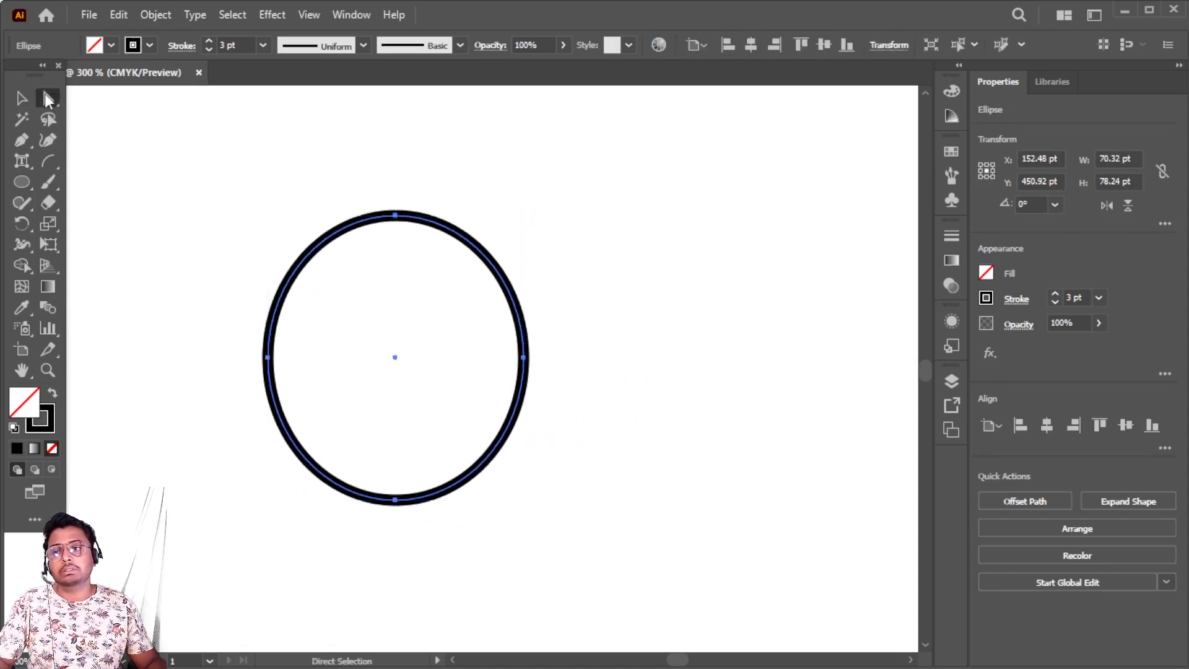
drag(48, 100, 135, 99)
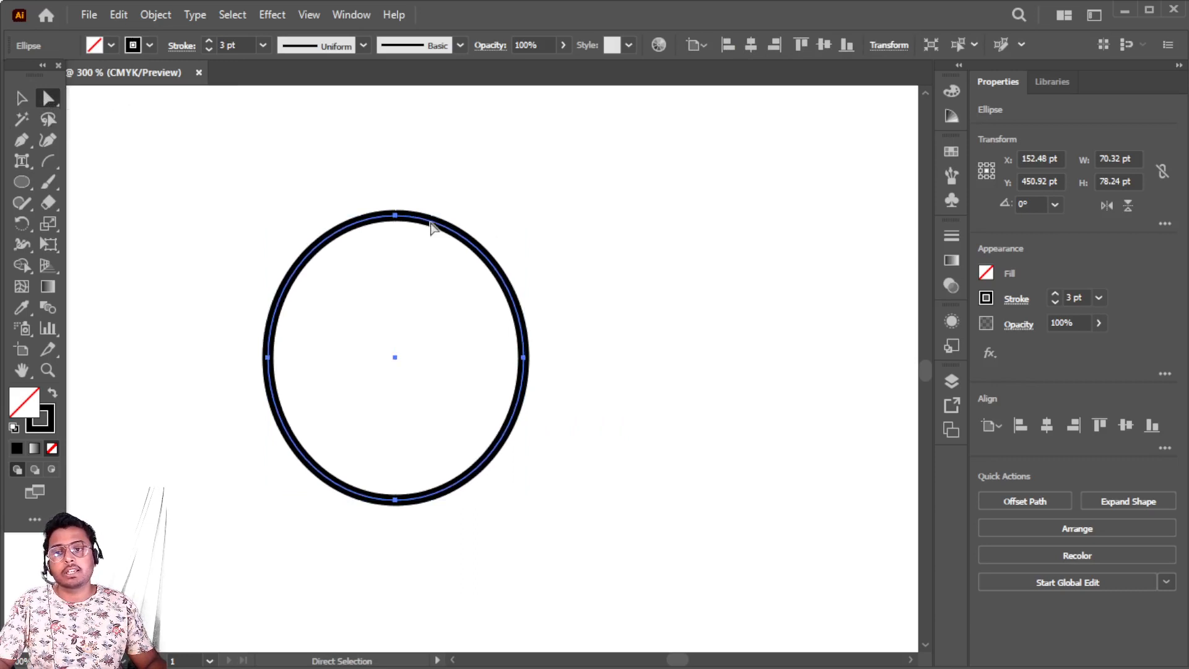
drag(372, 189, 426, 273)
mouse_move(397, 223)
mouse_down()
mouse_move(396, 240)
mouse_move(395, 226)
mouse_up()
drag(506, 534, 504, 539)
drag(395, 501, 397, 476)
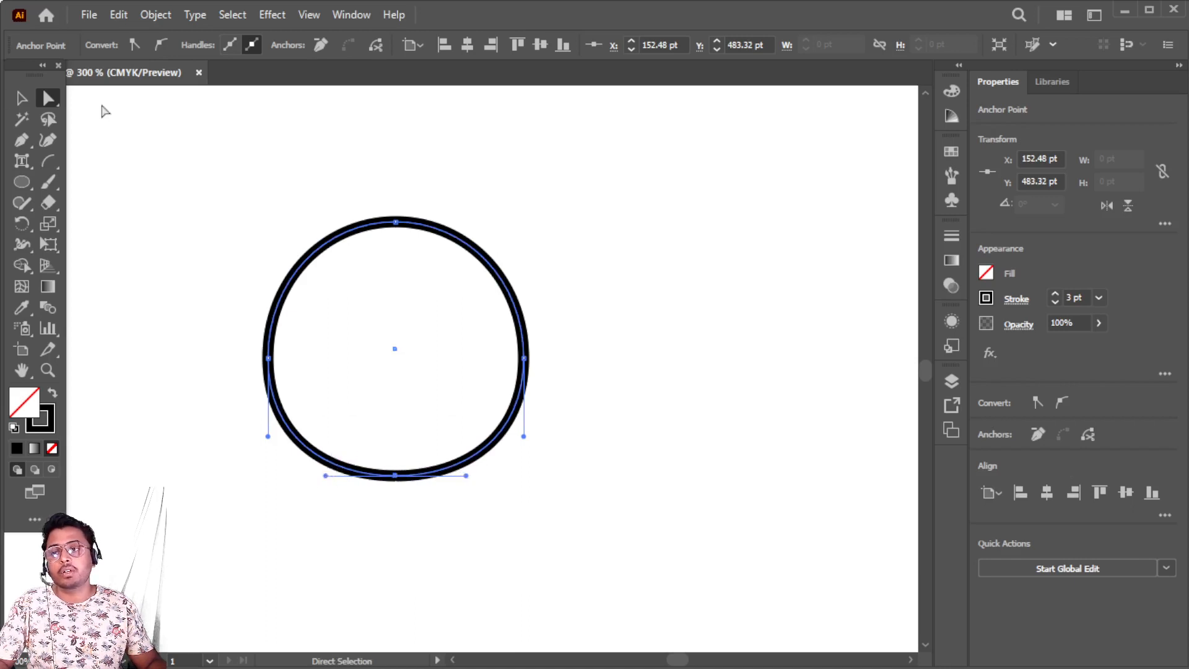
Add an anchor point on each side of the ellipse's bottom anchor with the Pen tool.
click(22, 140)
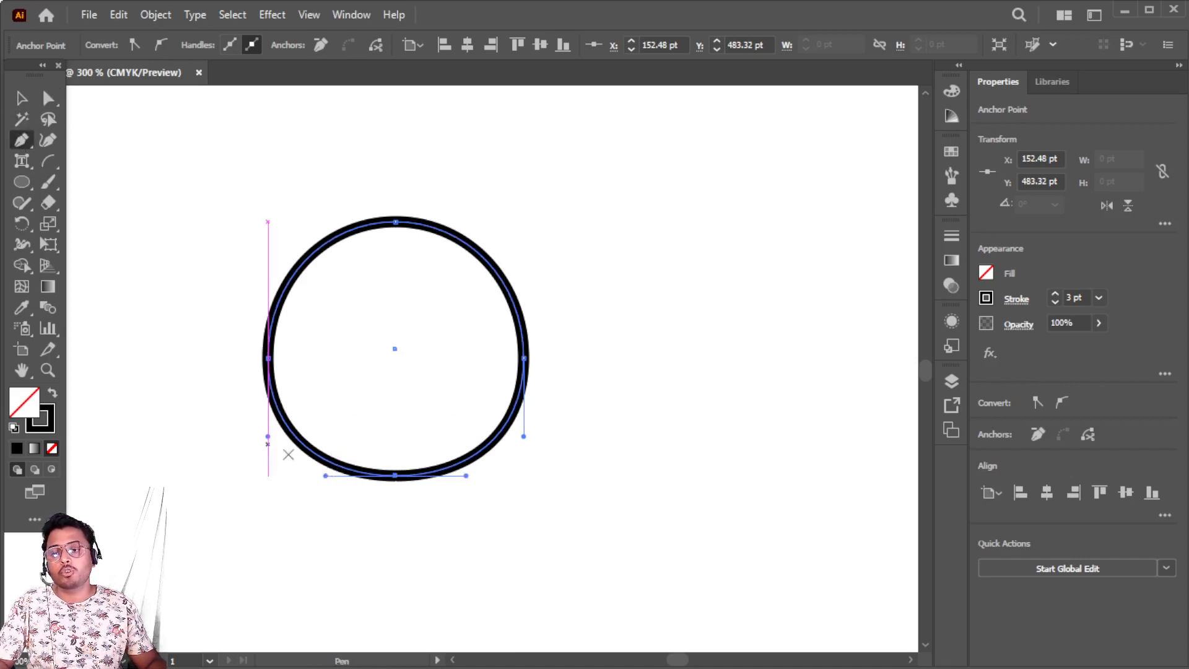
click(327, 461)
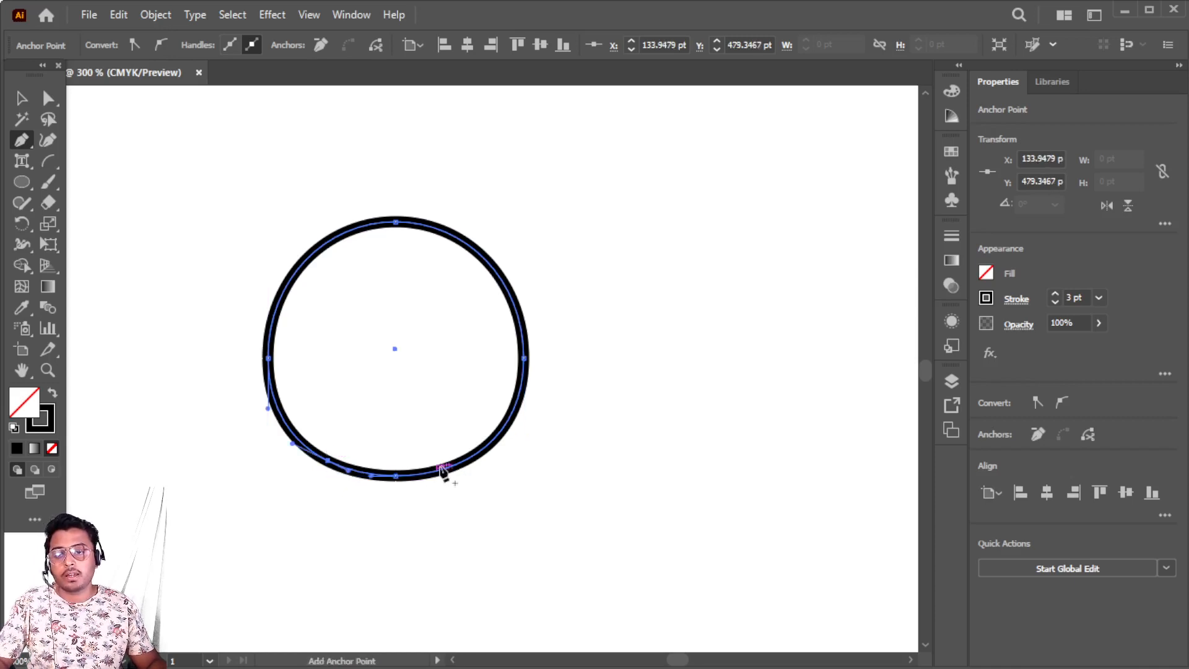
click(480, 452)
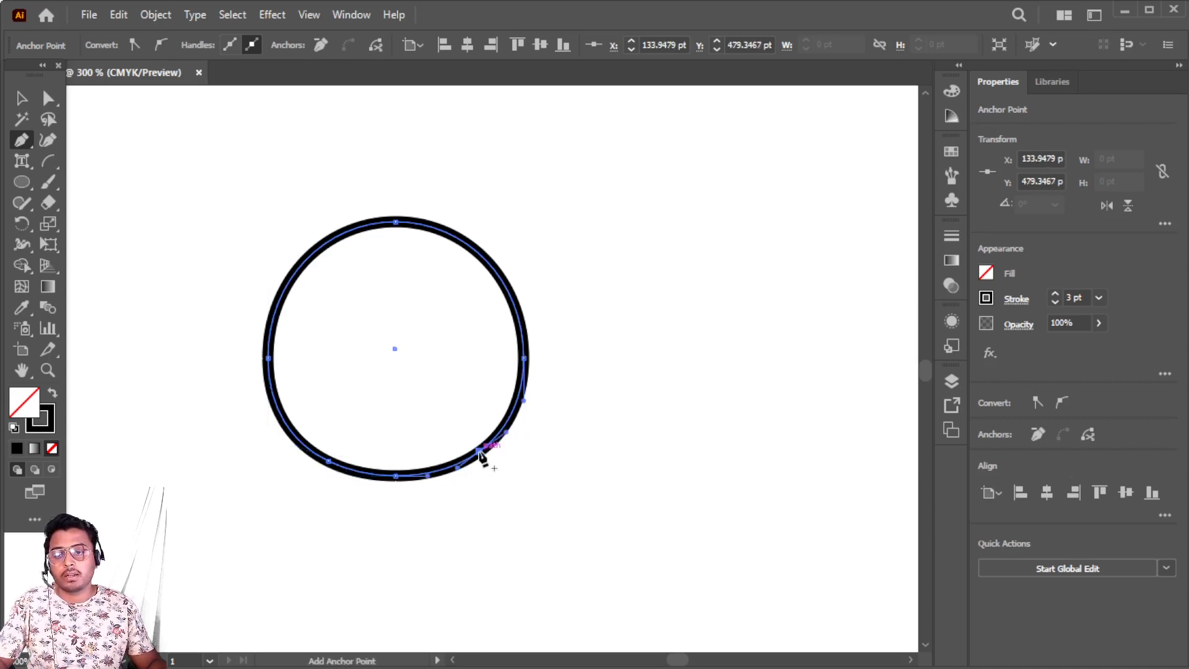
Move the two added lower anchors diagonally outward and down, placing the right one at about X 179, Y 481 pt.
click(48, 99)
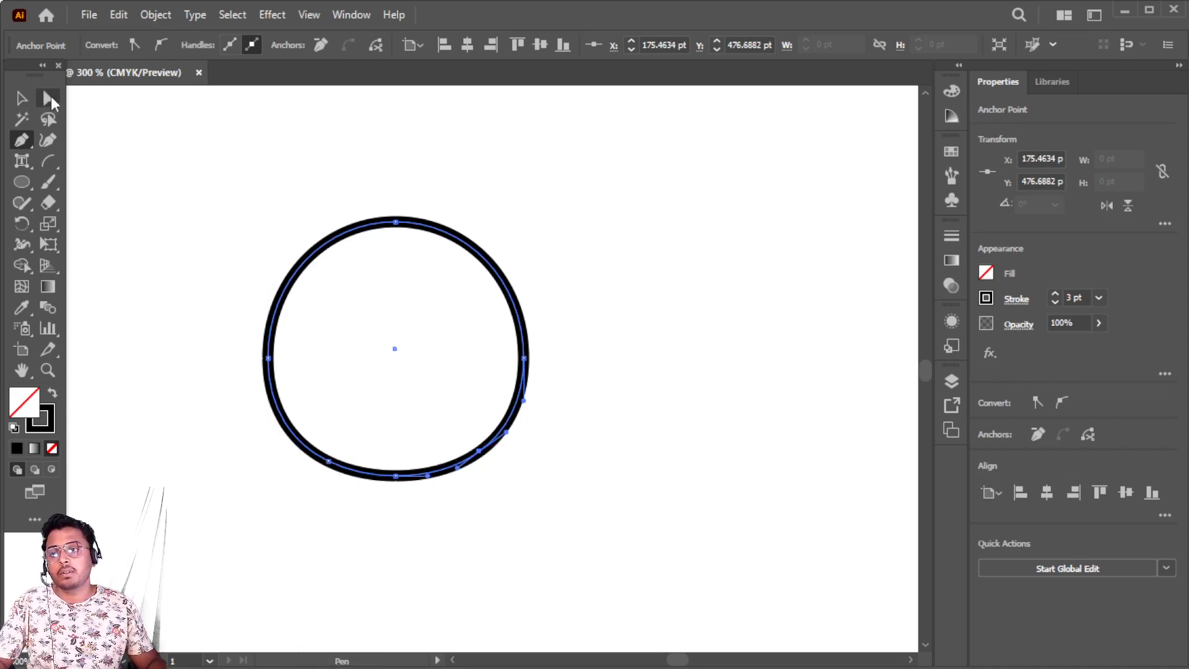
drag(328, 462, 315, 475)
drag(478, 455, 494, 473)
scroll(370, 369, up, 1)
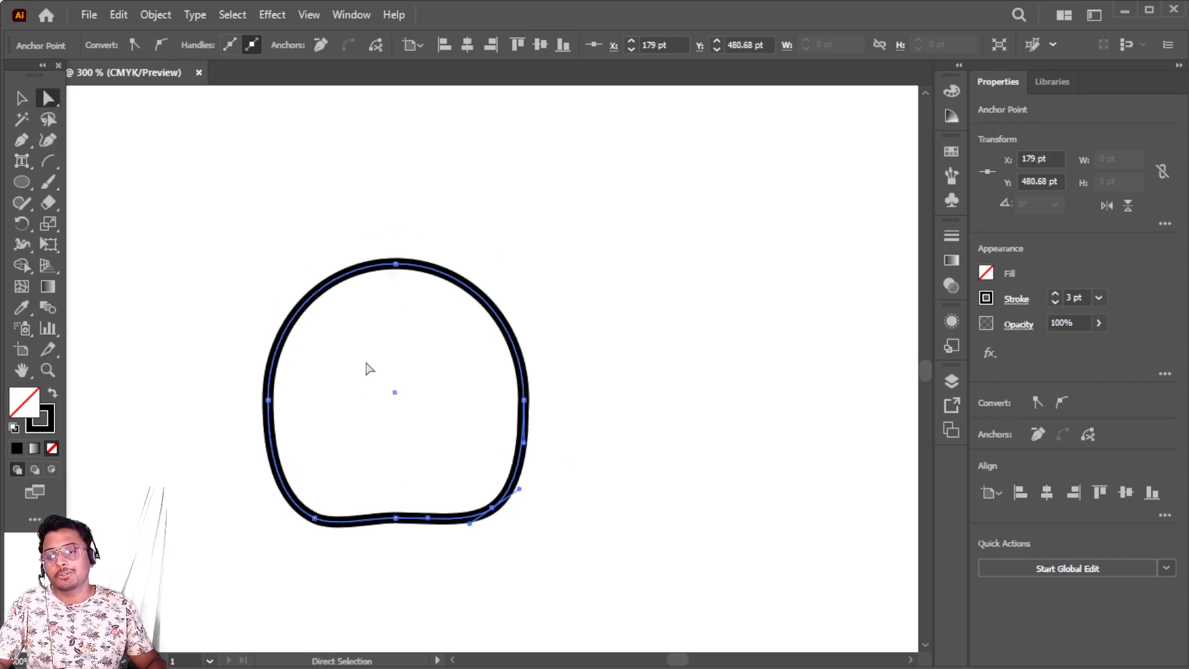
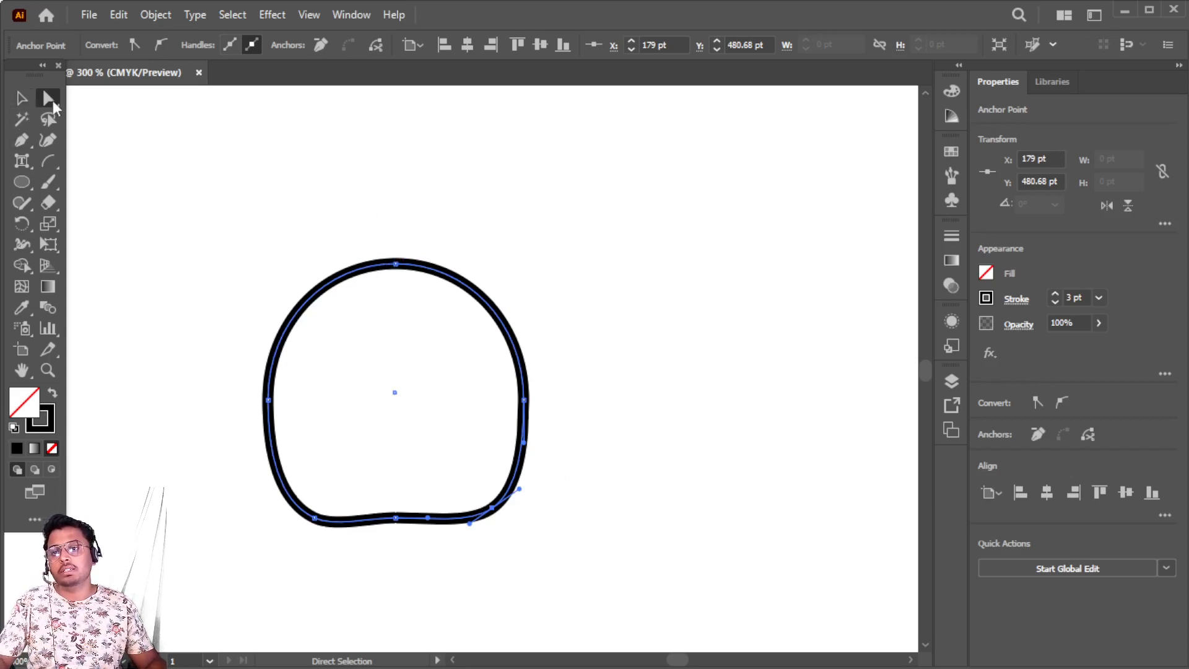
Try adding a Pen tool anchor point just left of the shape's top anchor and undo it.
click(22, 142)
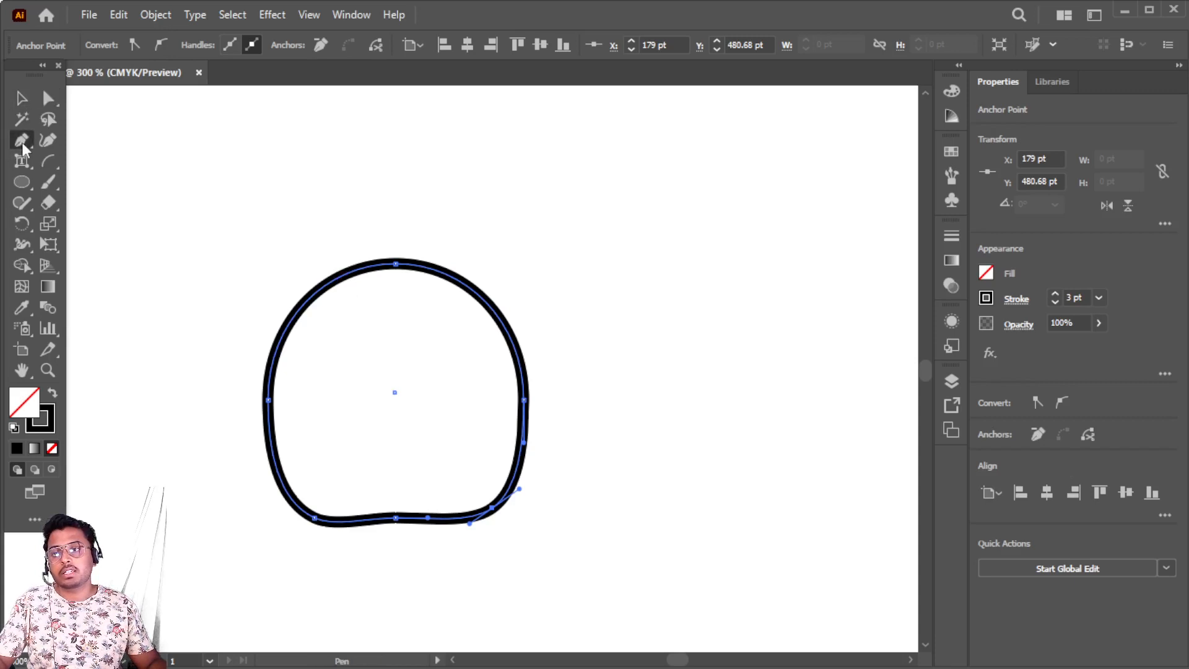
click(351, 272)
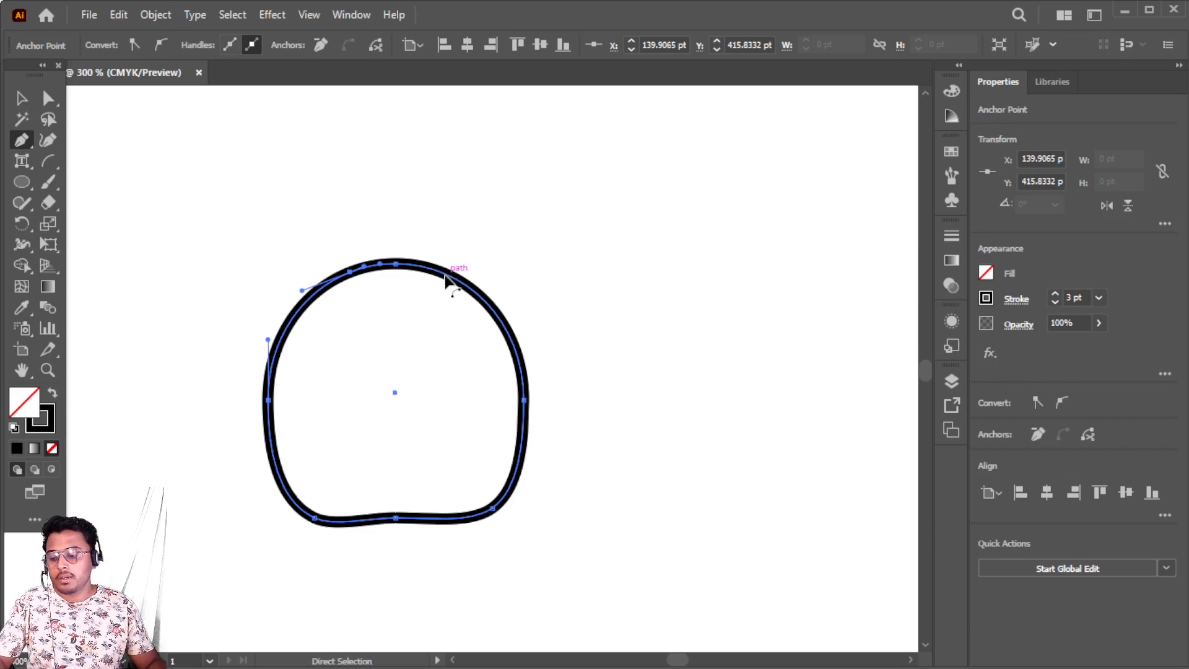
key(ctrl+z)
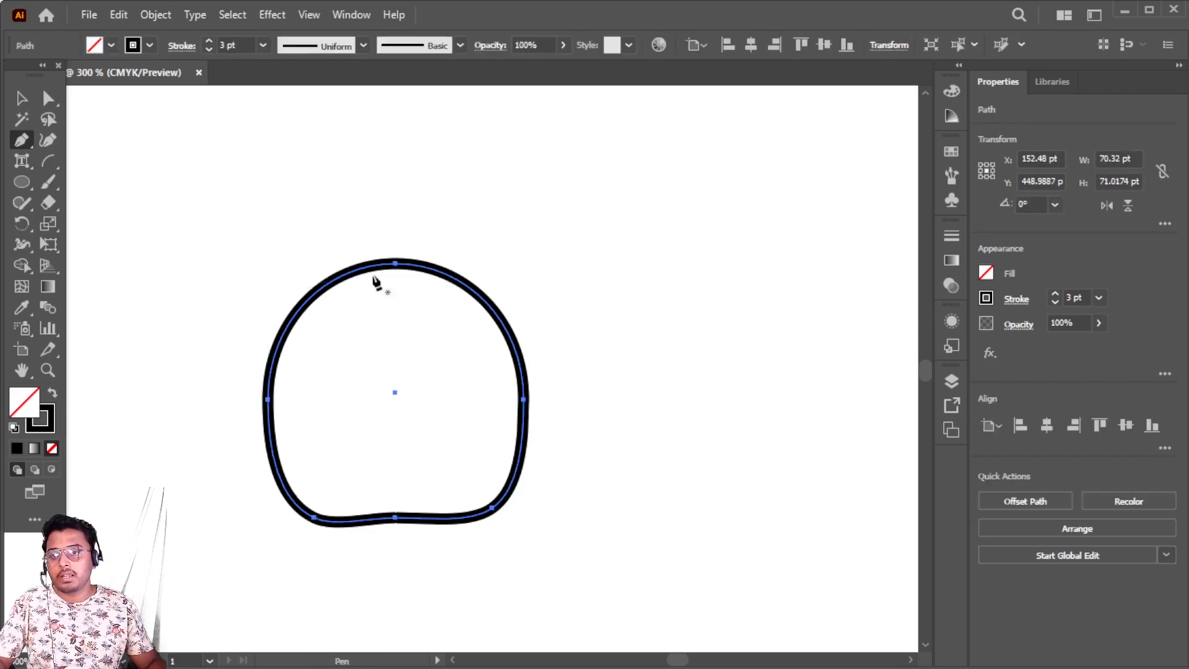
Add a Curvature tool point on each side of the shape's top anchor and pull that anchor down into a shallow dip.
click(46, 140)
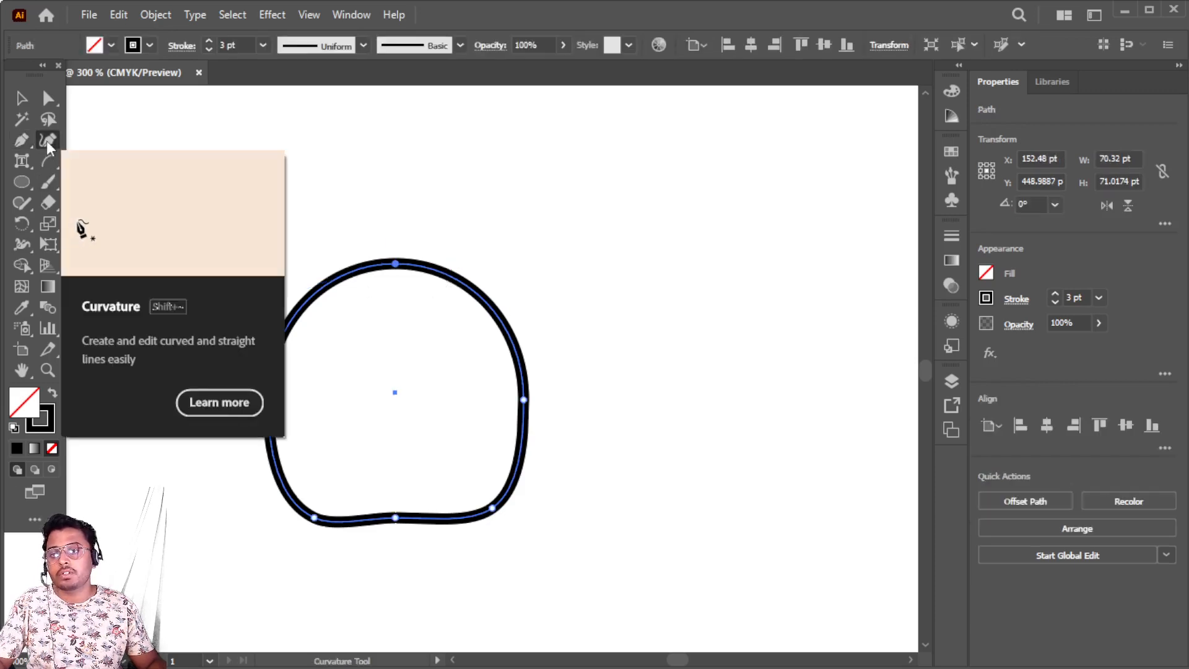
click(353, 271)
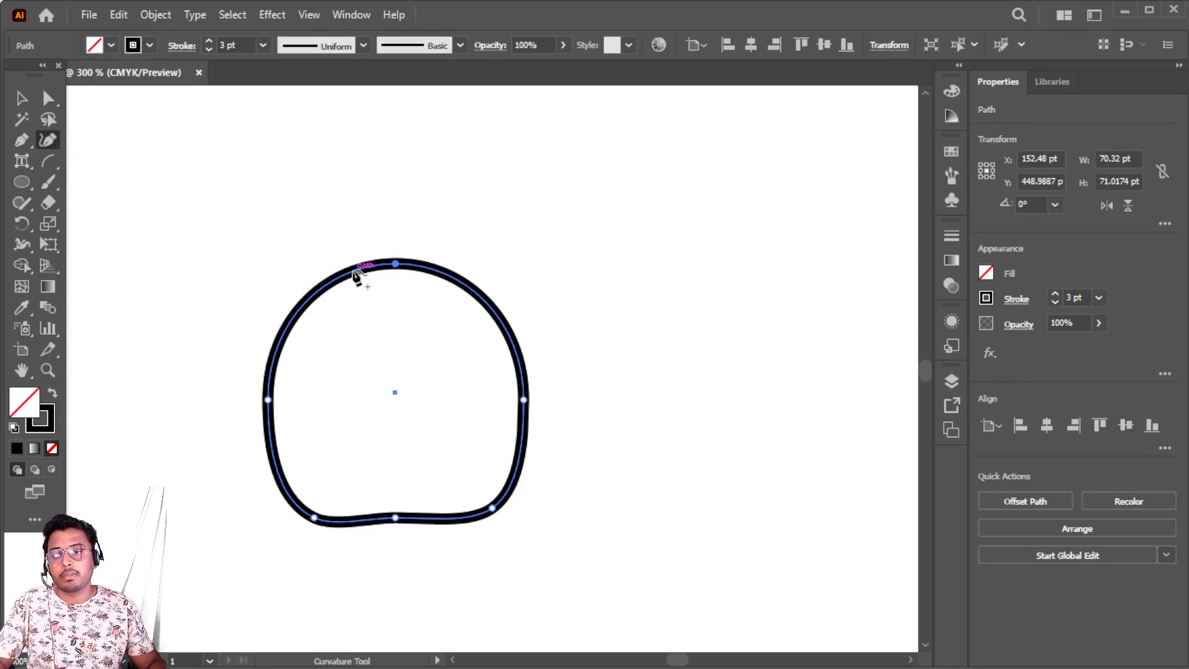
click(442, 278)
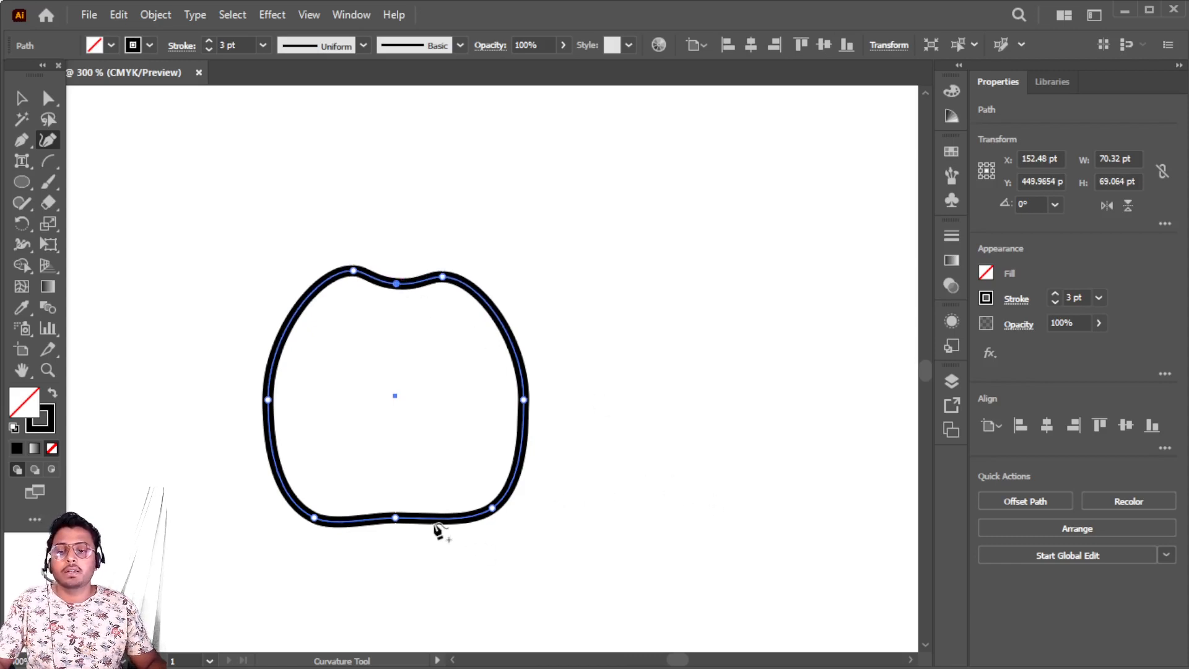
Shift the bottom middle anchor slightly left and add one Curvature point left of it and two right of it.
mouse_move(395, 518)
mouse_down()
mouse_move(393, 492)
mouse_move(389, 519)
mouse_up()
click(360, 518)
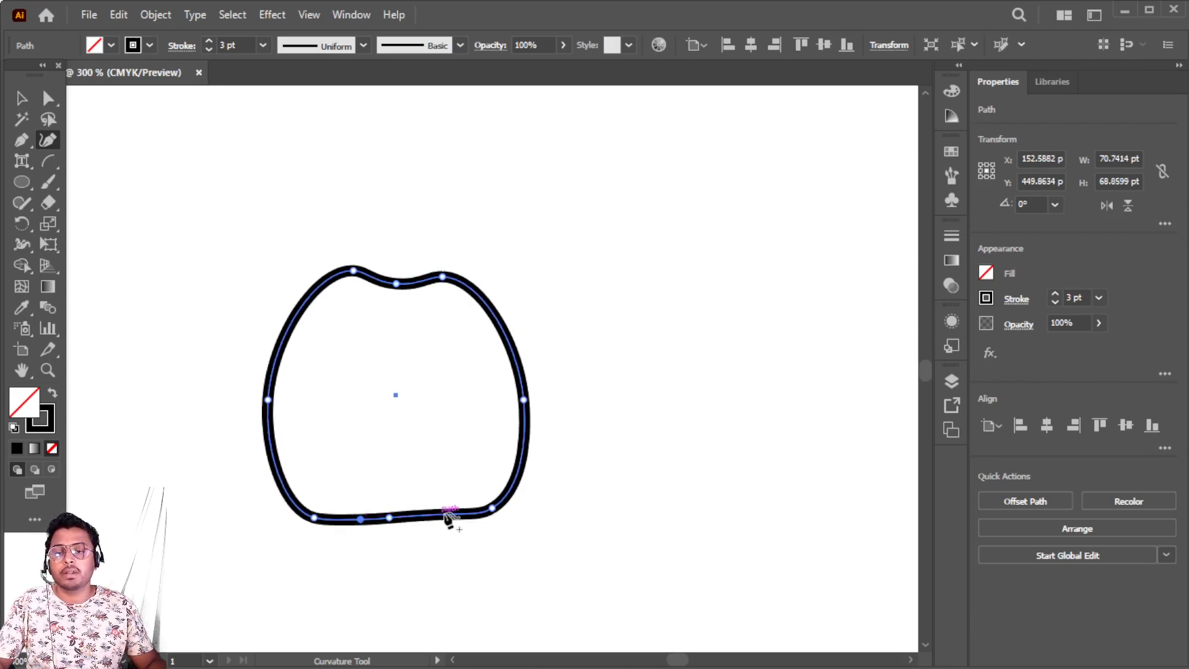
click(443, 514)
click(417, 515)
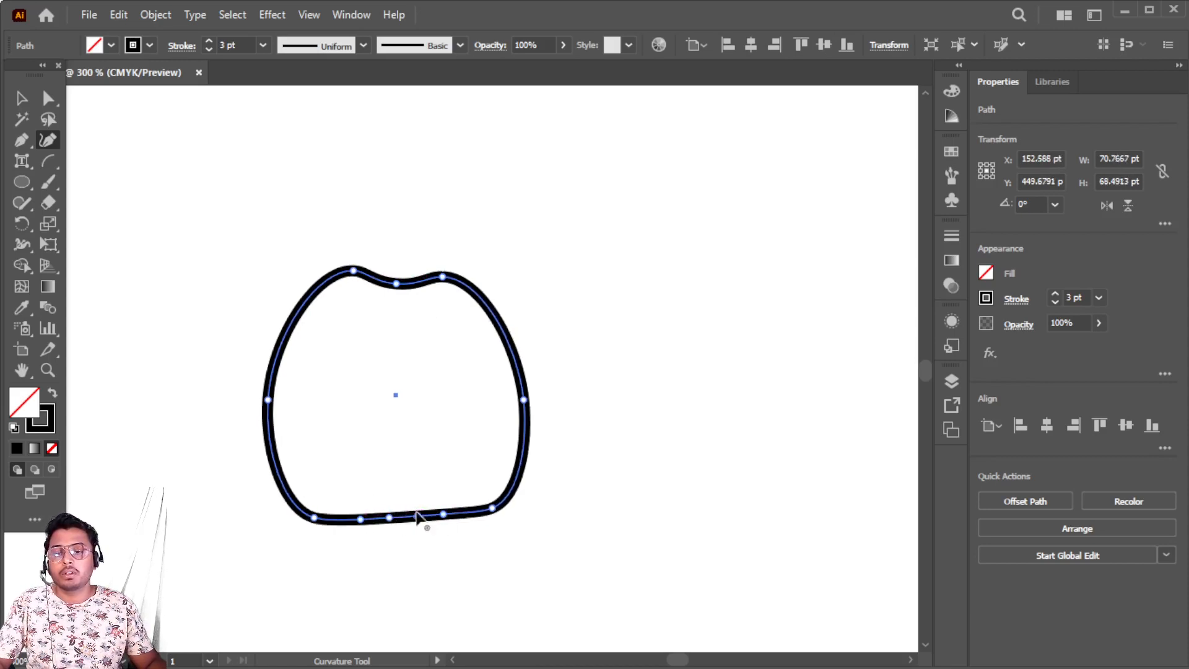
Refine the apple outline by raising the bottom middle point into a notch, flattening the top dip and moving the lower-right point outward.
drag(389, 519, 392, 509)
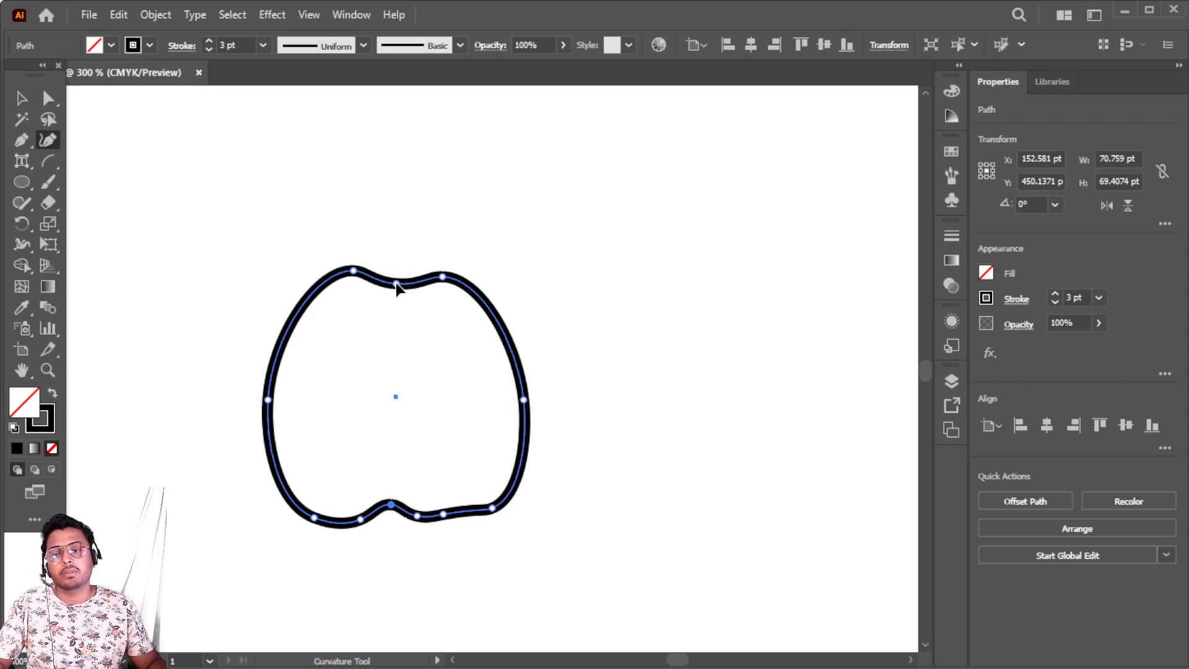
drag(396, 283, 396, 277)
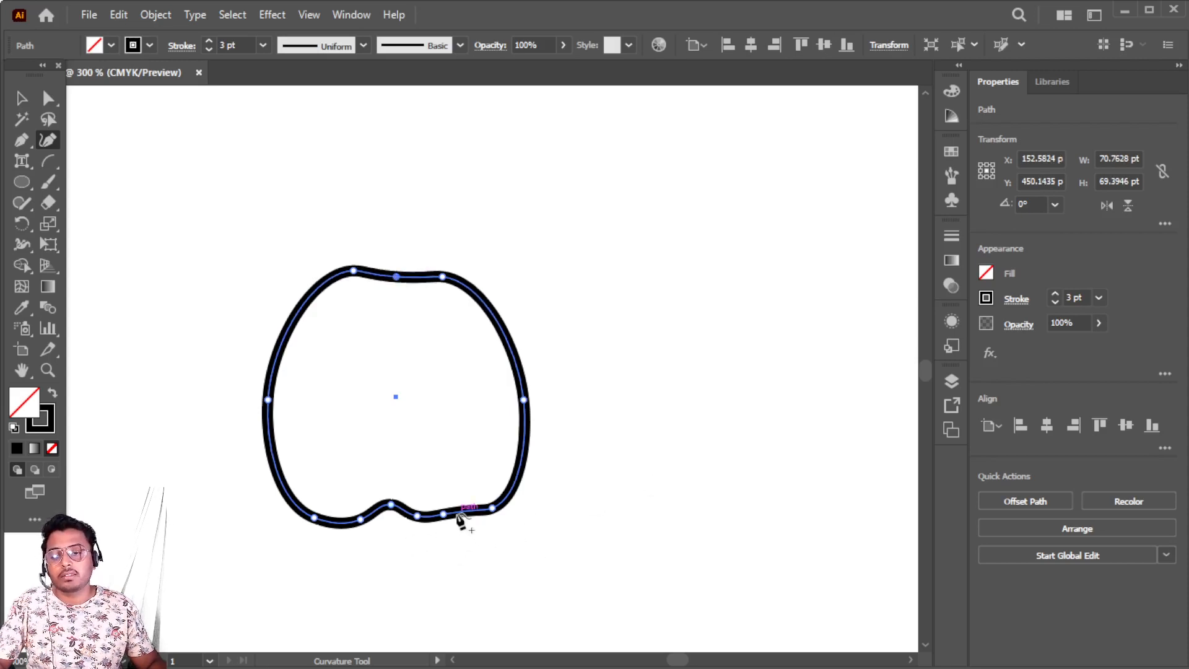
drag(444, 516, 458, 522)
scroll(561, 444, up, 3)
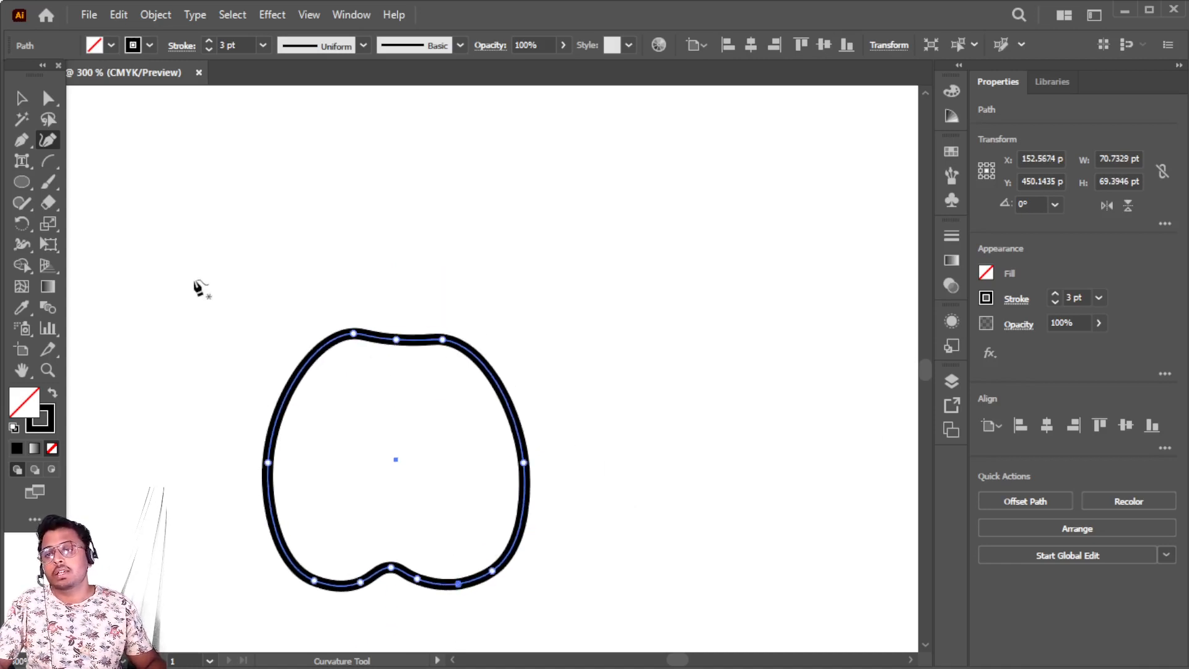
Draw an Arc tool stem rising rightward from the apple's top dip, about 34.4 pt wide and 28.6 pt high.
right_click(46, 163)
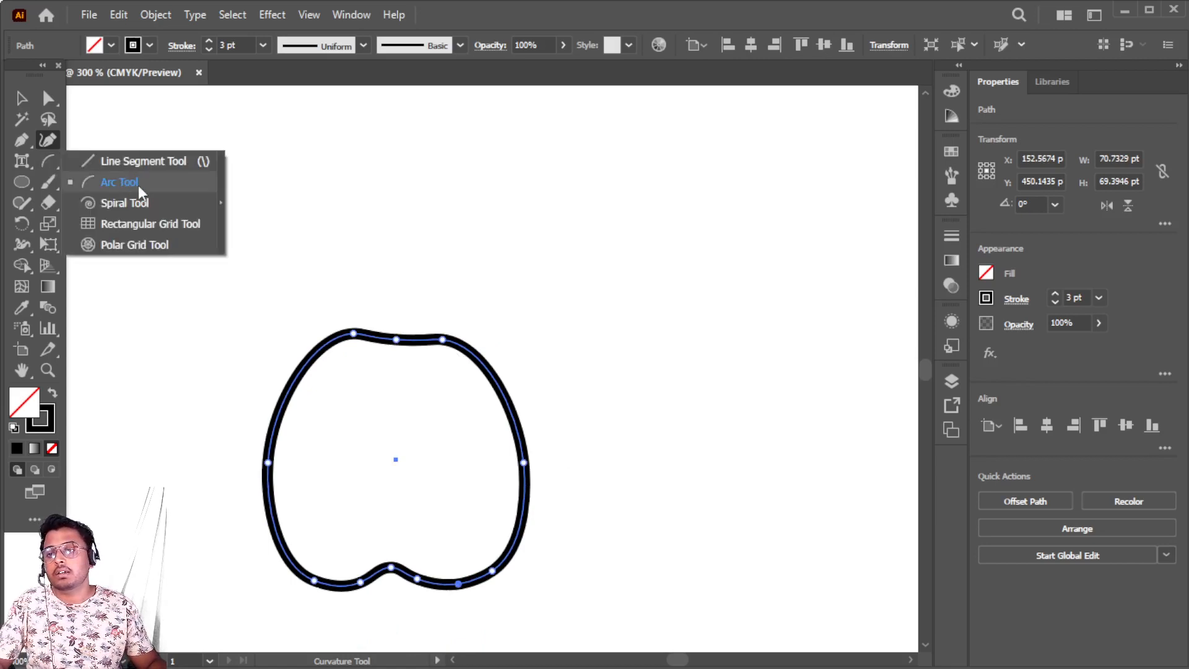
click(139, 185)
drag(442, 234, 460, 261)
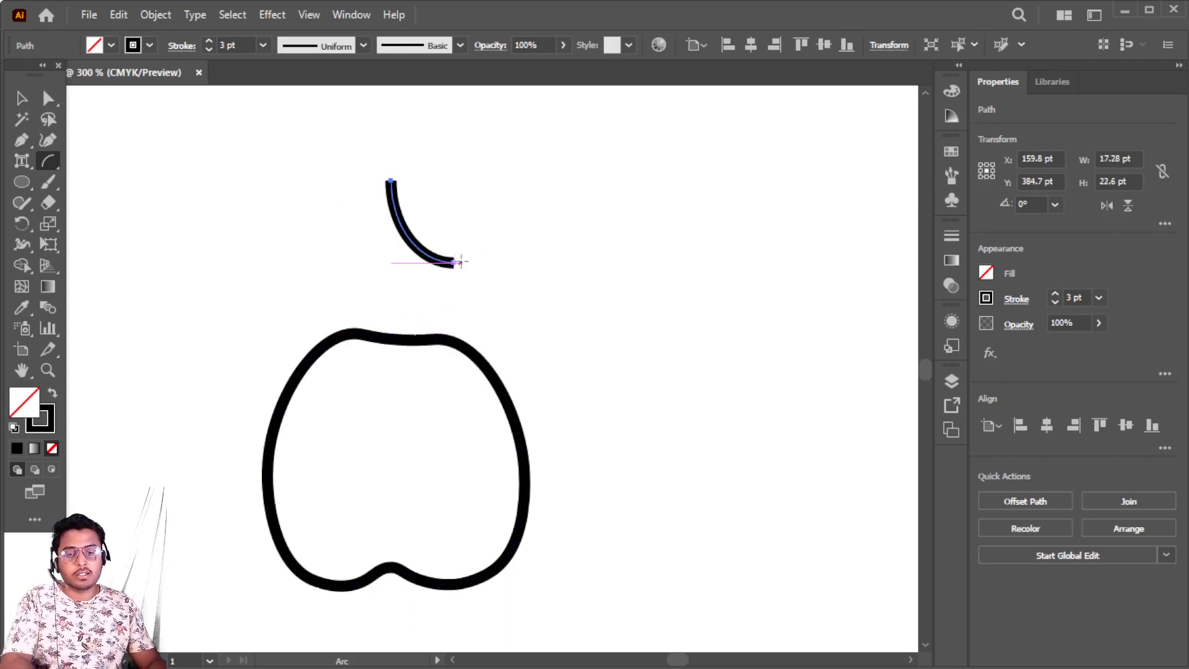
key(ctrl+z)
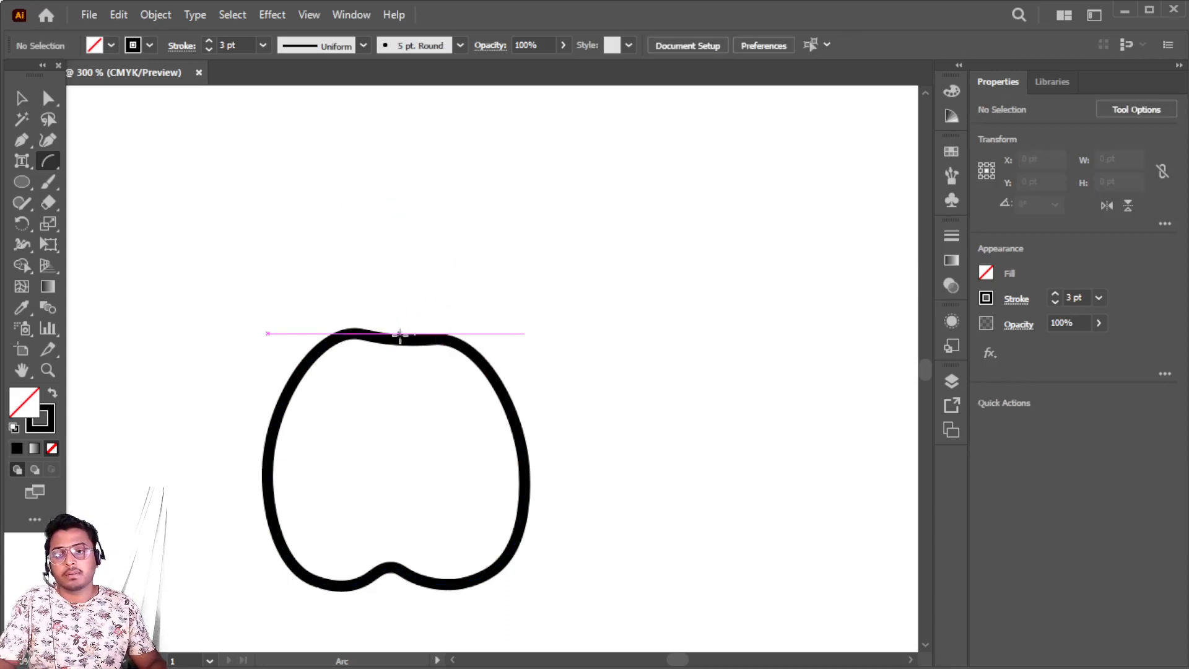
mouse_move(400, 335)
mouse_down()
mouse_move(415, 247)
mouse_move(483, 252)
mouse_move(468, 235)
mouse_move(496, 257)
mouse_move(491, 241)
mouse_move(492, 250)
mouse_move(512, 234)
mouse_move(499, 231)
mouse_move(524, 236)
mouse_up()
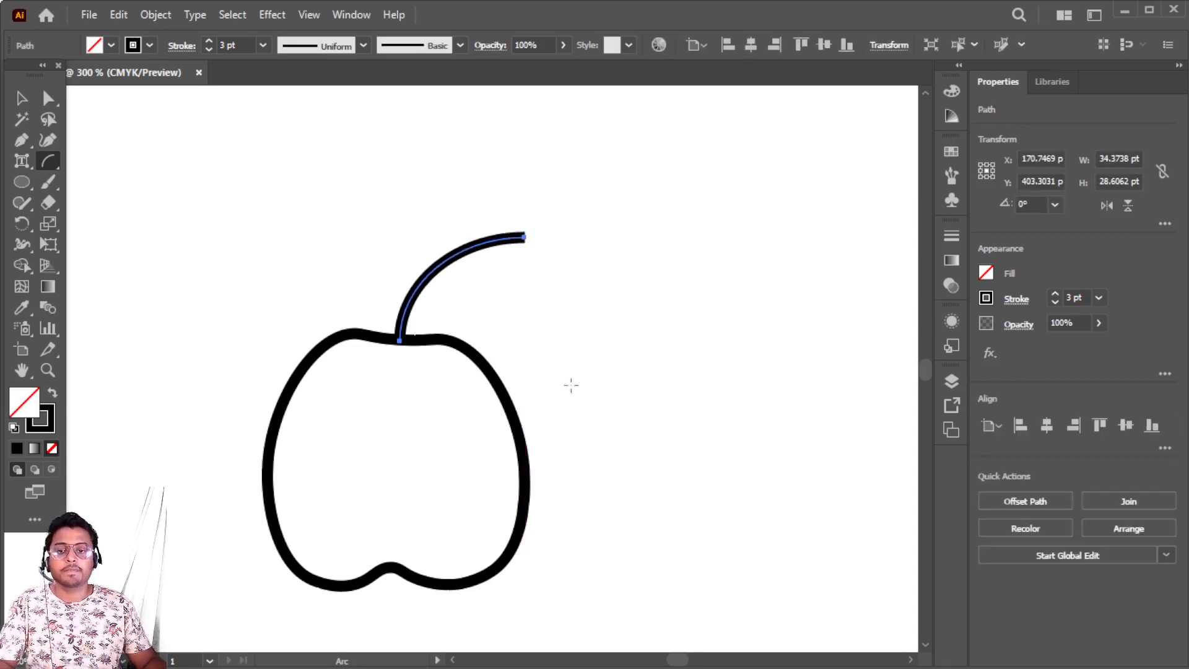
Draw an upright ellipse about 36.5 by 63.4 pt to the right of the apple and set its stroke to 1 pt.
click(23, 183)
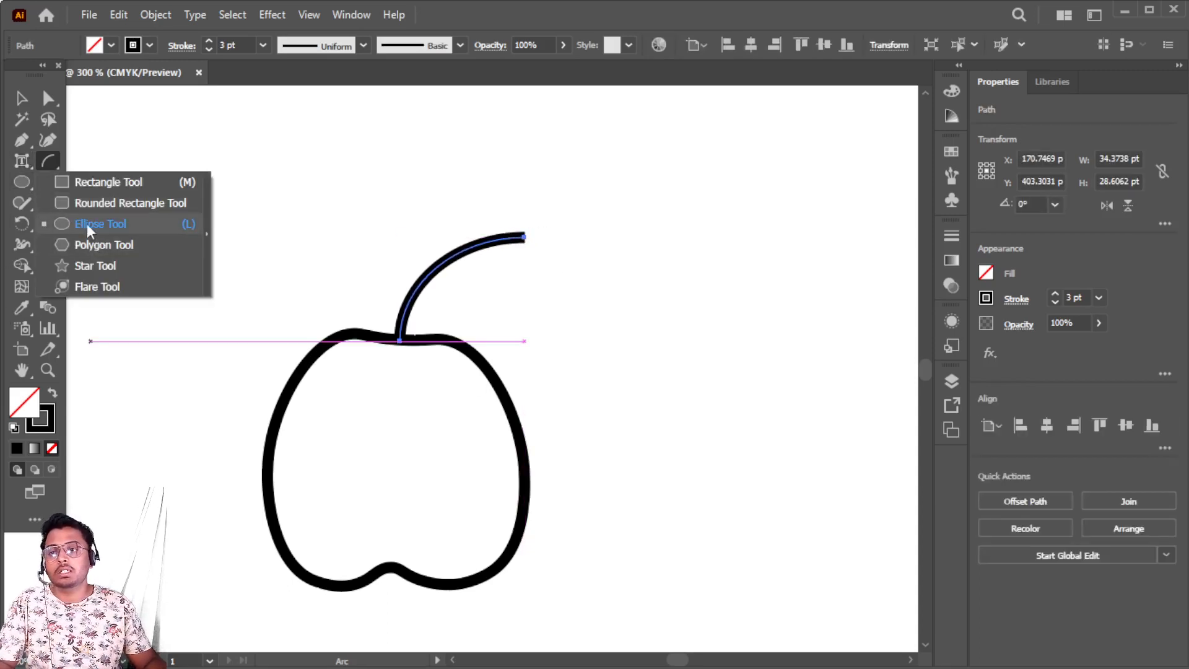
click(98, 224)
drag(729, 185, 861, 414)
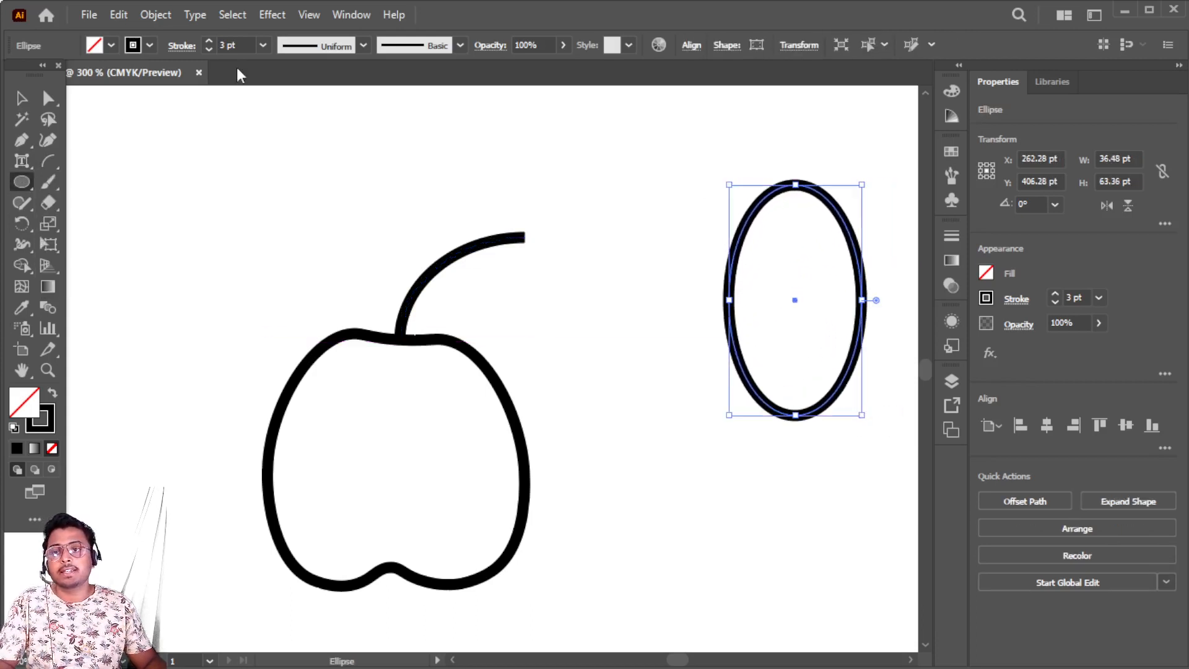
click(210, 48)
click(210, 47)
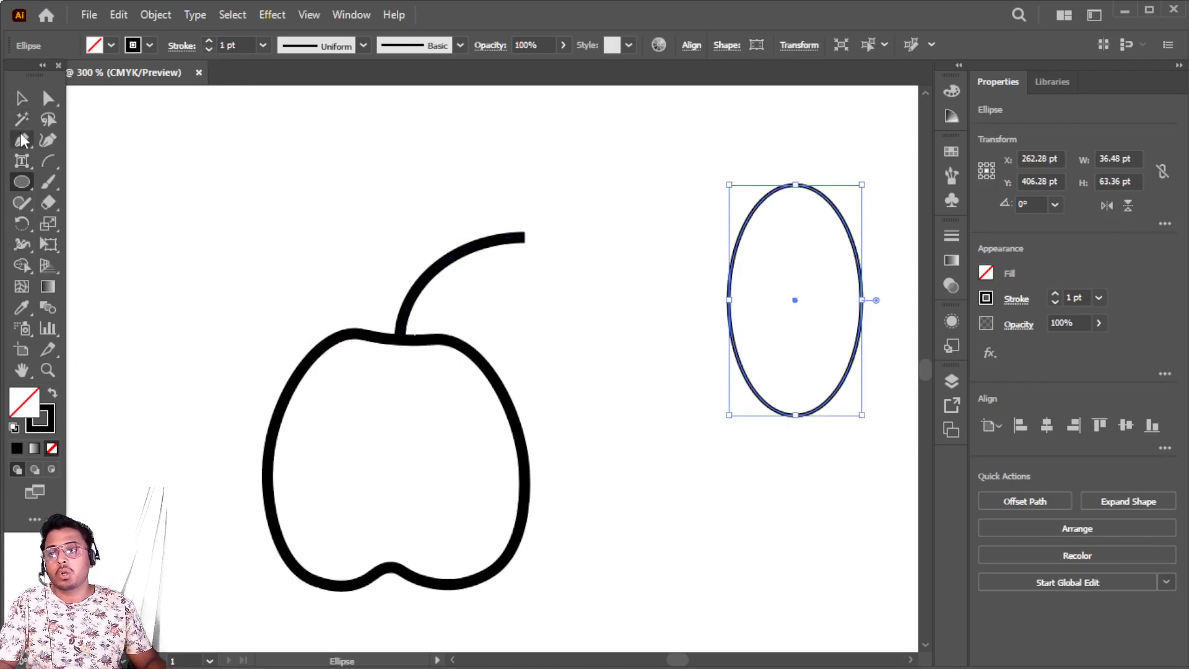
Convert the ellipse's top and bottom anchors to sharp corners with the Anchor Point tool, forming a leaf.
click(22, 140)
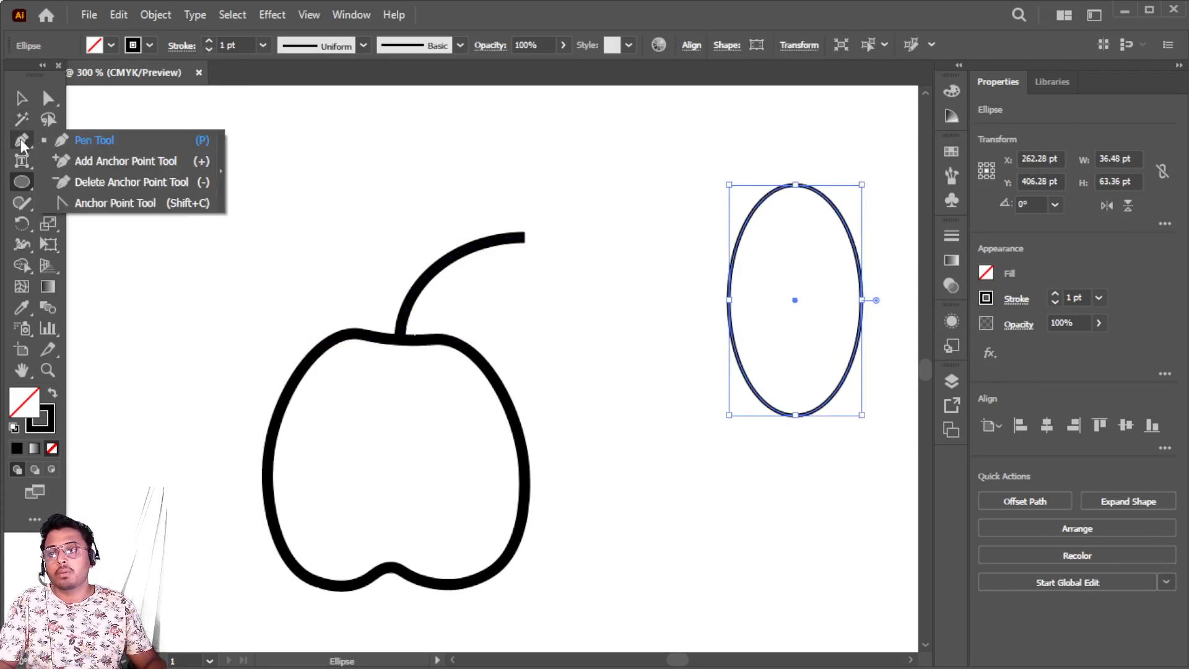
click(105, 204)
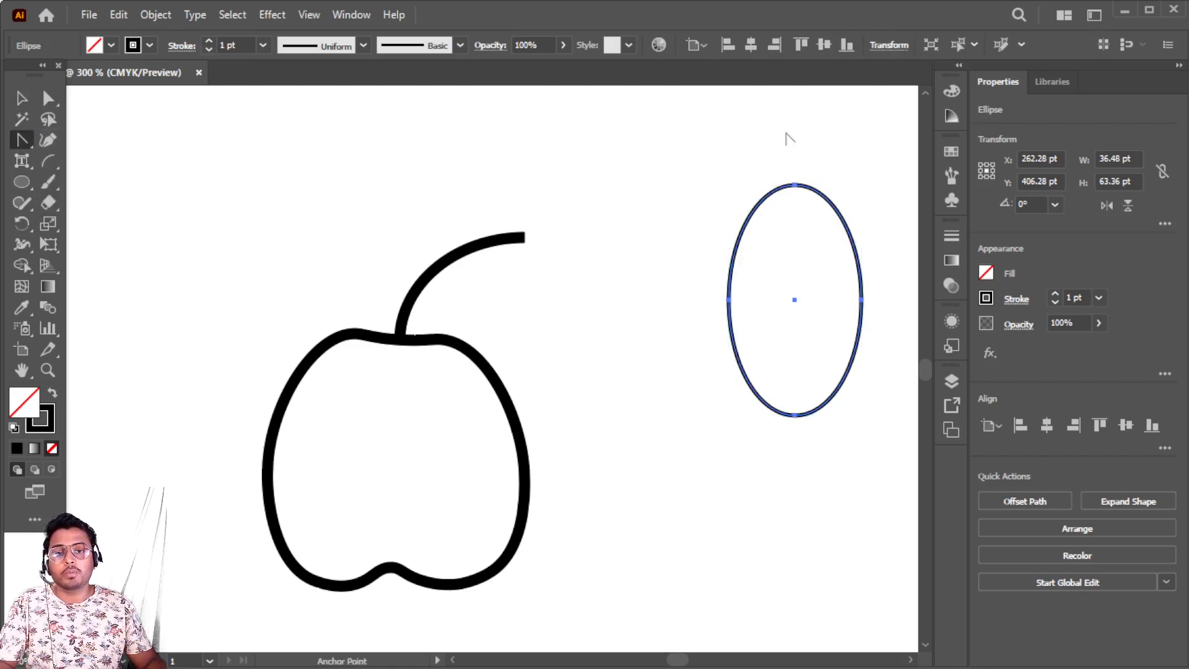
click(795, 185)
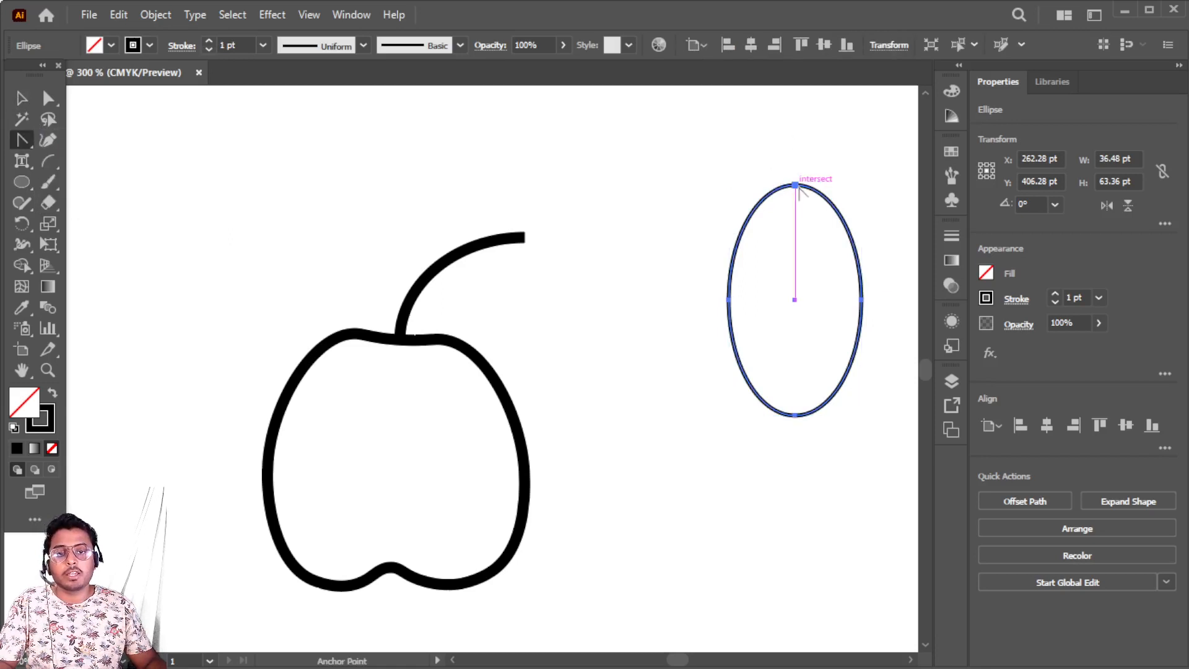
click(795, 416)
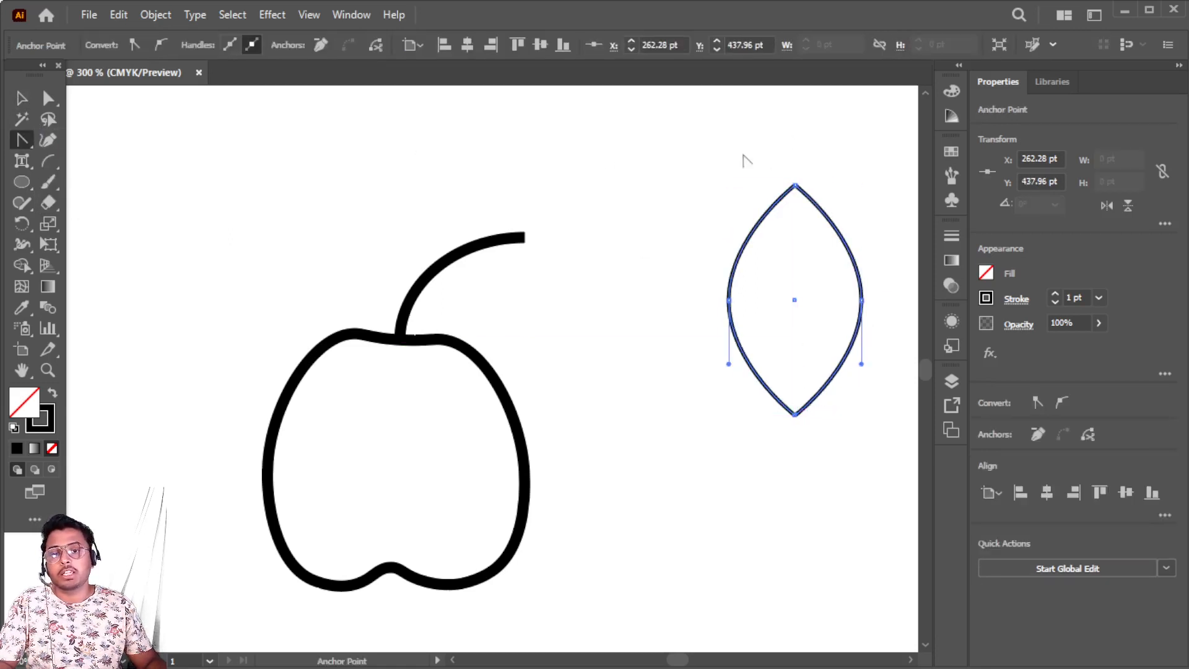
Scale the leaf down to about half its size and fill it with green.
click(22, 99)
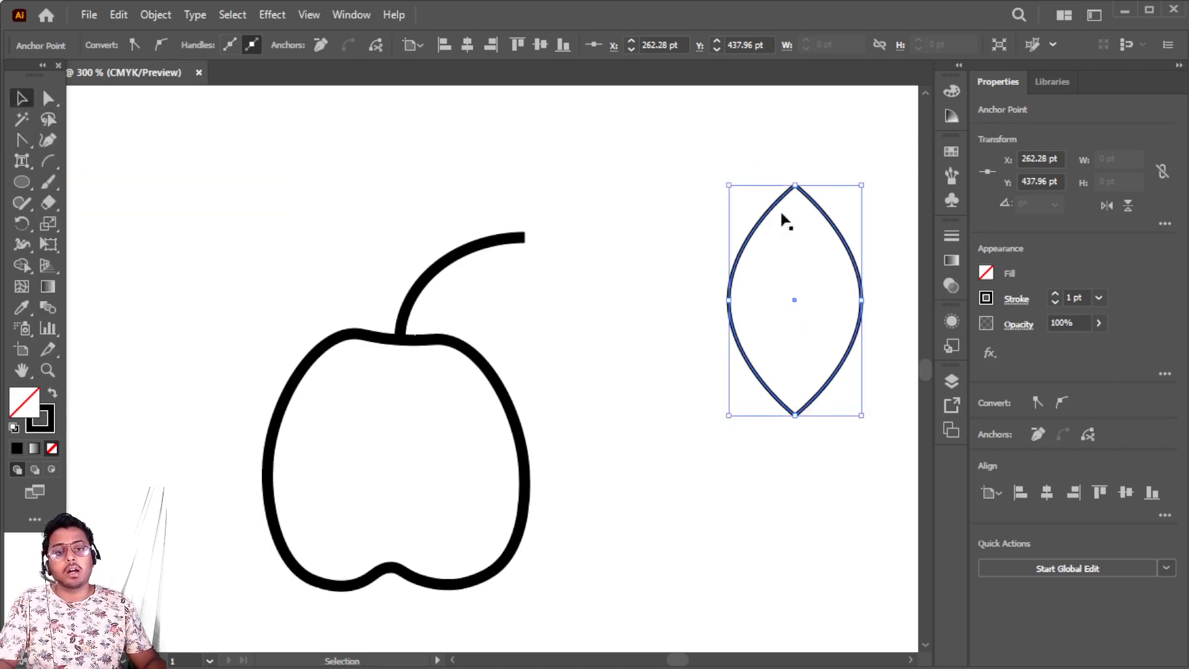
drag(861, 185, 797, 291)
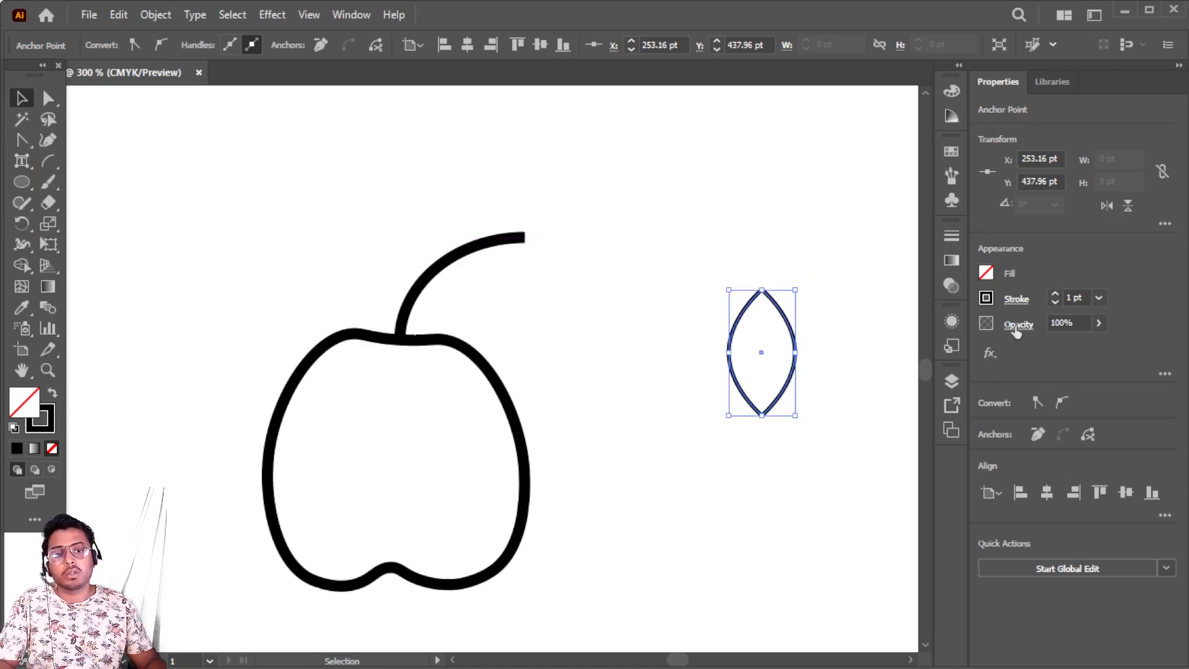
click(986, 273)
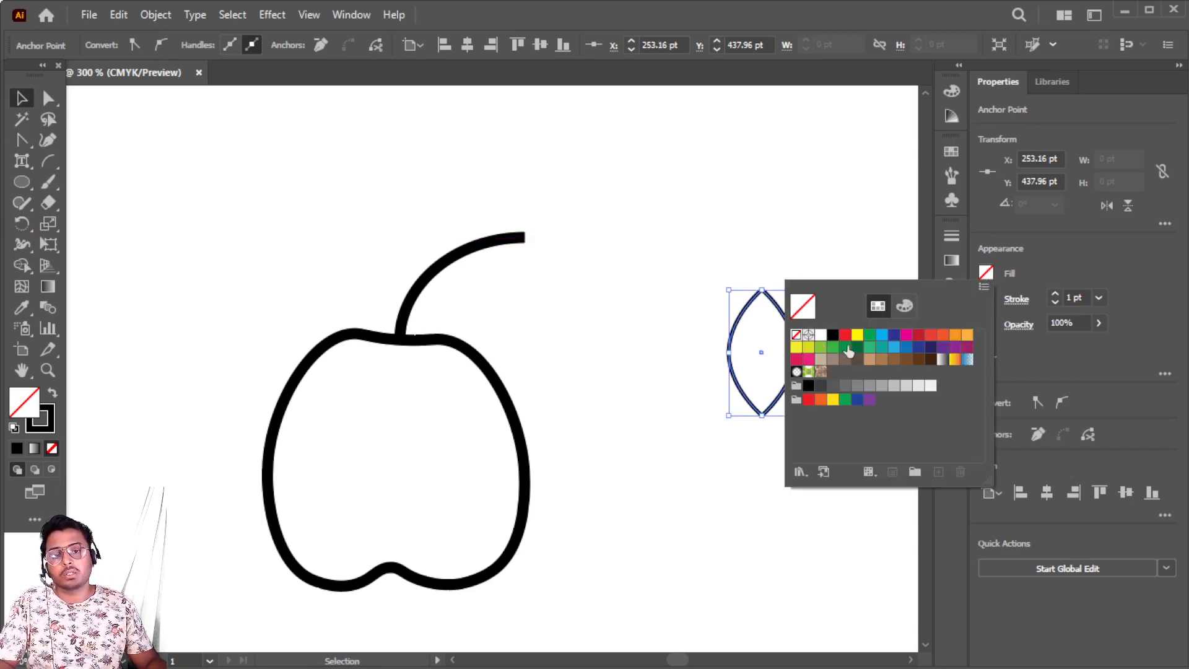
click(870, 336)
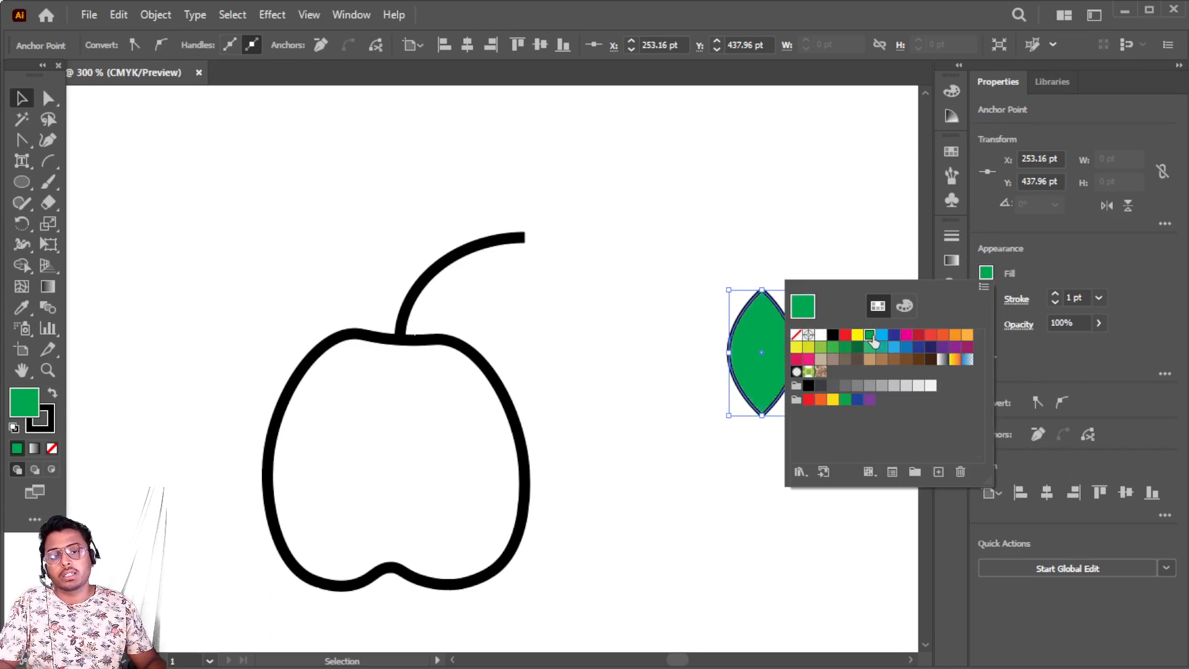
click(757, 323)
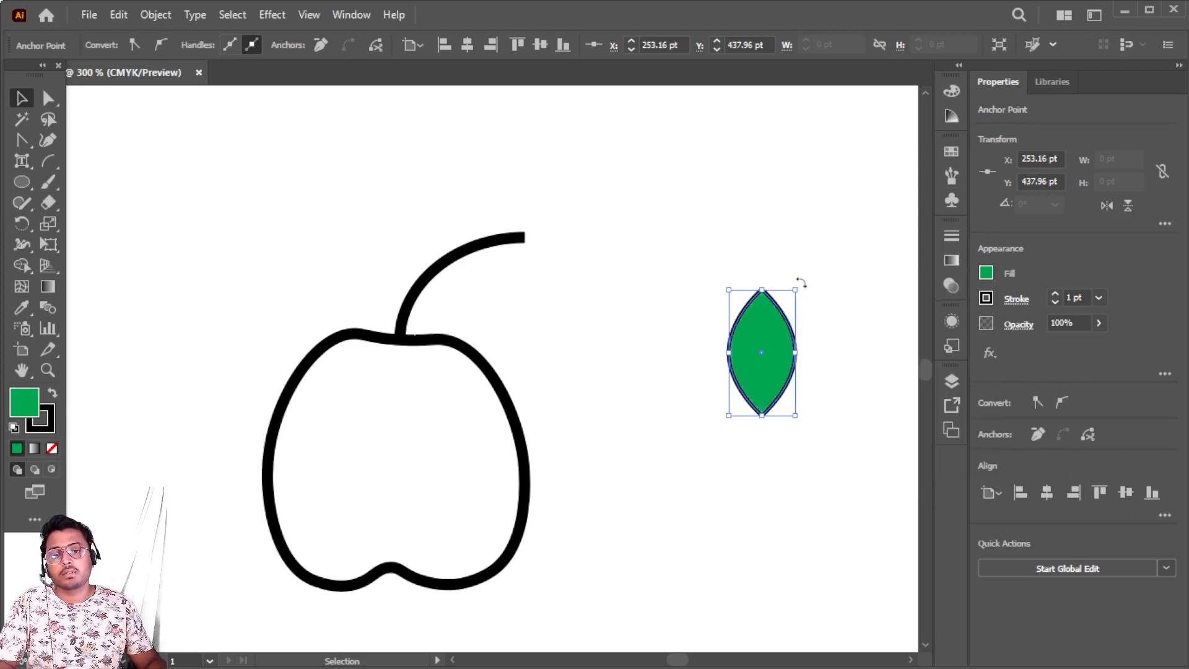
Rotate the leaf to about 244.4° and place it under the stem with one tip touching the stem.
drag(801, 283, 509, 315)
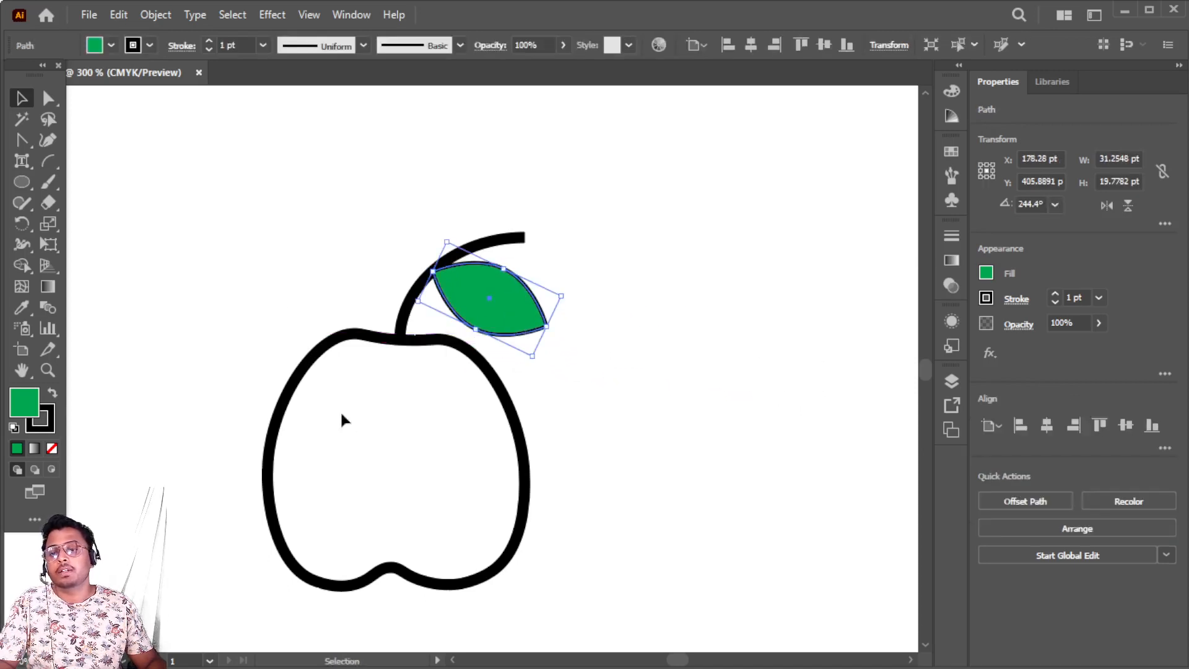
click(377, 468)
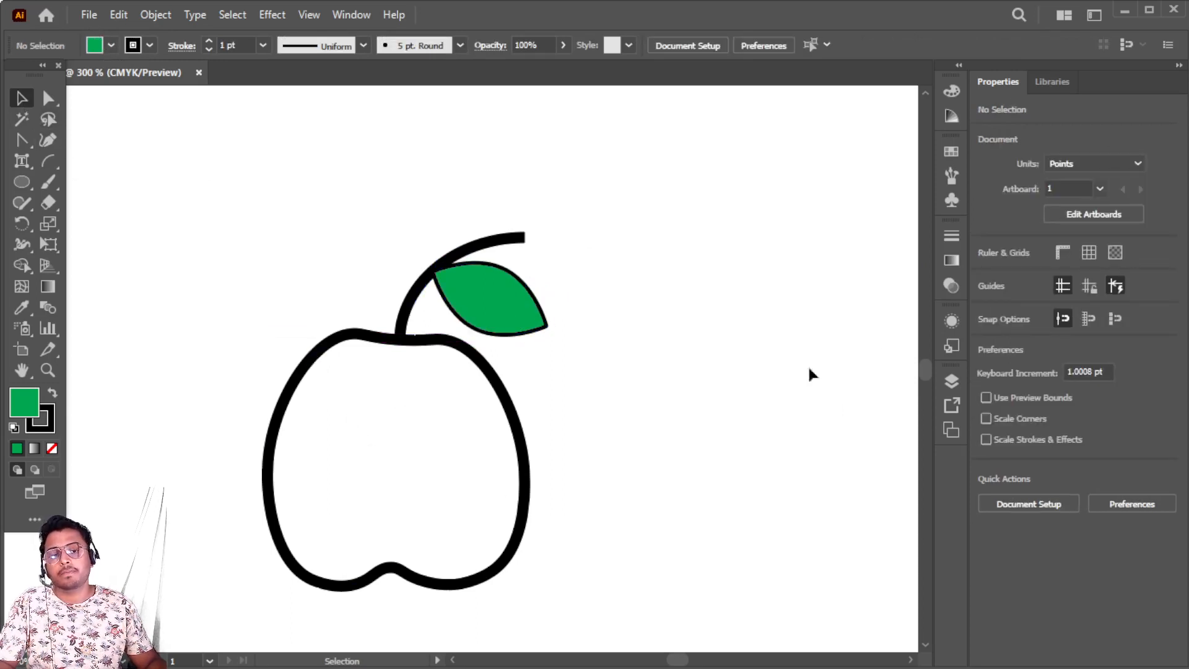
Try several fill colours on the apple body and settle on dark red.
click(487, 373)
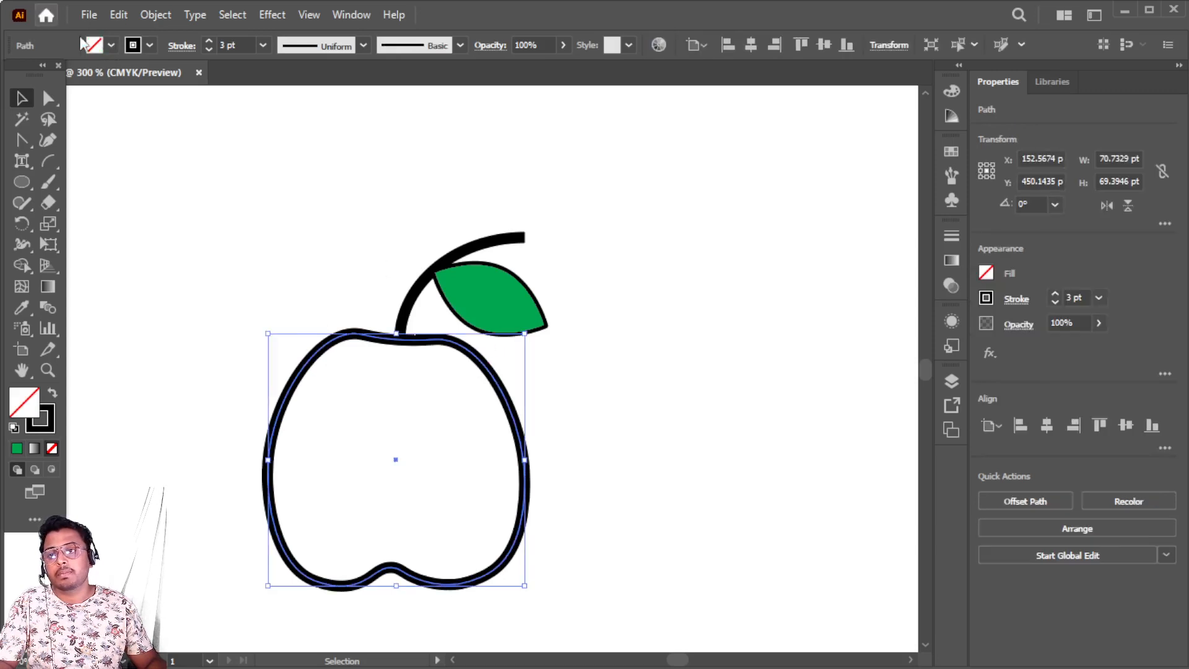
click(113, 47)
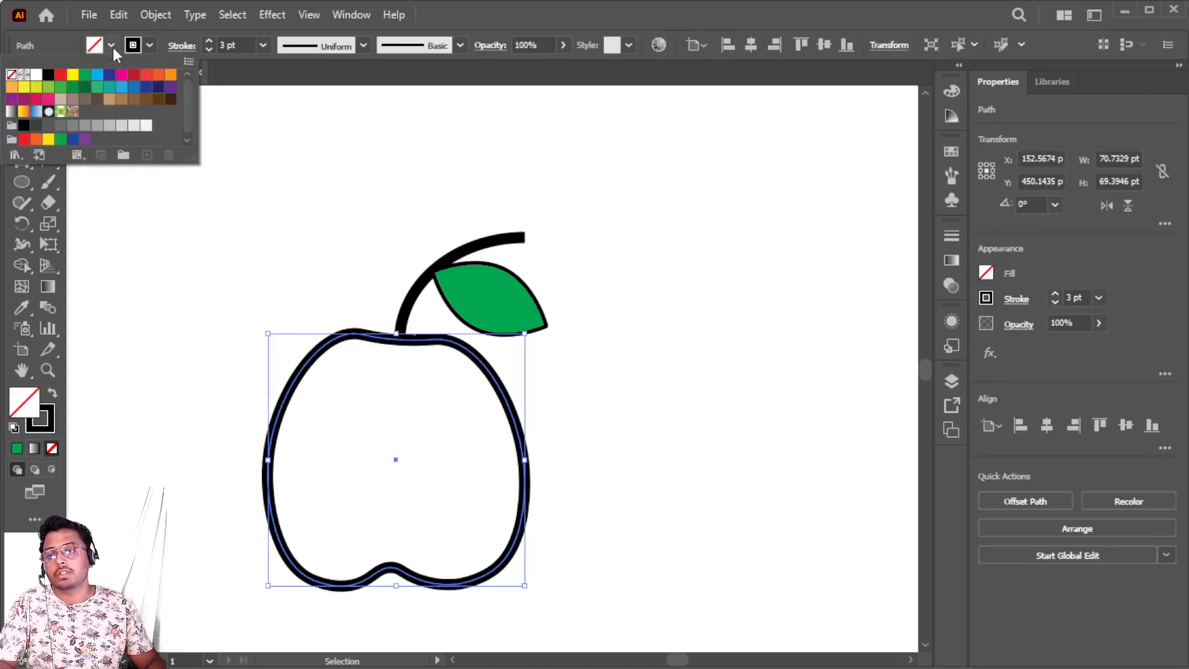
click(146, 75)
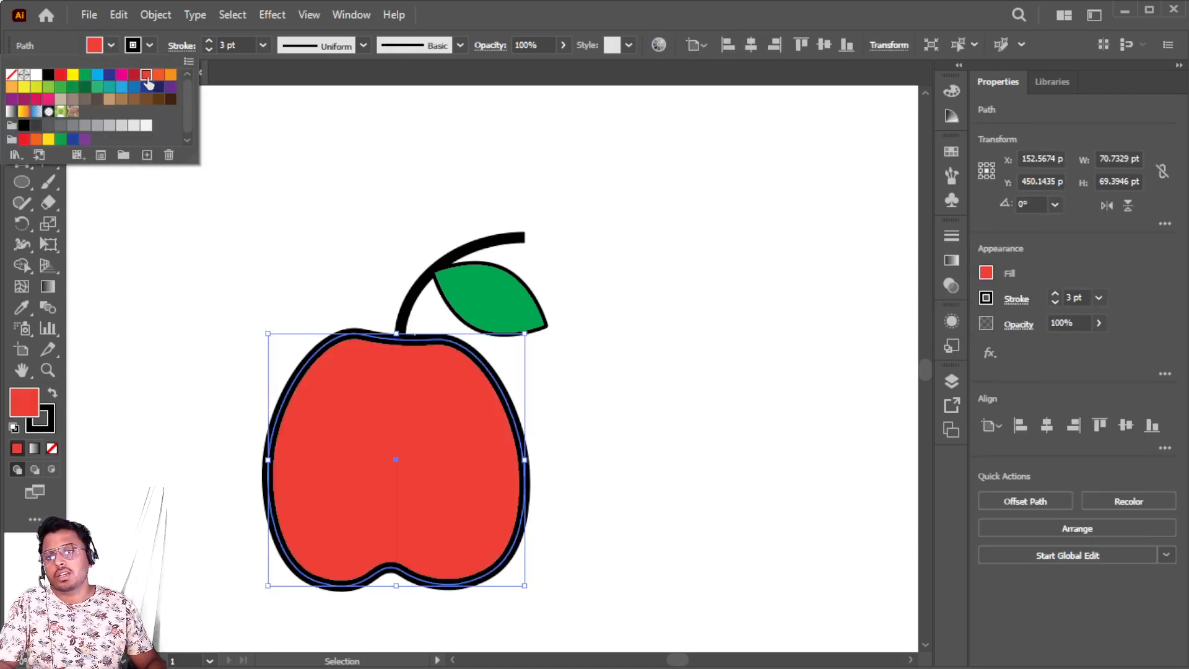
click(133, 75)
click(122, 74)
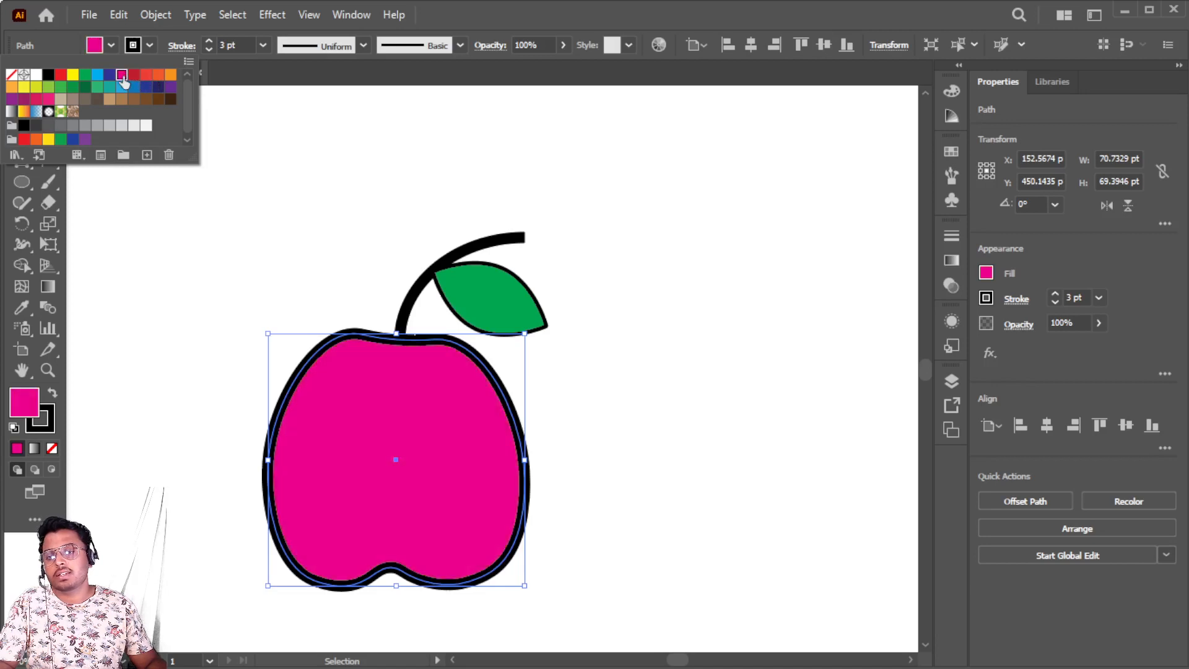
click(134, 75)
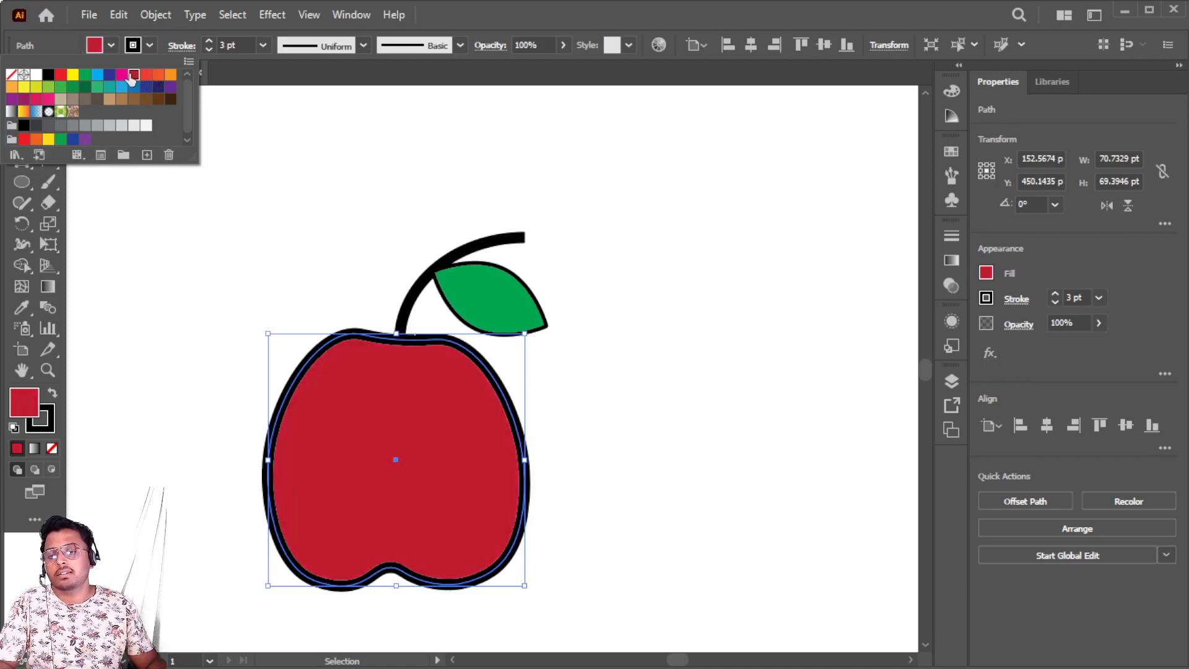
click(837, 325)
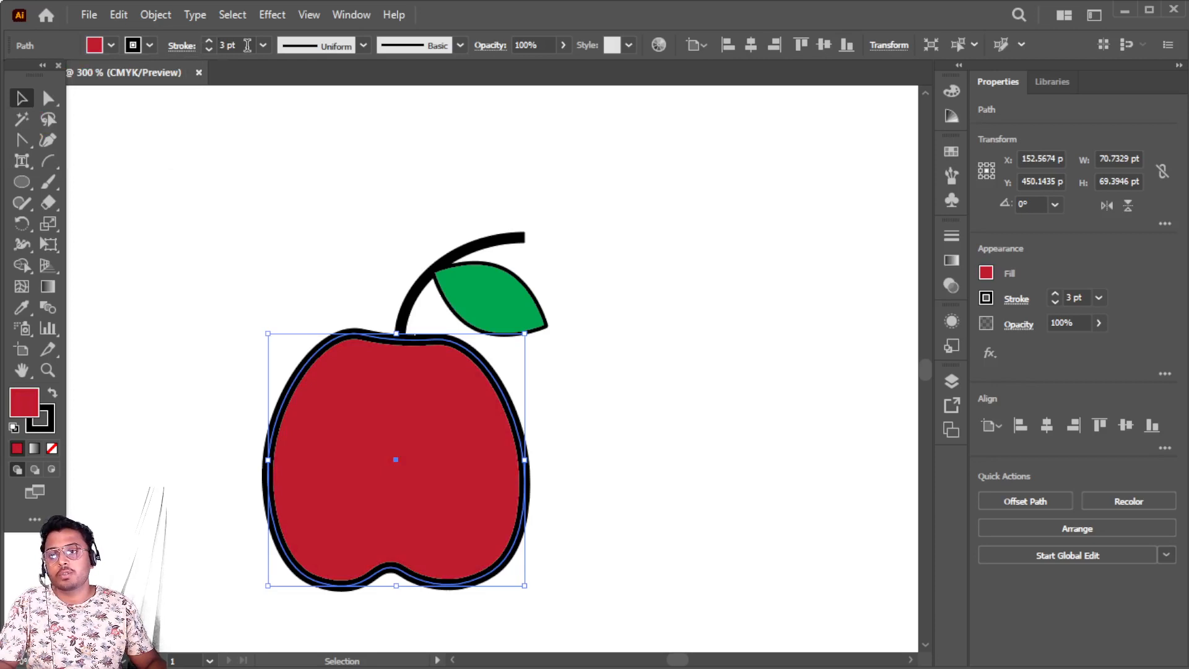
Reduce the apple body's stroke weight to 1 pt and deselect it.
click(209, 51)
click(209, 50)
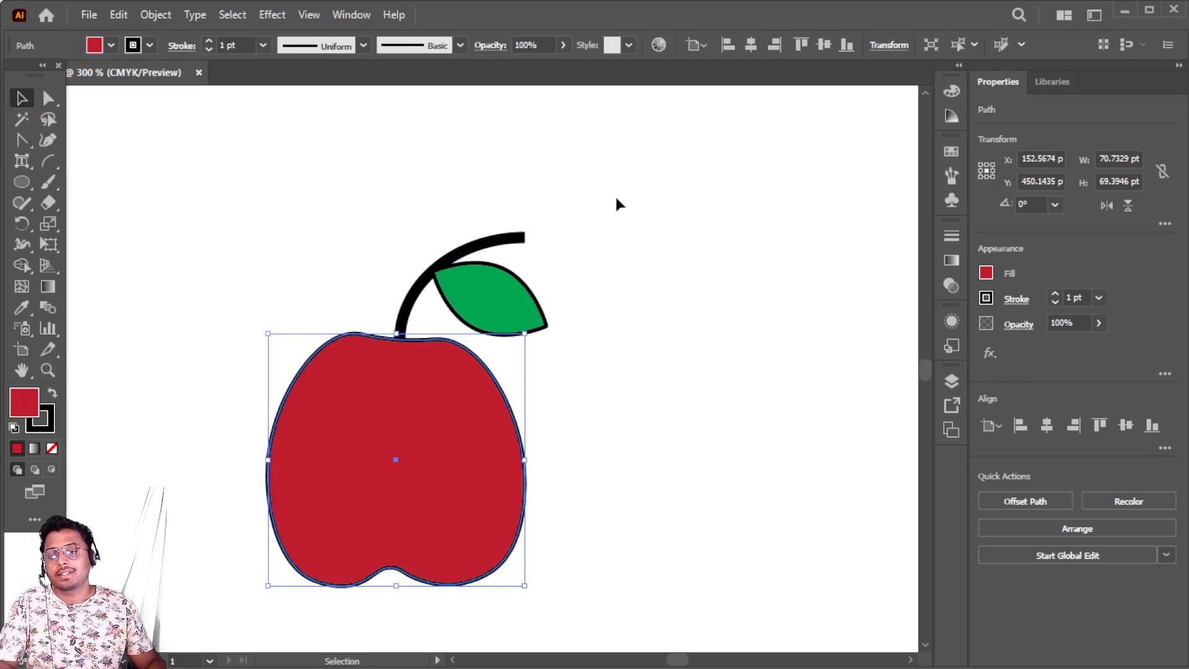
click(697, 237)
scroll(697, 237, down, 2)
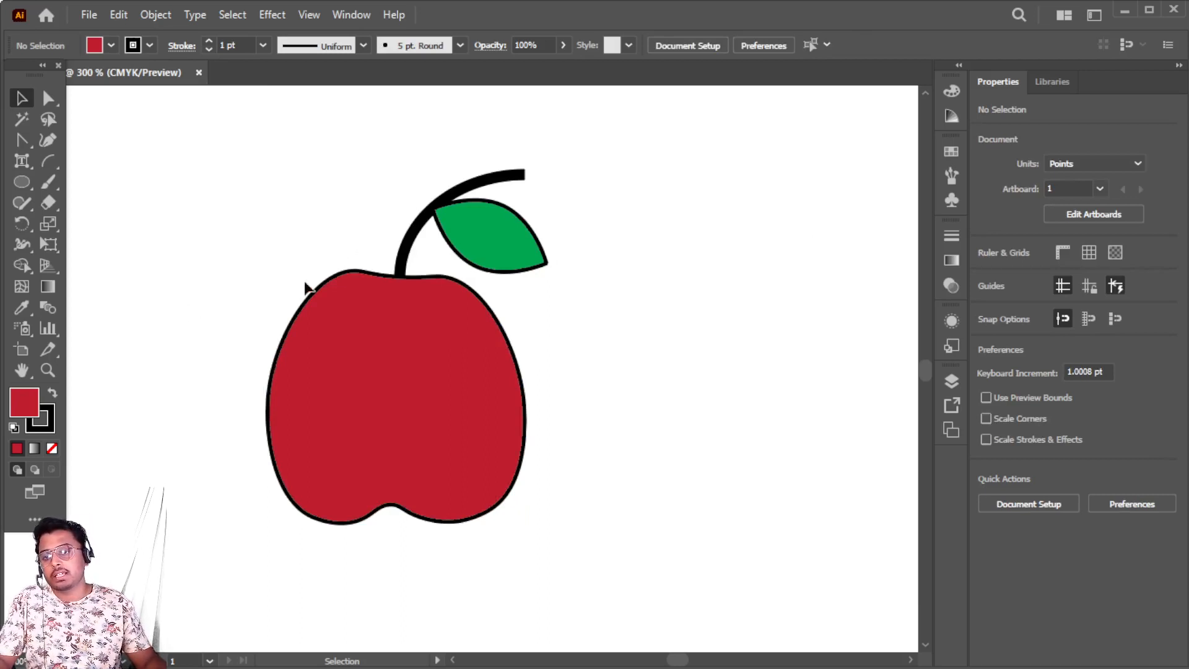
click(45, 158)
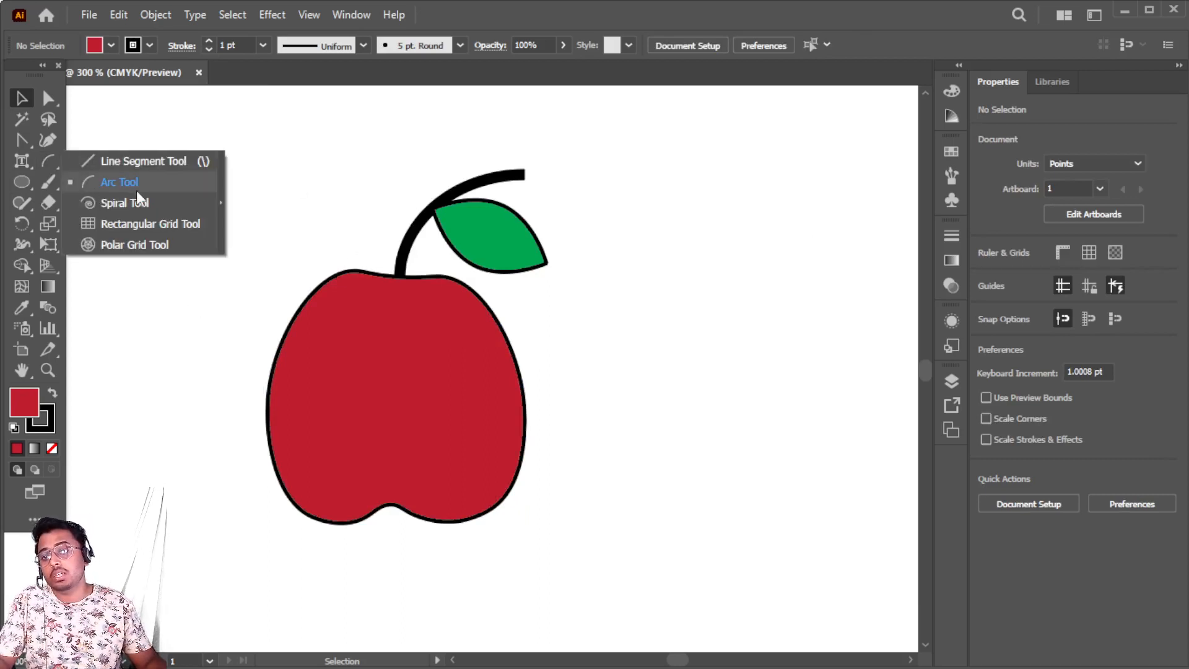
click(717, 427)
scroll(716, 427, down, 2)
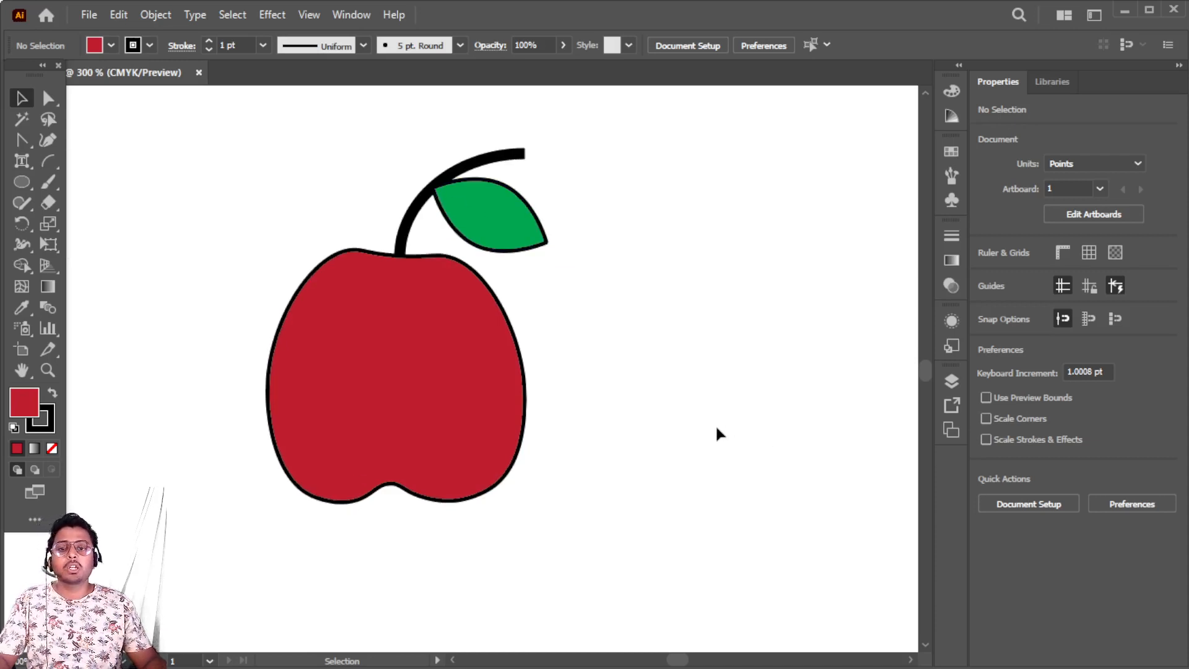
scroll(717, 428, up, 2)
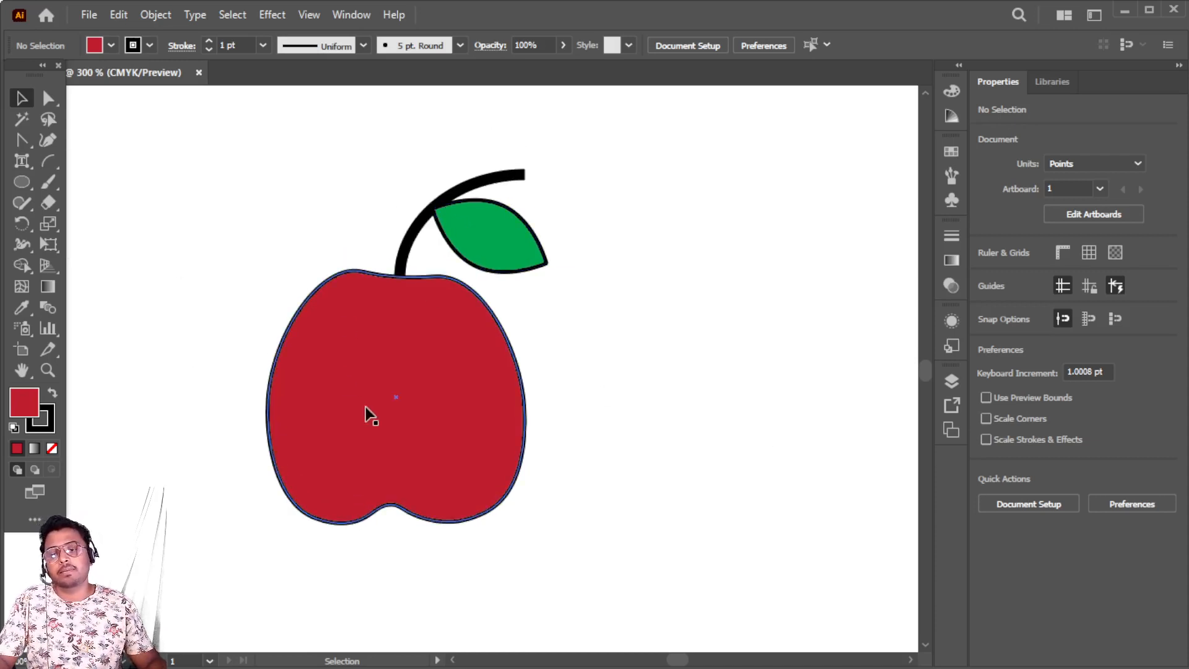
Draw an arc about 27 pt wide and 42 pt tall in the empty area below the apple.
scroll(369, 414, down, 10)
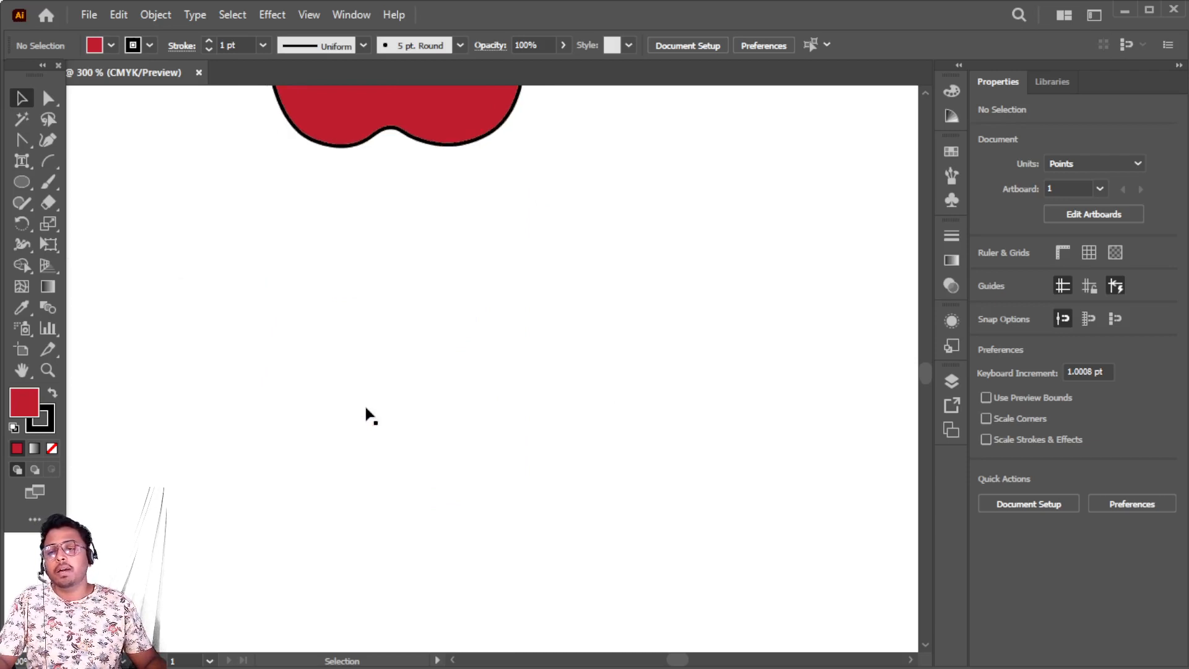
click(51, 159)
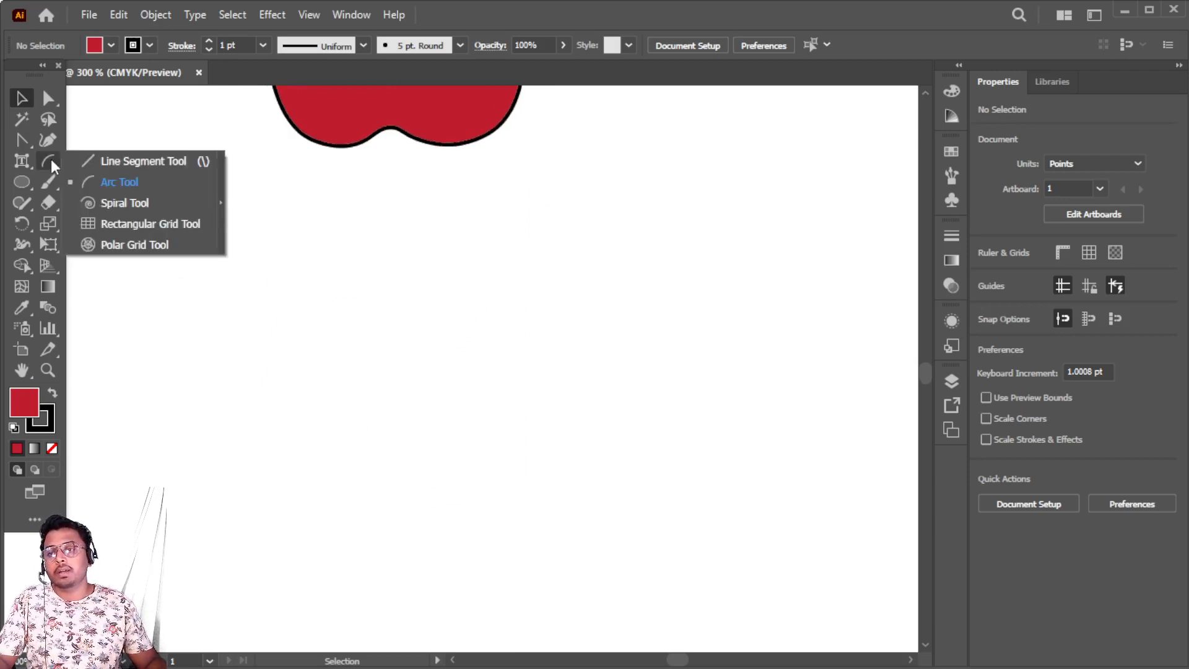
click(113, 181)
mouse_move(361, 251)
mouse_down()
mouse_move(364, 292)
mouse_move(546, 433)
mouse_move(365, 362)
mouse_move(584, 454)
mouse_move(523, 417)
mouse_move(484, 442)
mouse_move(384, 434)
mouse_move(457, 417)
mouse_move(472, 452)
mouse_move(514, 461)
mouse_move(657, 421)
mouse_move(514, 385)
mouse_move(497, 416)
mouse_move(528, 387)
mouse_move(573, 380)
mouse_move(515, 372)
mouse_move(530, 374)
mouse_move(473, 402)
mouse_move(523, 379)
mouse_move(528, 359)
mouse_move(512, 340)
mouse_move(507, 377)
mouse_move(477, 377)
mouse_move(457, 406)
mouse_move(459, 387)
mouse_up()
Review the arc tool line in the Illus 9 notes in Word, highlighting its shortcut wording, and return to Illustrator.
key(alt+Tab)
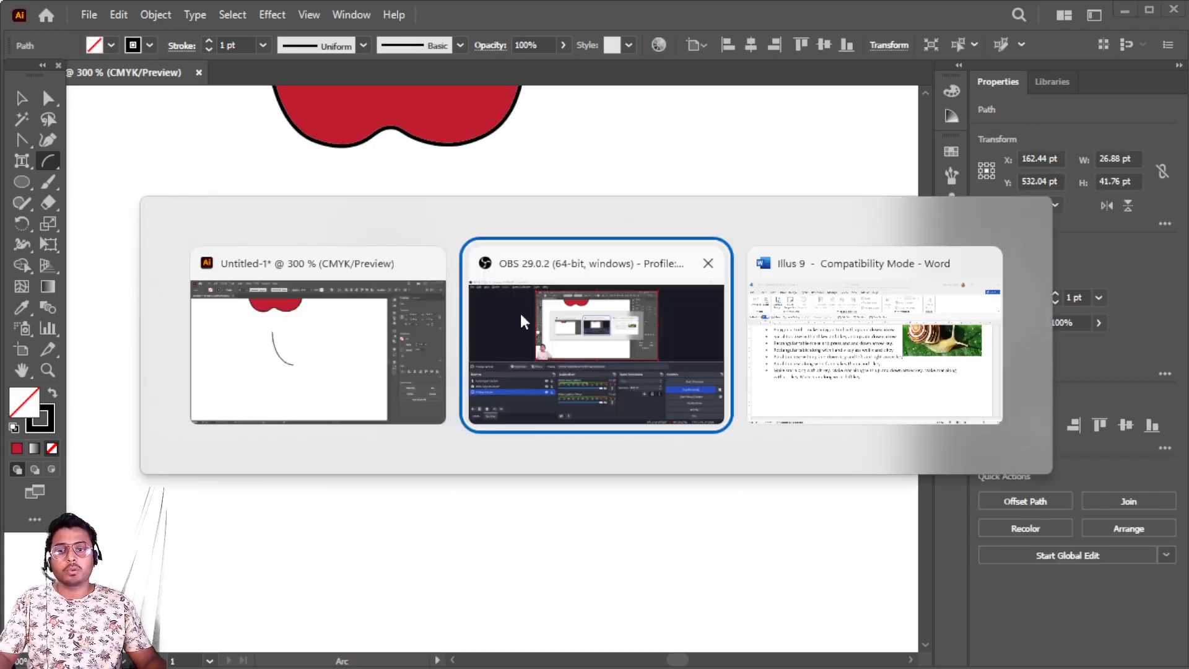
click(883, 357)
scroll(421, 382, up, 3)
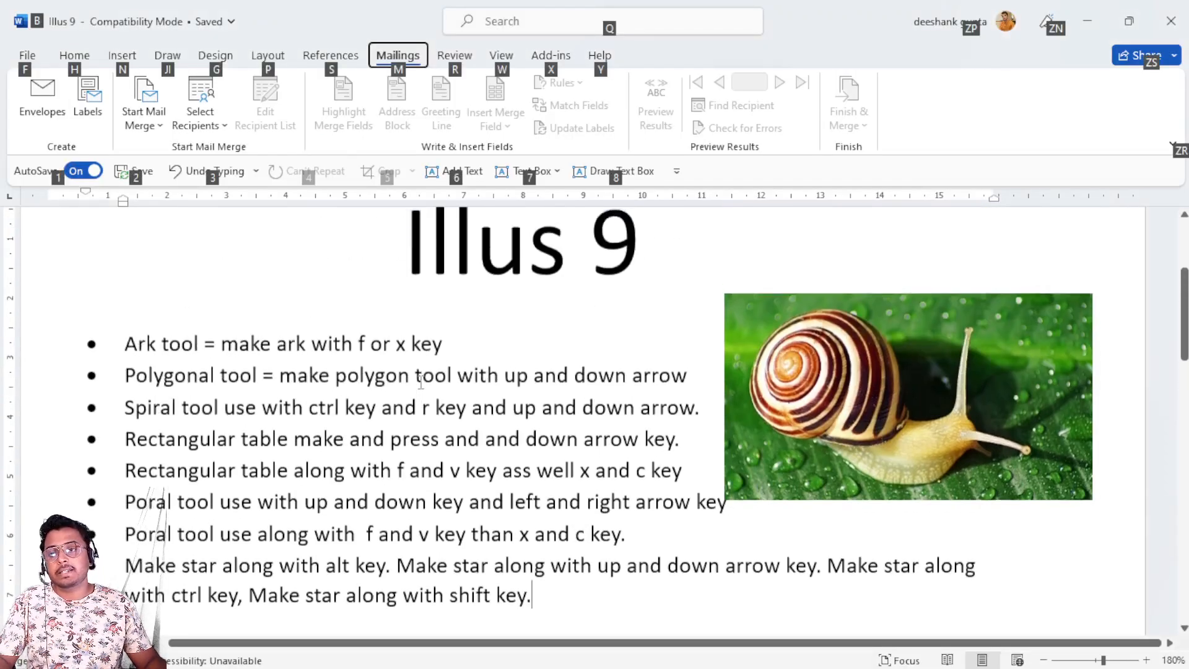
scroll(421, 382, down, 2)
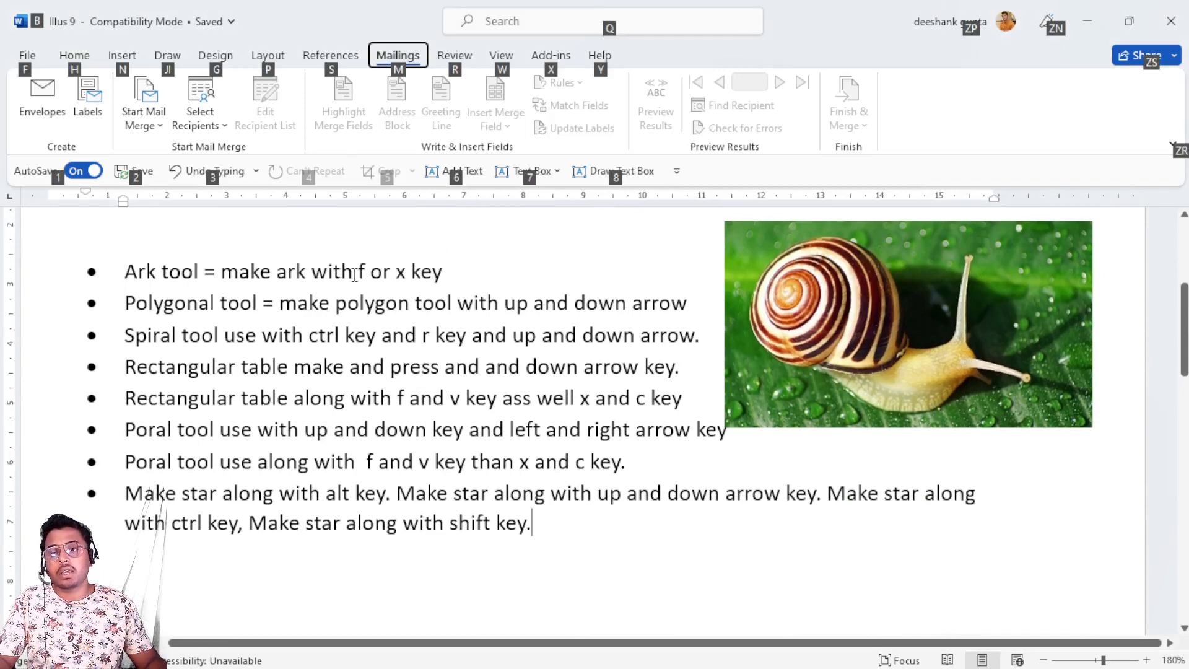
drag(355, 275, 443, 274)
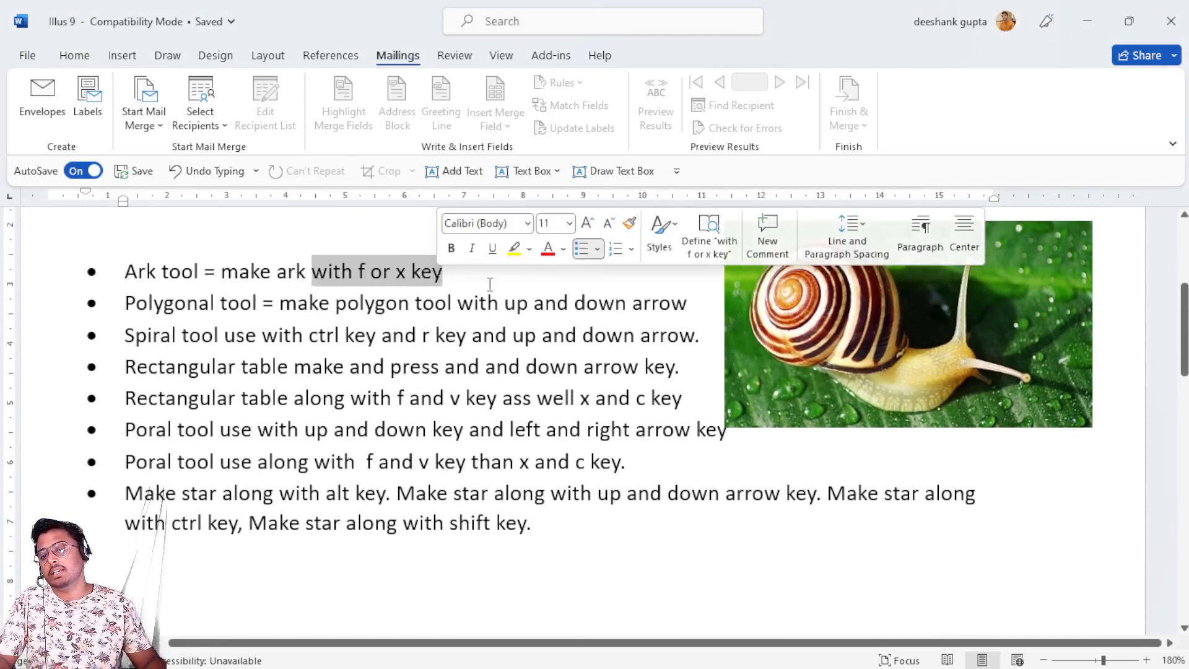
click(434, 284)
key(alt+Tab)
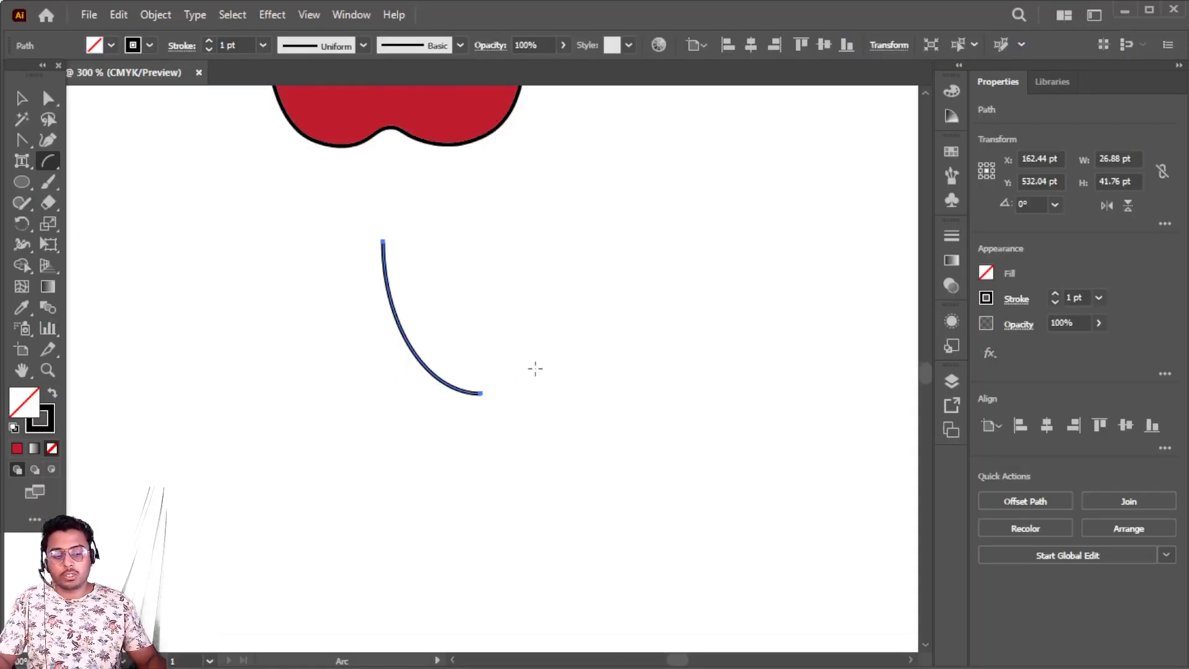
Delete the practice arc and try the Arc tool again below the apple, repeatedly flipping the new arc's curve while drawing it.
key(Delete)
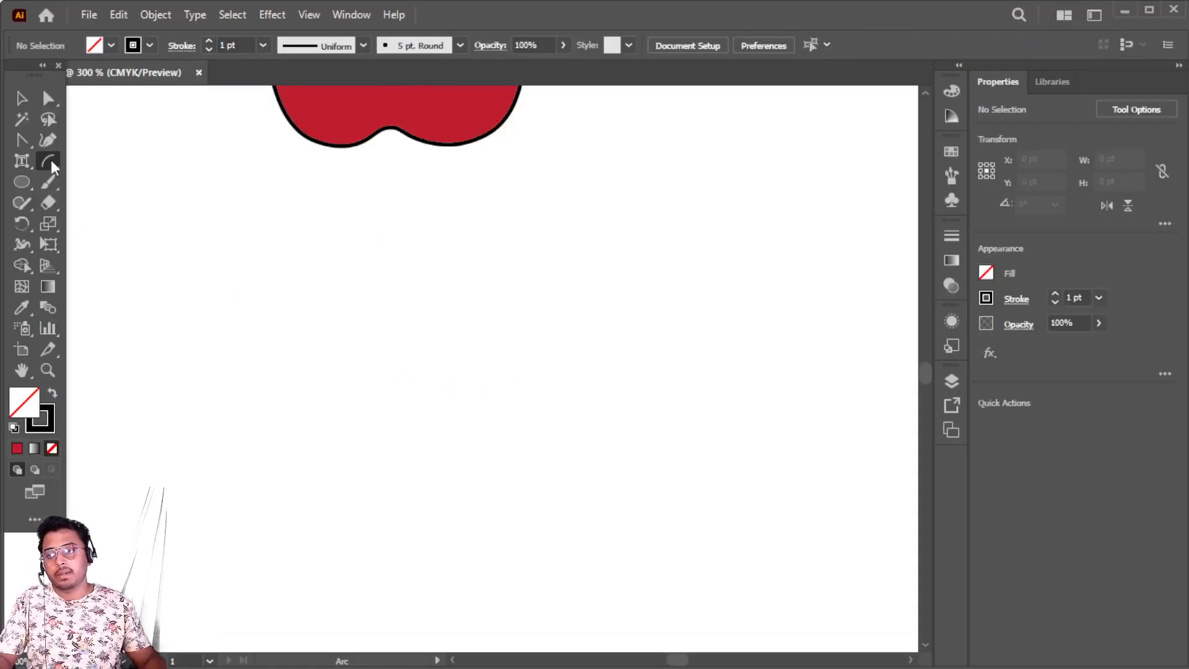
drag(345, 253, 469, 400)
key(f)
key(f)
key(f)
key(f)
key(f)
key(f)
key(f)
key(f)
key(f)
key(f)
key(f)
key(f)
key(f)
key(f)
key(f)
key(f)
key(f)
key(f)
key(f)
key(f)
key(f)
key(f)
key(f)
key(f)
key(f)
key(f)
key(f)
key(f)
key(f)
key(f)
key(f)
key(f)
key(f)
key(f)
key(f)
key(f)
key(f)
key(f)
key(f)
key(f)
key(f)
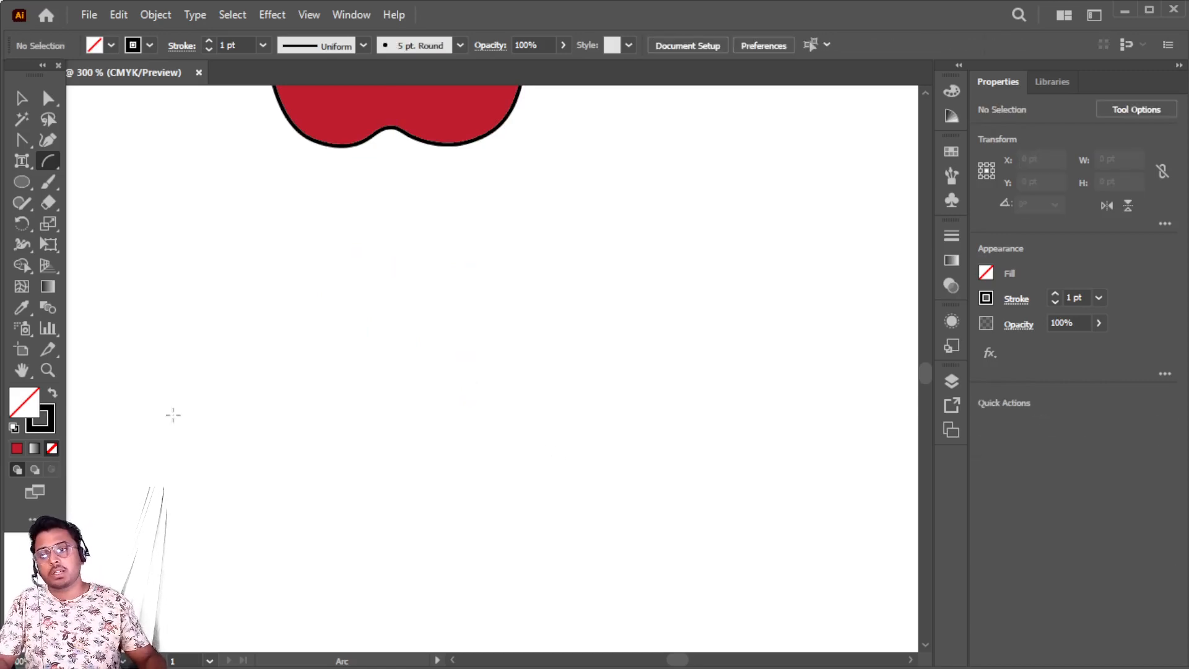
Check the tool notes in Word, and draw a dense spiral about 72 pt wide and 74 pt tall below the apple.
key(alt+Tab)
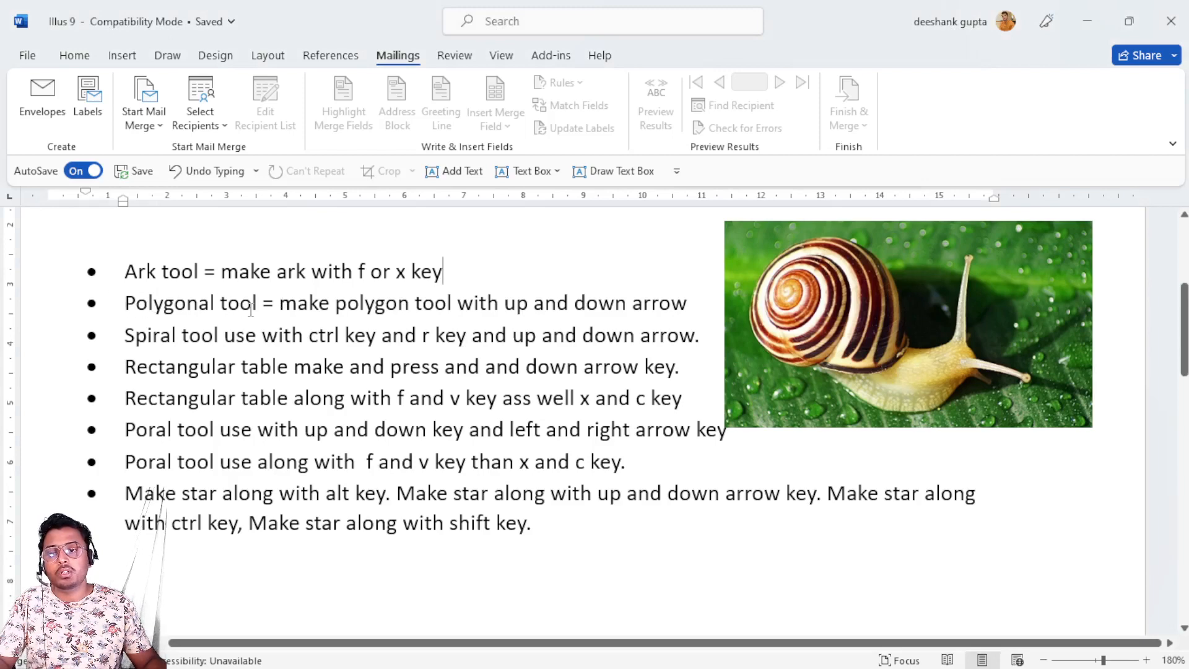
key(alt+Tab)
right_click(50, 164)
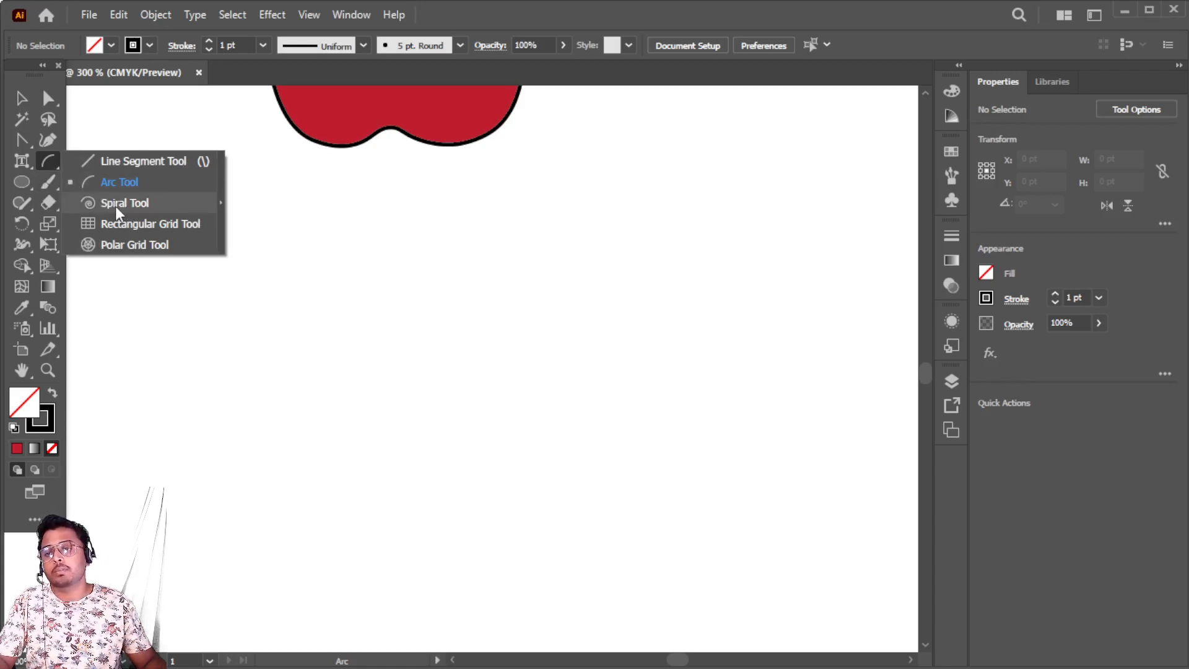
click(134, 202)
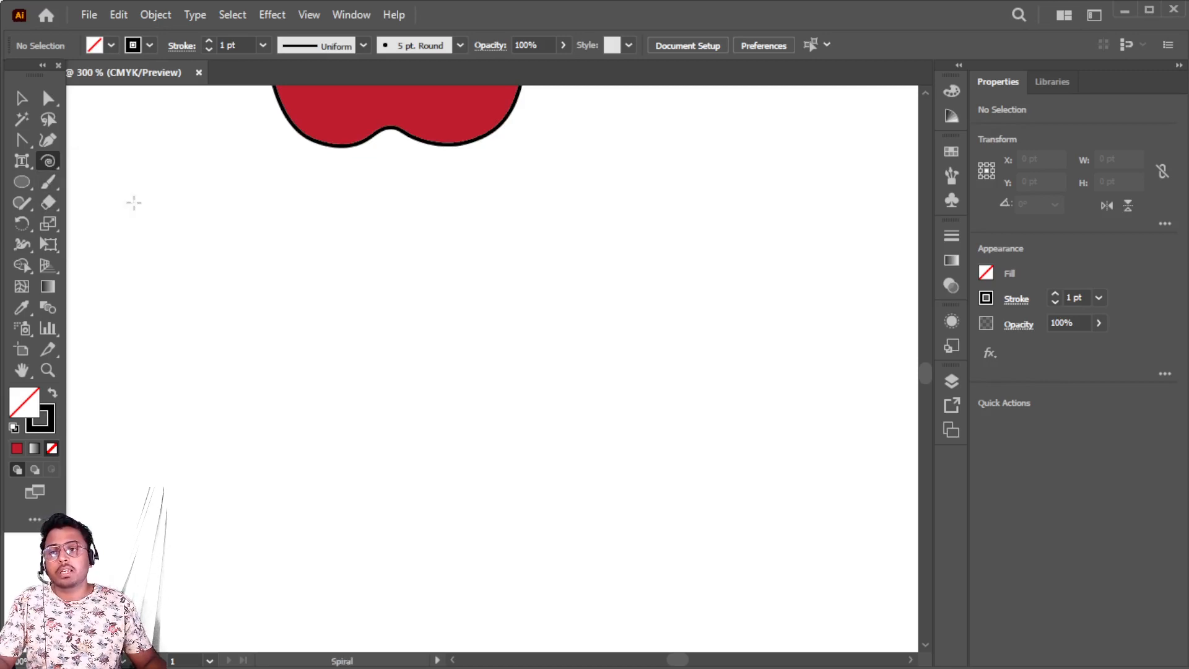
key(alt+Tab)
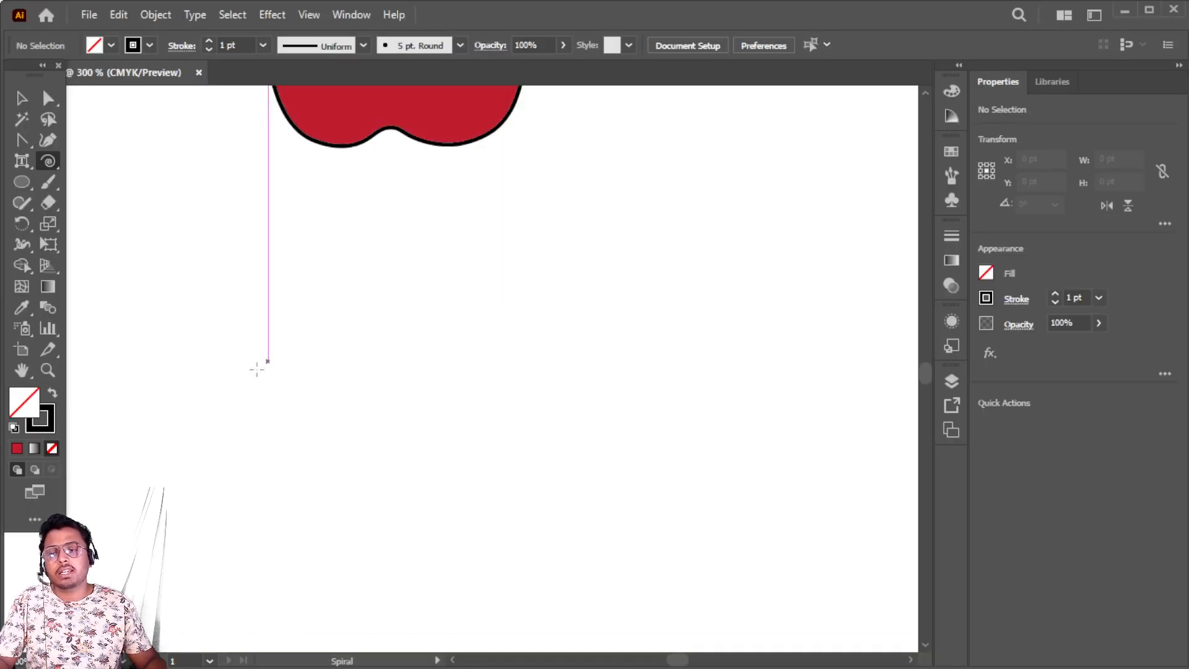
drag(369, 308, 476, 403)
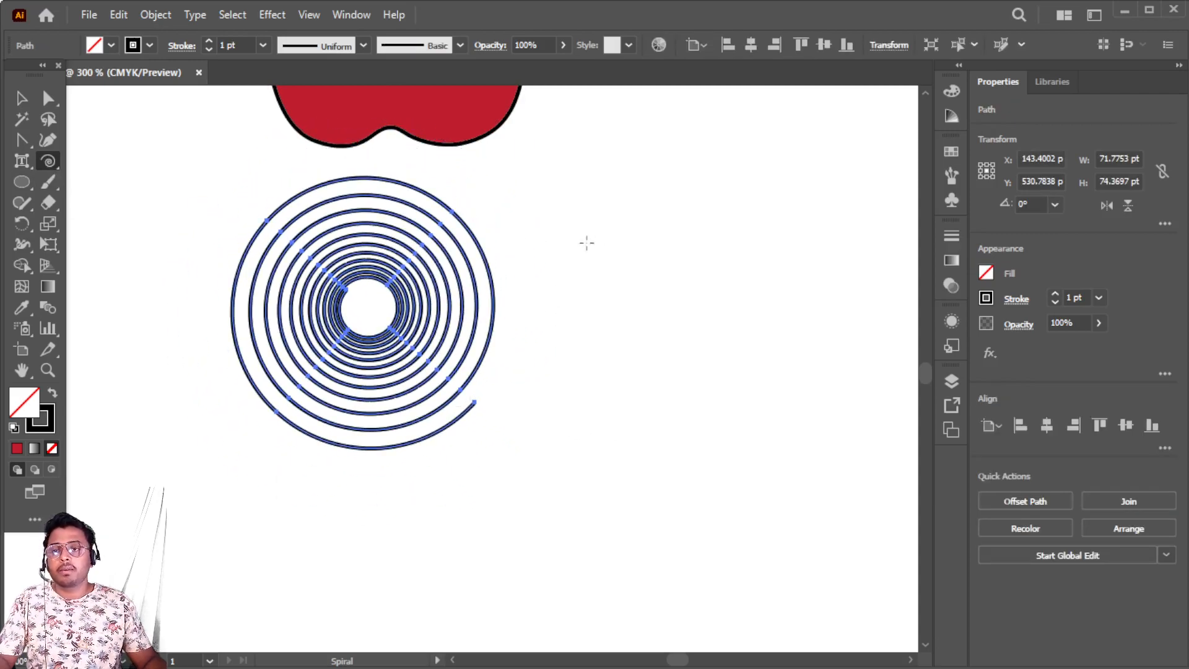
Create a new Letter document of 612 x 792 pt in CMYK colour.
key(ctrl)
key(ctrl+n)
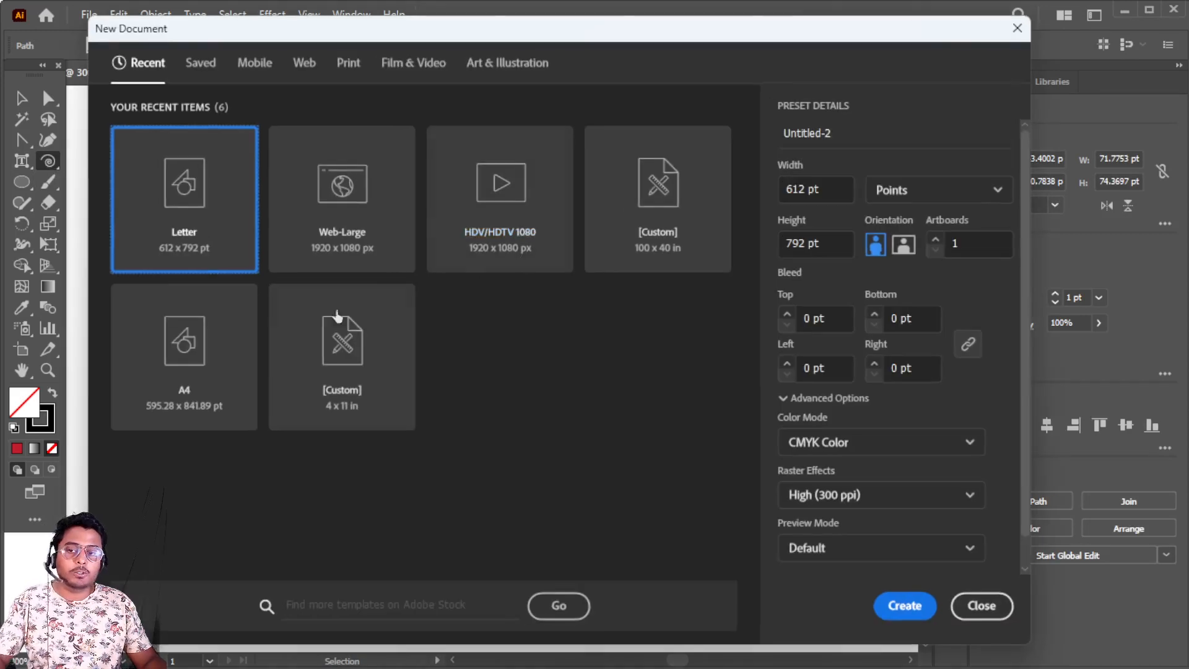
click(903, 605)
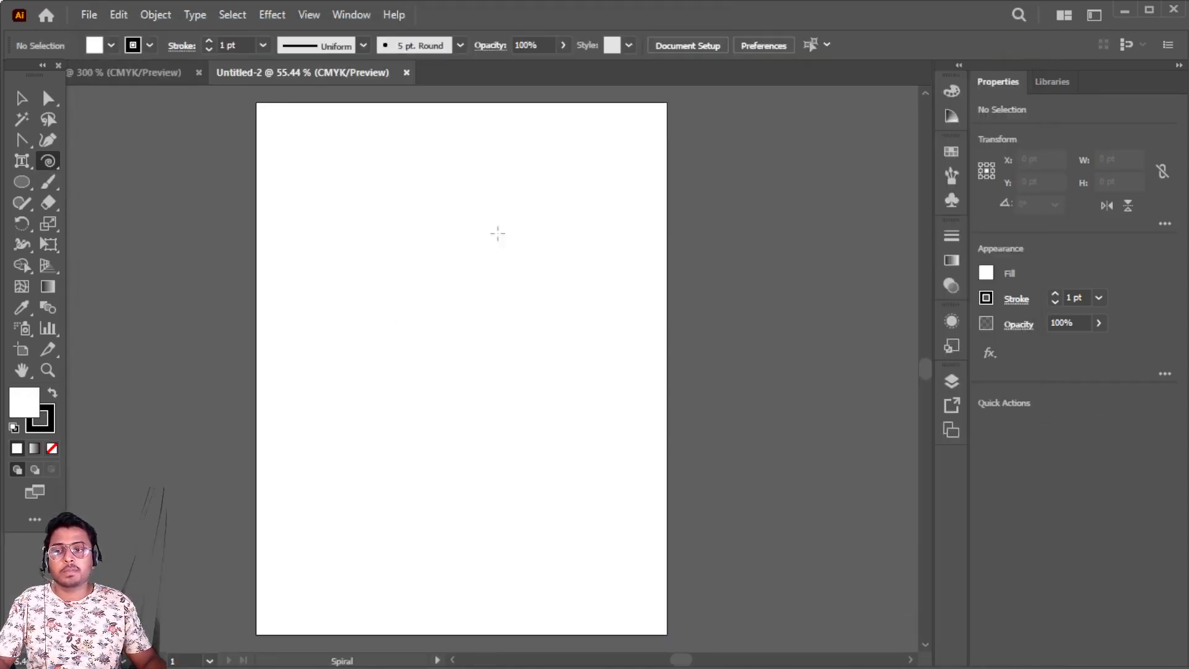
Draw a spiral about 326 pt wide and 337 pt tall on the artboard's upper half and set its stroke weight to 2 pt.
drag(410, 271, 506, 339)
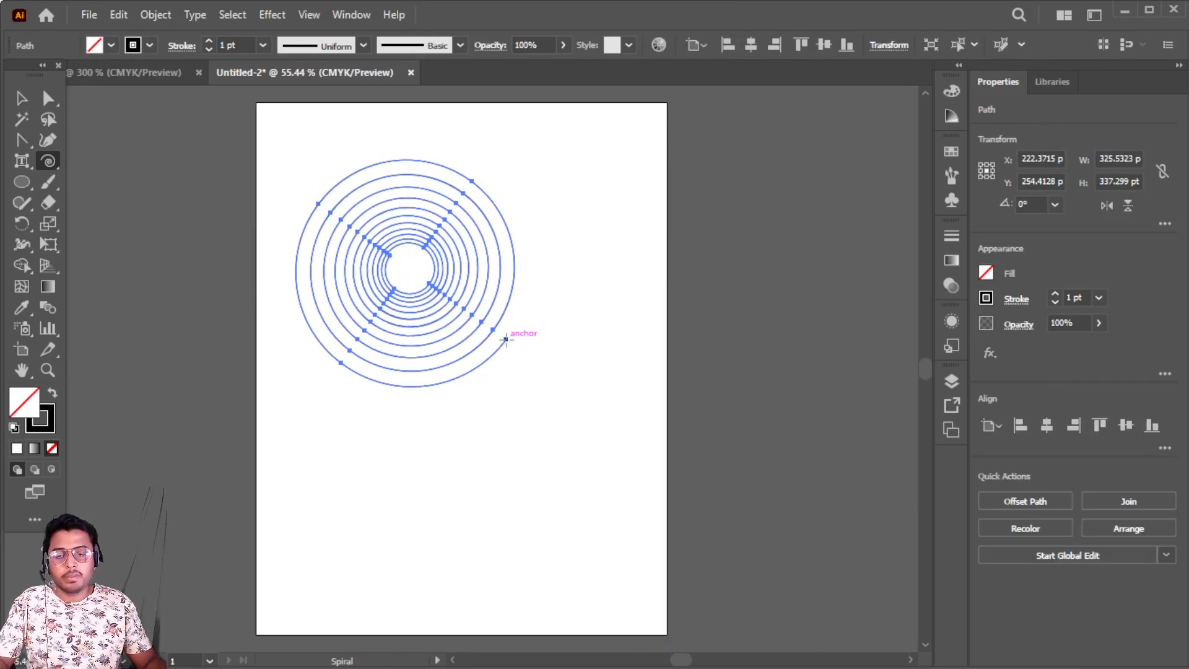
click(208, 41)
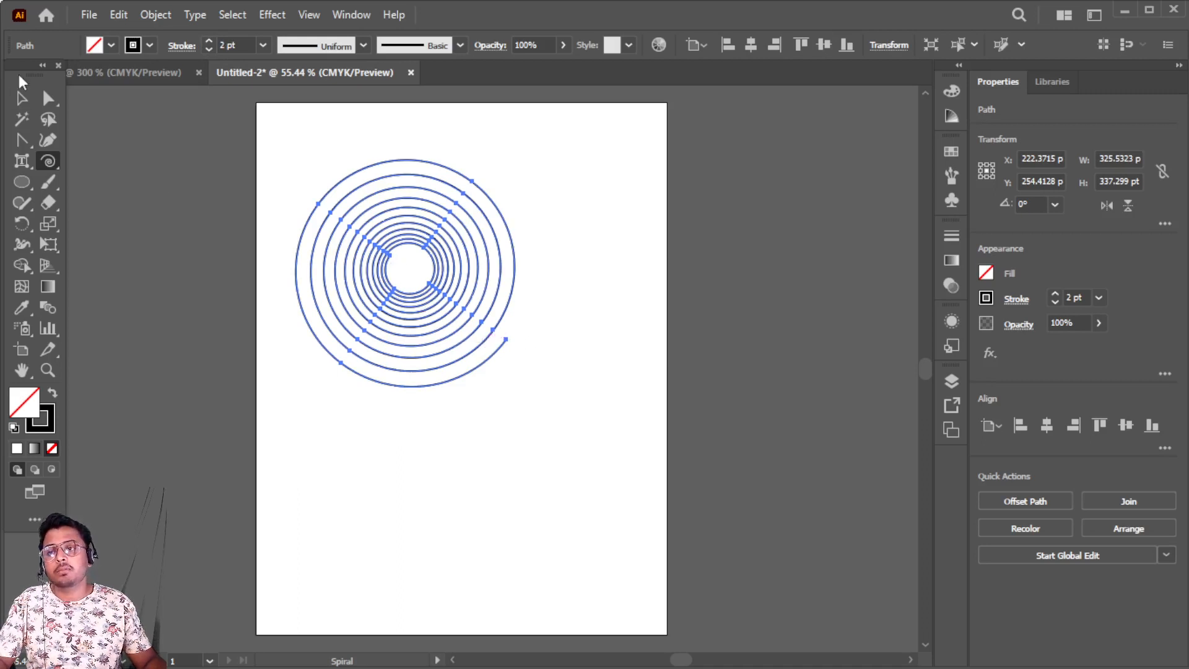
Move the large spiral up near the artboard's upper edge, and delete it.
click(48, 98)
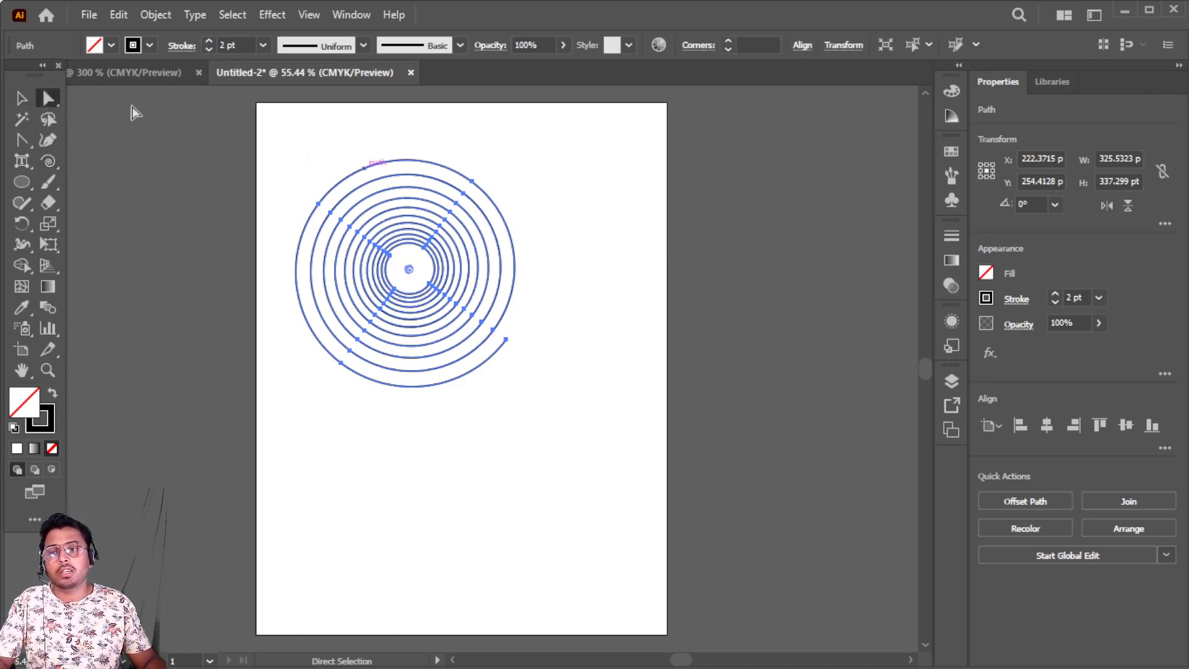
click(25, 99)
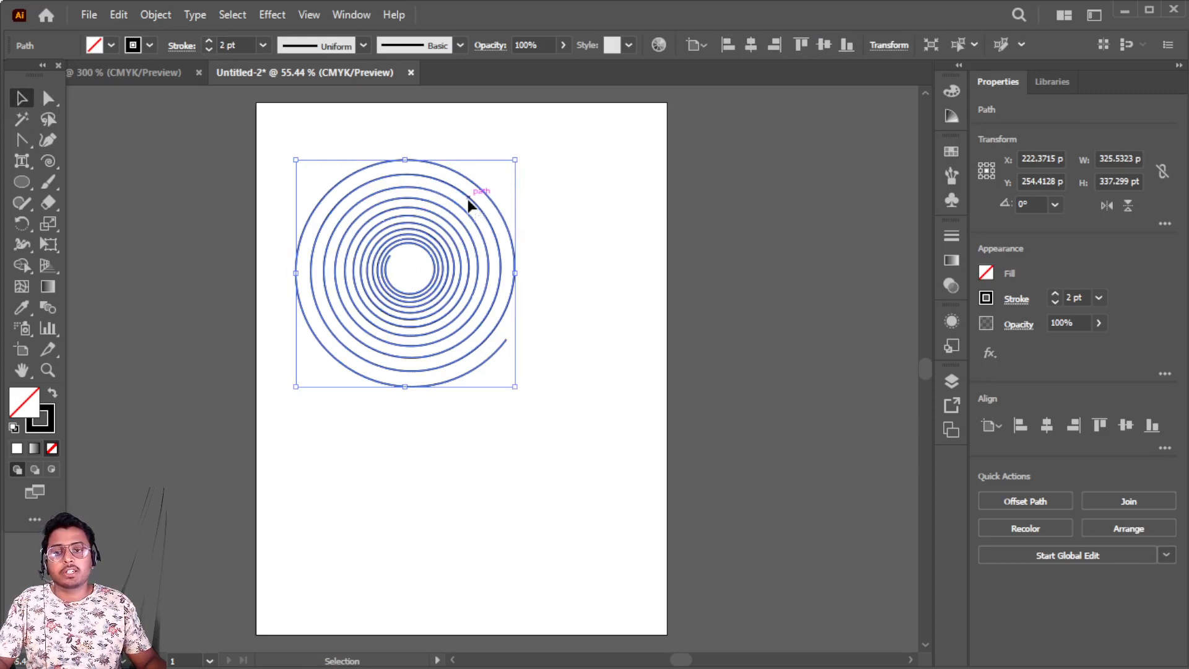
drag(468, 204, 479, 169)
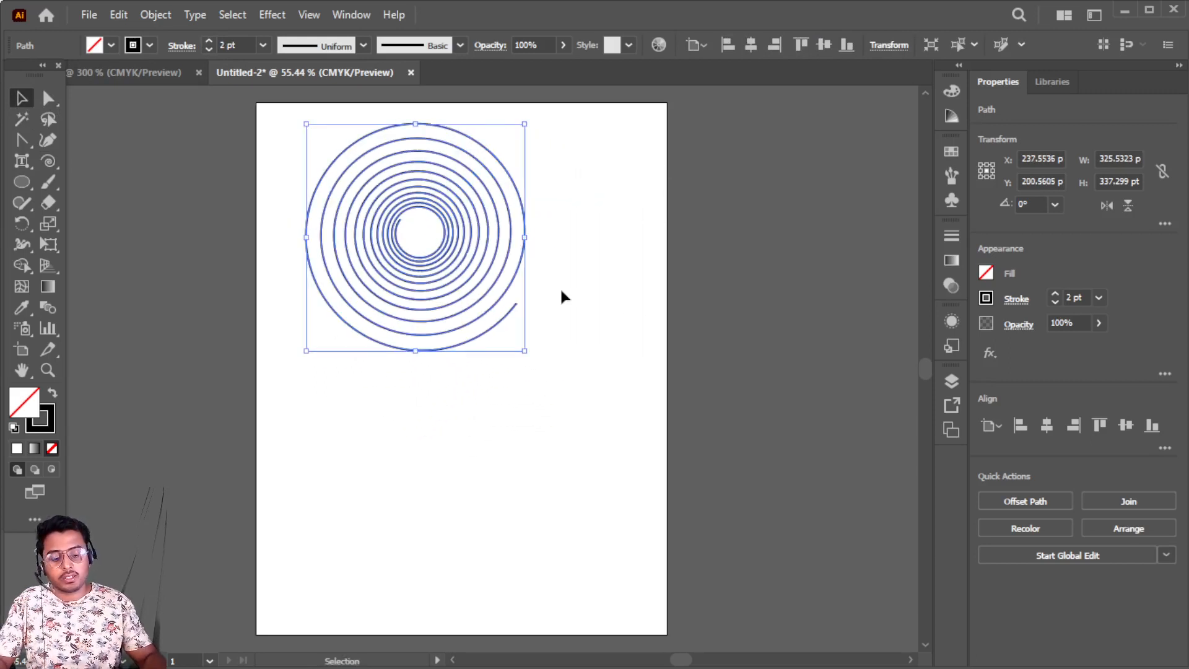
key(Delete)
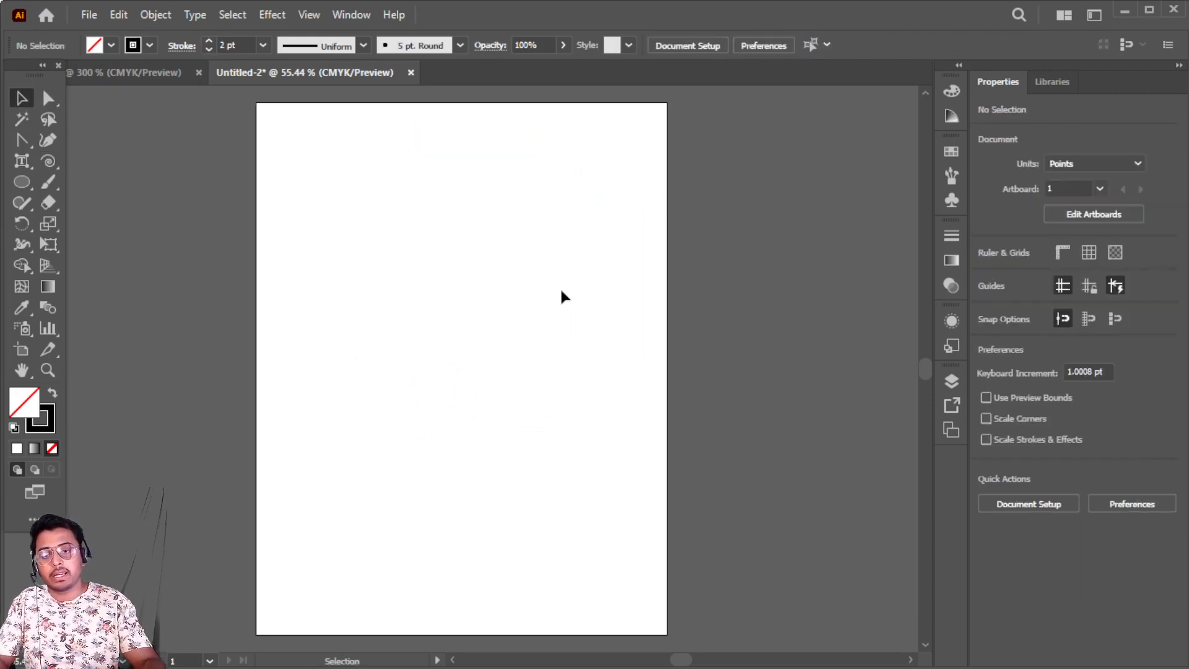
Draw a new spiral about 257 pt wide and 266 pt tall on the artboard's upper half.
click(50, 162)
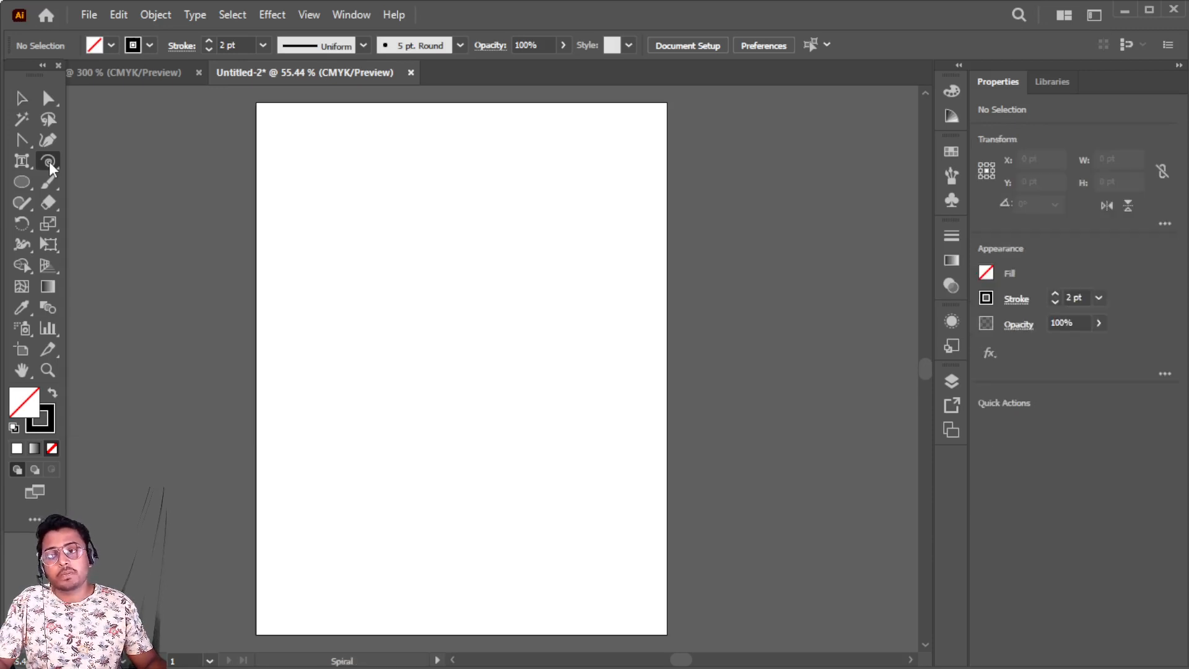
drag(384, 224, 437, 297)
Review and highlight the spiral tool line in the Word notes, and return to Illustrator.
key(alt+Tab)
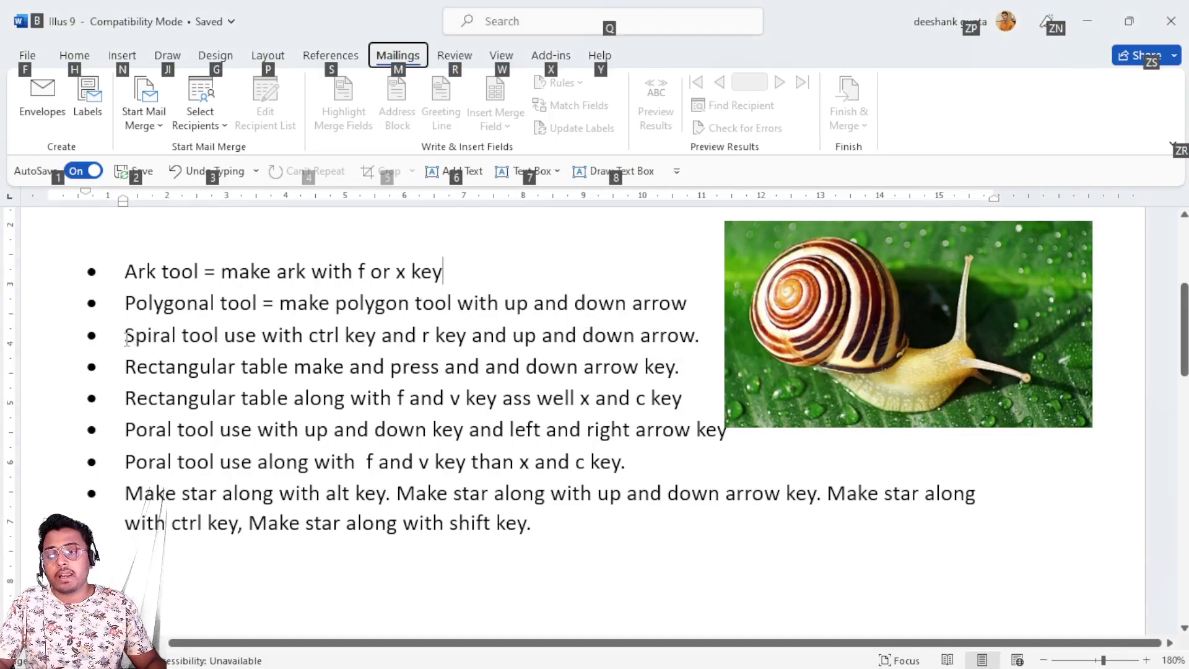
drag(126, 338, 694, 345)
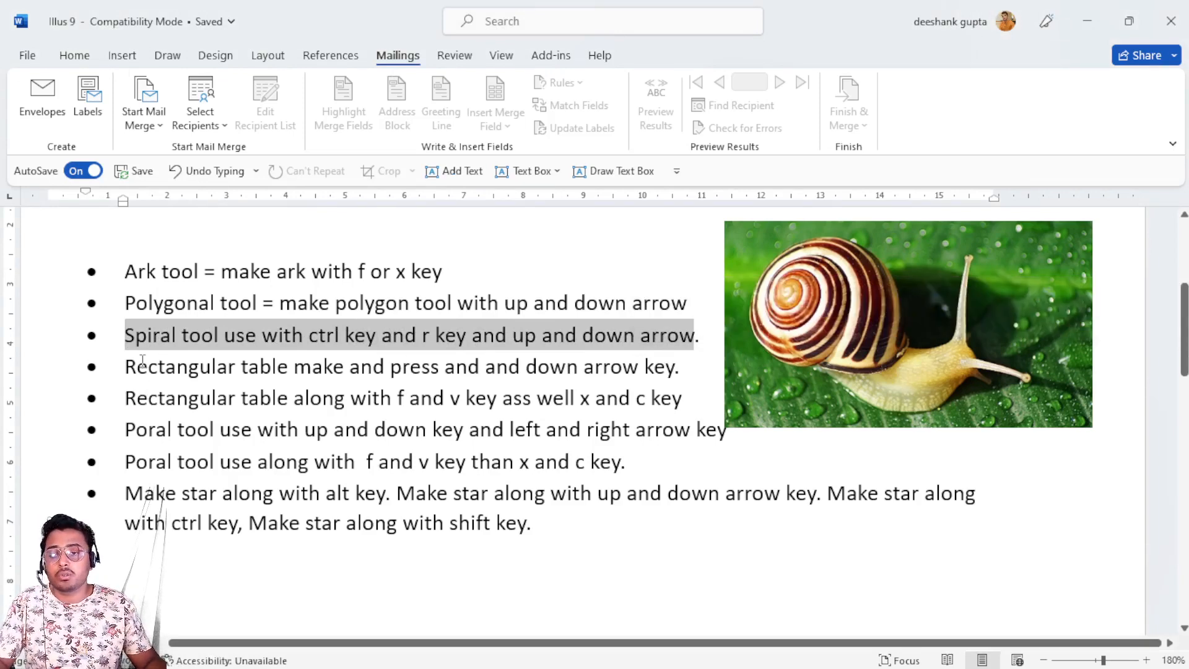
key(alt+Tab)
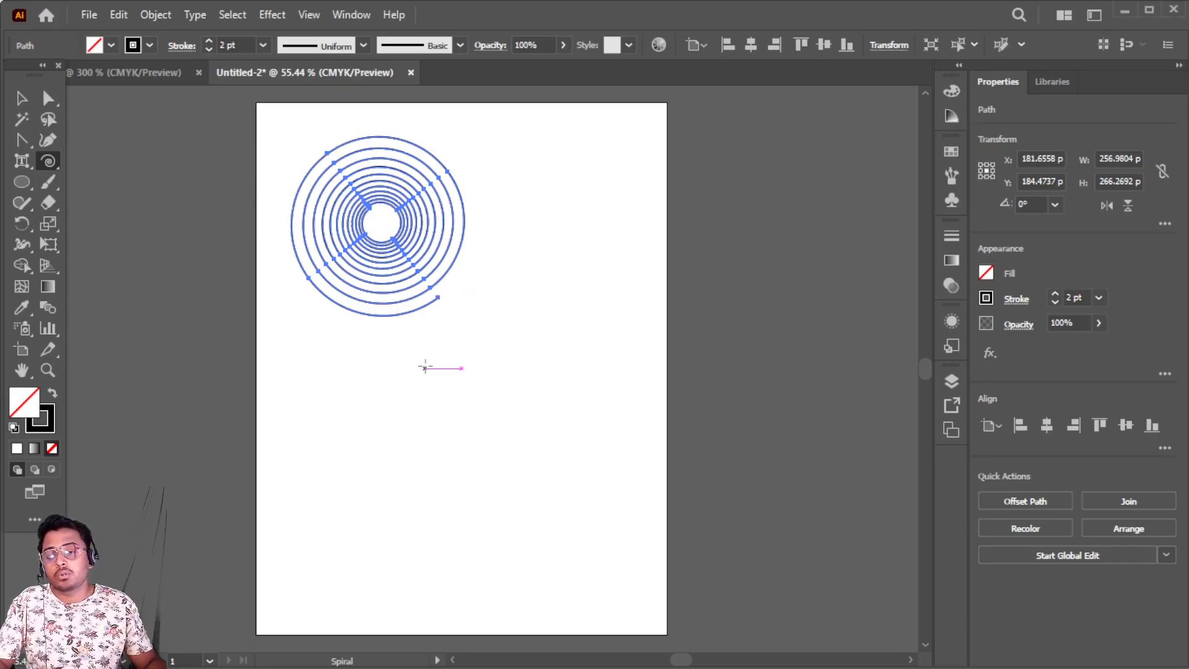
Delete the spiral from the artboard, and try a smaller spiral before removing it as well.
scroll(420, 347, down, 1)
key(Delete)
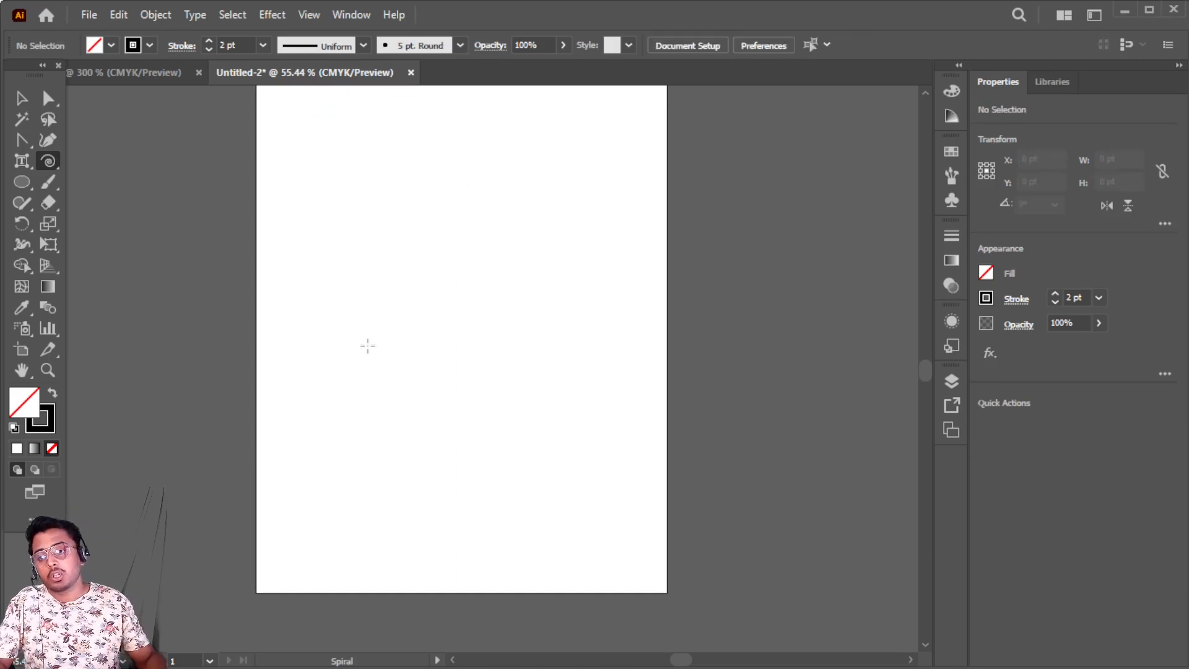
drag(367, 246, 426, 286)
key(Delete)
Draw a tightly wound, ring-like spiral about 115 pt wide and 117 pt tall in a magnified area of the artboard.
key(ctrl+plus)
key(ctrl+plus)
key(ctrl+plus)
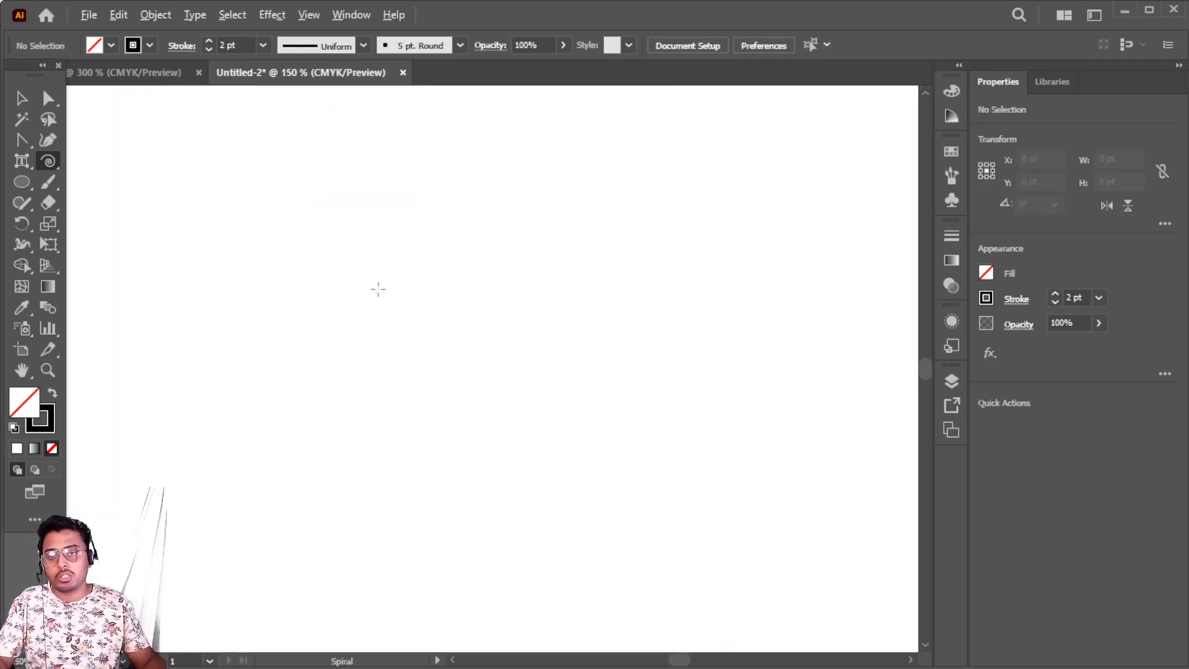
drag(348, 248, 461, 340)
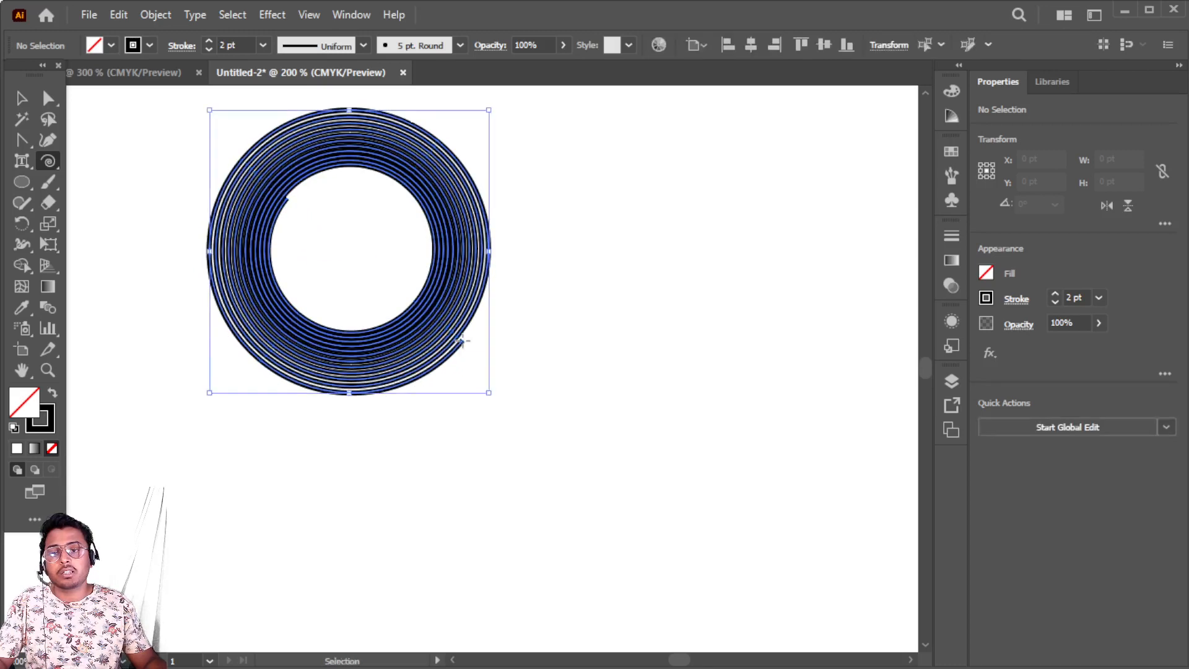
Reposition the ring-like spiral on the artboard, and delete it.
click(22, 101)
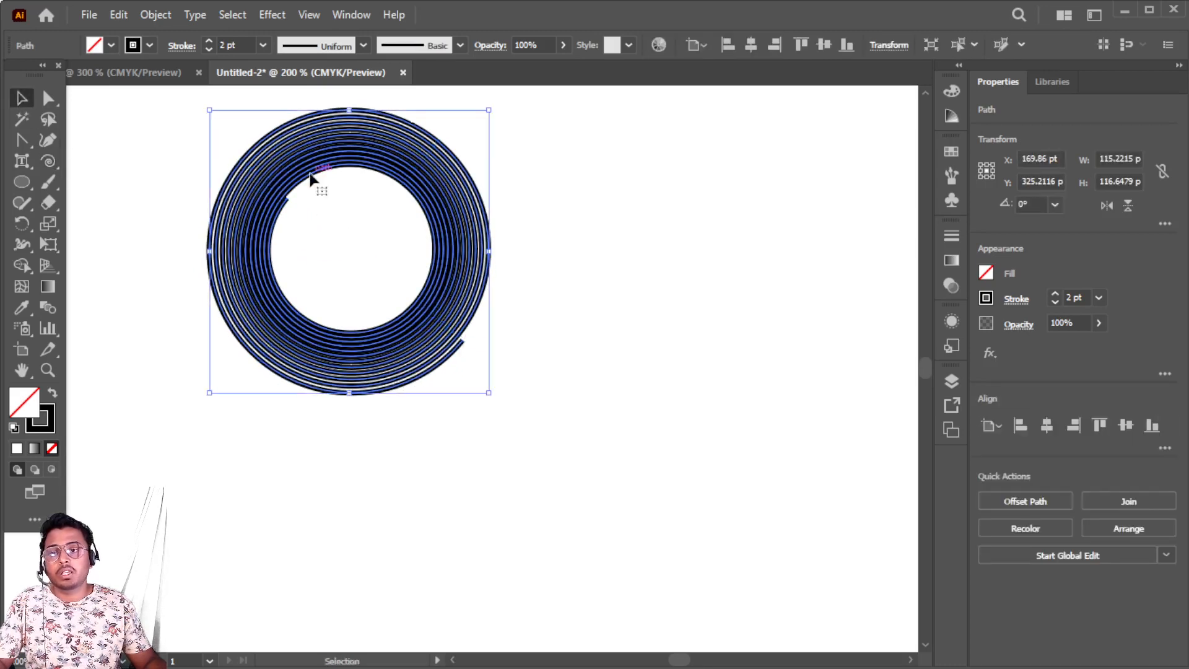
drag(318, 180, 178, 187)
drag(343, 305, 546, 366)
key(Delete)
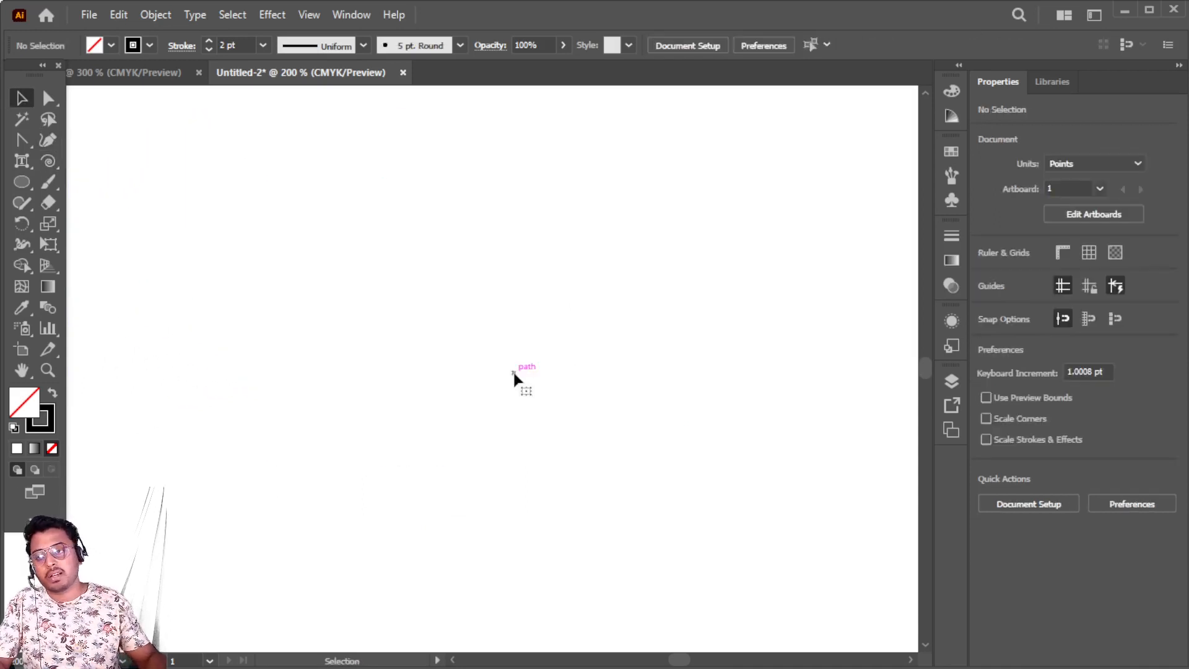
Draw a spiral about 72 pt wide and 71 pt tall, and delete it.
click(49, 163)
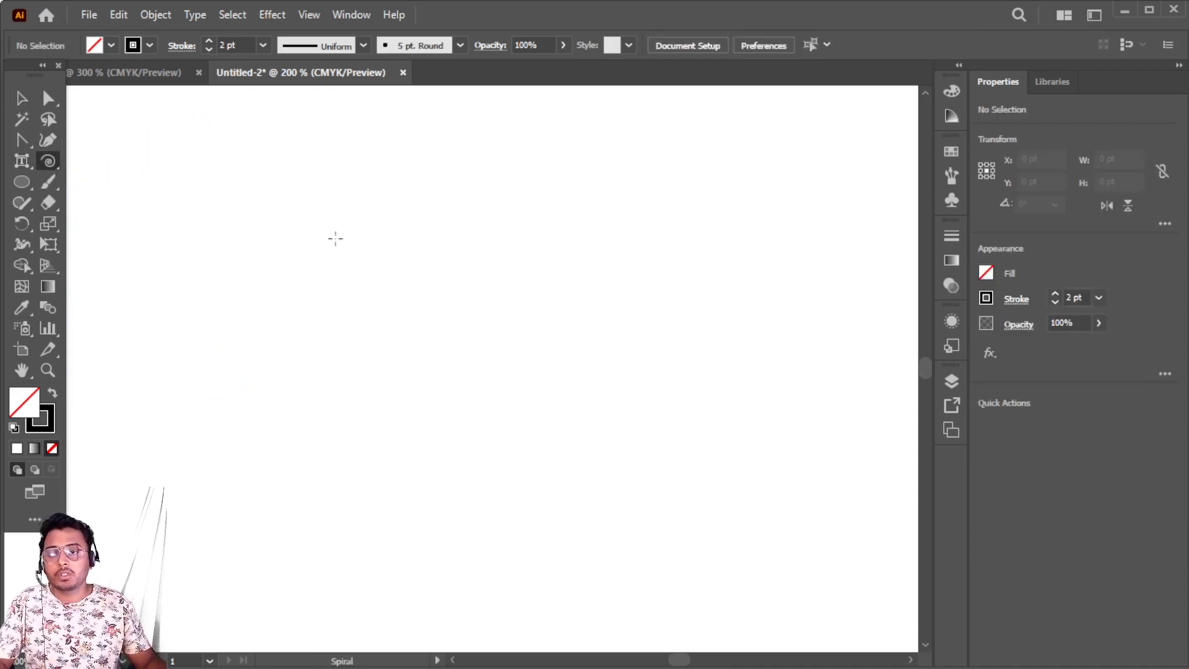
drag(335, 238, 413, 306)
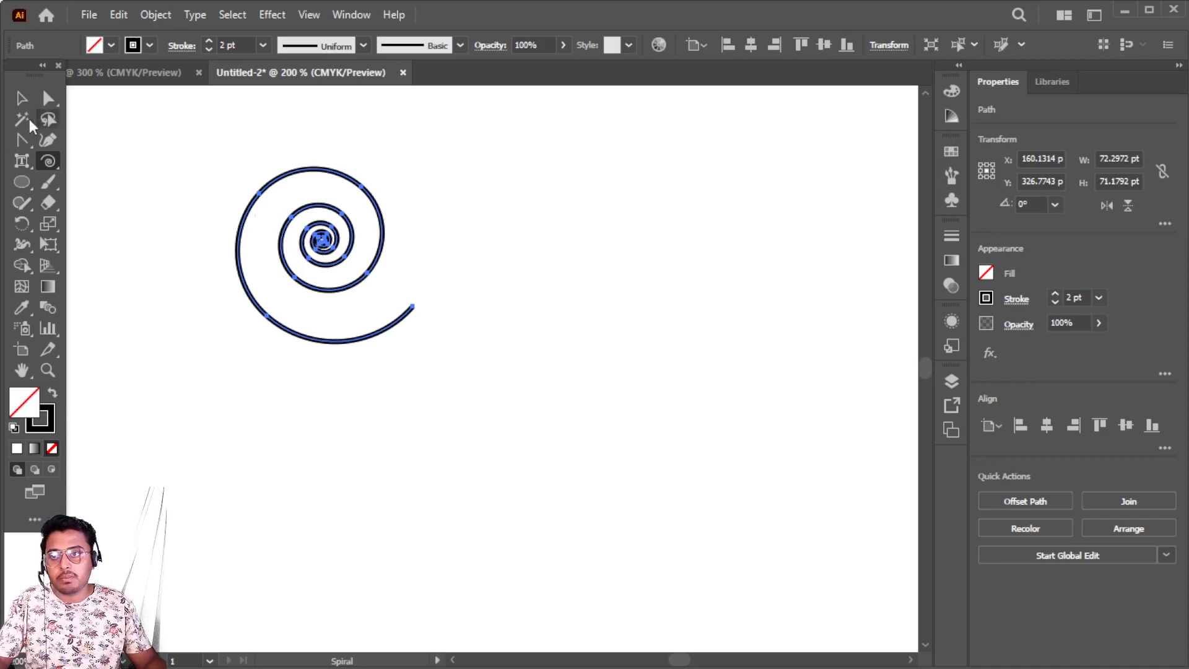
click(21, 99)
key(Delete)
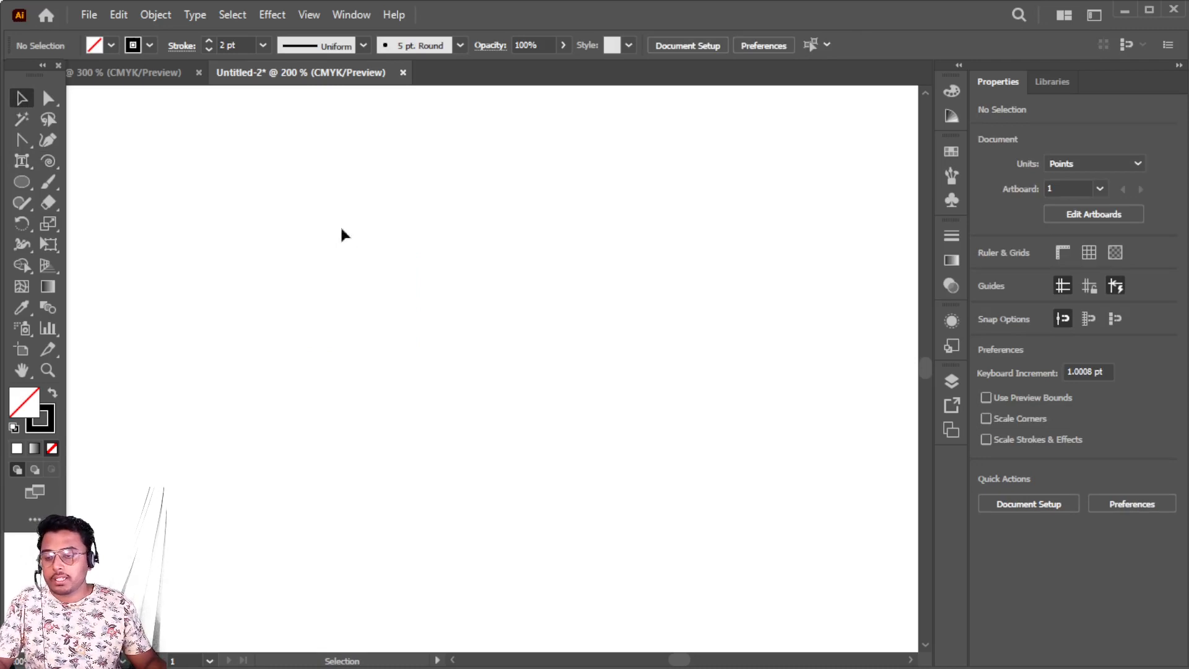
Draw a spiral about 108 pt wide and 94 pt tall, reducing and increasing its number of segments.
click(48, 160)
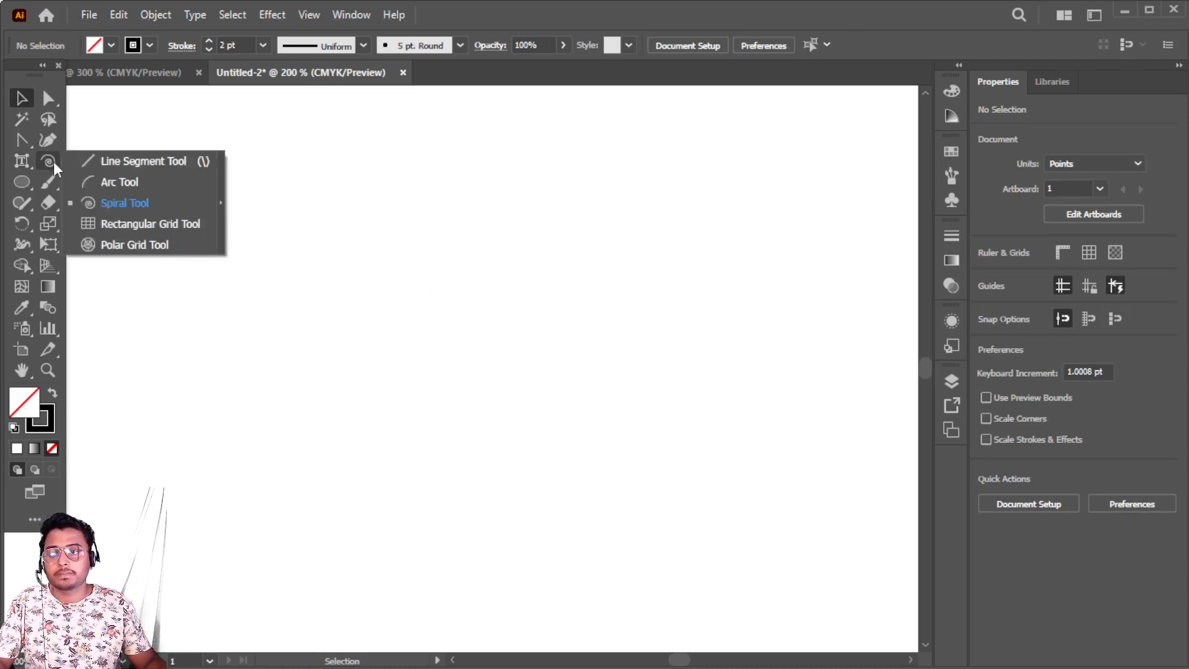
click(121, 203)
drag(232, 217, 524, 330)
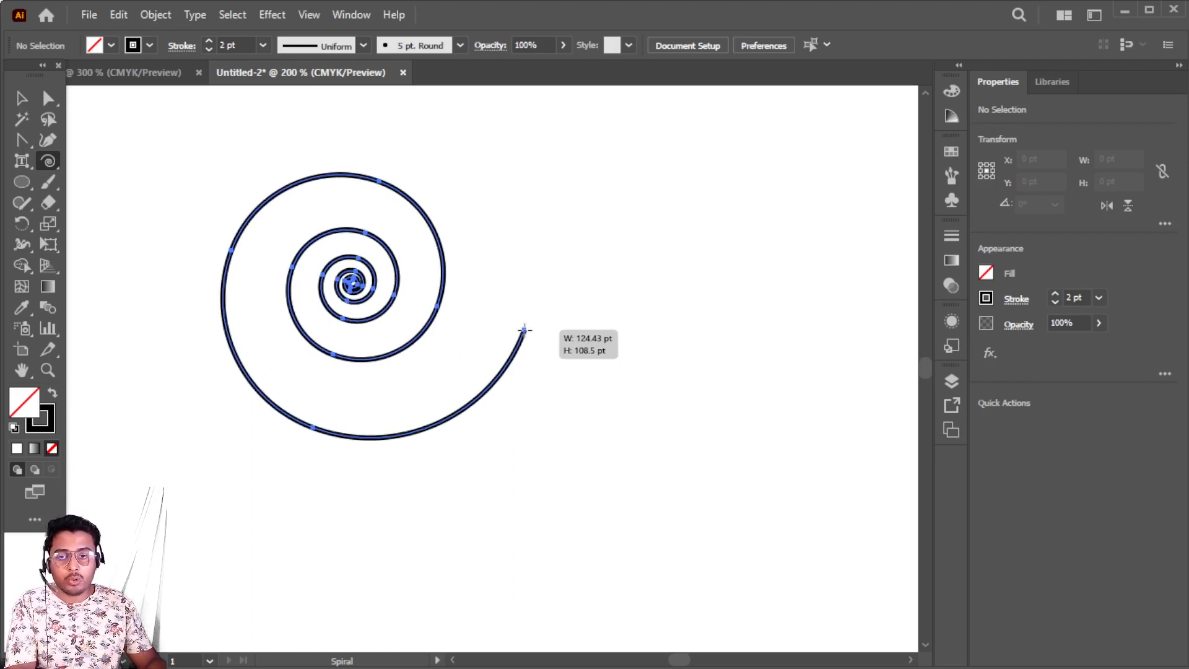
mouse_move(524, 330)
mouse_down()
mouse_move(509, 301)
mouse_move(520, 324)
mouse_move(504, 364)
mouse_move(444, 373)
mouse_move(407, 316)
mouse_move(528, 321)
mouse_move(466, 319)
mouse_move(504, 322)
mouse_up()
key(Down)
key(Down)
key(Down)
key(Down)
key(Down)
key(Down)
key(Up)
key(Up)
key(Up)
key(Up)
key(Up)
key(Up)
key(Up)
key(Up)
key(Up)
key(Up)
key(Up)
key(Up)
key(Up)
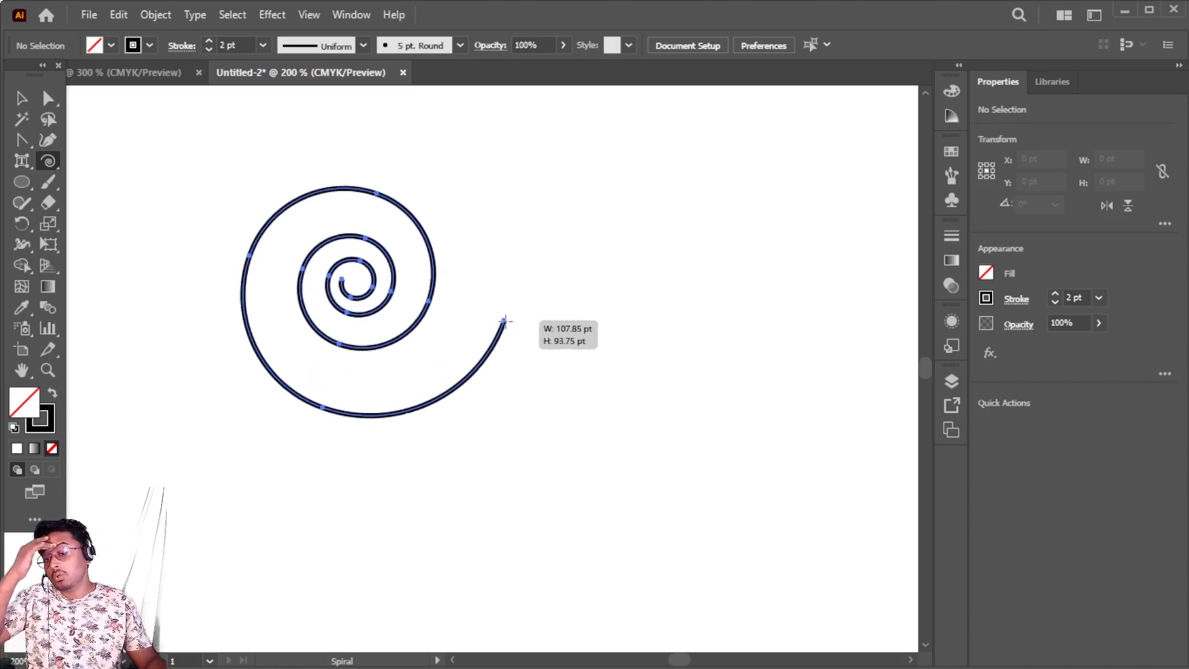
Tighten the spiral's winding and add segments to form a ring about 112 pt wide and 114 pt tall.
drag(505, 322, 487, 317)
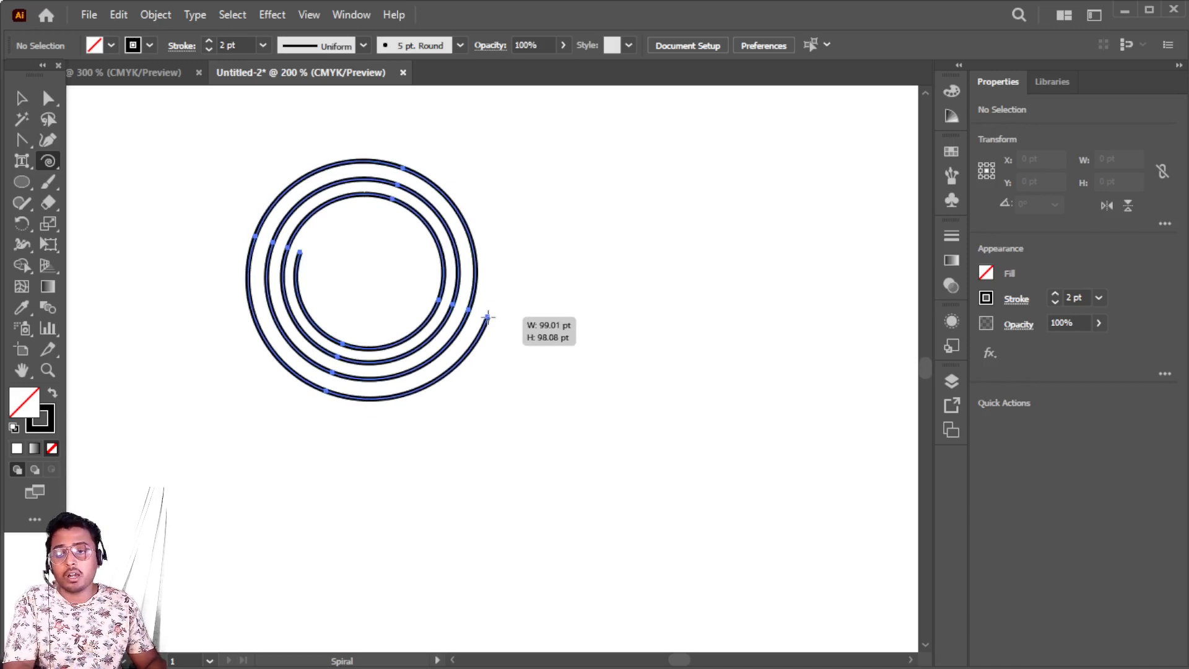
key(Up)
key(Up)
key(Up)
key(Up)
key(Up)
key(Up)
drag(487, 317, 482, 312)
key(Up)
key(Up)
key(Up)
key(Up)
key(Up)
key(Up)
key(Up)
drag(492, 317, 450, 302)
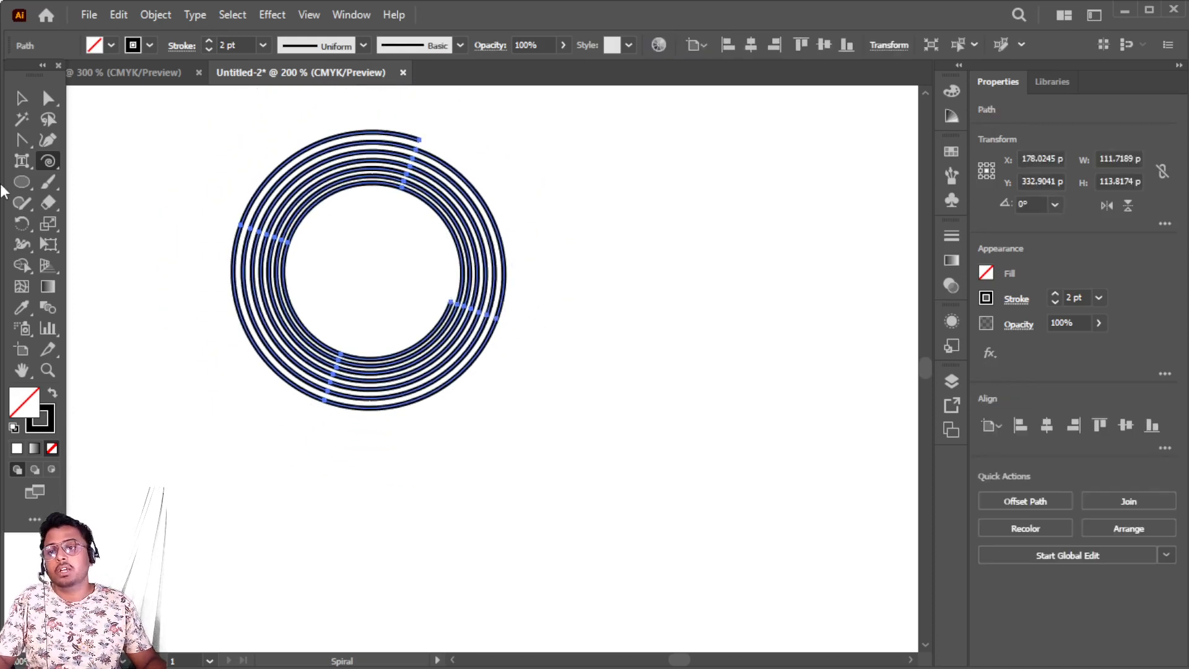
Delete the ring-like spiral, and check the spiral tool line in the Word notes before returning to Illustrator.
click(21, 99)
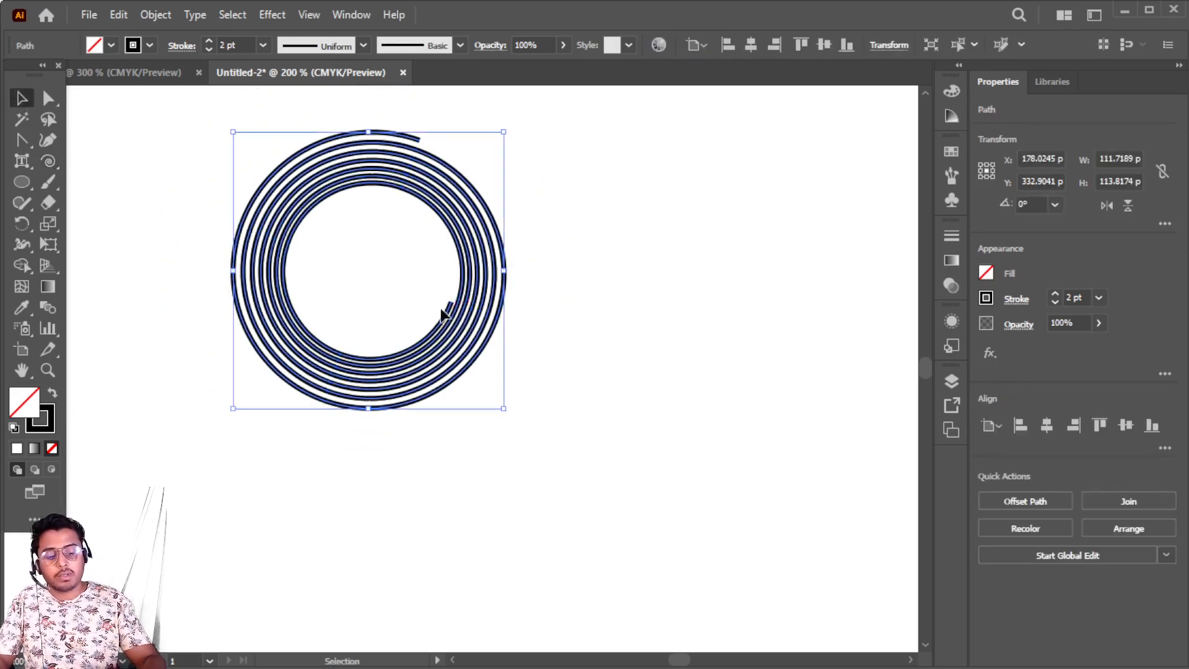
key(Delete)
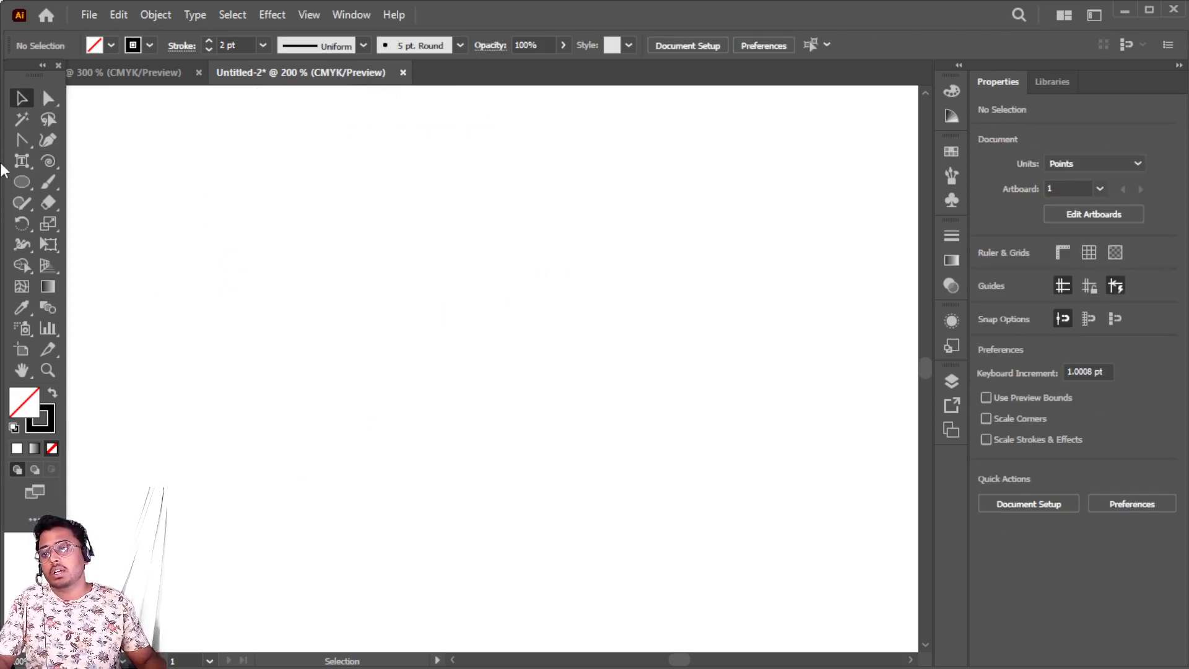
key(alt+Tab)
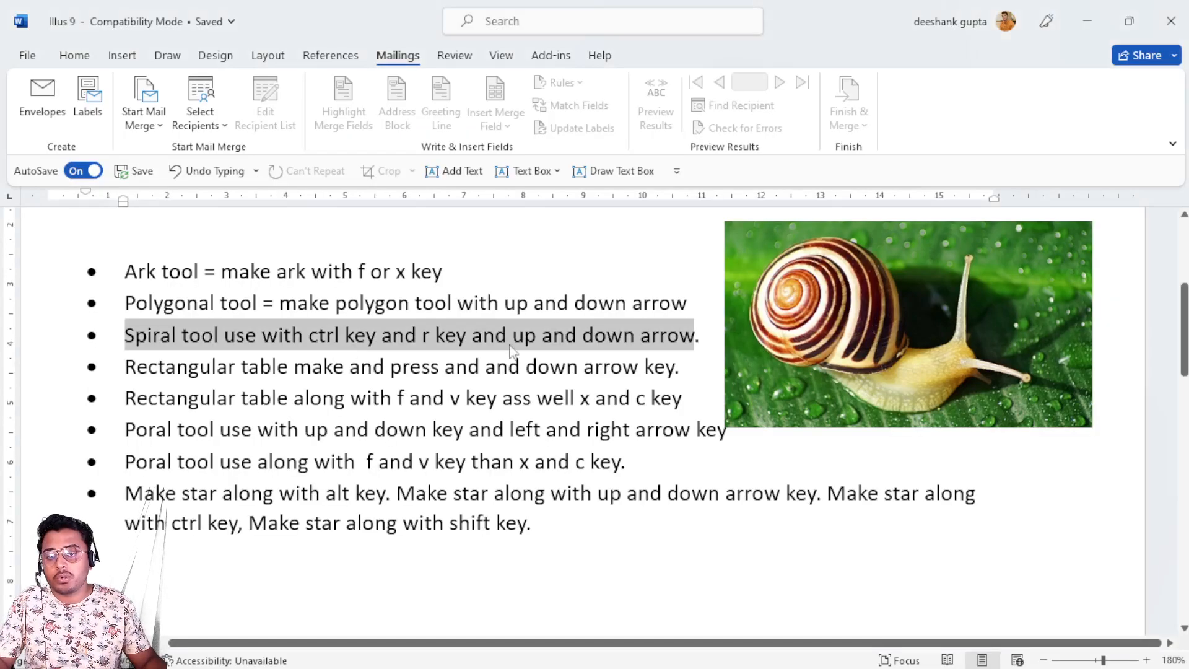
key(alt+Tab)
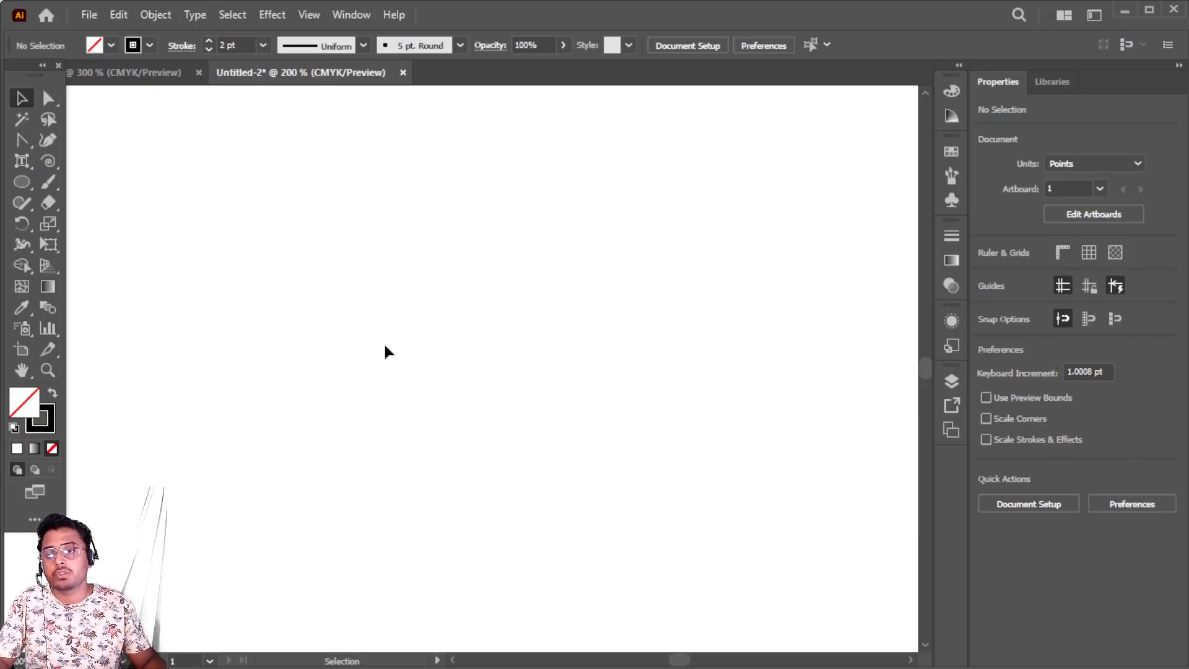
Try a spiral that is loosened from a tight ring into an open snail-shell shape, and undo it.
click(48, 161)
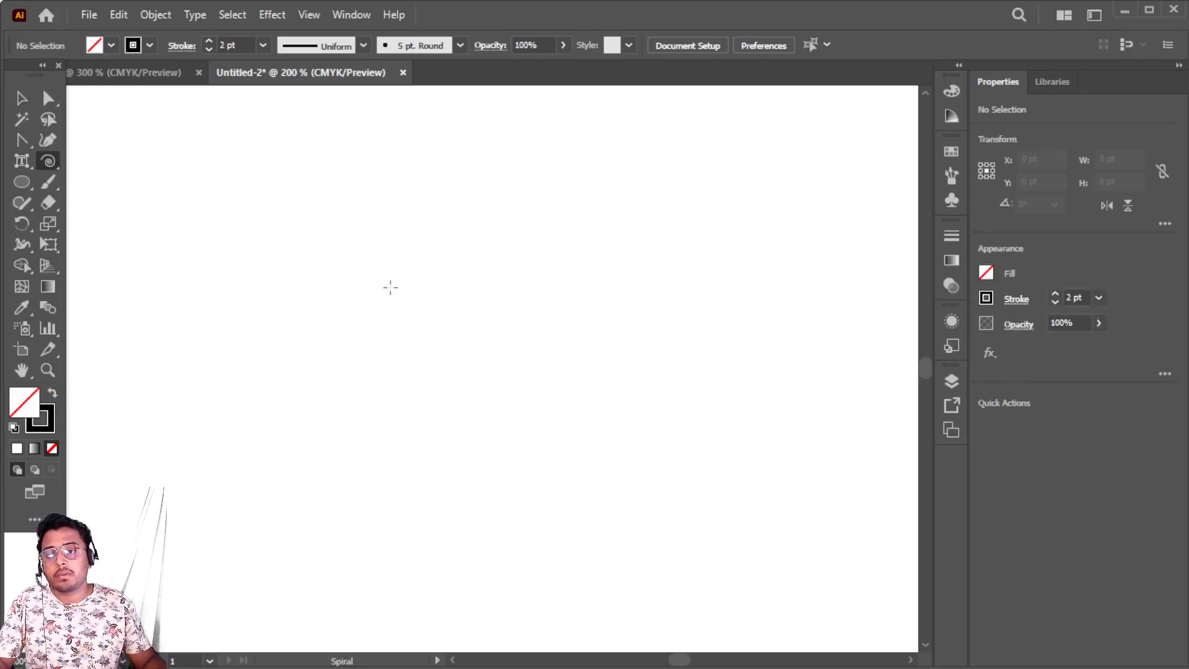
drag(390, 284, 445, 332)
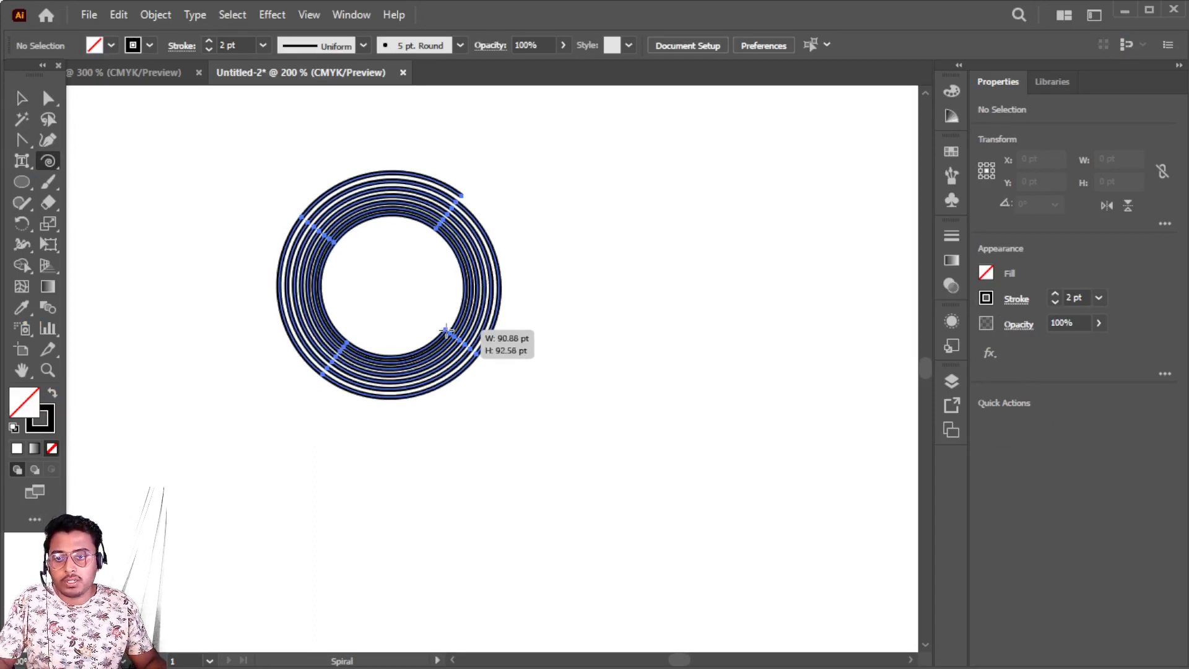
key(Down)
key(Down)
key(Down)
key(Down)
key(Down)
key(Down)
key(Down)
key(Down)
key(Down)
key(Down)
drag(445, 332, 456, 339)
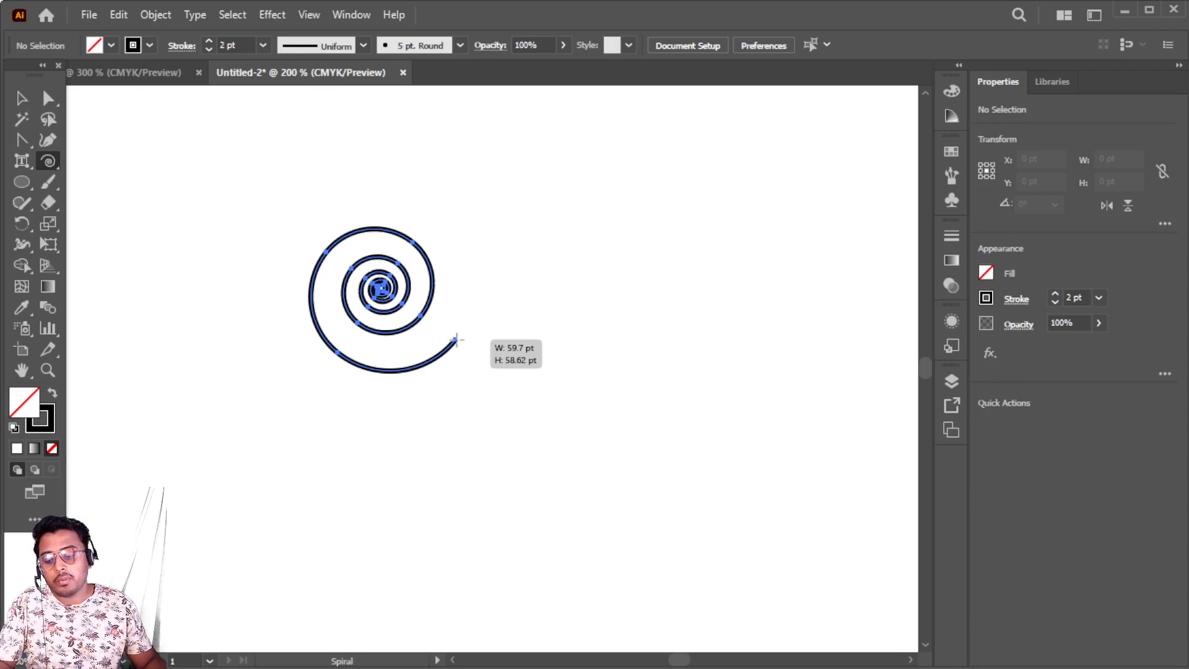
mouse_move(456, 339)
mouse_down()
mouse_move(396, 405)
mouse_move(503, 340)
mouse_move(464, 319)
mouse_move(519, 341)
mouse_move(455, 426)
mouse_move(522, 409)
mouse_move(520, 381)
mouse_up()
key(ctrl+z)
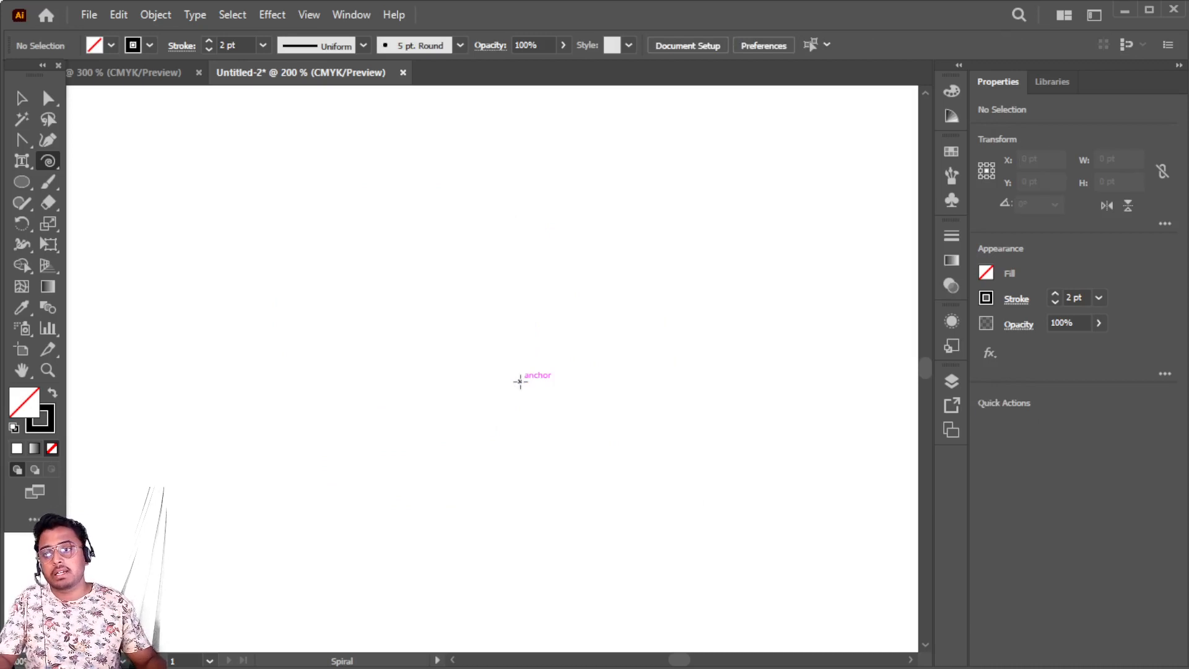
Draw a rectangular grid about 190 pt wide and 135 pt tall, varying its row count and settling on six rows.
drag(42, 165, 124, 204)
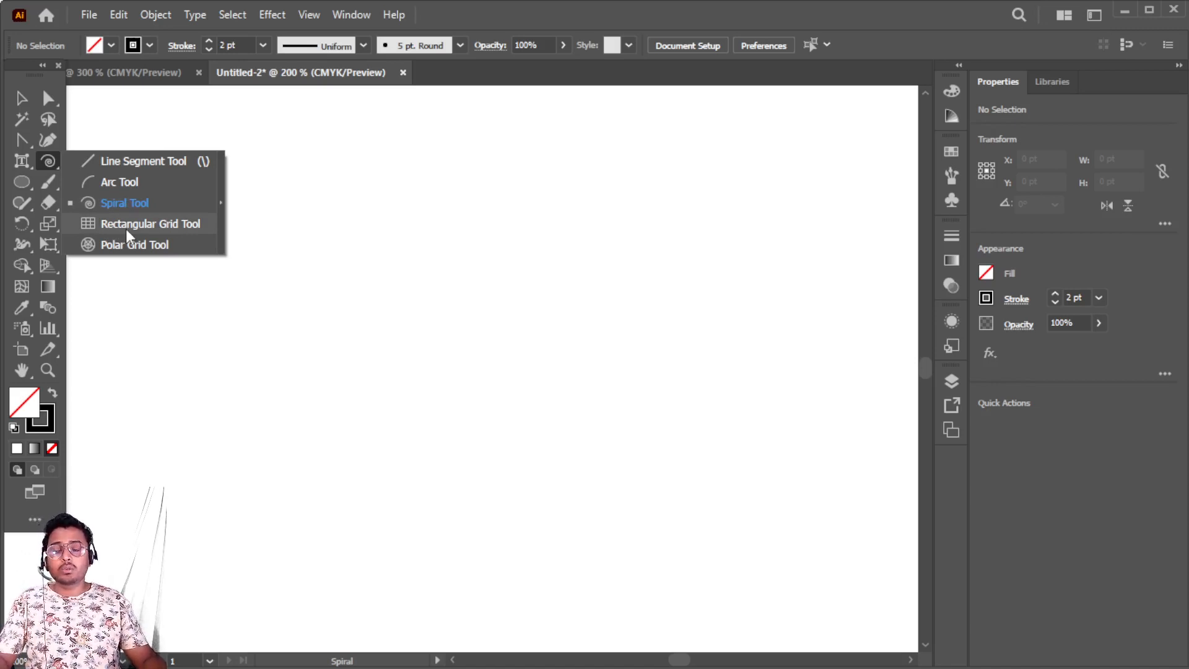
click(128, 232)
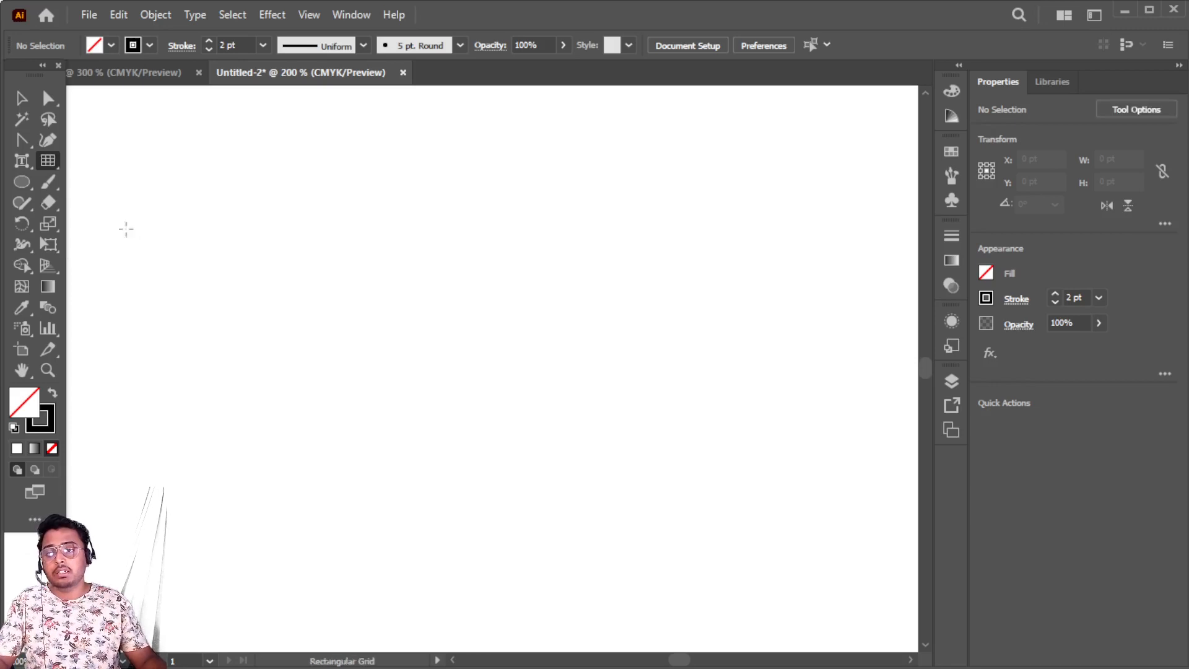
drag(297, 234, 712, 468)
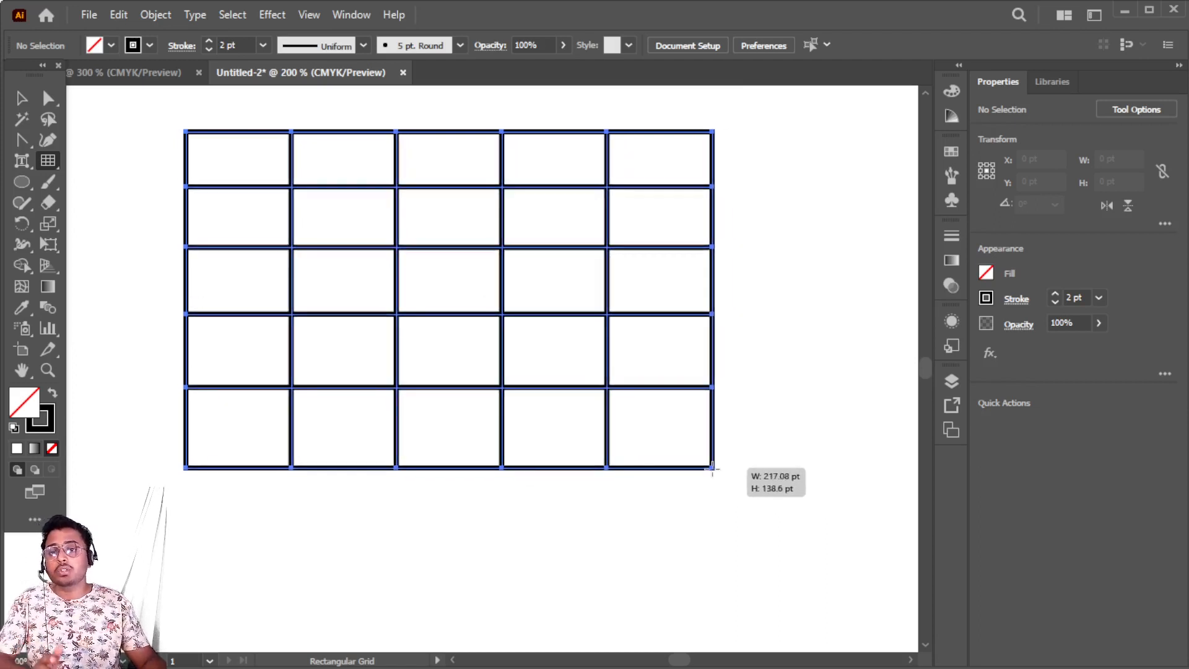
drag(712, 468, 646, 460)
key(Up)
key(Up)
key(Up)
key(Up)
key(Up)
key(Up)
key(Down)
key(Down)
key(Down)
key(Down)
key(Down)
key(Down)
key(Down)
key(Down)
key(Down)
key(Up)
key(Up)
key(Up)
key(Up)
Vary the grid's column count, settling on seven columns, and finish it at about 200 pt wide and 140 pt tall.
key(Right)
key(Right)
key(Right)
key(Right)
key(Right)
key(Right)
key(Right)
key(Left)
key(Left)
key(Left)
key(Left)
key(Left)
key(Left)
key(Left)
key(Left)
key(Left)
key(Left)
key(Right)
key(Right)
key(Right)
key(Right)
key(Right)
key(Up)
key(Up)
key(Down)
key(Down)
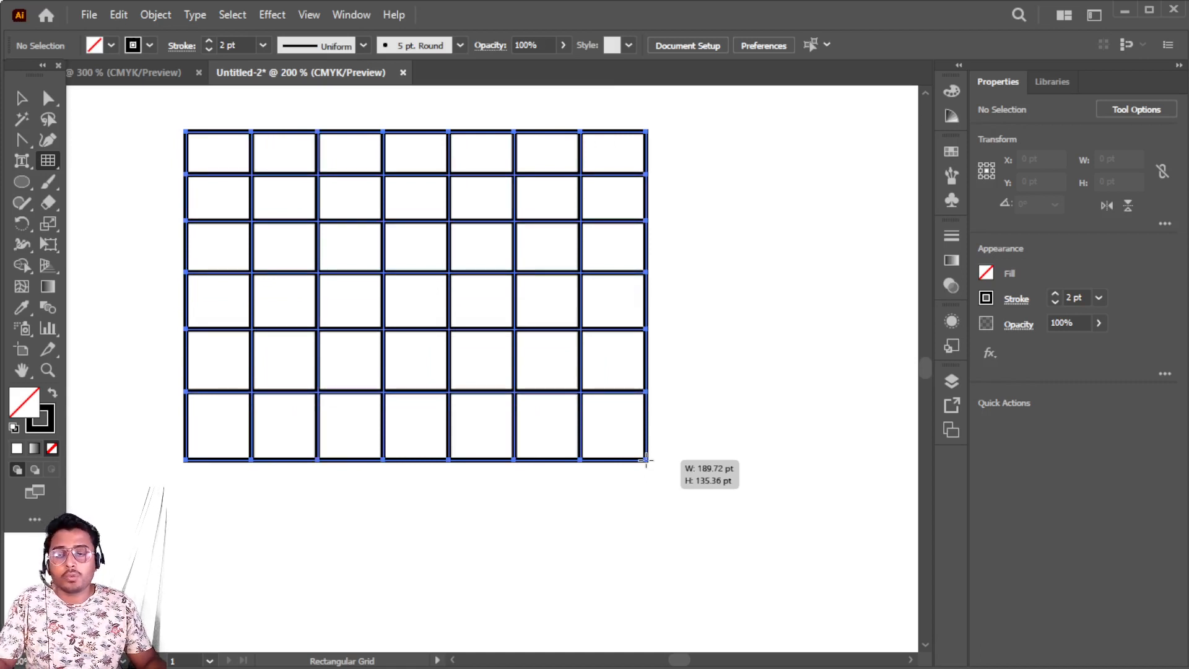
drag(646, 459, 672, 470)
Highlight the two rectangular table lines in the Word notes, correct "ass" to "as", and return to Illustrator.
key(alt+Tab)
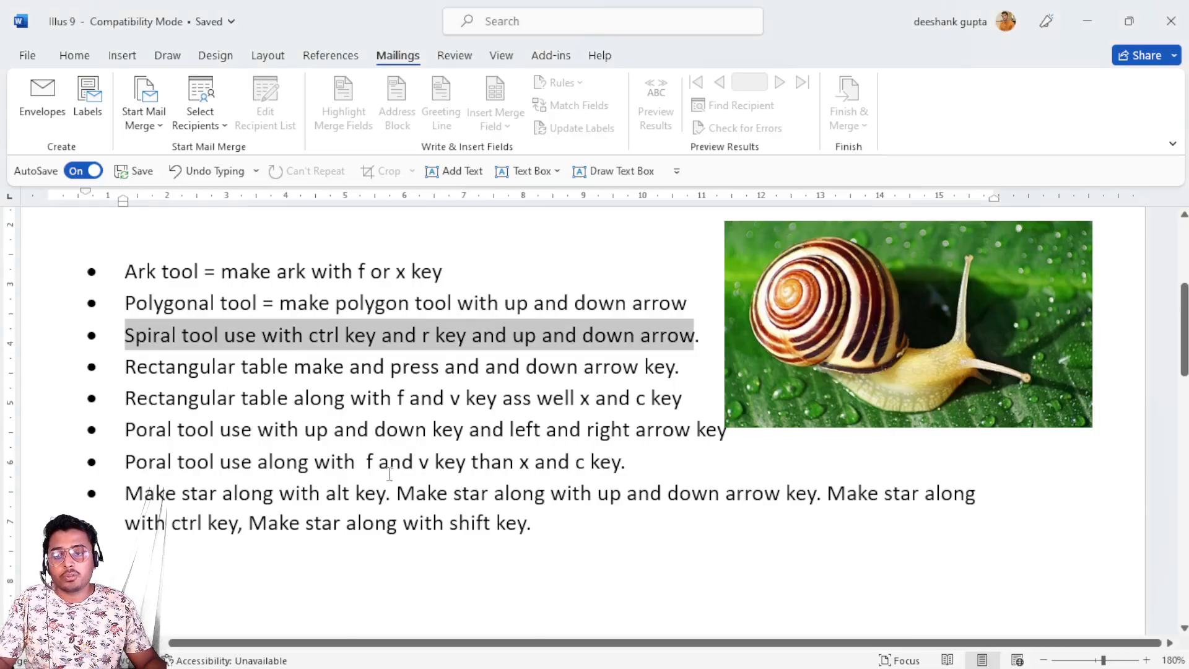
drag(127, 368, 673, 369)
drag(125, 401, 629, 416)
click(531, 398)
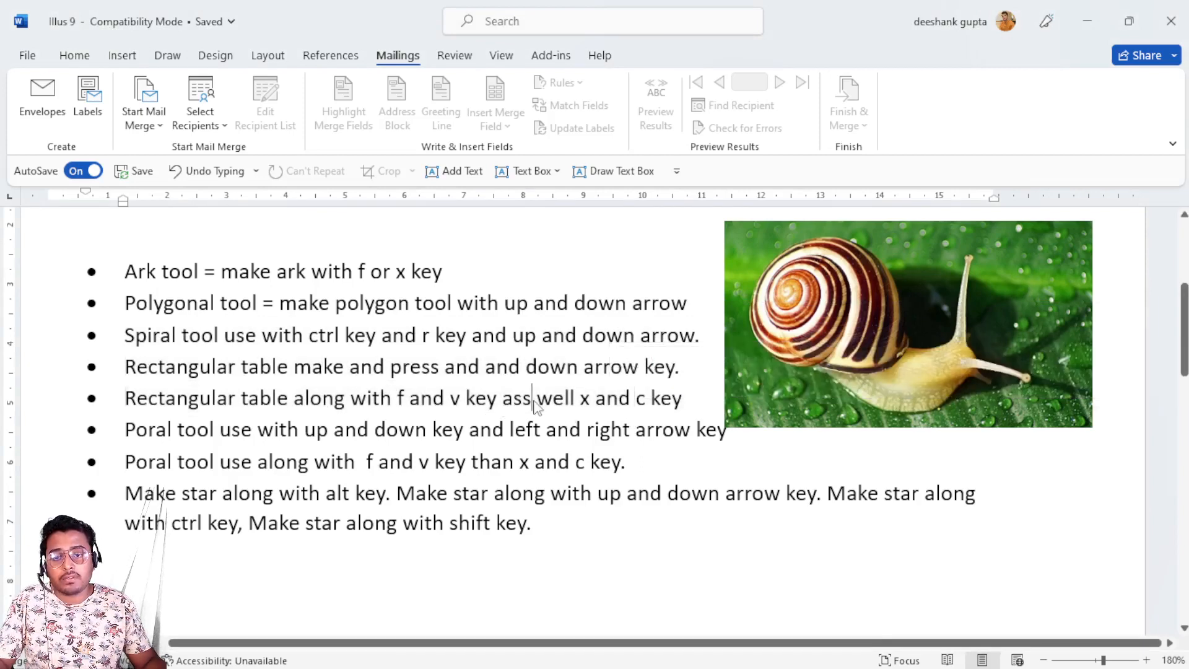
key(BackSpace)
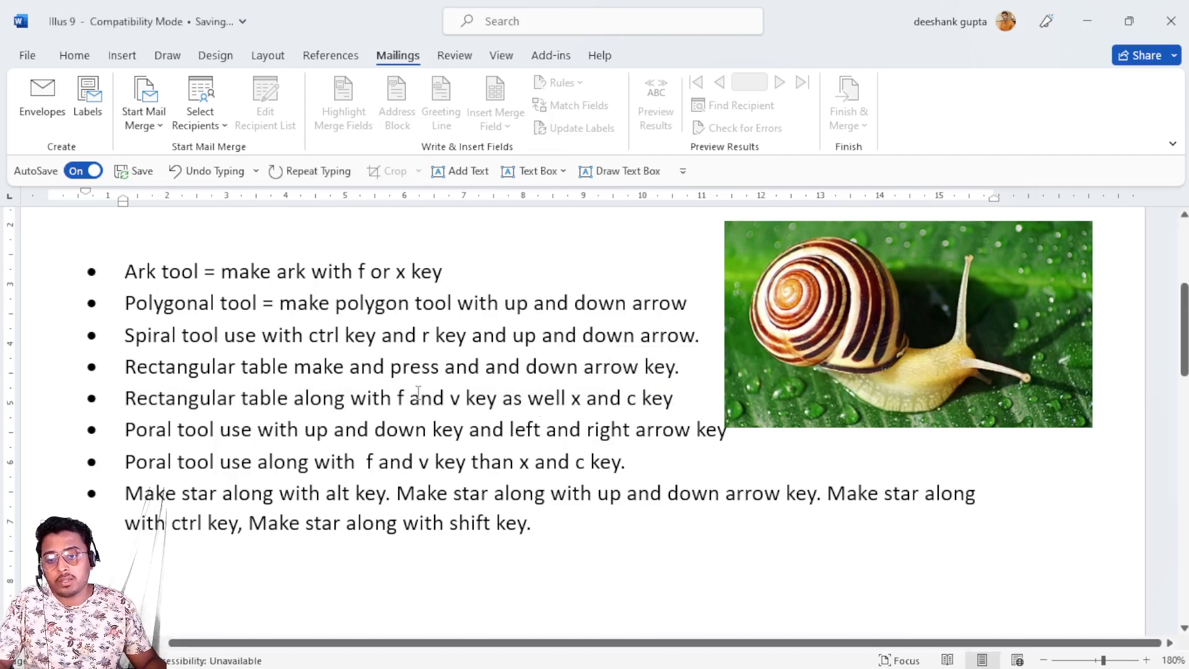
key(alt+Tab)
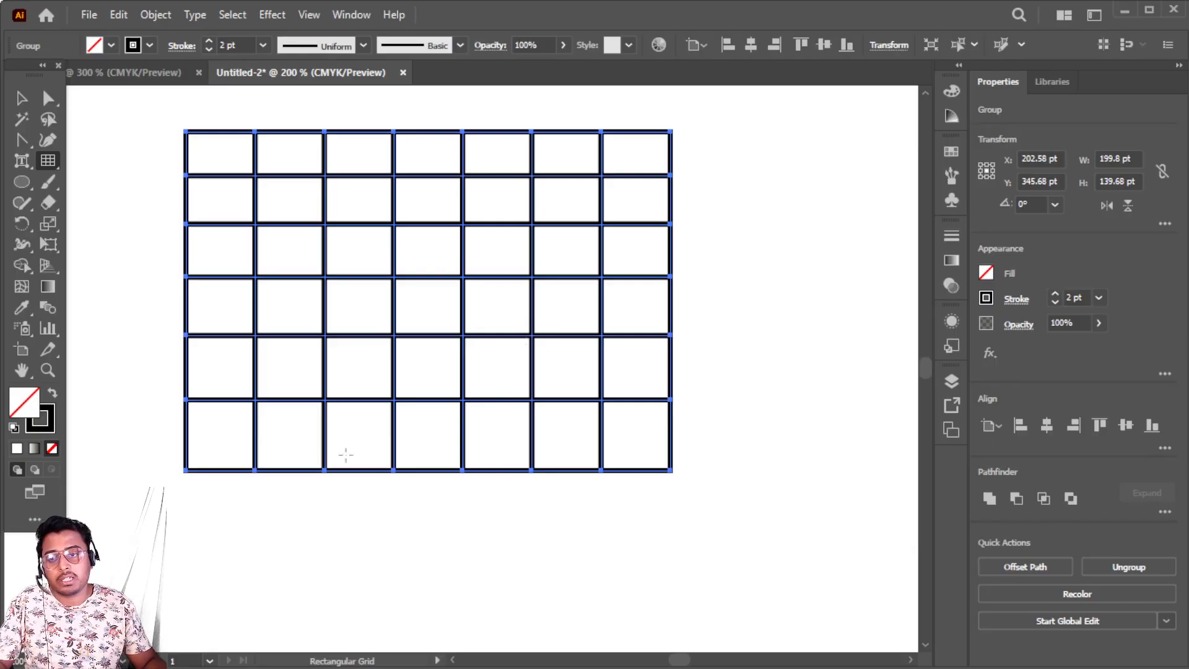
Delete the existing grid and draw one about 170 pt wide and 118 pt tall, skewing its rows strongly toward the top edge.
key(Delete)
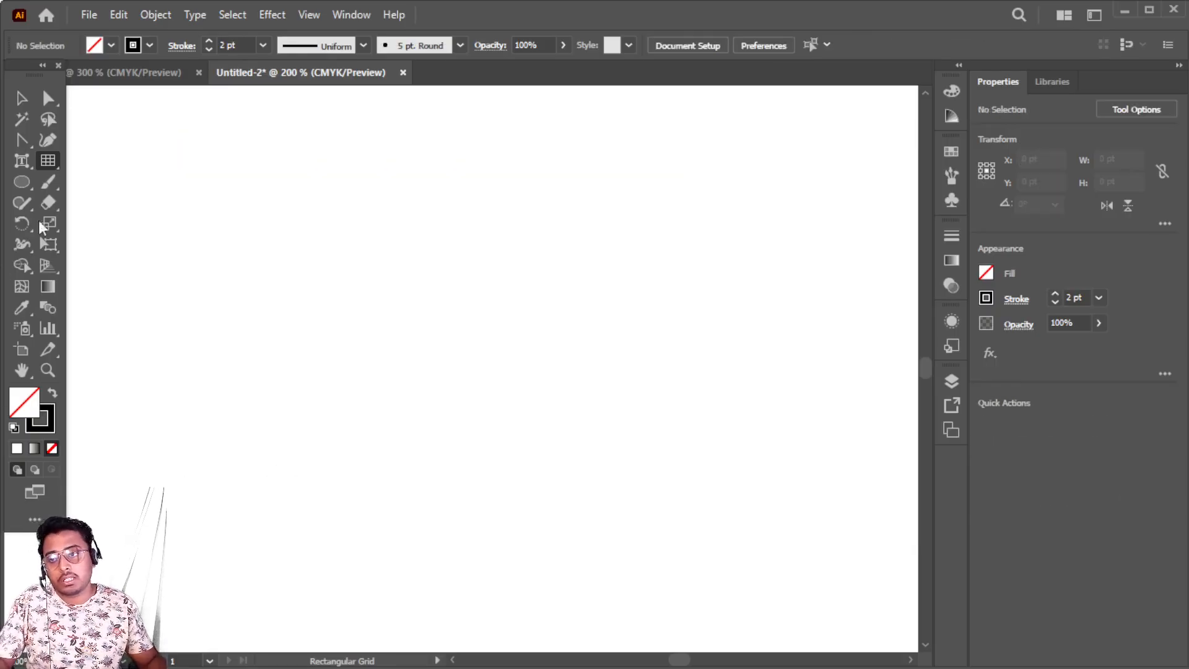
drag(287, 204, 700, 491)
key(v)
key(v)
key(v)
key(v)
key(v)
key(v)
key(f)
key(v)
key(v)
key(v)
key(v)
key(v)
key(f)
key(f)
key(f)
key(f)
key(f)
key(f)
key(f)
key(f)
key(f)
key(f)
key(f)
key(f)
key(f)
key(f)
key(f)
key(f)
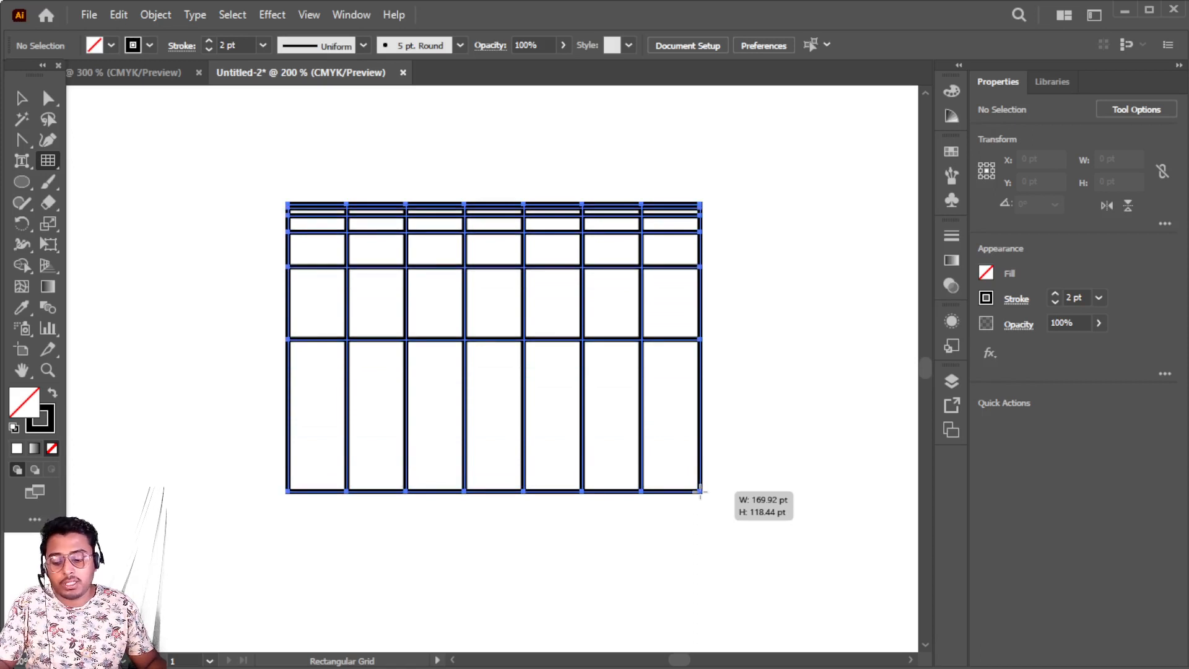
Vary the skew of the grid's rows and settle on six evenly spaced rows.
key(v)
key(v)
key(v)
key(v)
key(v)
key(v)
key(v)
key(v)
key(v)
key(v)
drag(700, 491, 700, 491)
key(f)
key(f)
key(f)
key(f)
key(f)
key(v)
key(v)
key(v)
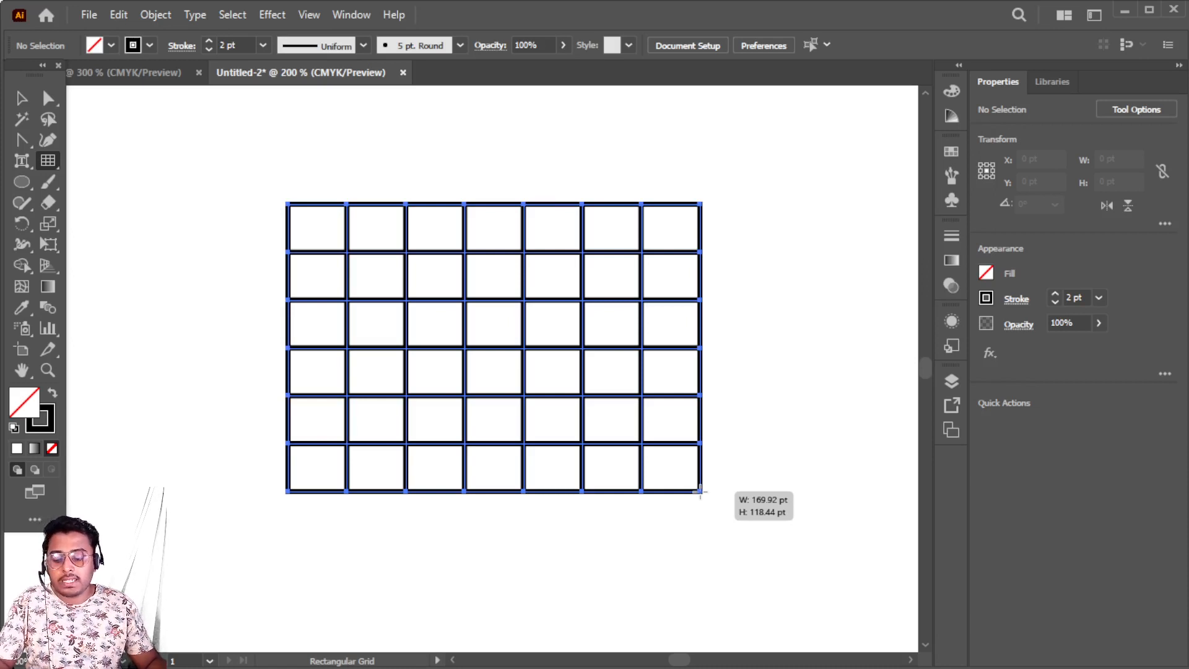
Skew the grid's columns progressively toward the left edge until they crowd together there.
key(x)
key(x)
key(x)
key(x)
key(x)
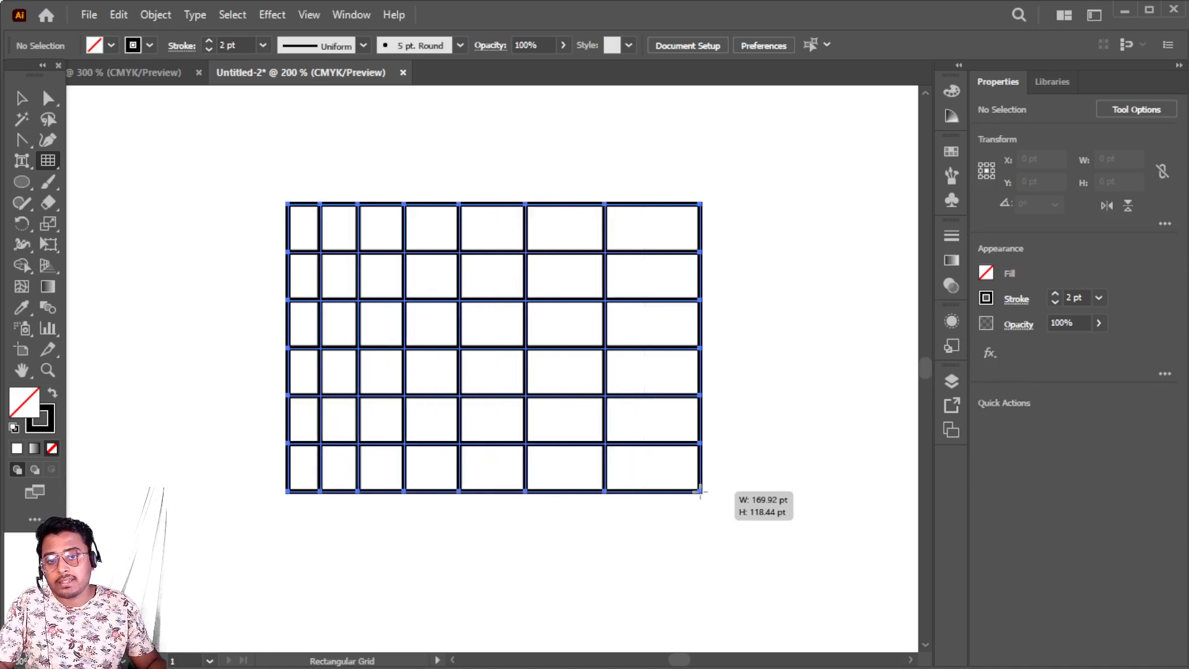
key(x)
key(x)
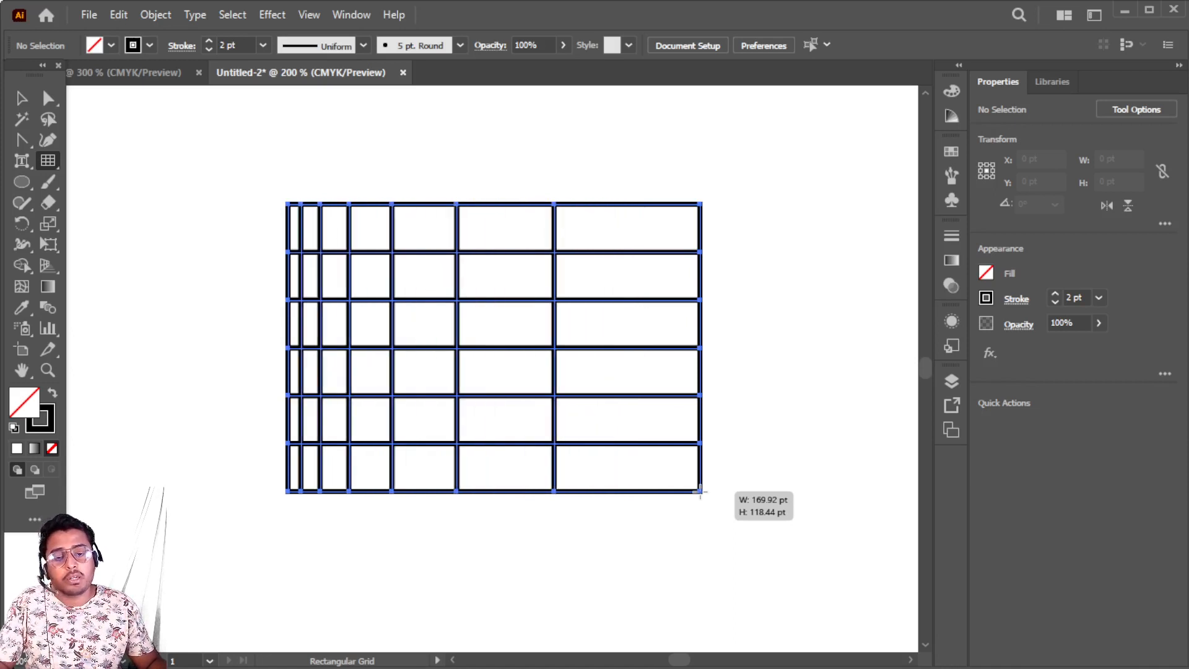
key(x)
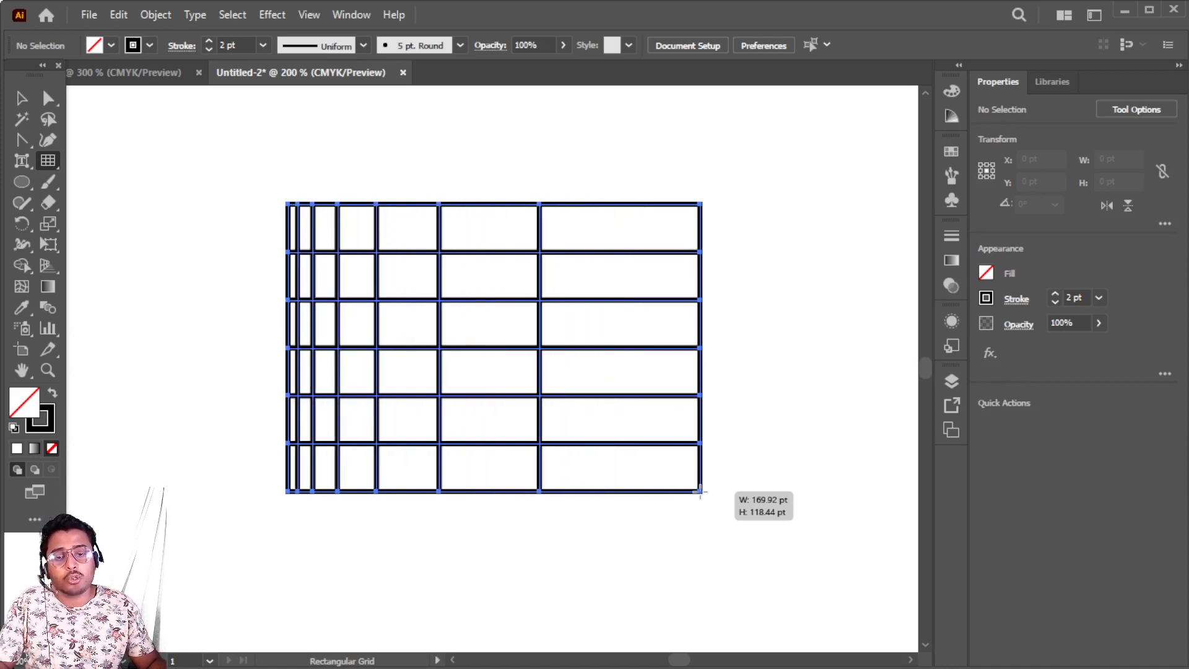
key(x)
key(x)
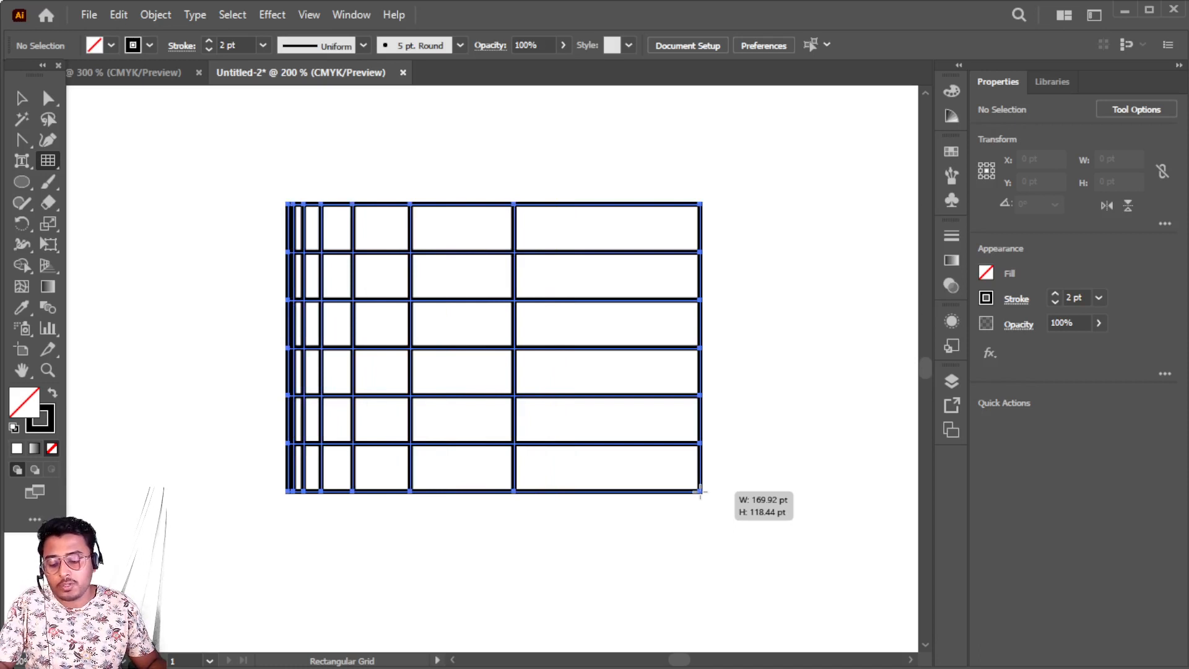
Reverse the column skew so the grid's columns crowd strongly toward the right edge.
key(c)
key(c)
key(c)
key(c)
key(c)
key(c)
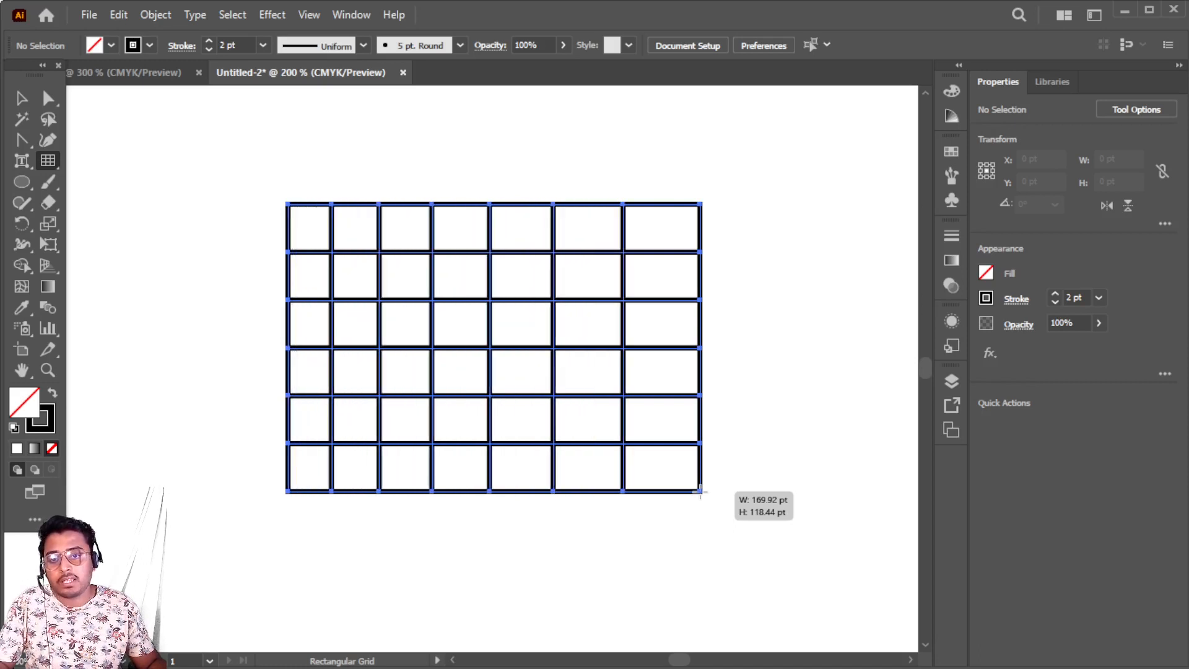
key(c)
key(c)
key(c)
key(c)
key(c)
key(c)
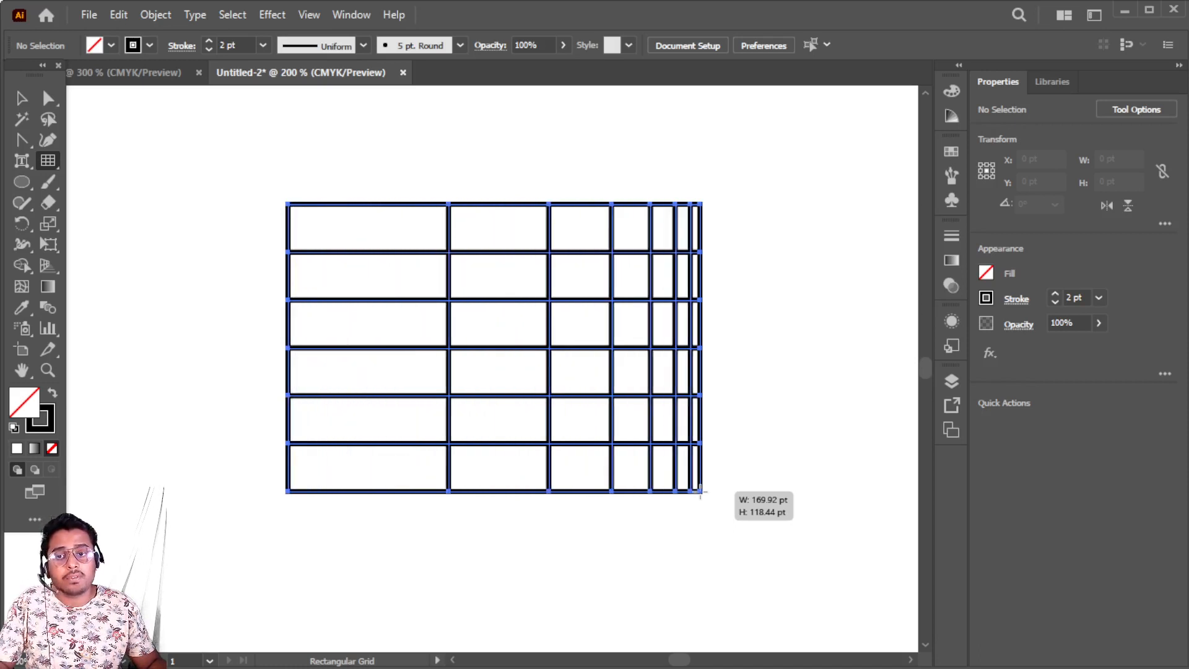
key(c)
key(c)
key(c)
key(c)
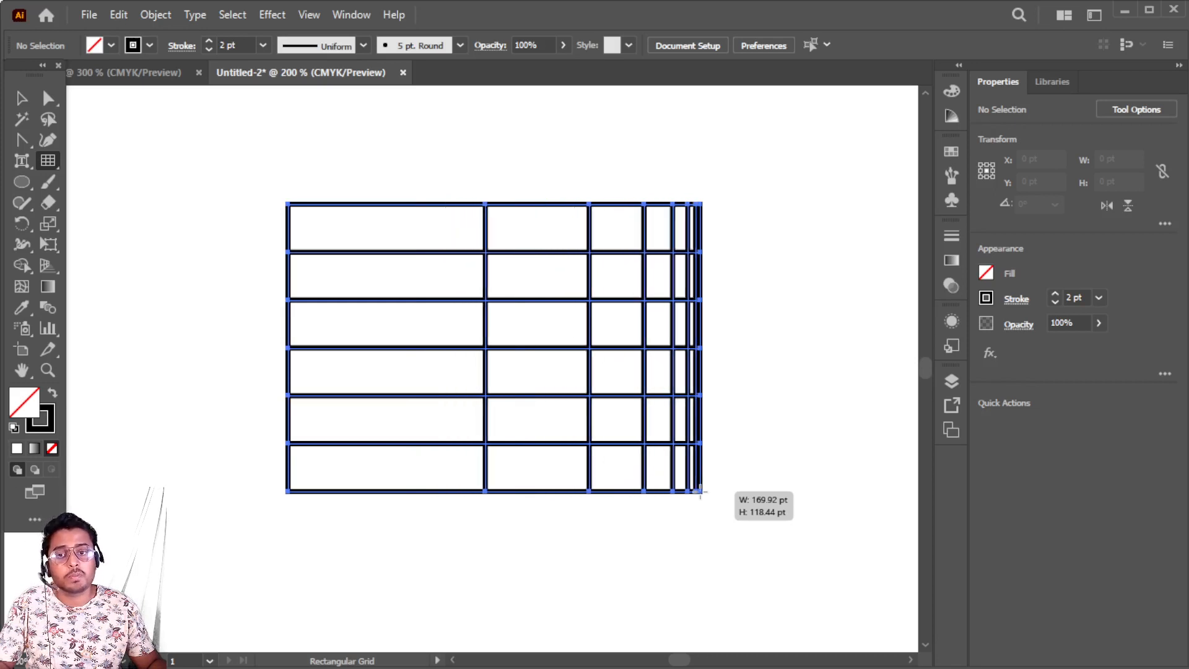
Ease the column skew until the columns narrow only slightly toward the right edge, then delete the finished grid.
key(x)
key(x)
key(x)
key(x)
key(x)
key(x)
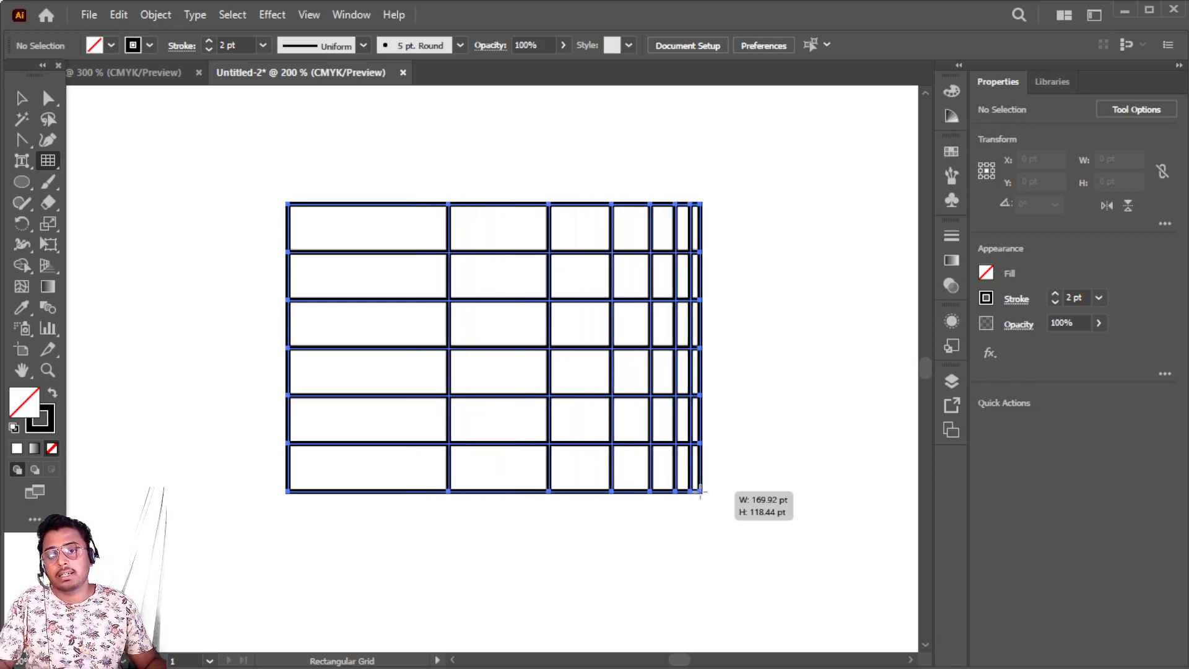
key(x)
key(x)
key(x)
key(x)
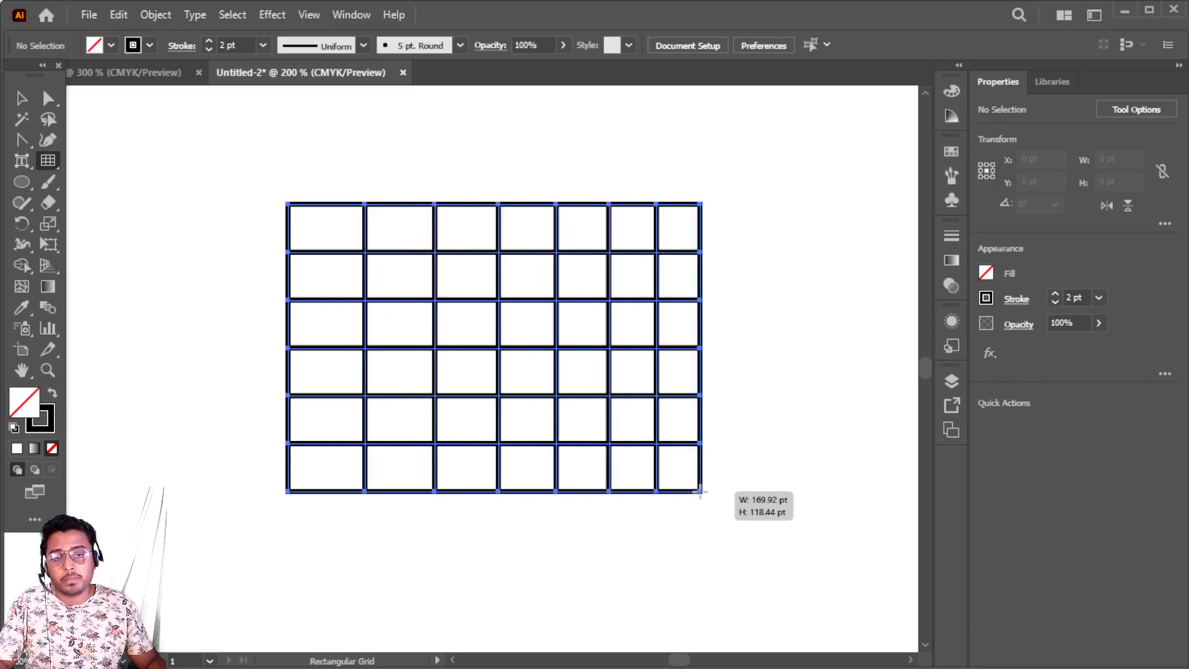
drag(700, 491, 701, 491)
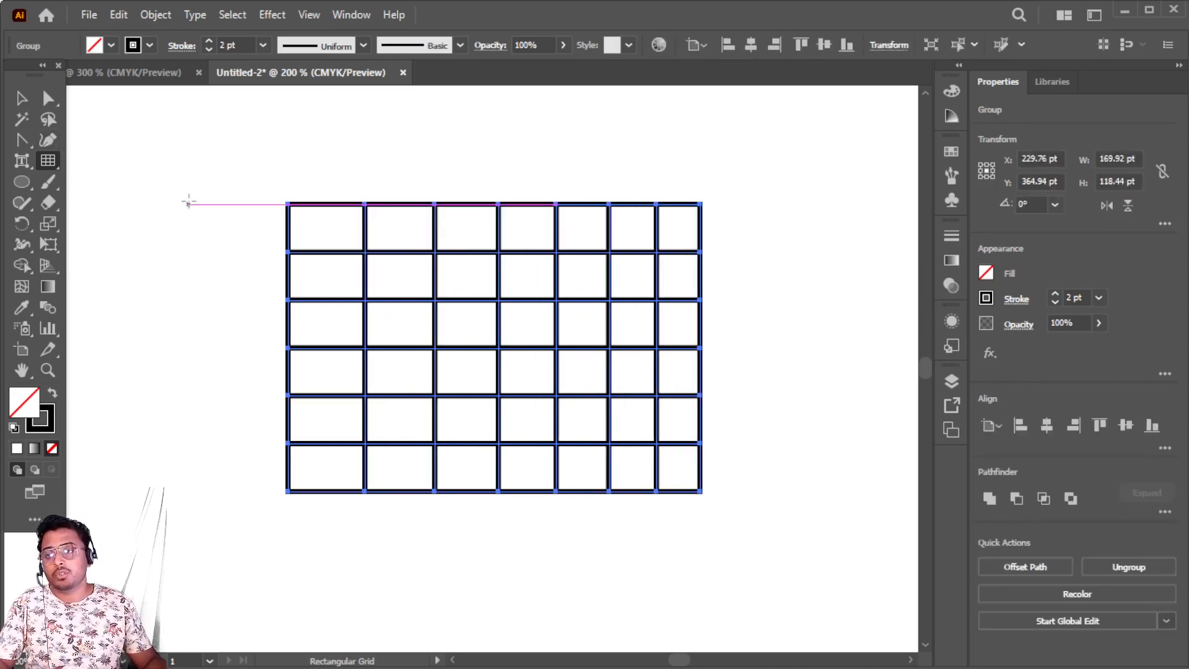
click(22, 98)
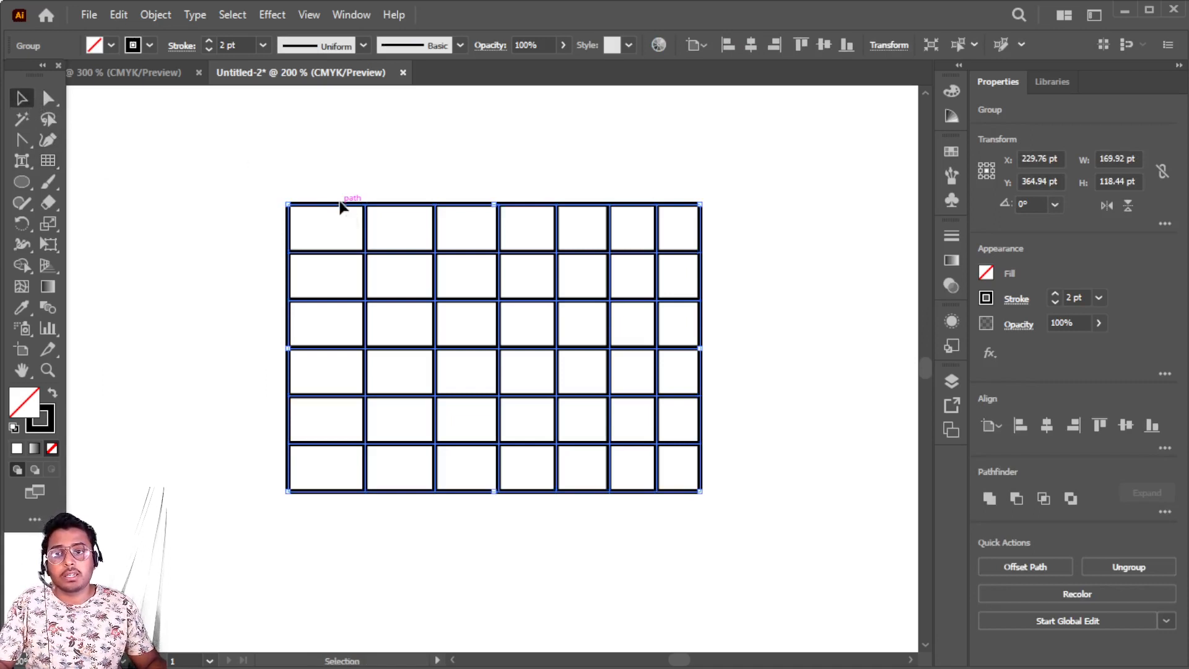
key(Delete)
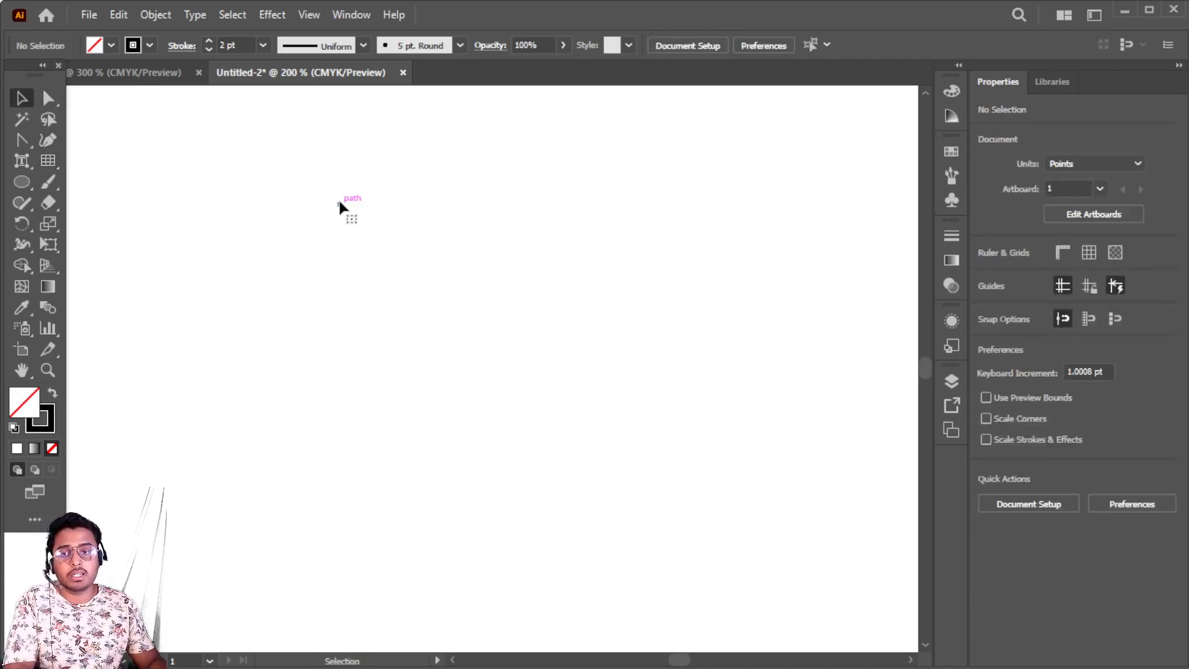
Highlight the start of the first "Poral tool" line in the Word notes and return to Illustrator.
key(alt+Tab)
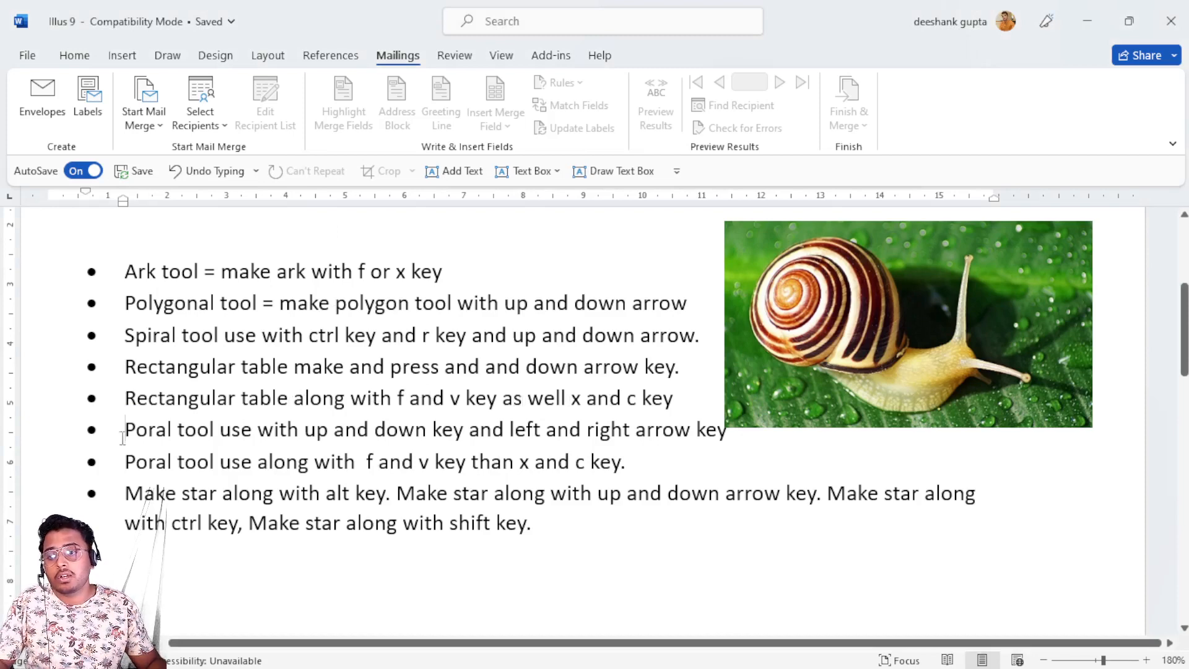
drag(125, 429, 332, 433)
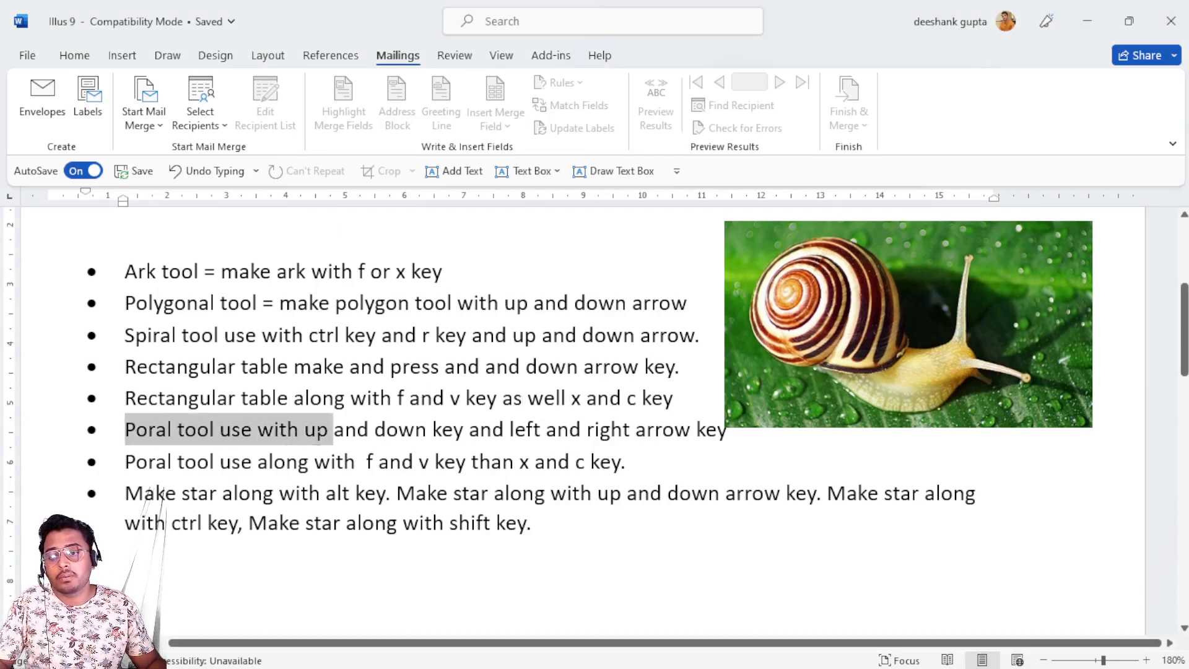
click(398, 431)
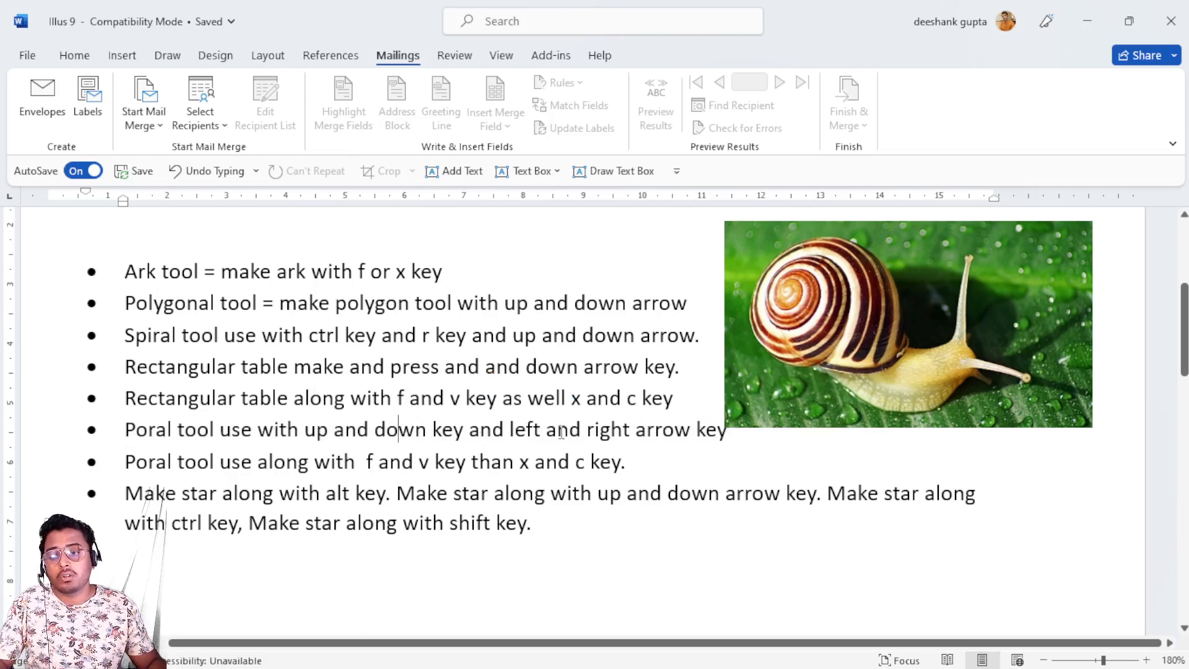
key(alt+Tab)
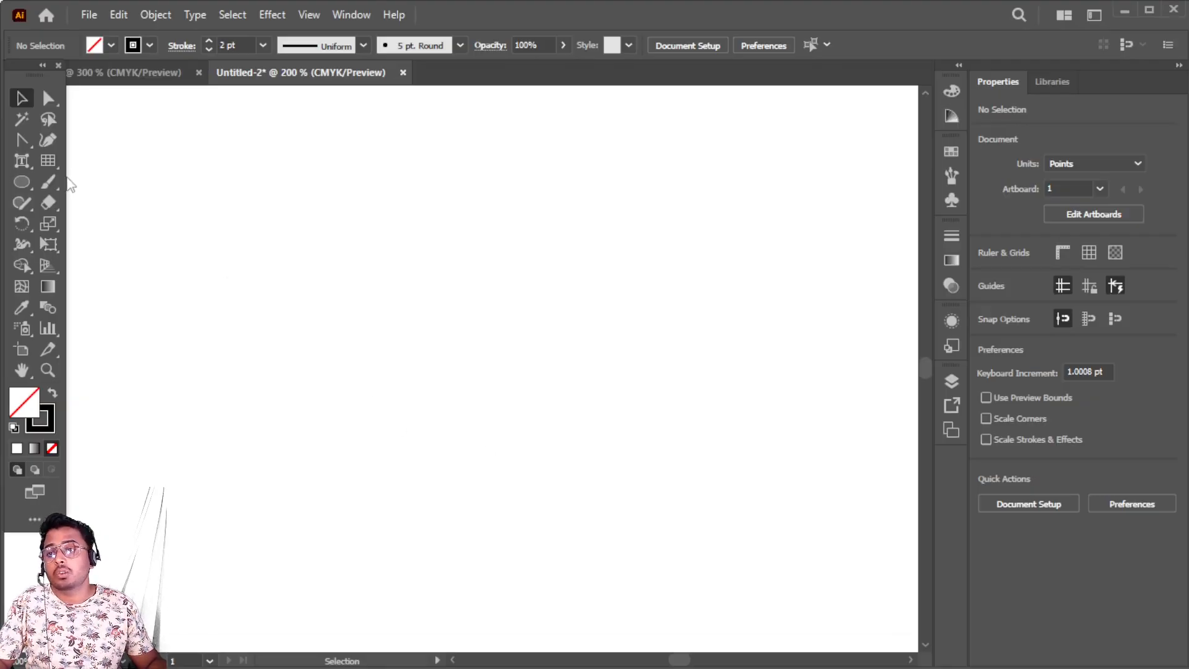
Draw a polar grid about 165 pt wide and 163 pt tall, increasing its rings to twelve concentric circles.
right_click(55, 160)
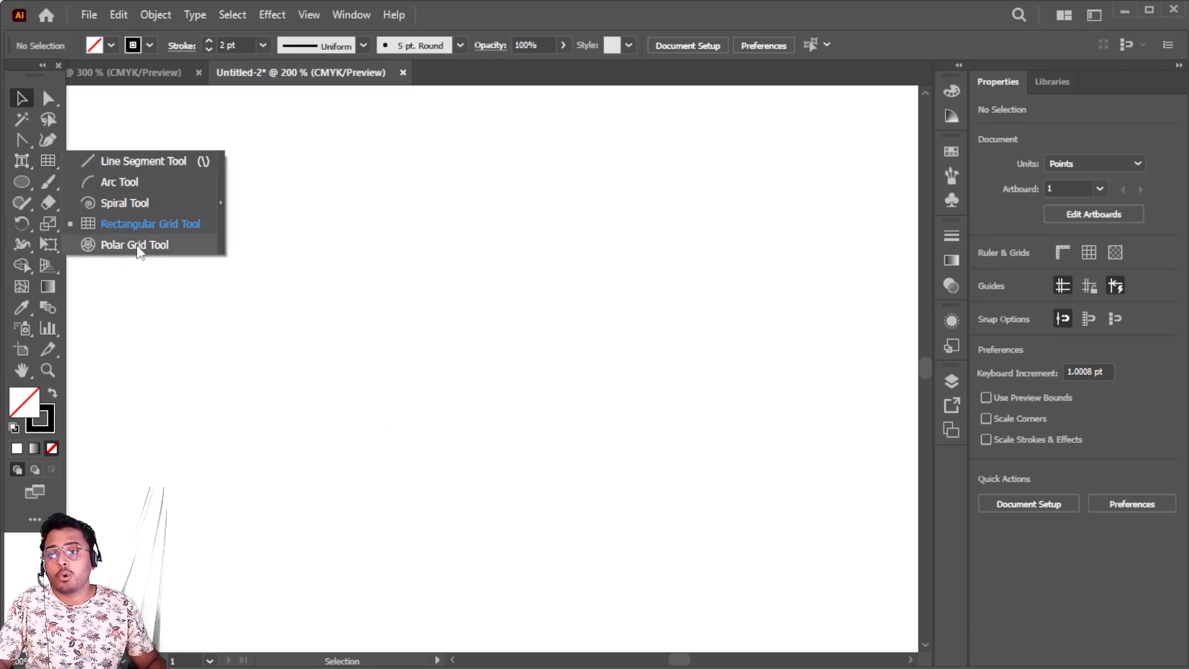
click(132, 244)
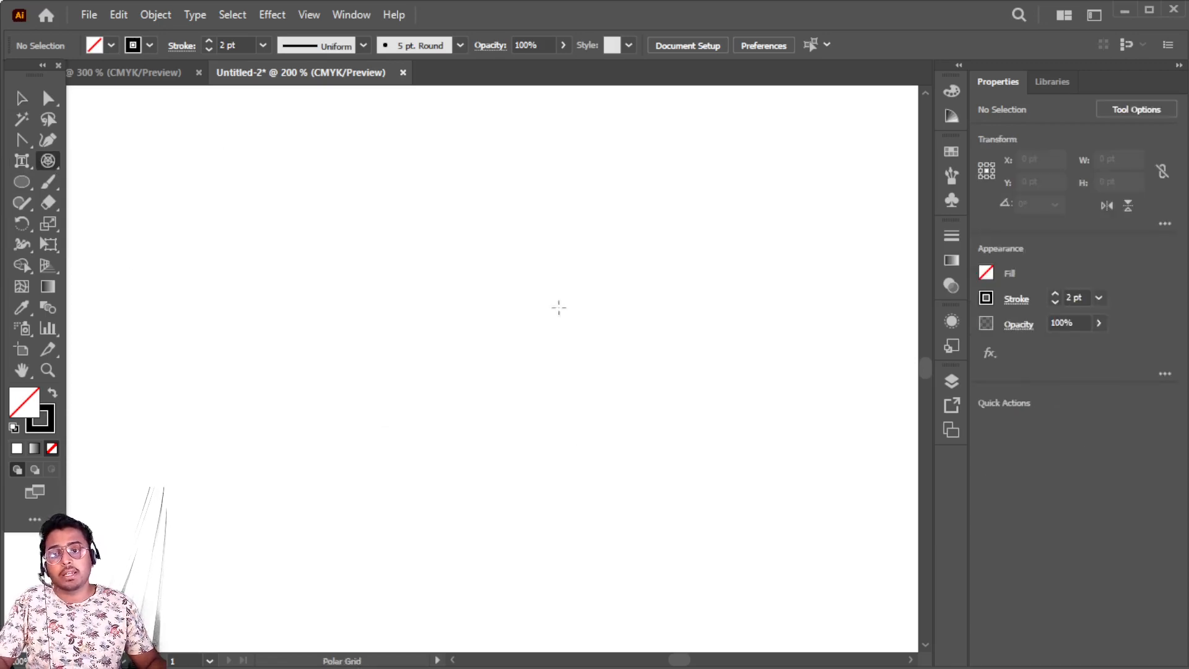
drag(317, 265, 635, 538)
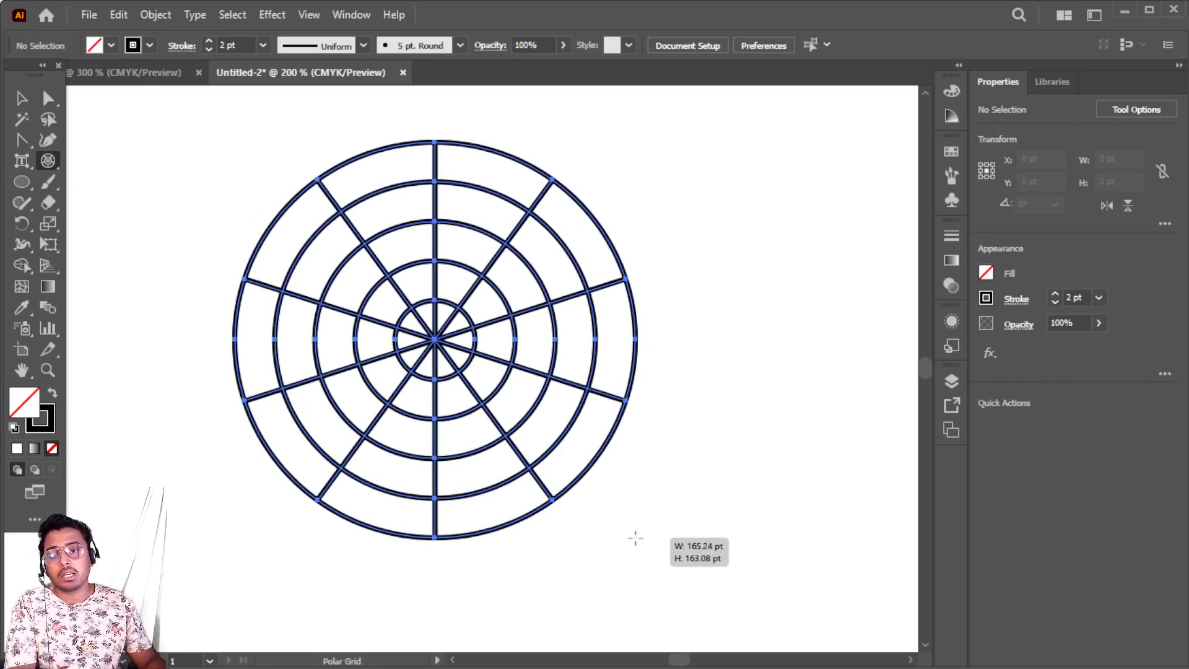
key(Up)
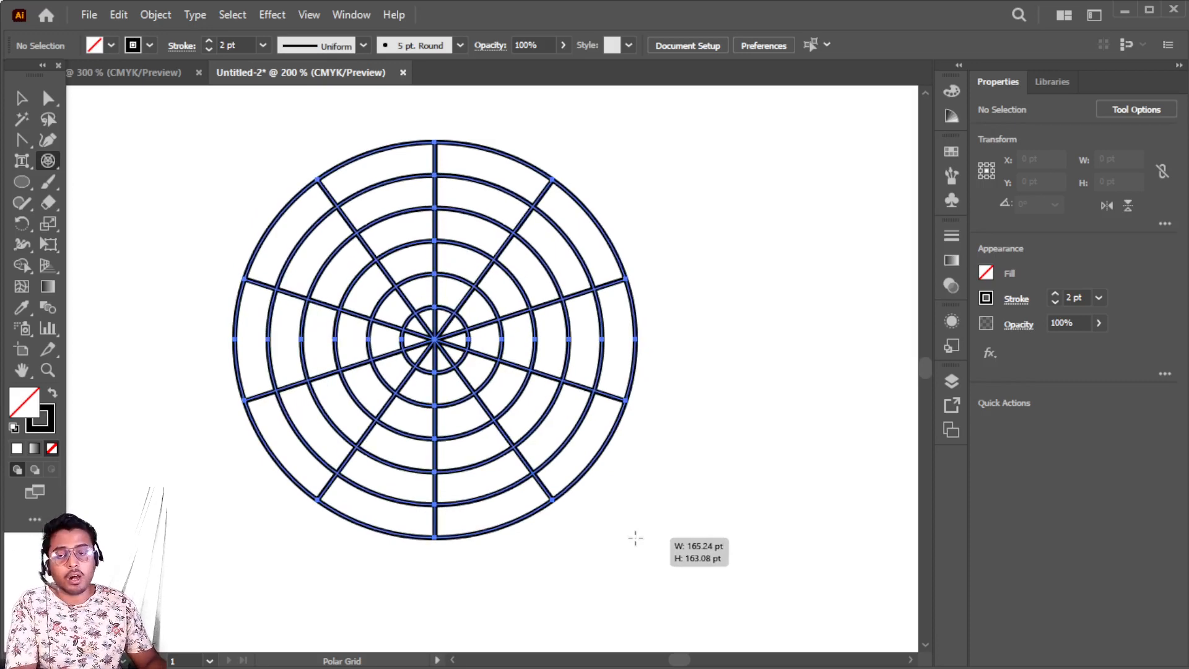
key(Up)
key(Up)
key(Up)
key(Up)
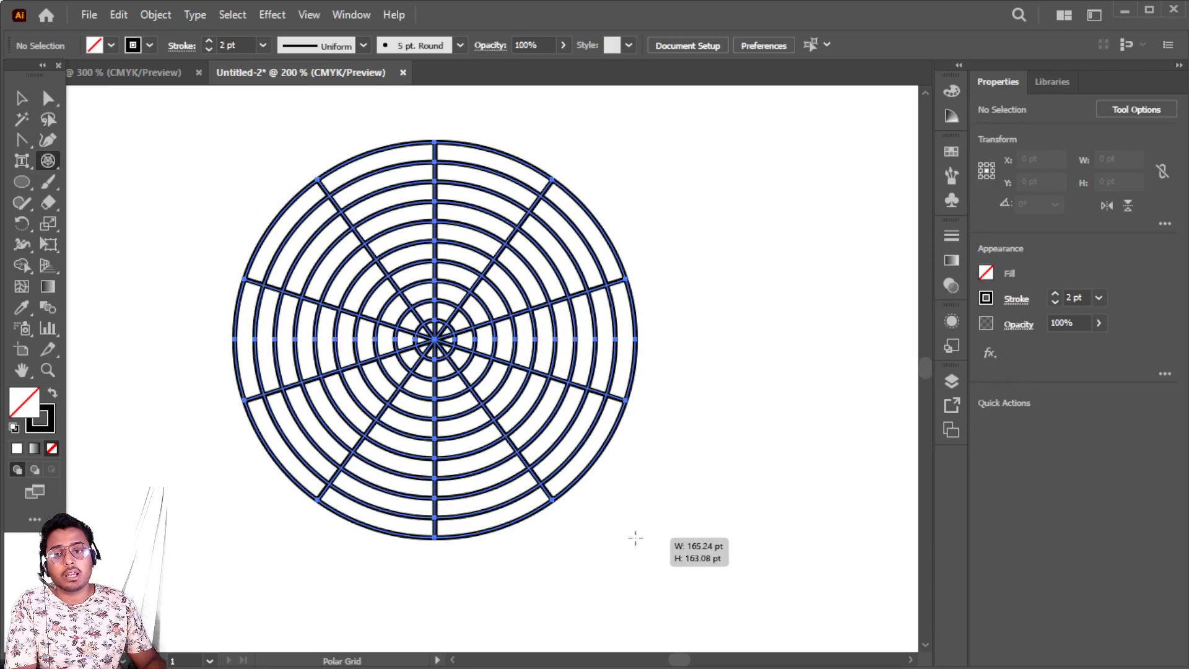
key(Up)
key(Up)
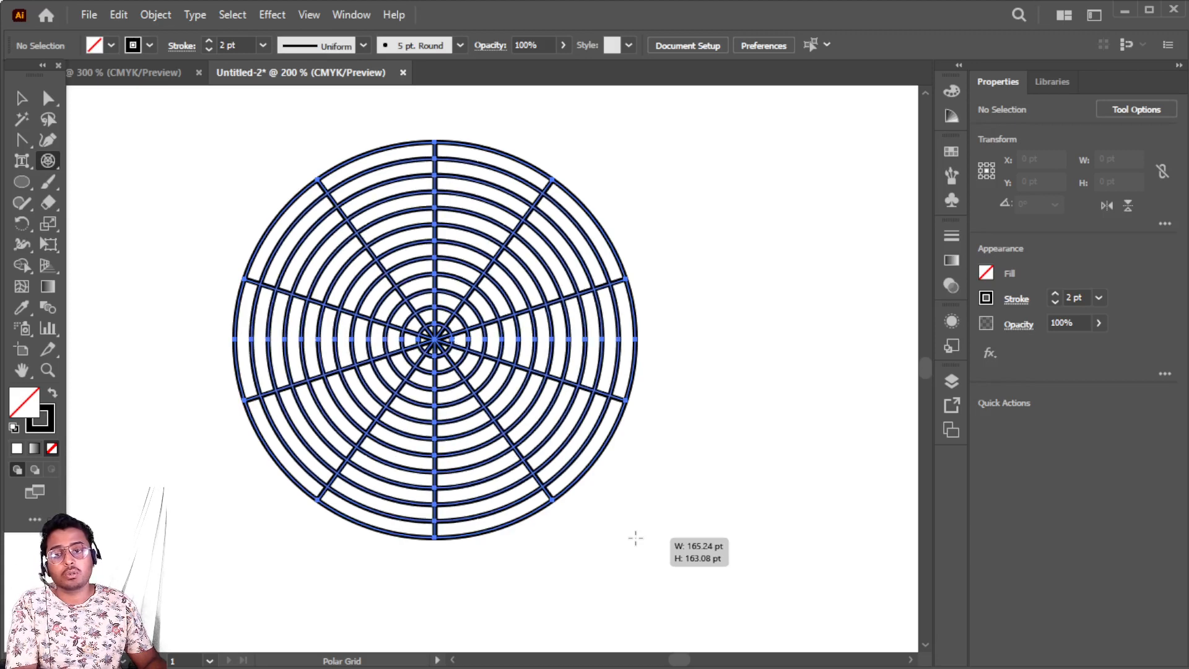
Reduce the polar grid's rings to just the outer circle and bring them back to four concentric circles.
key(Down)
key(Down)
key(Down)
key(Down)
key(Down)
key(Down)
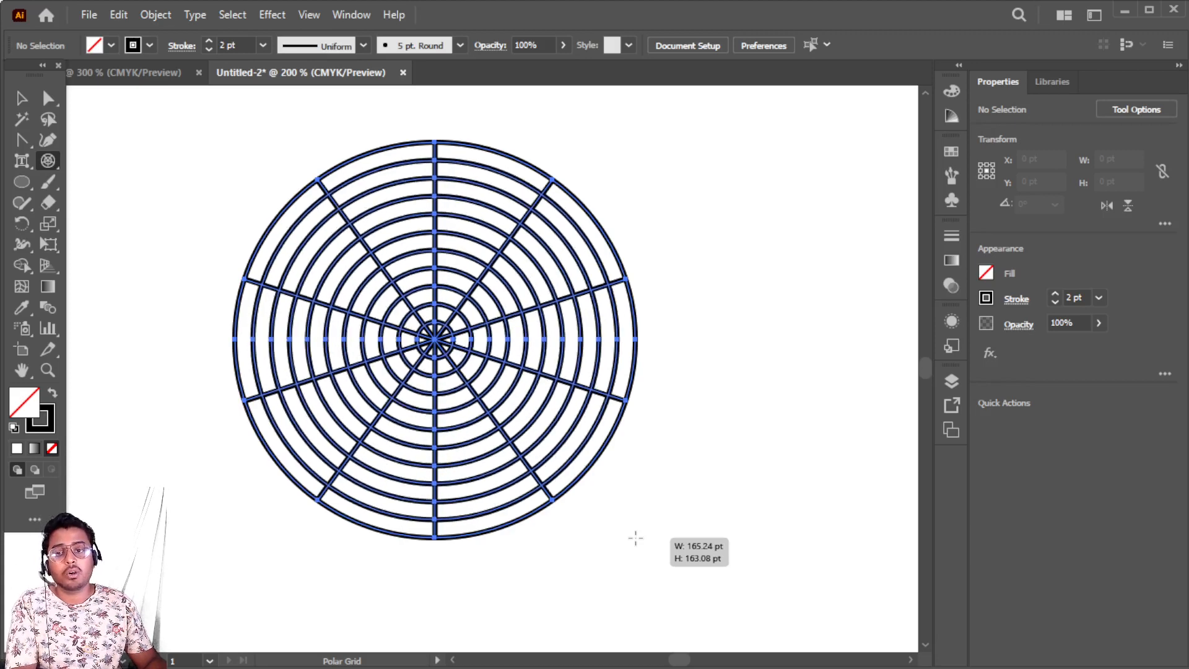
key(Down)
key(Down)
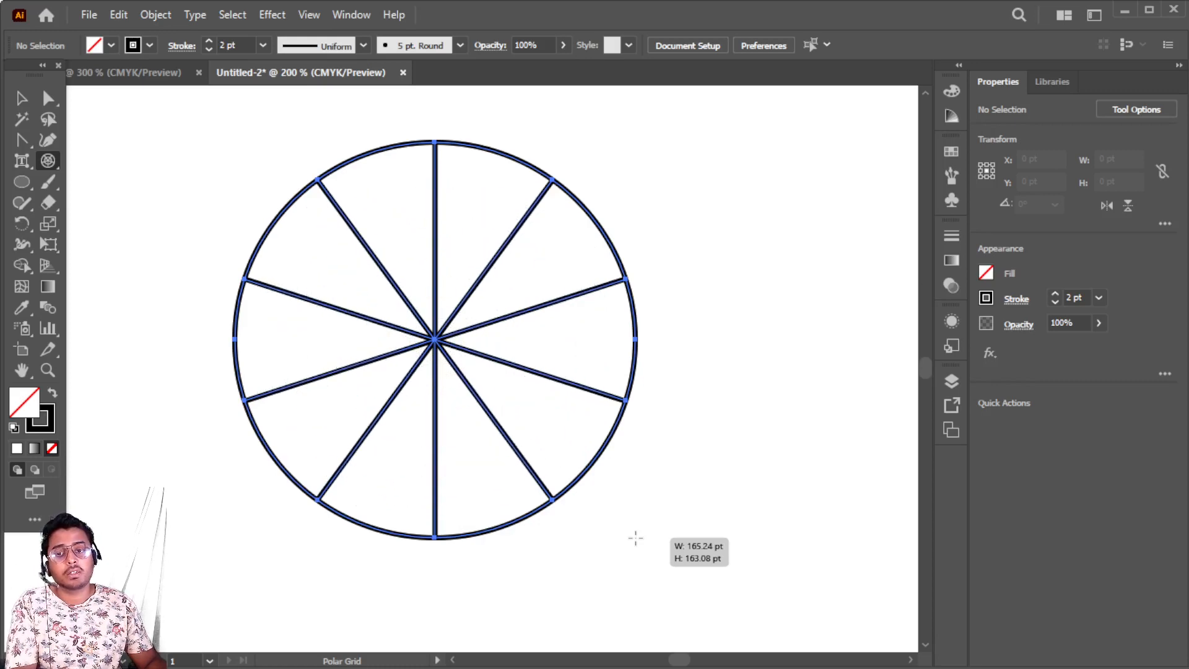
key(Down)
key(Down)
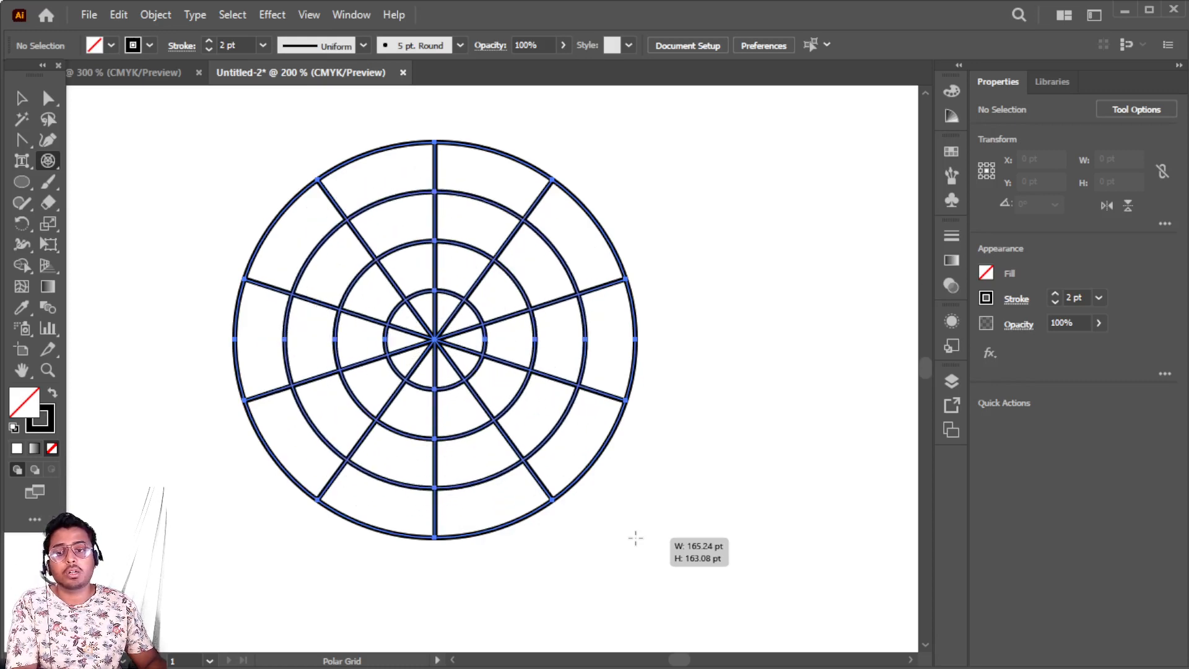
Vary the polar grid's ring count, settle on six rings, and resize it to about 162 pt wide and 174 pt tall.
key(Up)
key(Up)
key(Up)
key(Up)
key(Up)
key(Up)
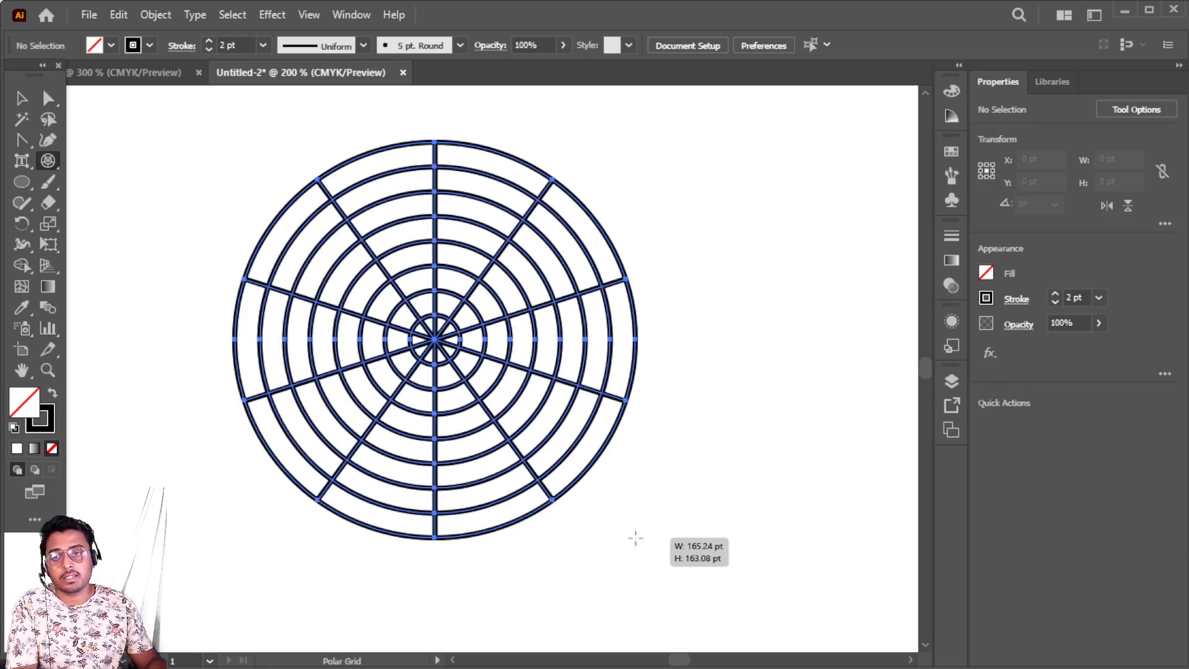
key(Down)
key(Down)
key(Down)
key(Down)
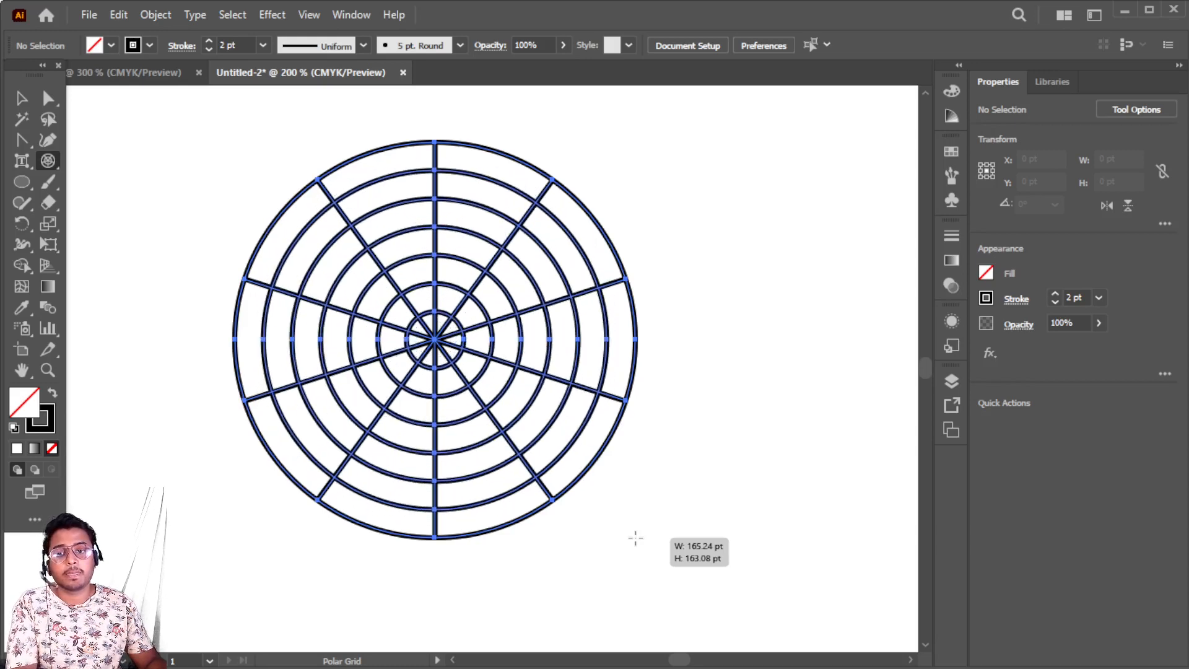
drag(635, 537, 626, 564)
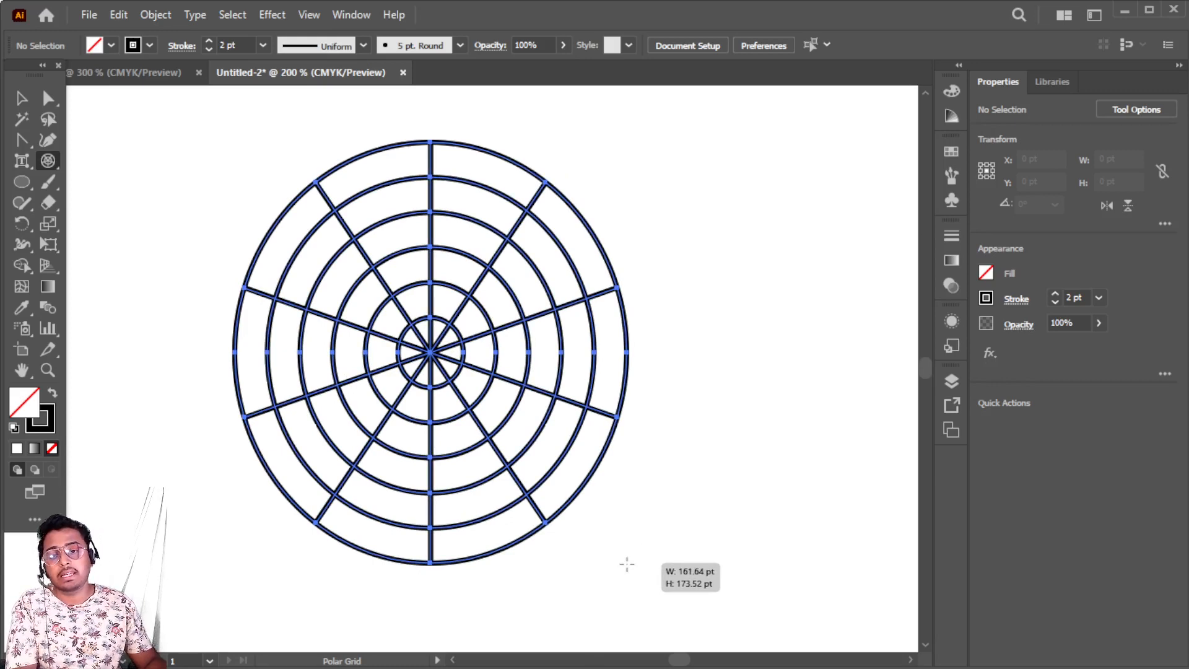
Increase the polar grid's radial dividers from the centre to twenty-nine.
key(Right)
key(Right)
key(Right)
key(Right)
key(Right)
key(Right)
key(Right)
key(Right)
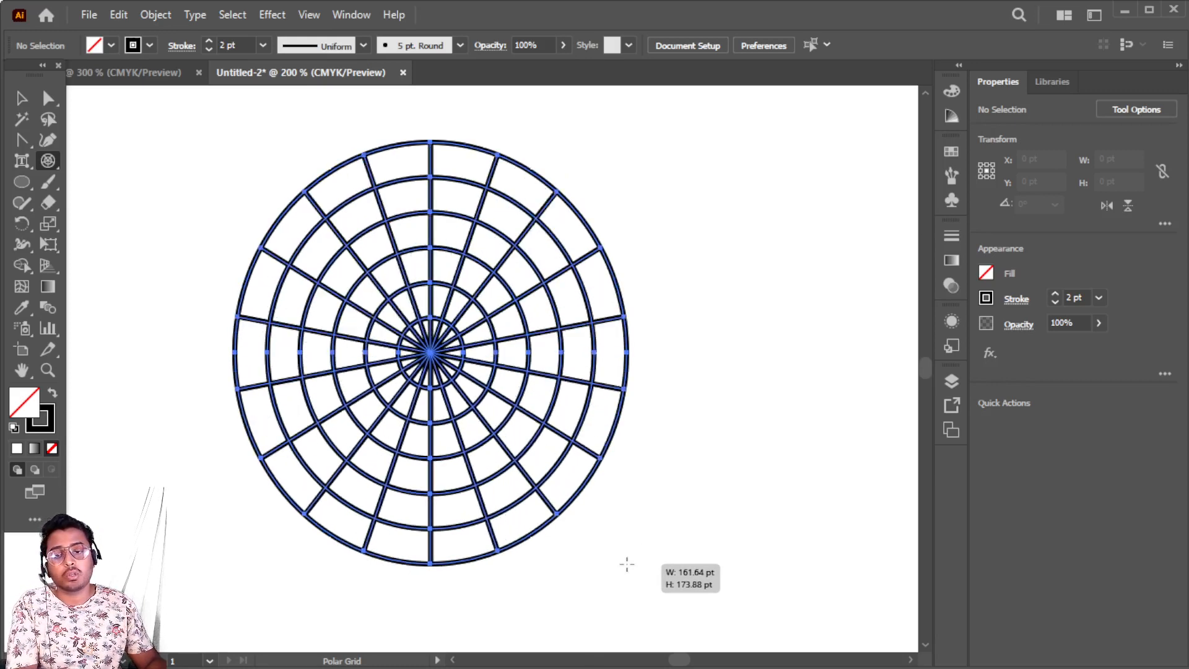
key(Right)
key(Right)
key(Right)
key(Right)
key(Right)
key(Right)
key(Right)
key(Right)
key(Right)
key(Right)
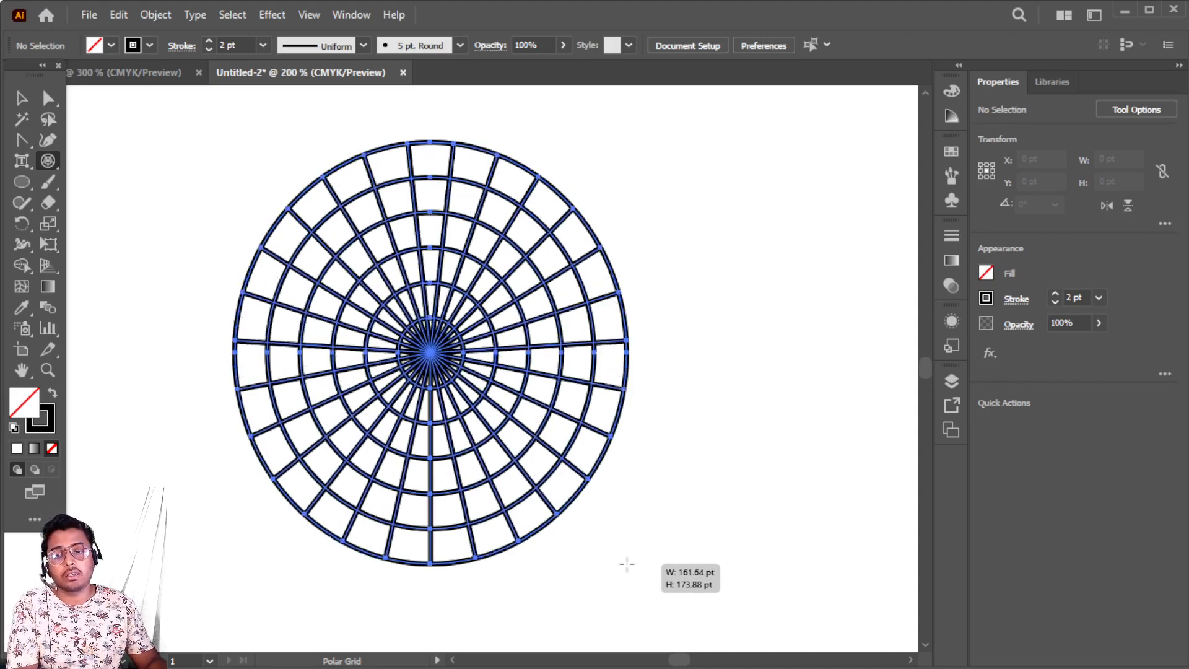
key(Right)
key(Right)
Resize the polar grid to about 170 pt wide and 165 pt tall and remove all its inner rings.
drag(625, 563, 648, 545)
key(Down)
key(Down)
key(Down)
key(Down)
key(Down)
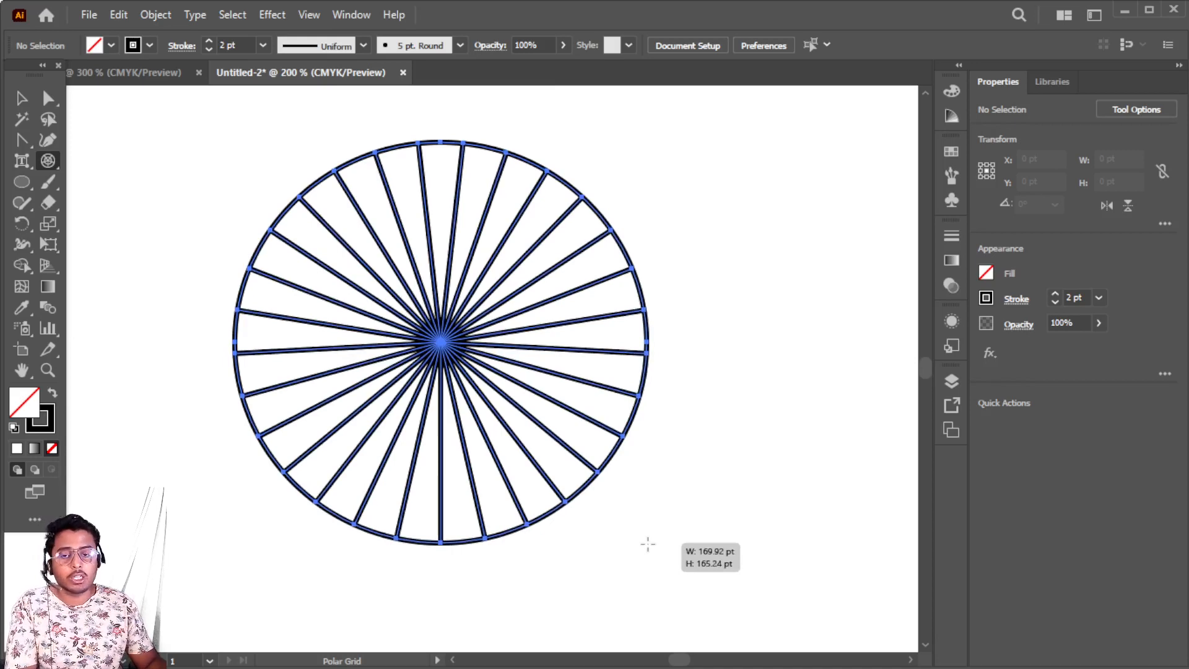
Vary the polar grid's number of radial dividers up and down, settling on twenty-six.
key(Right)
key(Right)
key(Right)
key(Right)
key(Right)
drag(648, 544, 647, 543)
key(Left)
key(Left)
key(Left)
key(Left)
key(Left)
key(Left)
key(Left)
key(Left)
key(Left)
key(Left)
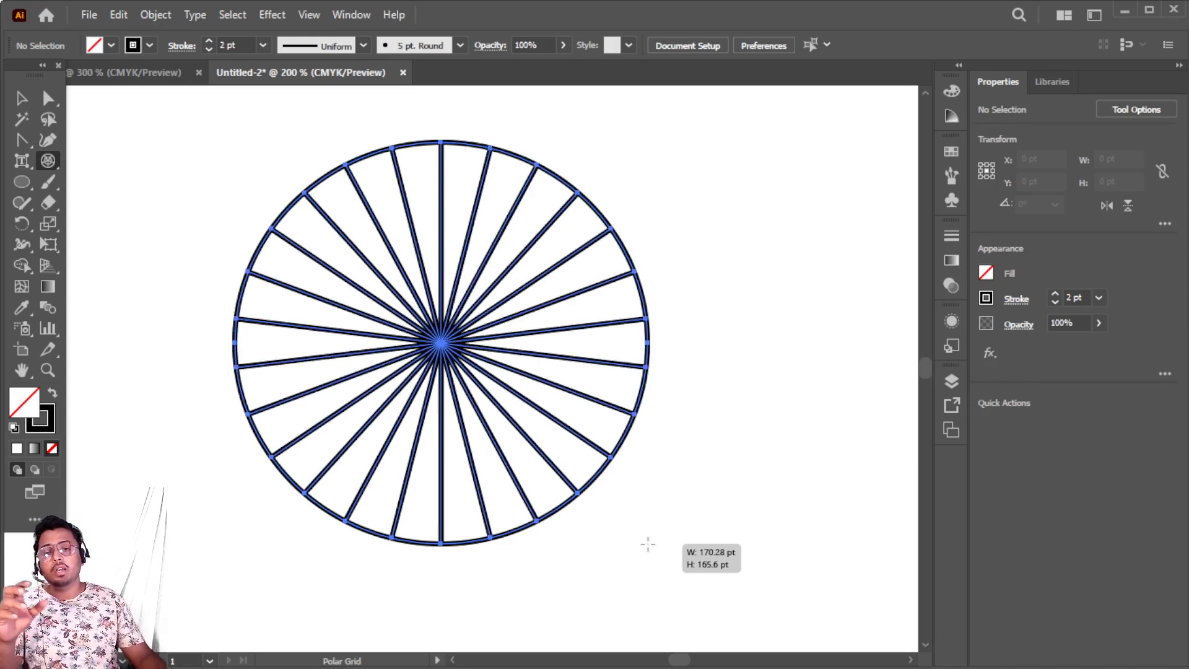
Finish the polar grid at about 170 by 166 pt and scale it down to about 84 by 81 pt.
drag(648, 544, 648, 543)
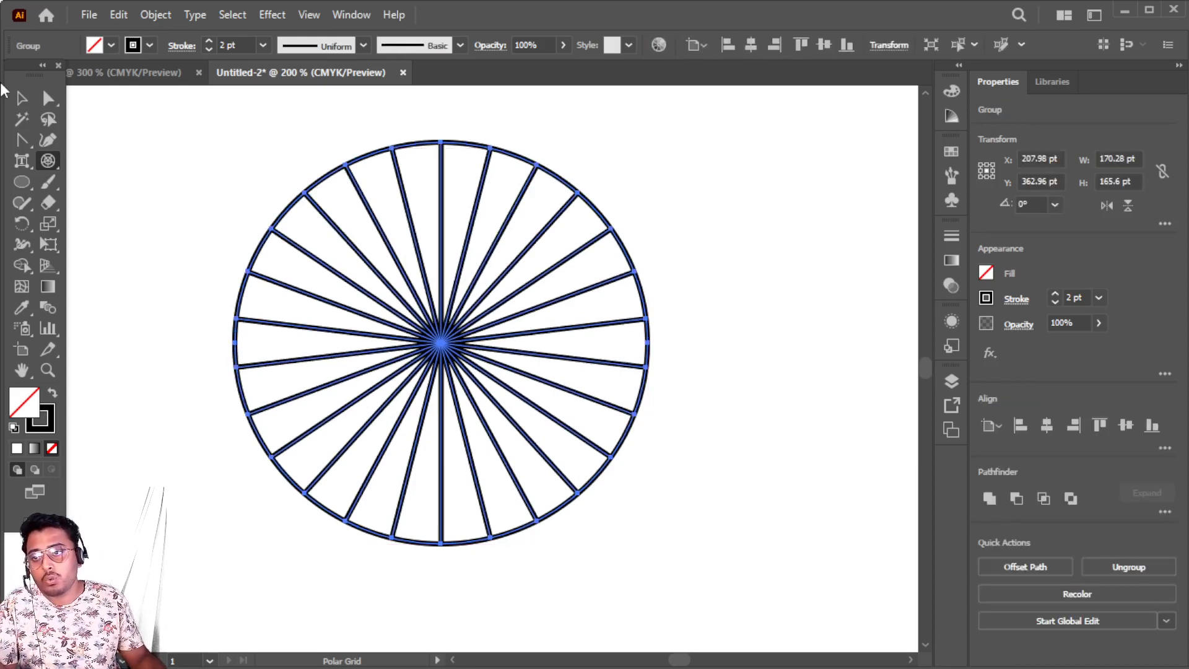
click(22, 99)
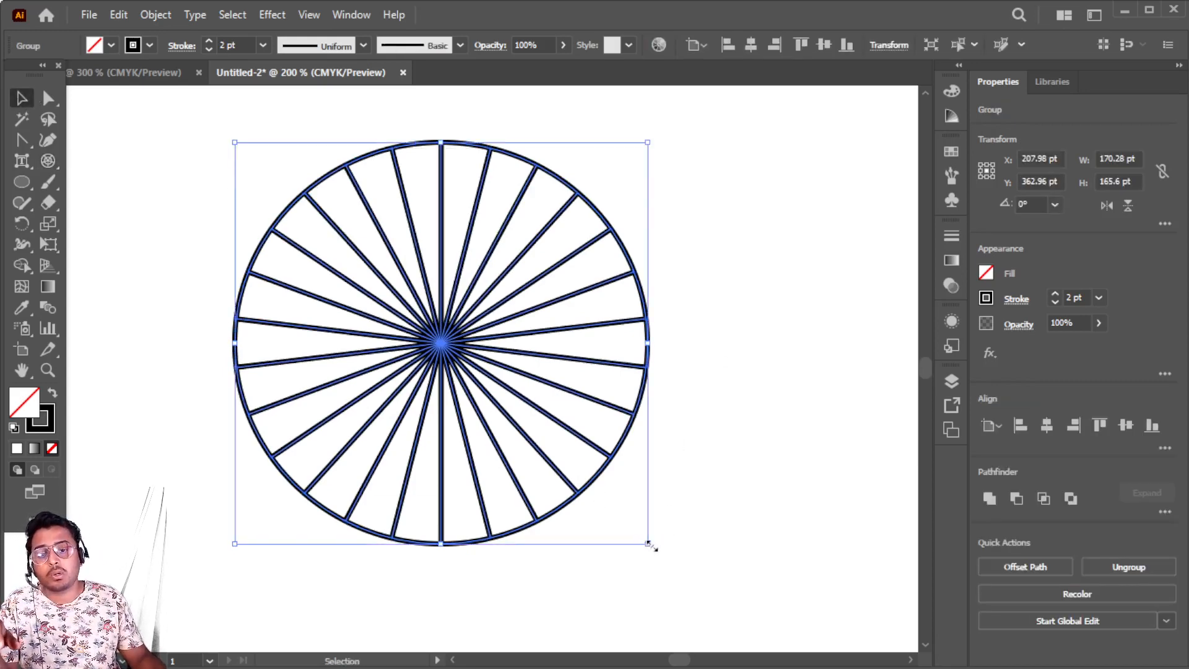
drag(648, 543, 438, 338)
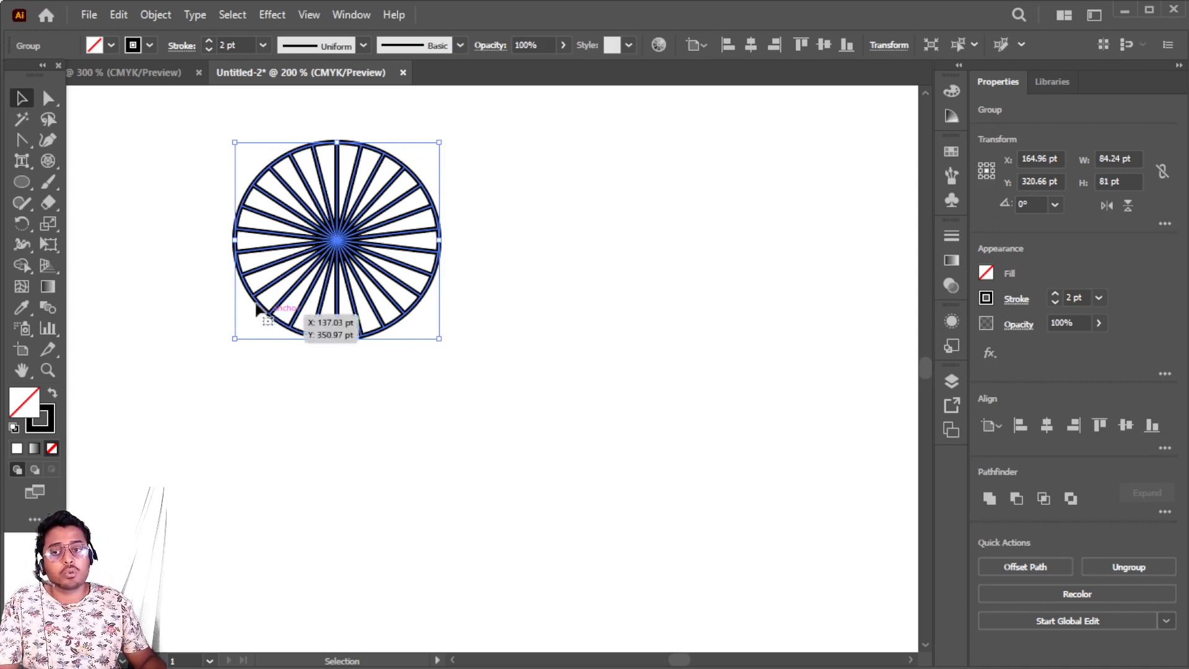
Draw a second polar grid about 107 pt wide and 98 pt tall beside the first, varying its rings down to one inner ring.
click(52, 162)
click(127, 245)
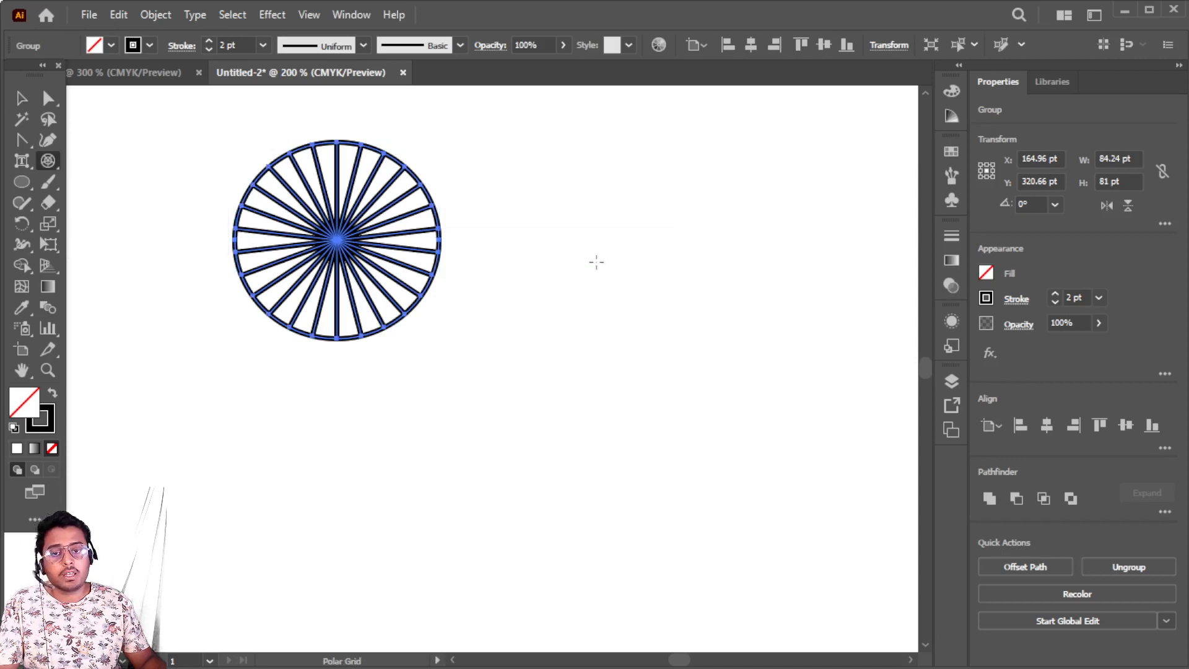
drag(594, 260, 855, 499)
key(Up)
key(Up)
key(Up)
key(Up)
key(Up)
key(Up)
key(Up)
key(Up)
key(Up)
key(Up)
key(Up)
key(Up)
key(Up)
key(Up)
key(Up)
key(Up)
key(Up)
key(Down)
key(Down)
key(Down)
key(Down)
key(Down)
key(Down)
key(Down)
key(Down)
key(Down)
key(Down)
key(Down)
key(Down)
key(Down)
key(Down)
key(Down)
key(Down)
key(Down)
key(Down)
key(Down)
Increase and reduce the second polar grid's radial dividers, settling on twenty-nine.
key(Right)
key(Right)
key(Right)
key(Right)
key(Left)
key(Left)
key(Left)
key(Left)
key(Left)
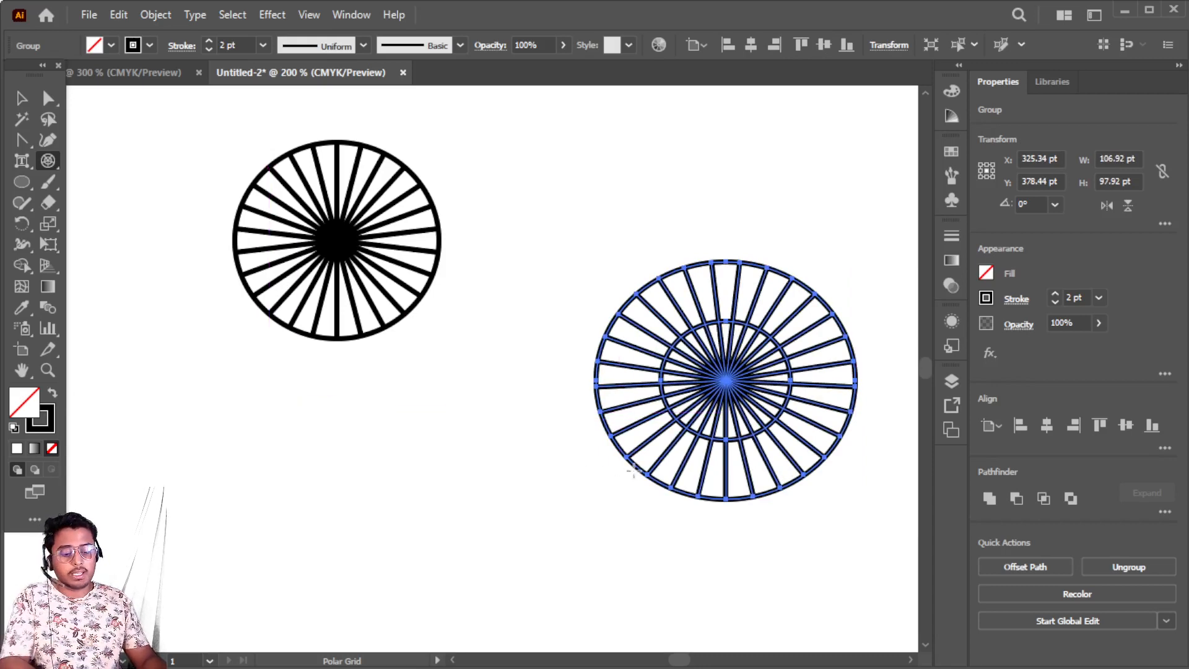
Nudge the second polar grid upward by 3 pt.
key(Up)
key(Up)
key(Up)
Draw a third polar grid about 139 pt wide and 114 pt tall below the first, raising it to three inner rings.
scroll(338, 472, down, 3)
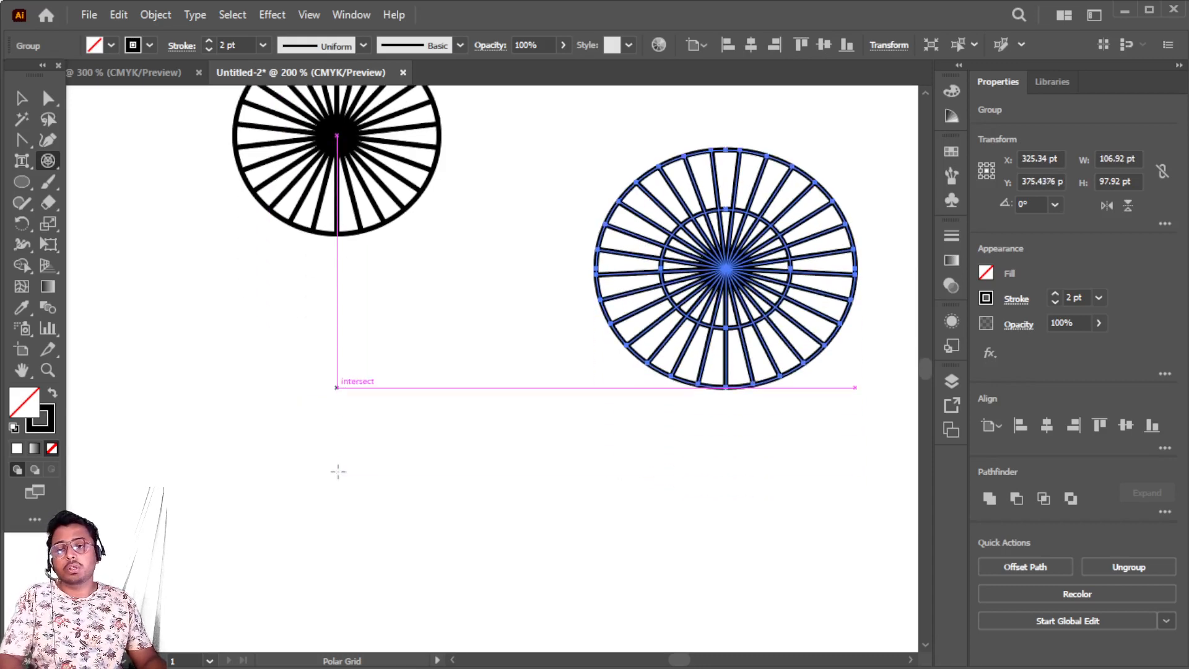
scroll(338, 471, down, 2)
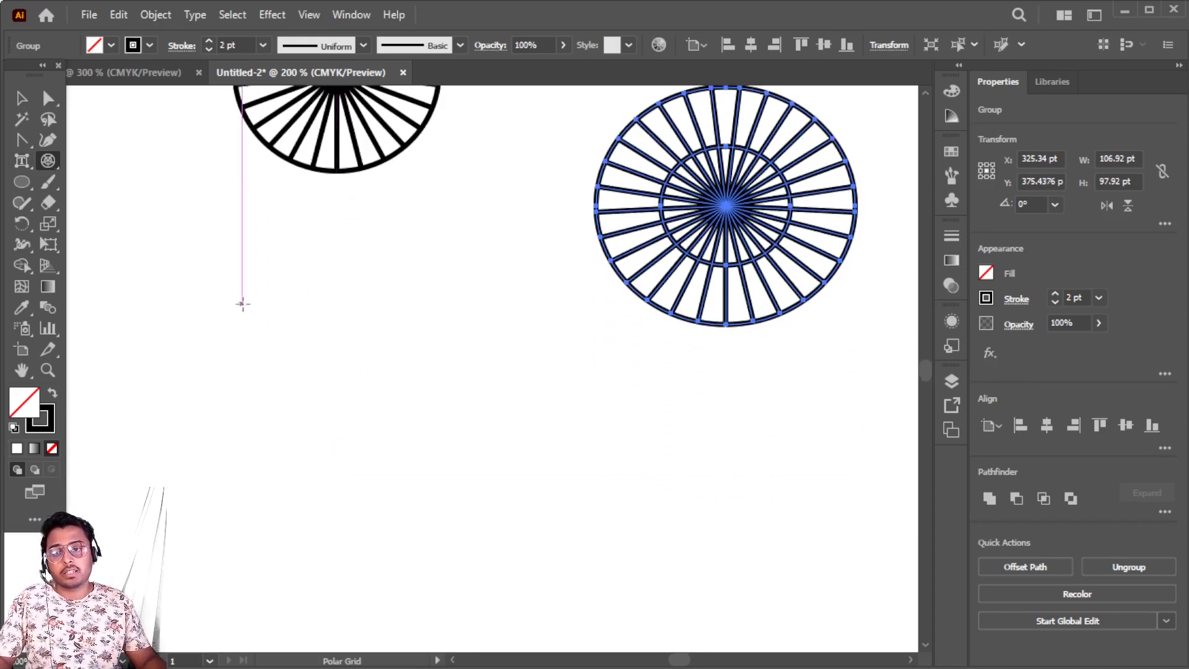
drag(242, 303, 520, 577)
key(Up)
key(Up)
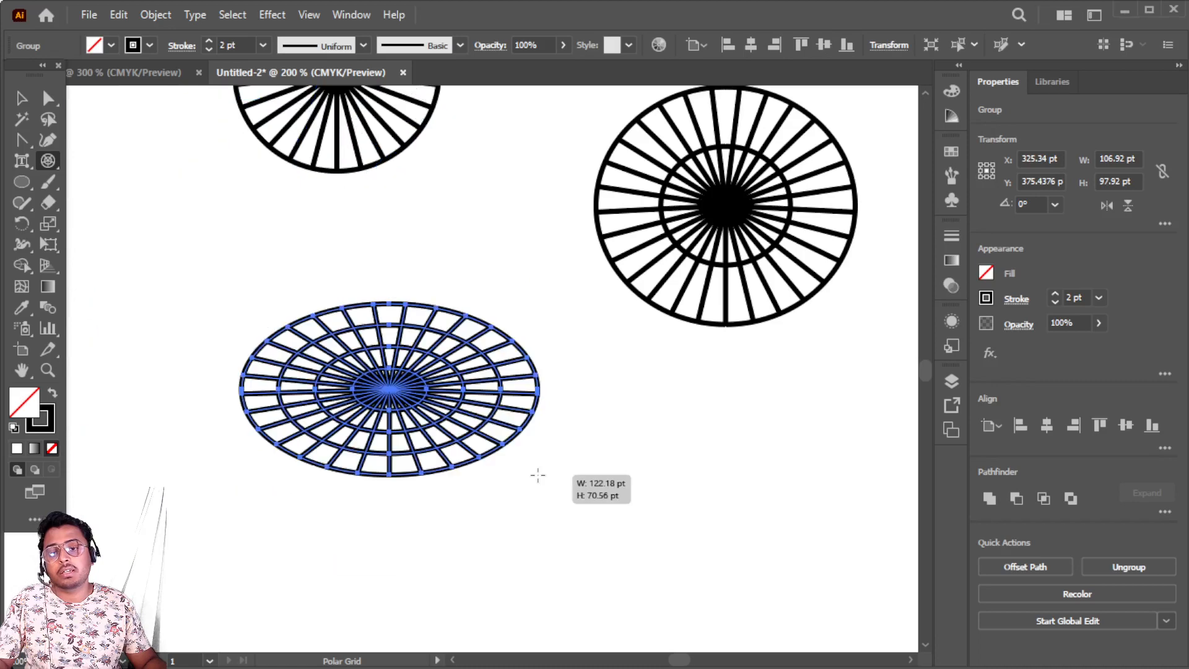
drag(536, 478, 579, 581)
Skew the third polar grid's radial dividers one way and then the opposite way around the circle.
key(f)
key(f)
key(f)
key(f)
key(f)
key(f)
key(v)
key(v)
key(v)
key(v)
key(v)
key(v)
key(v)
key(v)
key(v)
key(v)
key(v)
key(v)
key(v)
key(v)
key(v)
key(v)
key(v)
key(v)
key(v)
key(v)
key(v)
key(v)
key(v)
key(v)
key(v)
key(v)
key(v)
key(v)
key(v)
key(v)
key(v)
key(v)
key(v)
key(v)
key(v)
key(f)
key(f)
key(f)
key(f)
key(f)
Add more radial dividers to the third polar grid and balance their skew so they are evenly spaced.
key(Right)
key(Right)
key(Right)
key(Right)
key(Right)
key(Right)
key(Right)
key(Right)
key(Right)
key(Right)
key(Right)
key(Right)
key(Right)
key(Right)
key(Right)
key(Right)
key(Right)
key(Right)
key(Right)
key(Right)
key(f)
key(f)
key(v)
key(v)
Skew the third polar grid's concentric rings inward and outward, ending with them crowded toward the outer edge.
key(x)
key(x)
key(x)
key(x)
key(x)
key(x)
key(x)
key(x)
key(x)
key(x)
key(x)
key(x)
key(c)
key(c)
key(c)
key(c)
key(x)
key(x)
key(x)
key(x)
key(x)
key(x)
key(c)
key(c)
key(c)
key(c)
key(c)
key(c)
key(c)
key(c)
key(c)
key(c)
key(c)
key(c)
key(c)
key(c)
key(c)
key(c)
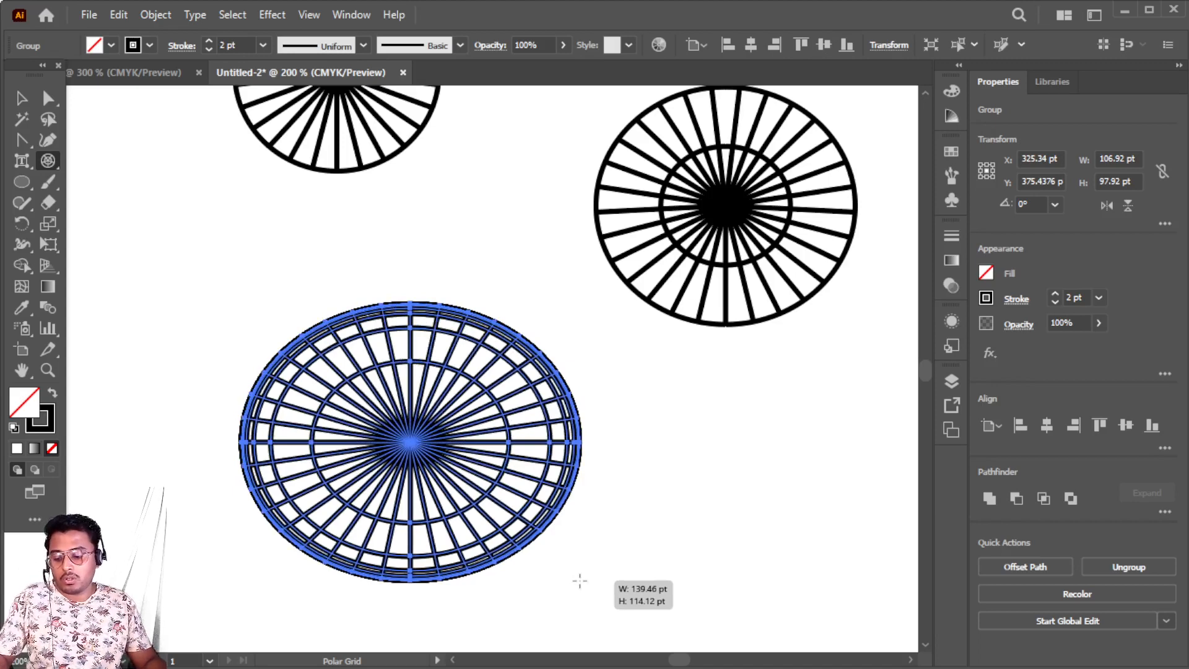
Add about a dozen or more concentric rings to the third polar grid, keeping its size at about 139 by 114 pt.
key(Up)
key(Up)
key(Up)
key(Up)
key(Up)
key(Up)
key(Up)
key(Up)
key(Up)
key(Up)
key(Up)
key(Up)
drag(580, 580, 579, 581)
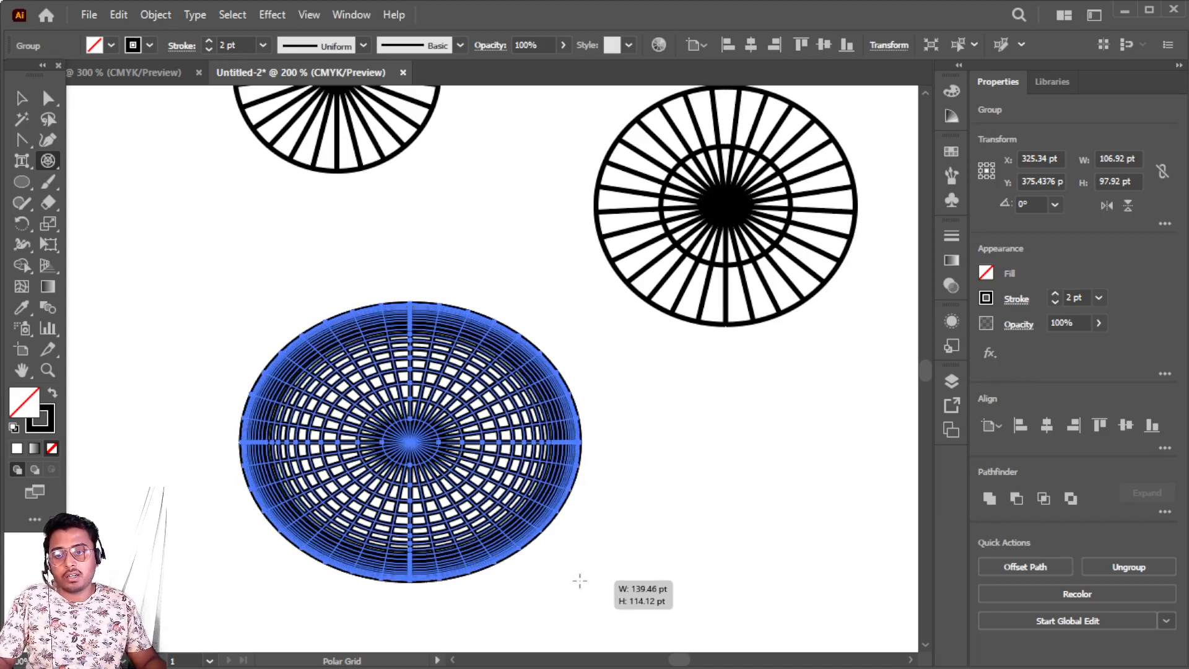
Skew the third polar grid's concentric rings back toward the centre until they are evenly spaced.
key(x)
key(x)
key(x)
key(x)
key(x)
key(x)
key(x)
key(x)
key(x)
key(x)
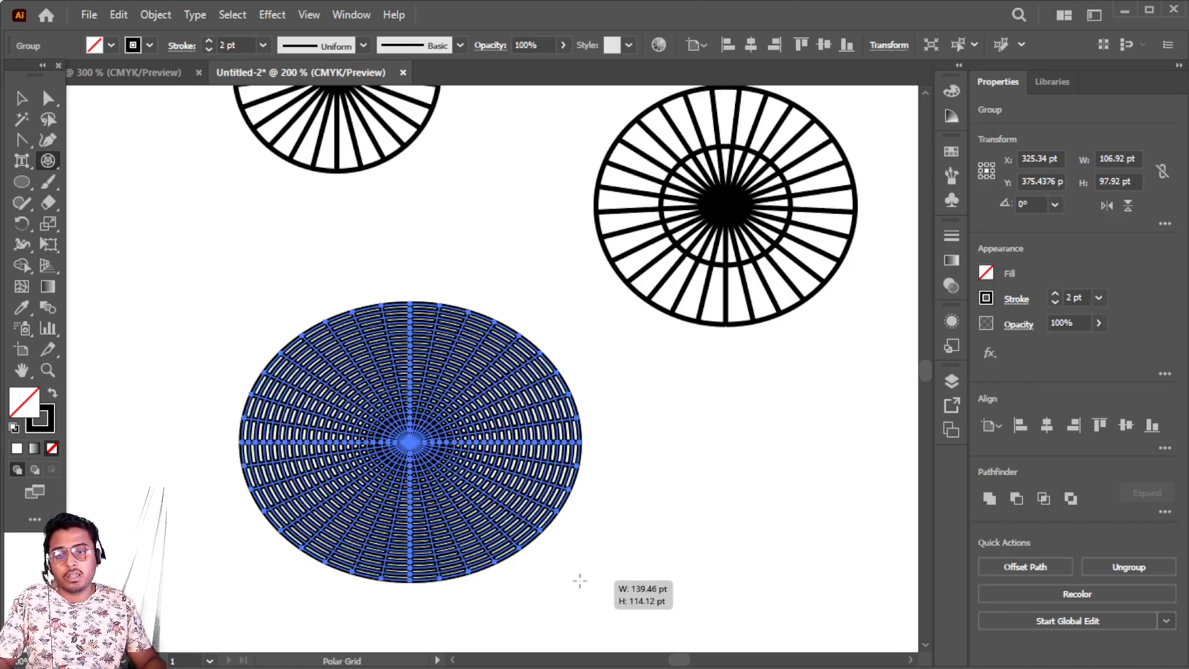
Skew the third polar grid's concentric rings inward and outward to end at -10%, reshaping the grid to about 156 by 96 pt.
key(x)
key(x)
key(x)
key(x)
key(x)
key(x)
drag(579, 580, 621, 536)
key(c)
key(c)
key(c)
key(c)
key(c)
key(c)
key(c)
key(c)
key(c)
key(c)
key(c)
key(c)
Add and remove concentric rings on the wide polar grid, finishing it with 22 concentric dividers.
key(Up)
key(Up)
key(Up)
key(Up)
key(Up)
key(Up)
key(Up)
key(Up)
key(Up)
key(Up)
key(Up)
key(Up)
key(Up)
key(Up)
key(Up)
key(Down)
key(Down)
key(Down)
key(Down)
key(Down)
key(Down)
key(Down)
key(Down)
key(Down)
key(Down)
key(Down)
key(Down)
click(551, 573)
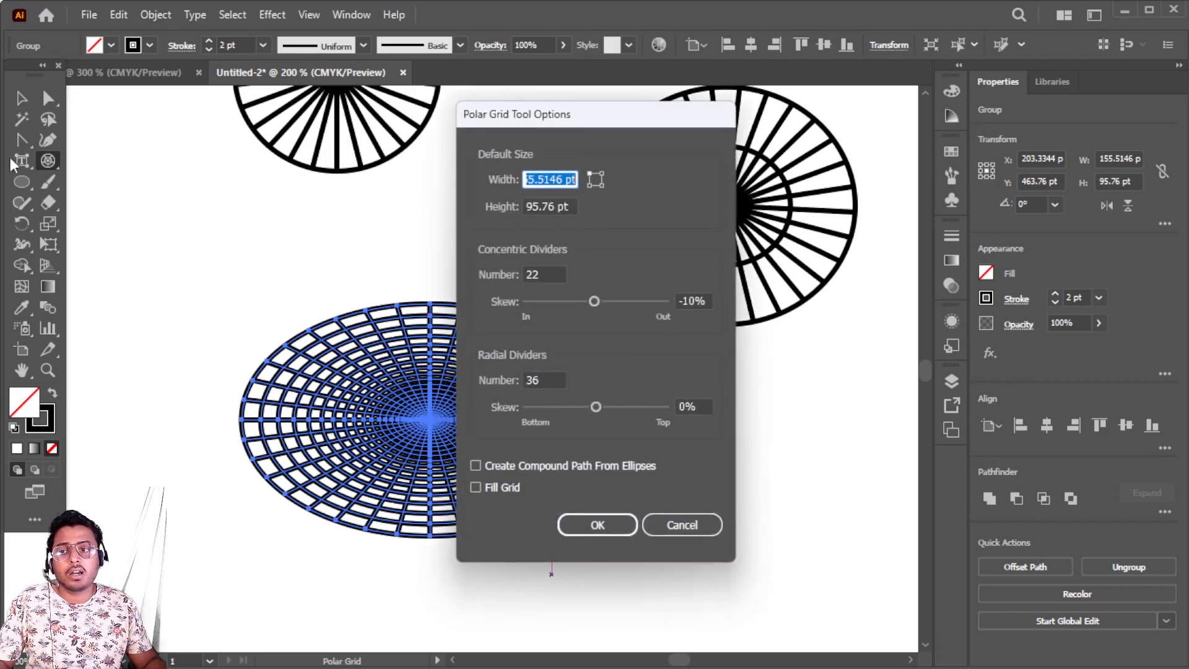
click(682, 525)
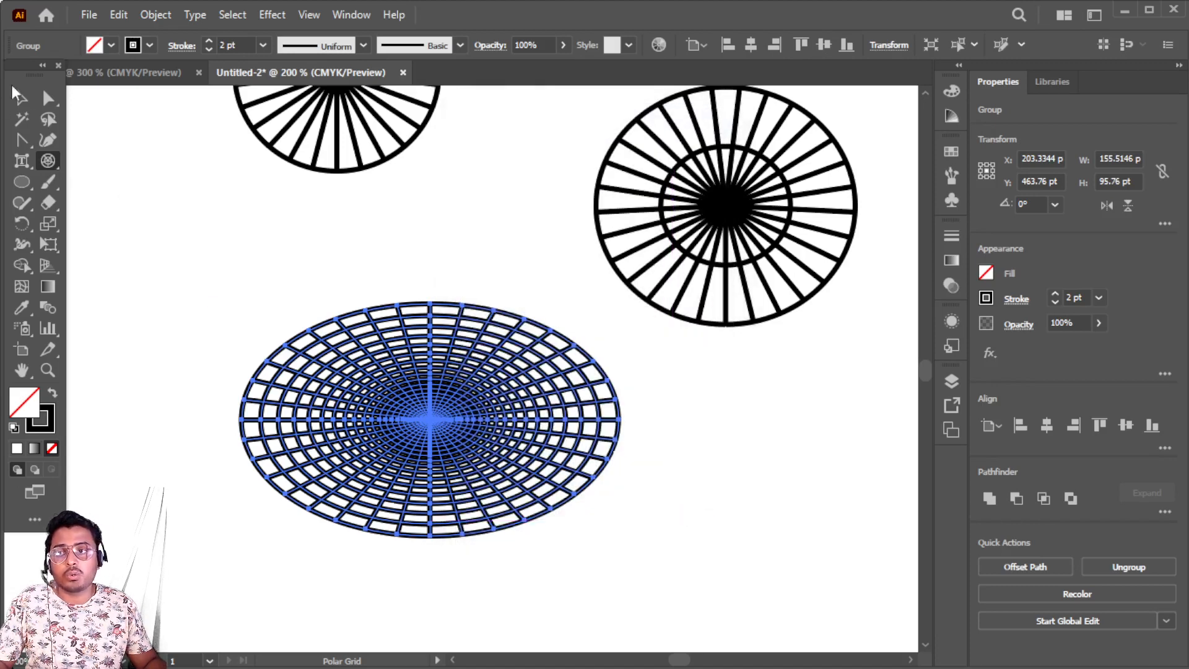
Move the finished polar grid up and to the left, and delete all the polar grids from the document.
click(21, 97)
drag(375, 350, 253, 261)
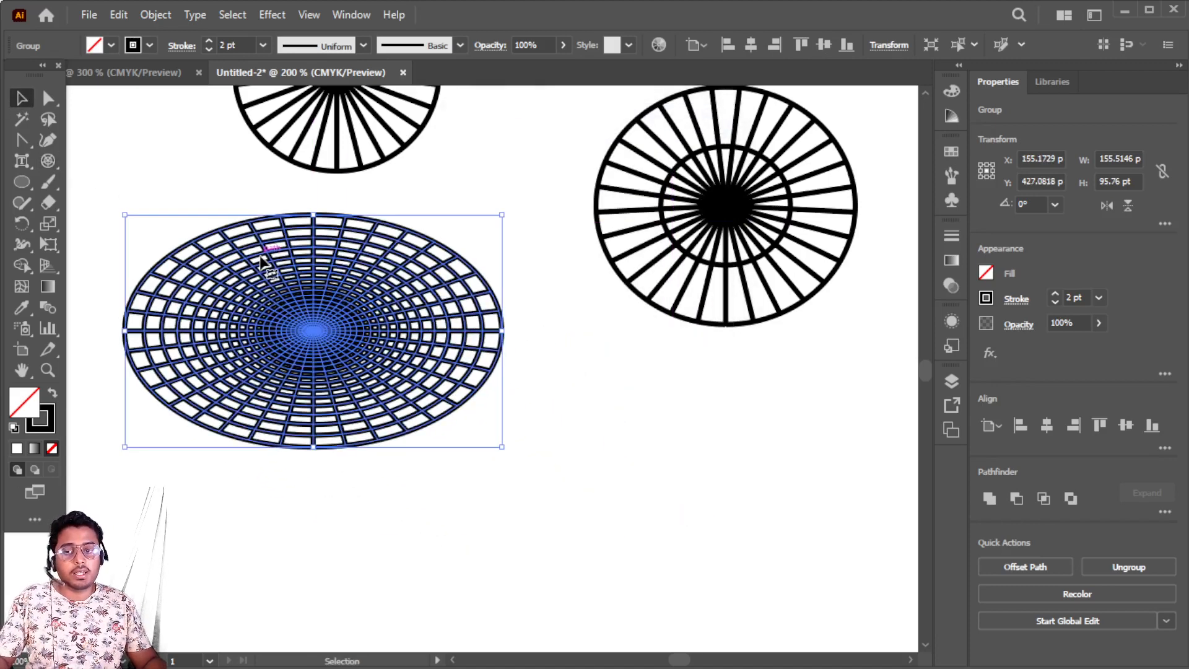
key(ctrl+a)
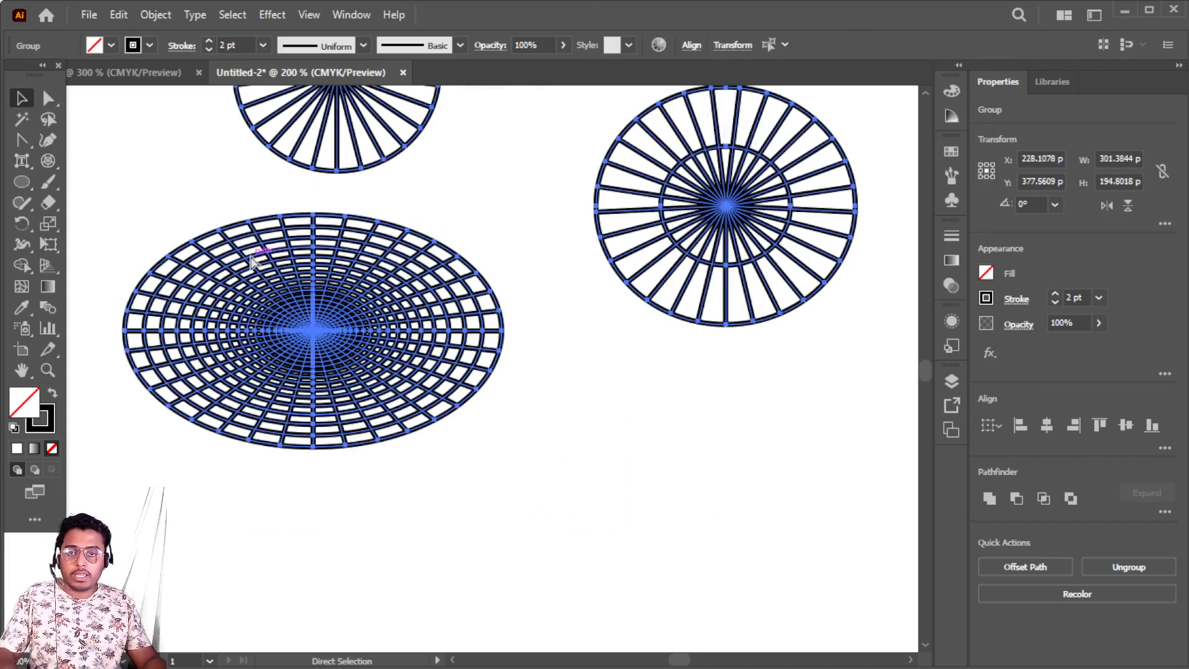
key(Delete)
Check the remaining tool exercises in the Illus 9 Word notes and return to Illustrator.
key(alt+Tab)
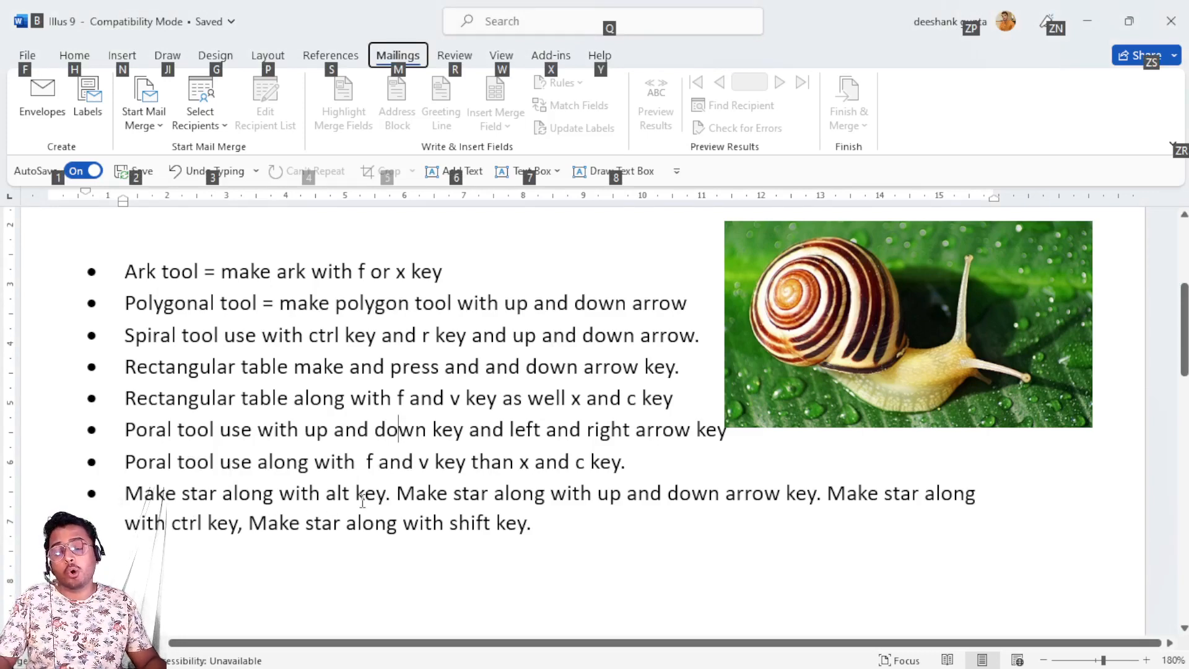
key(alt+Tab)
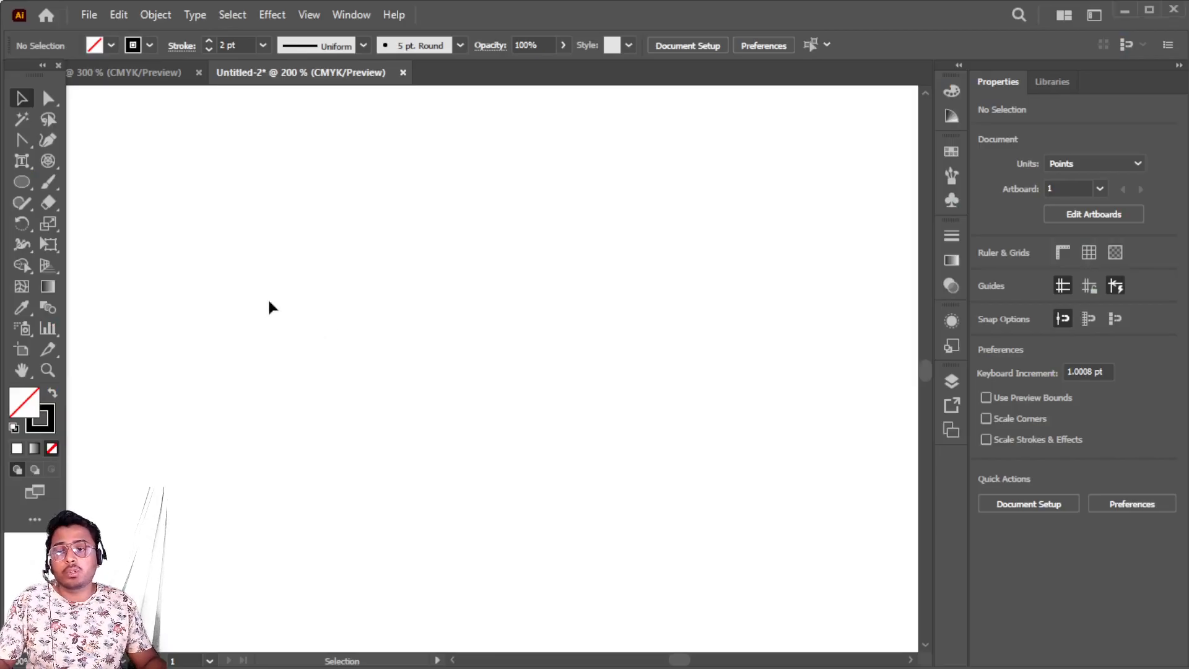
Sketch a polygon about 54 by 53 pt with the Polygon tool, repeatedly adding and removing sides.
drag(27, 185, 110, 185)
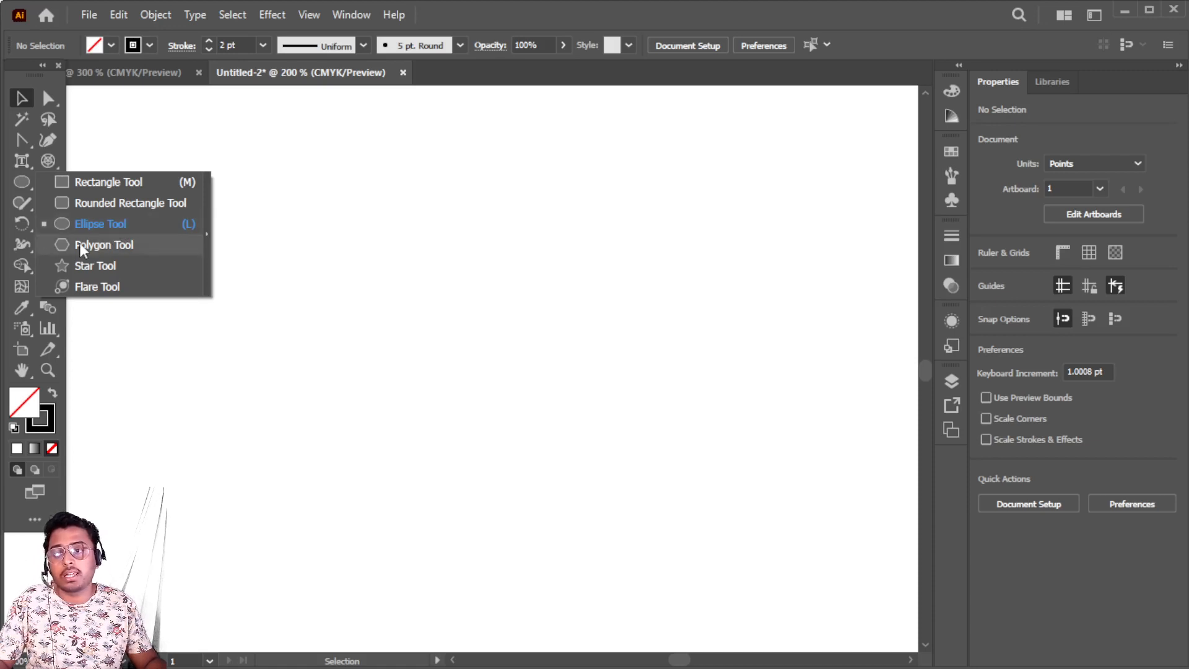
click(100, 244)
drag(422, 282, 489, 265)
key(Up)
key(Up)
key(Up)
key(Up)
key(Up)
key(Up)
key(Up)
key(Up)
key(Up)
key(Up)
key(Up)
key(Up)
key(Up)
key(Up)
key(Up)
key(Down)
key(Down)
key(Down)
key(Down)
key(Down)
key(Down)
key(Down)
key(Down)
key(Down)
key(Down)
key(Down)
key(Down)
key(Down)
key(Down)
key(Down)
key(Down)
key(Down)
key(Down)
key(Up)
key(Up)
key(Up)
key(Up)
key(Down)
key(Down)
key(Down)
key(Up)
key(Up)
key(Up)
key(Up)
key(Up)
key(Up)
key(Up)
key(Up)
key(Up)
key(Up)
key(Up)
key(Up)
key(Up)
key(Up)
key(Up)
key(Up)
key(Up)
key(Up)
key(Down)
key(Down)
key(Down)
key(Down)
key(Down)
key(Down)
key(Down)
key(Down)
key(Up)
key(Up)
key(Up)
key(Up)
key(Up)
key(Up)
key(Up)
key(Up)
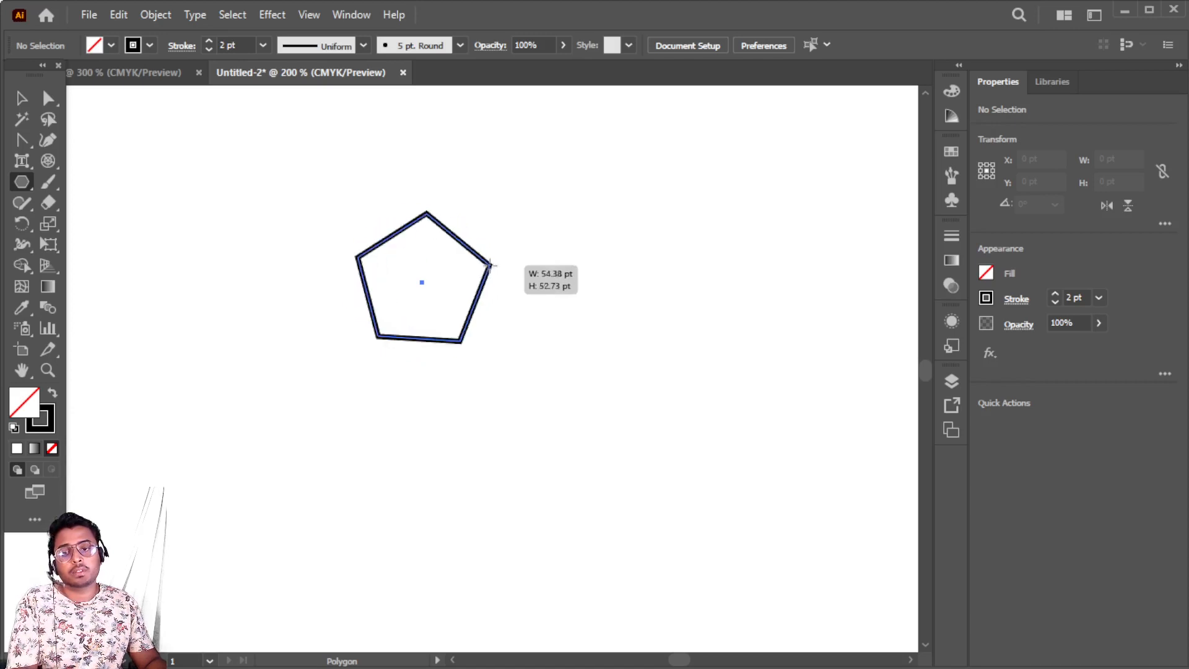
Turn the polygon into an upright hexagon about 50 by 58 pt, and undo it.
drag(489, 265, 472, 317)
key(super)
key(super)
key(super)
key(super)
key(super)
key(super)
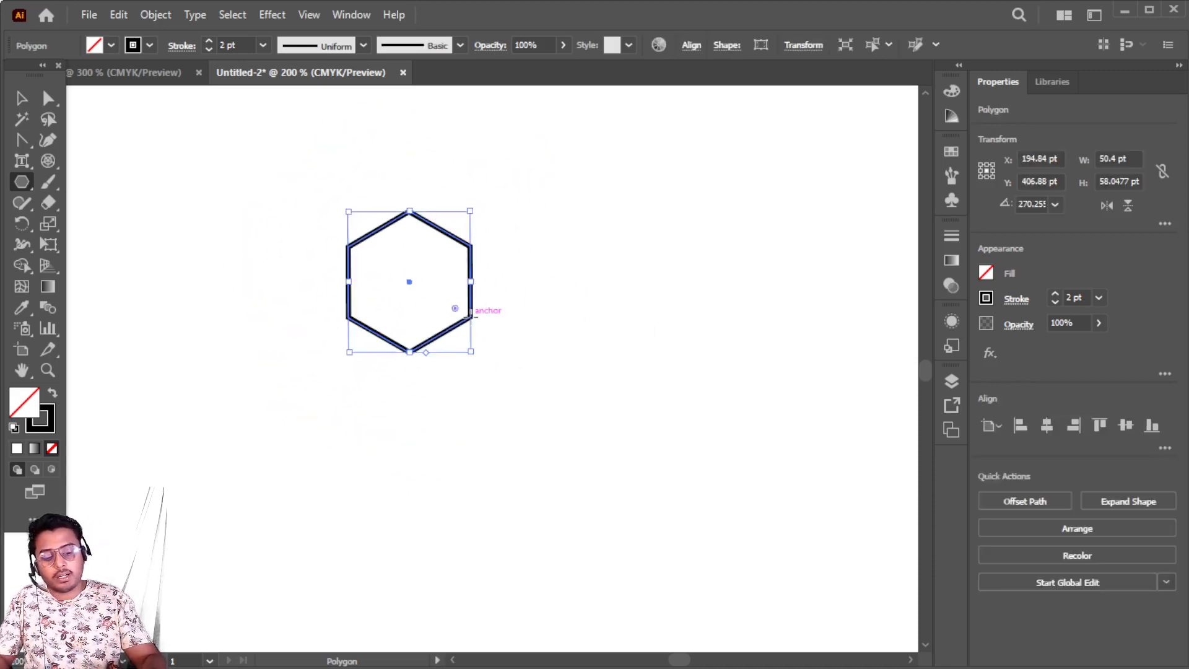
key(ctrl+z)
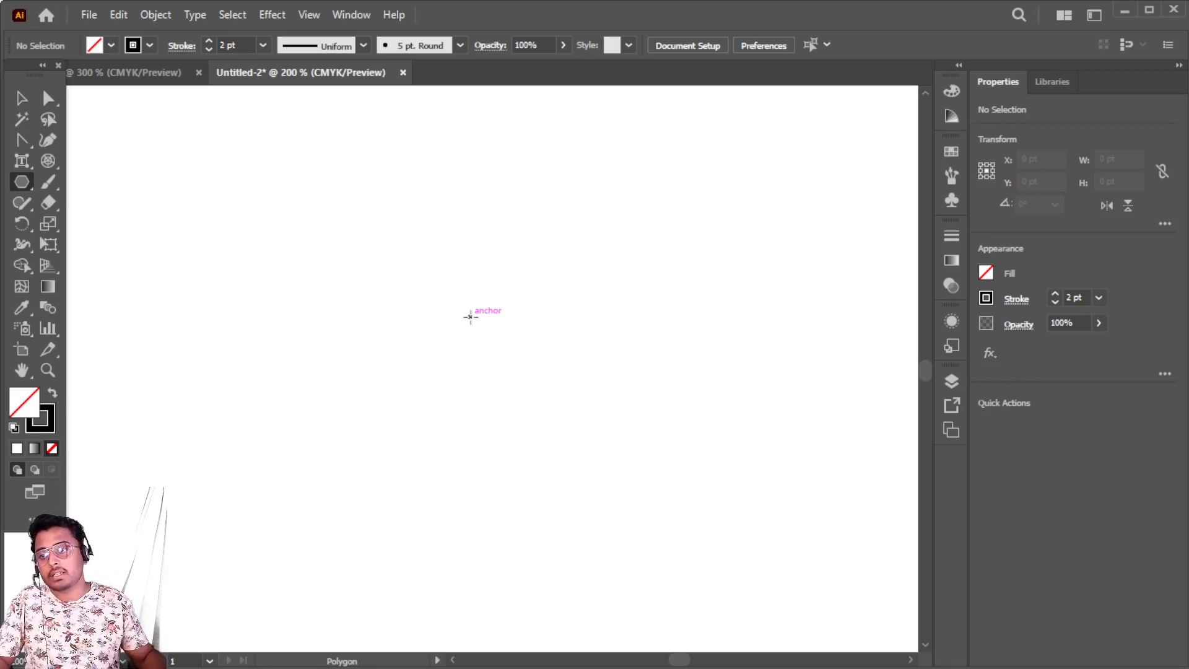
Draw a many-pointed star about 127 by 127 pt with the Star tool and start reducing its points.
right_click(27, 180)
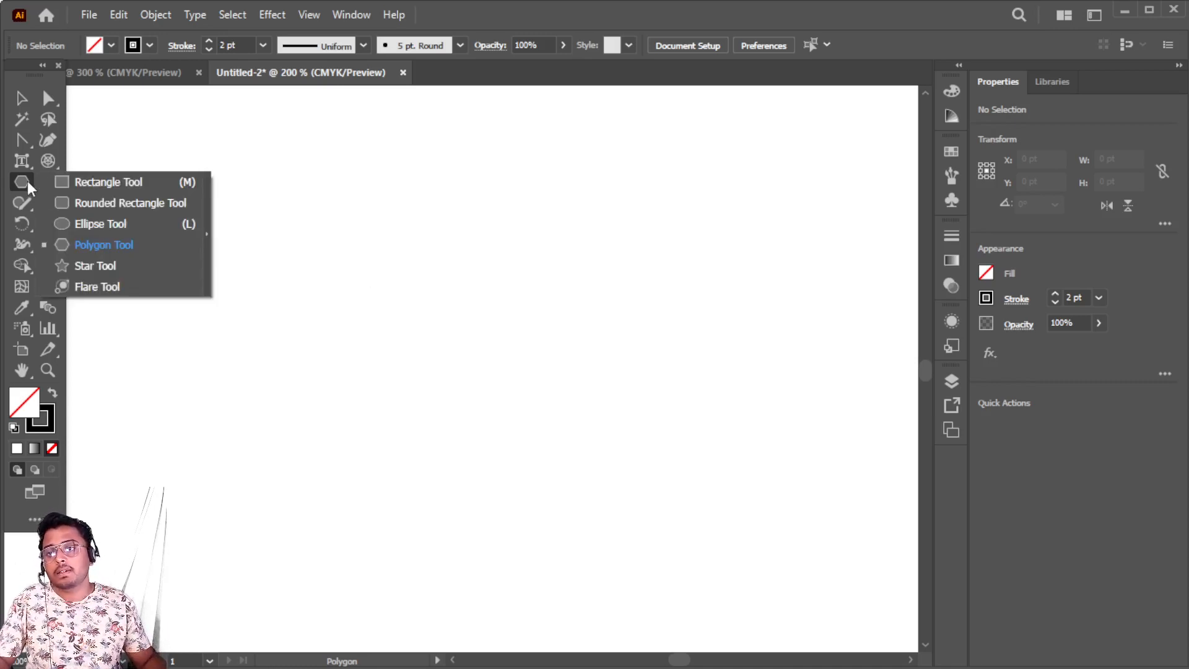
click(96, 266)
drag(375, 325, 502, 419)
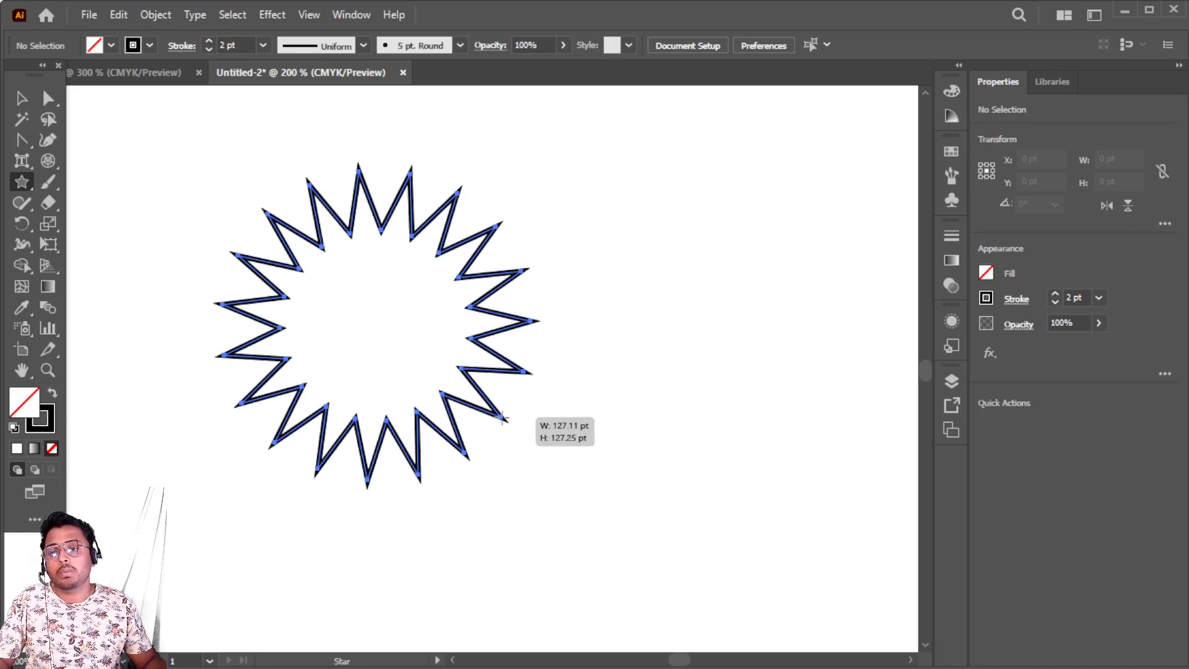
key(Down)
key(Down)
key(Down)
key(Down)
key(Down)
key(Down)
Shrink and rotate the star while removing points until it has five.
drag(501, 418, 462, 385)
key(Down)
key(Down)
key(Down)
key(Down)
key(Down)
key(Down)
key(Down)
key(Down)
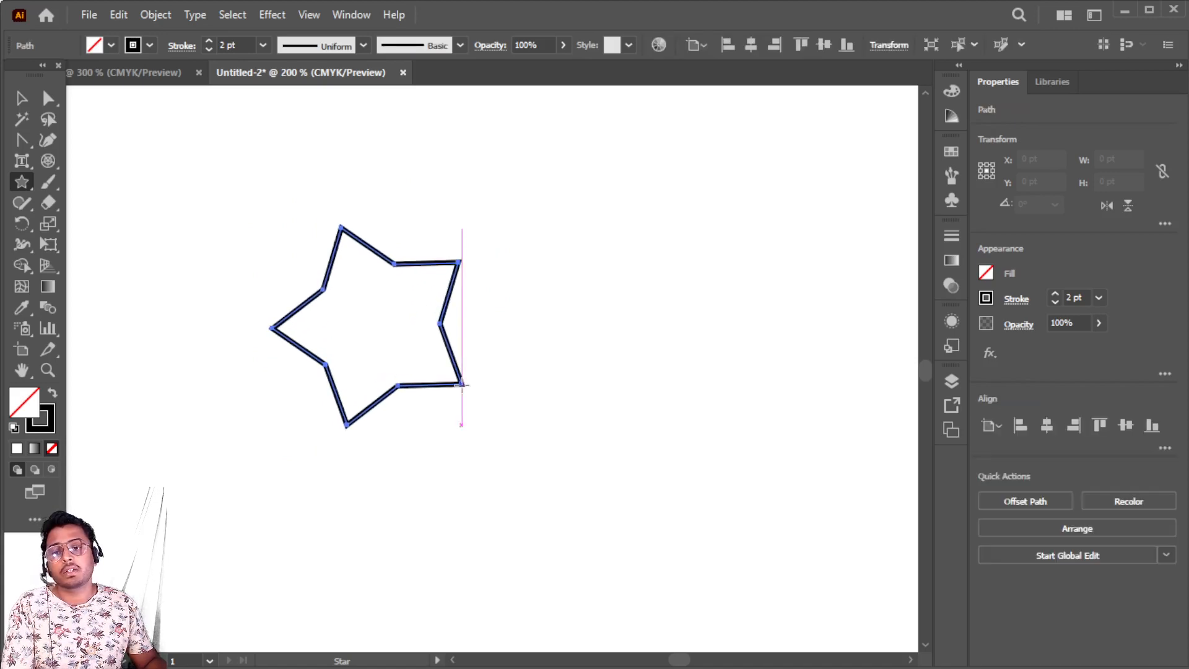
Draw a second five-pointed star about 81 by 81 pt above and right of the first, and delete both stars.
drag(636, 228, 721, 315)
key(ctrl+a)
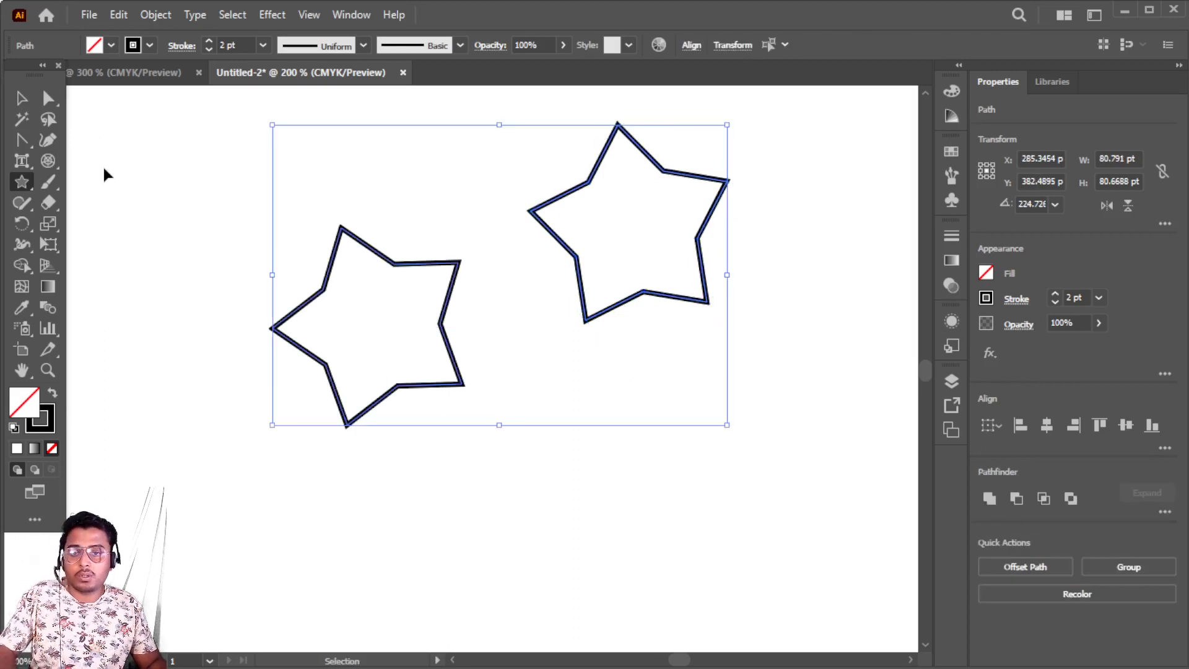
key(Delete)
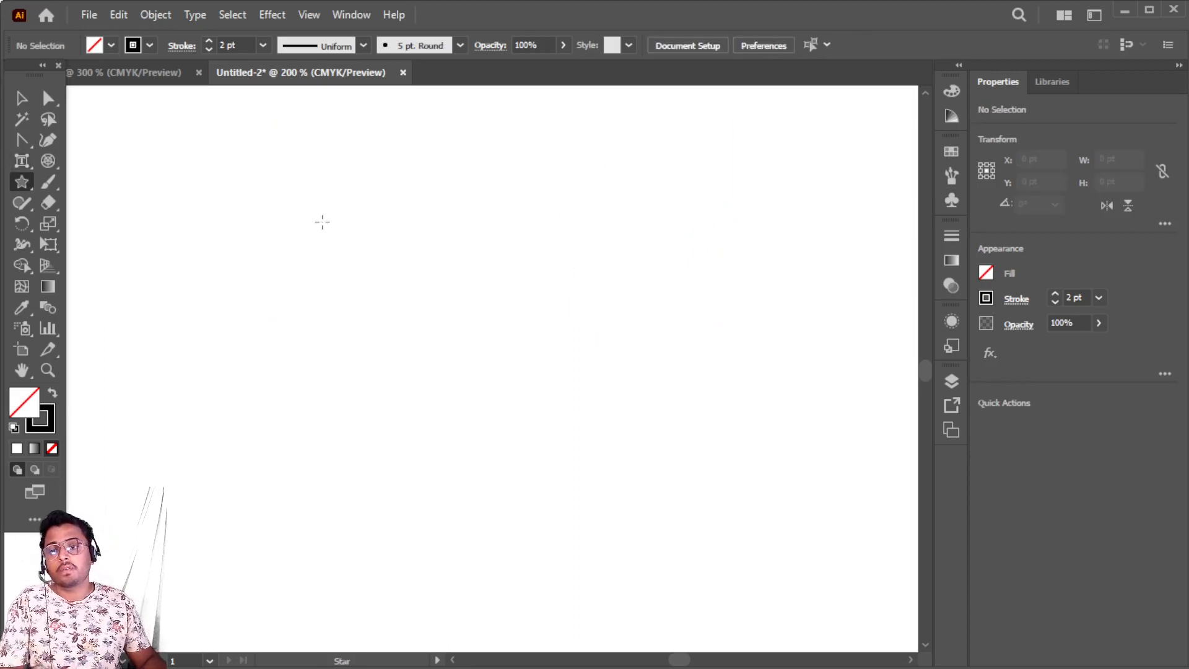
Draw a star, raise and lower its point count to ten, set it upright at about 165 by 174 pt, and delete it.
drag(322, 222, 566, 445)
key(Up)
key(Up)
key(Up)
key(Up)
key(Up)
key(Up)
key(Up)
key(Up)
key(Up)
key(Up)
key(Up)
key(Up)
key(Up)
key(Up)
key(Up)
key(Up)
key(Up)
key(Up)
key(Up)
key(Down)
key(Down)
key(Down)
key(Down)
key(Down)
key(Down)
key(Down)
key(Down)
key(Down)
key(Down)
key(Down)
key(Down)
key(Down)
key(Down)
key(Down)
key(Down)
key(Down)
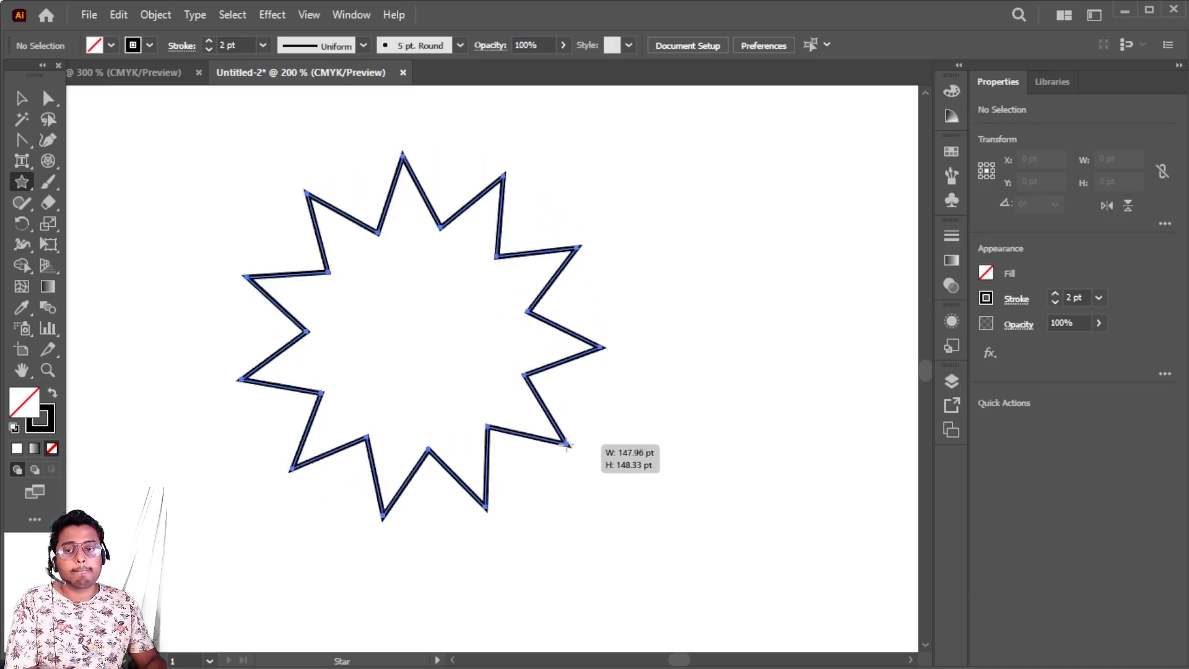
mouse_move(567, 444)
mouse_down()
mouse_move(581, 414)
mouse_move(565, 428)
mouse_move(487, 427)
mouse_move(587, 475)
mouse_move(517, 440)
mouse_move(584, 519)
mouse_move(524, 437)
mouse_move(583, 496)
mouse_move(488, 424)
mouse_move(576, 469)
mouse_move(541, 433)
mouse_move(592, 467)
mouse_move(520, 430)
mouse_move(611, 467)
mouse_move(559, 440)
mouse_move(599, 450)
mouse_move(539, 433)
mouse_move(584, 451)
mouse_move(577, 441)
mouse_up()
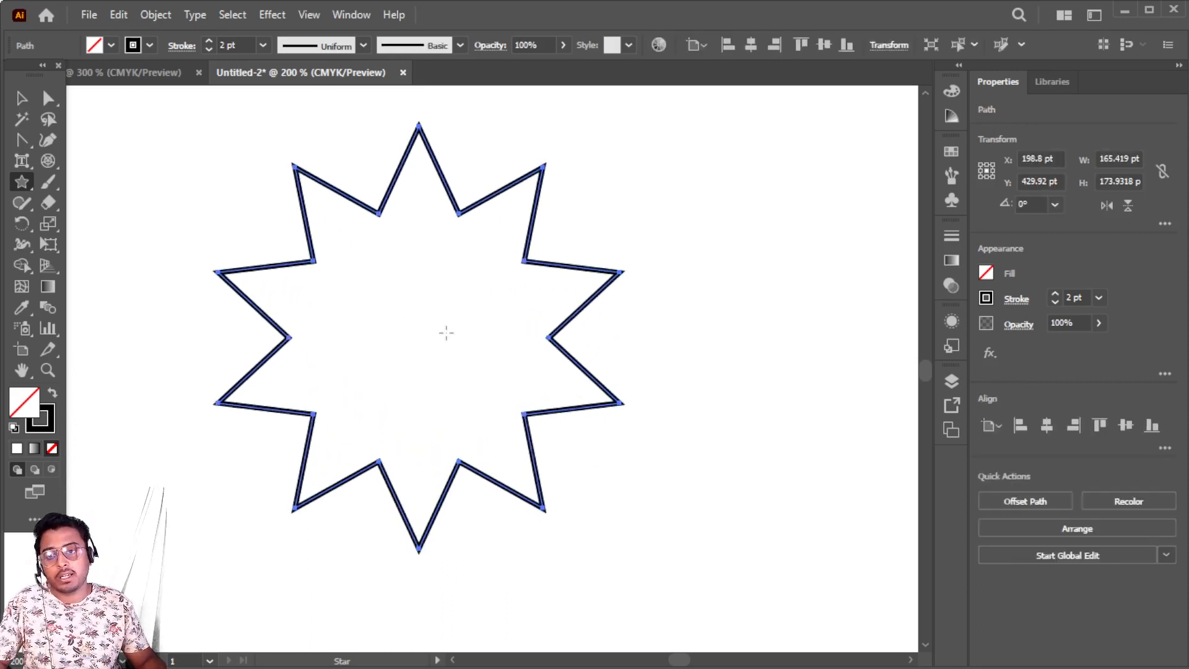
ctrl+click(712, 294)
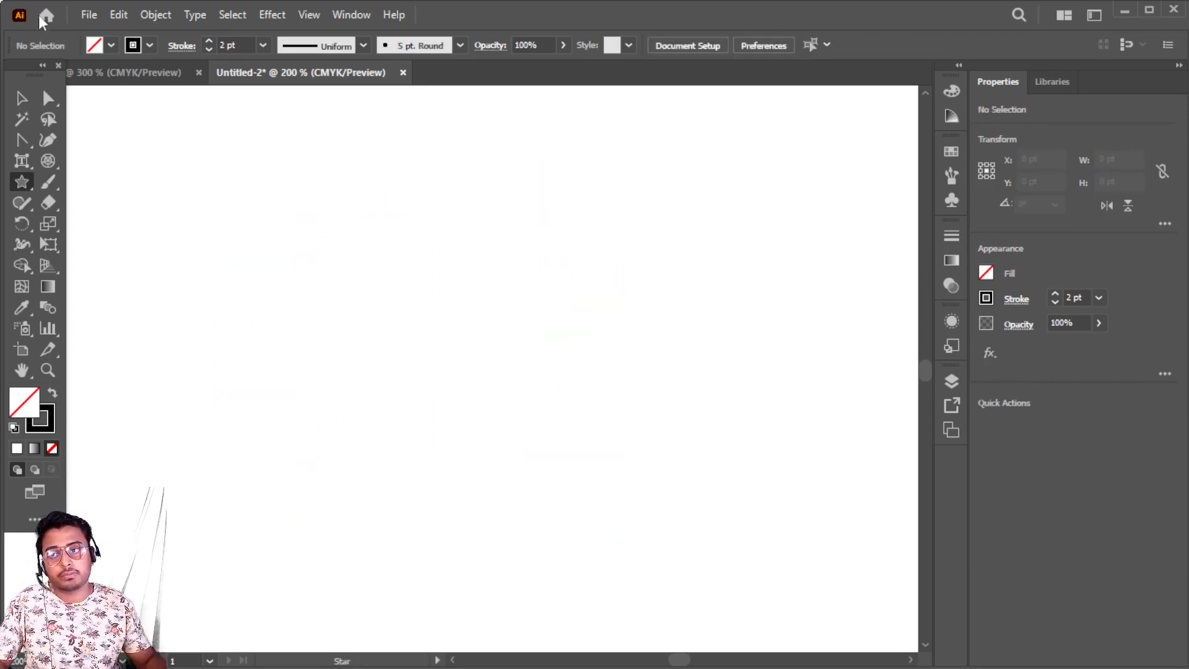
Draw a 17-point star and stretch its outer points with the inner radius held, to about 227 by 227 pt.
drag(342, 284, 551, 443)
key(Up)
key(Up)
key(Up)
key(Up)
key(Up)
key(Up)
key(Up)
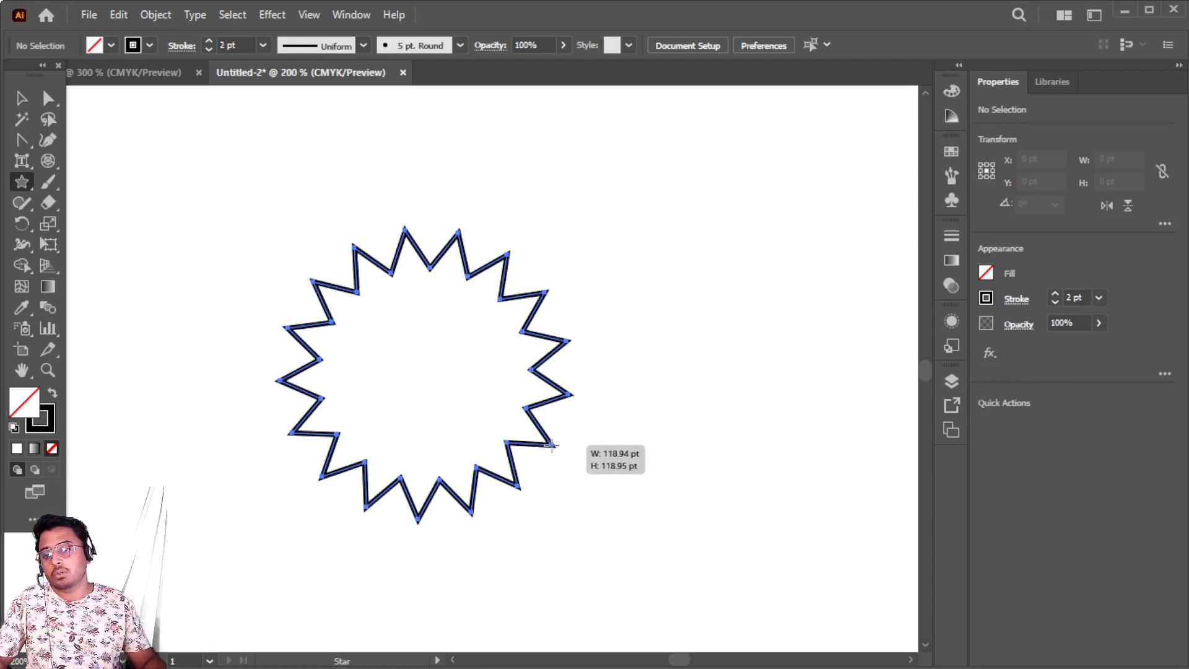
drag(551, 443, 678, 483)
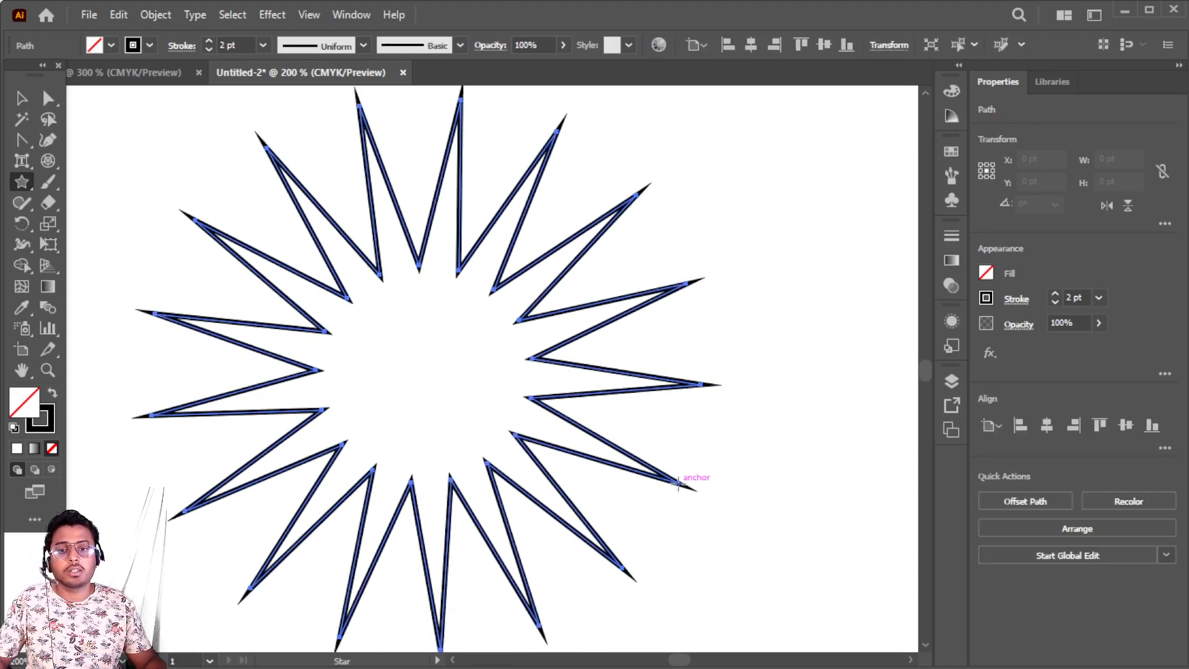
scroll(648, 458, up, 2)
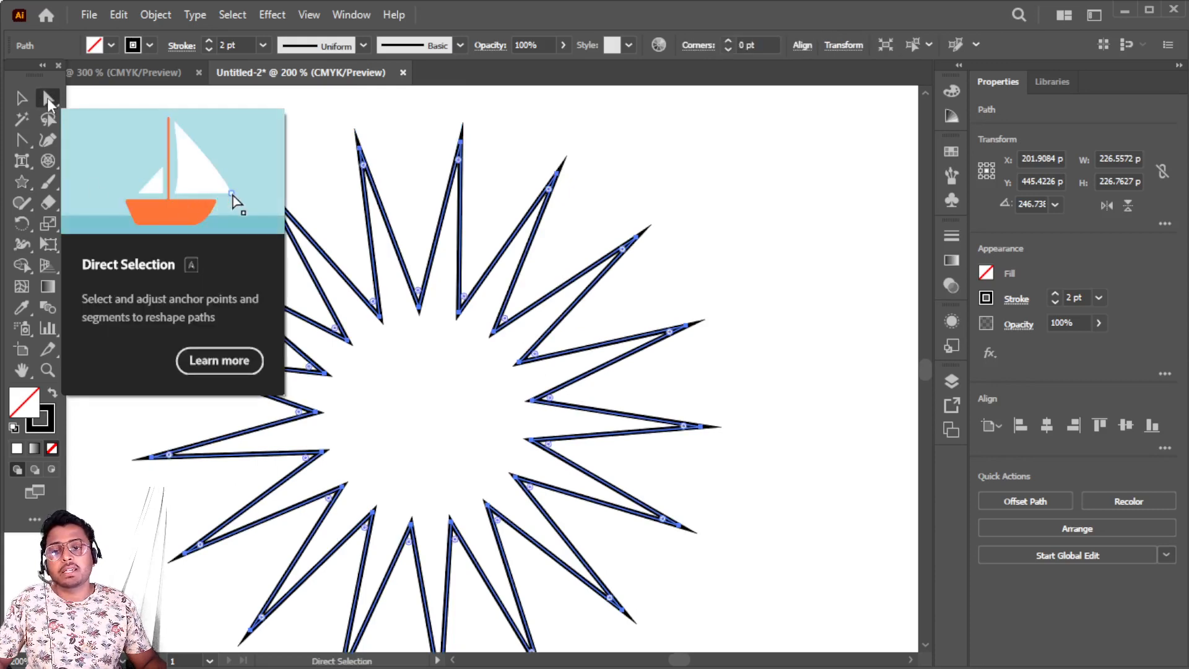
Try to round individual corners of the star with the Direct Selection tool's corner widgets, and delete the star.
click(49, 100)
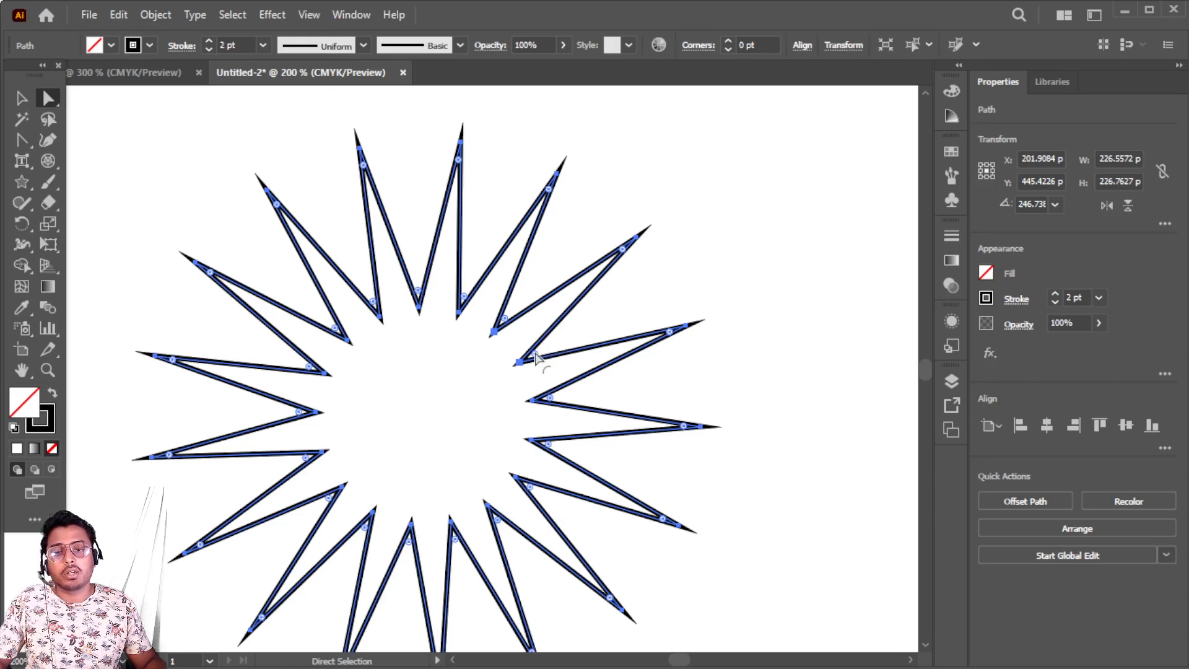
drag(537, 358, 525, 381)
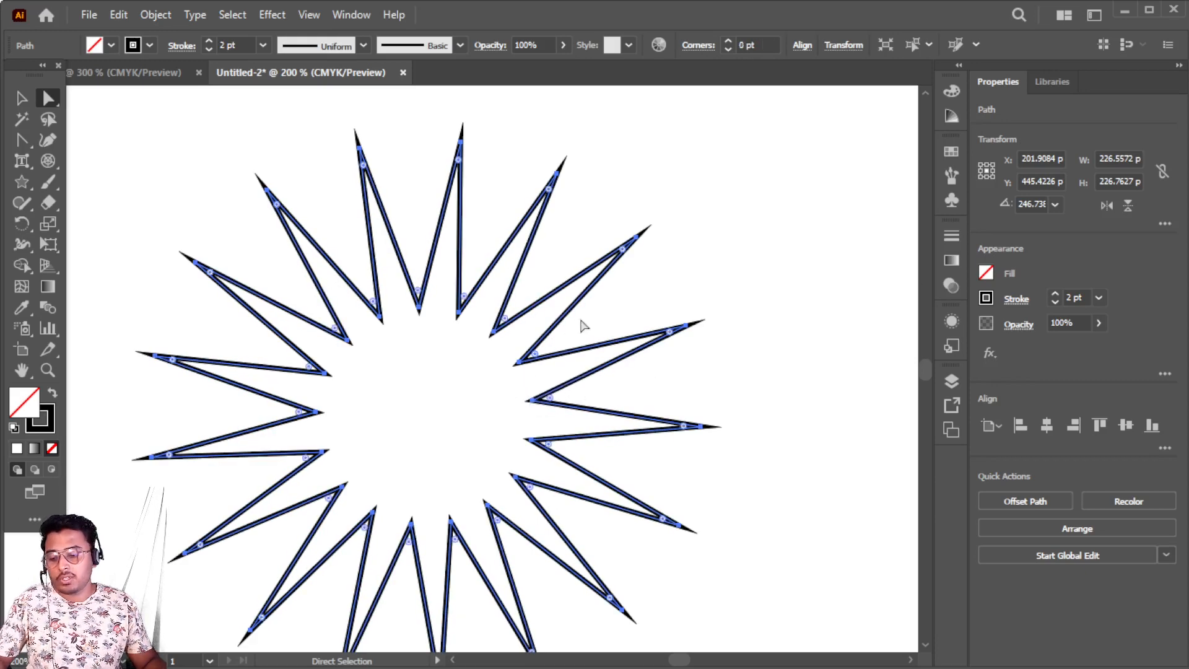
scroll(581, 322, up, 4)
scroll(441, 365, down, 3)
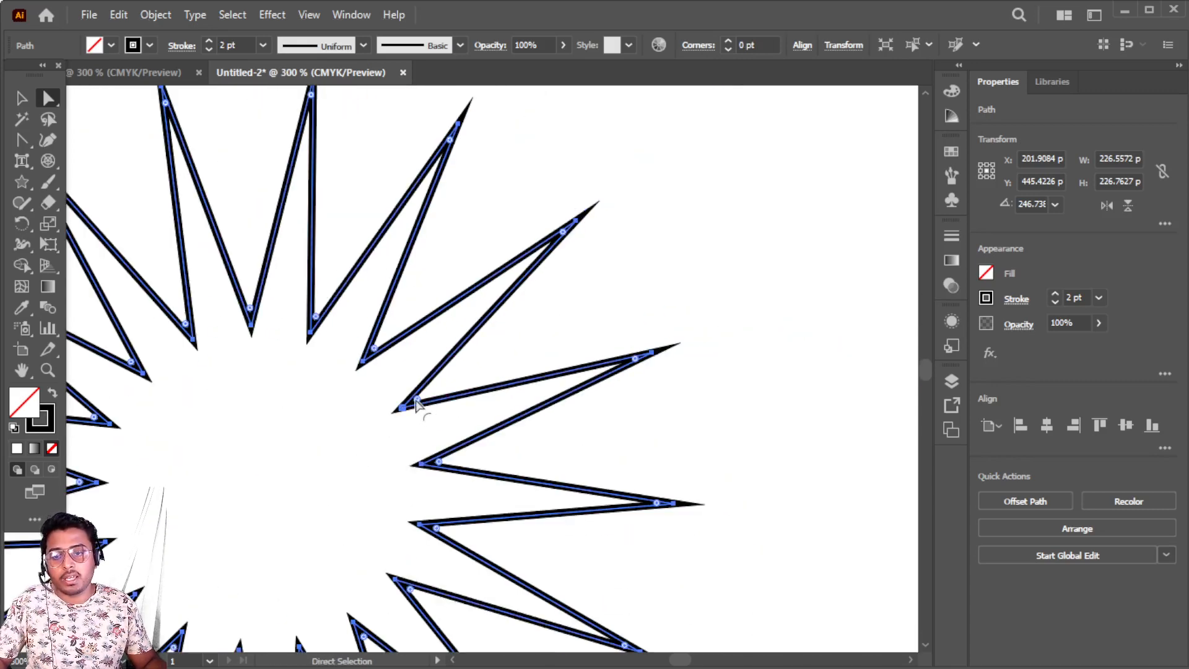
drag(419, 403, 346, 434)
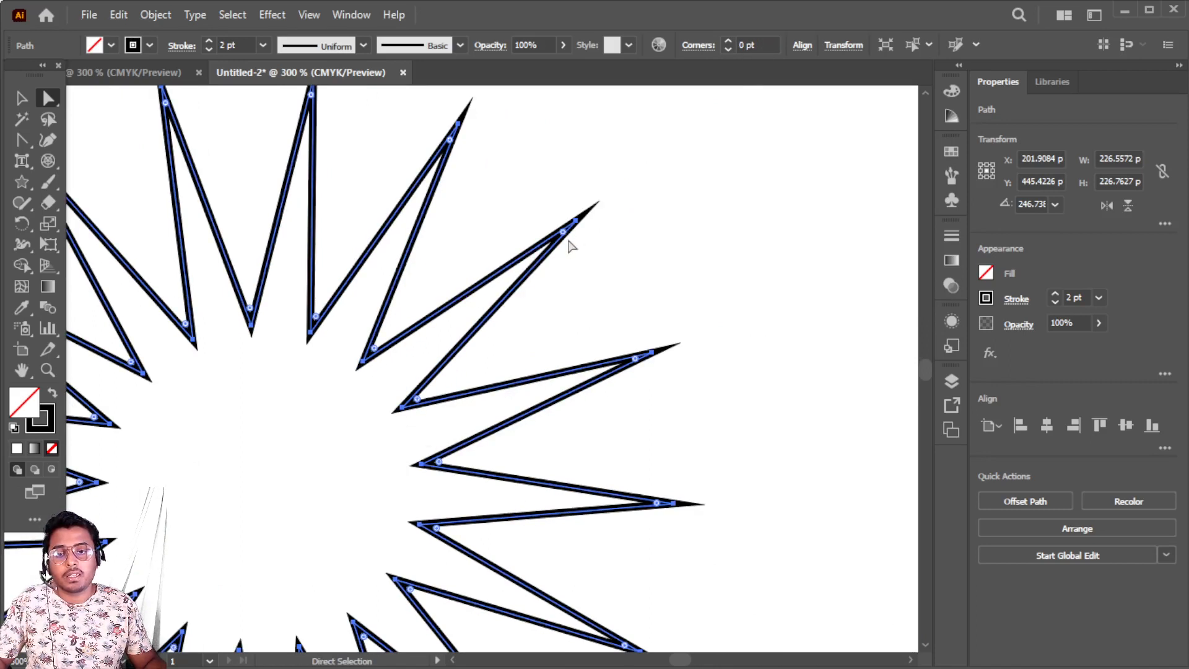
drag(563, 233, 716, 161)
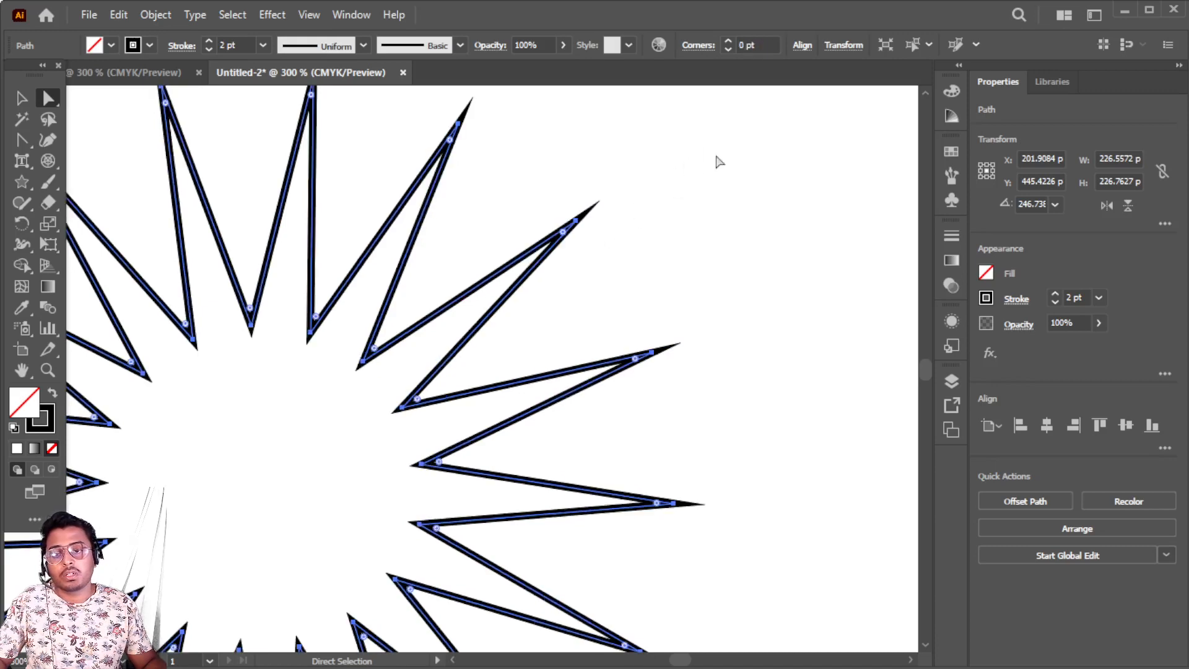
scroll(562, 350, down, 3)
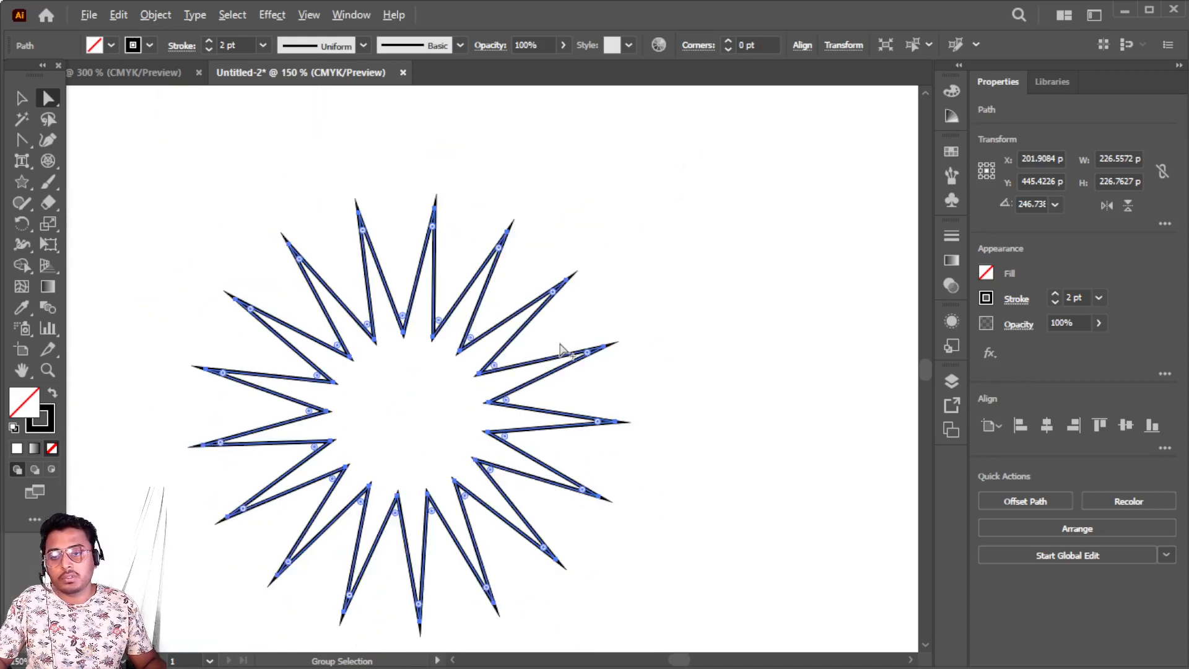
scroll(561, 350, up, 1)
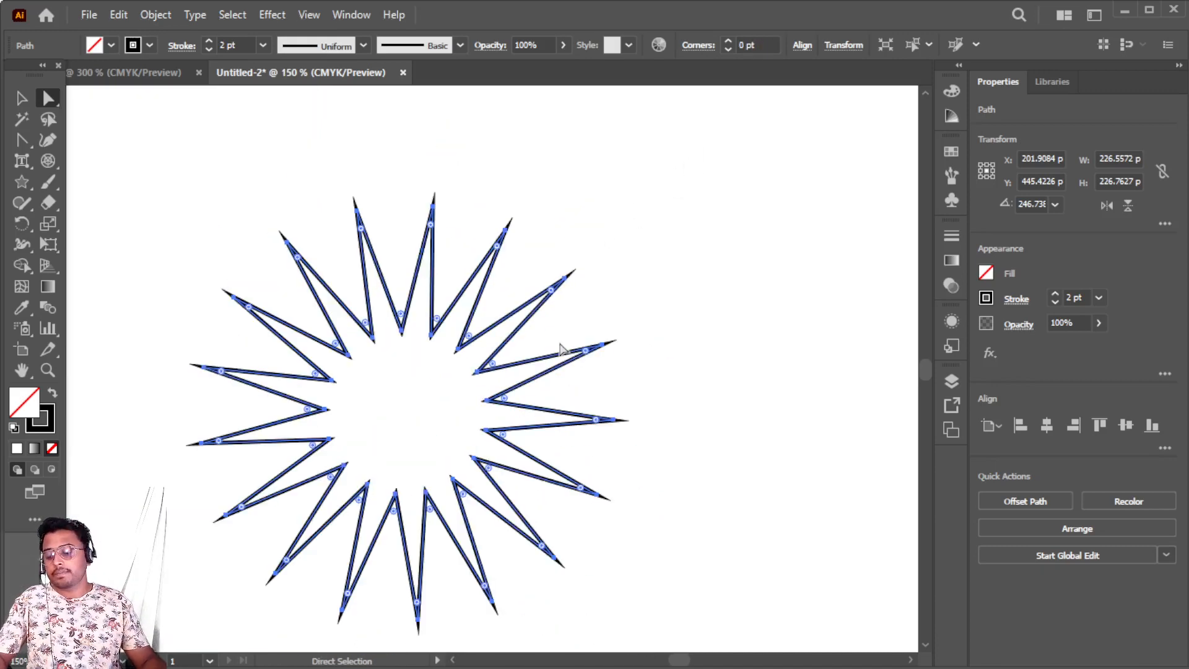
key(ctrl)
key(Delete)
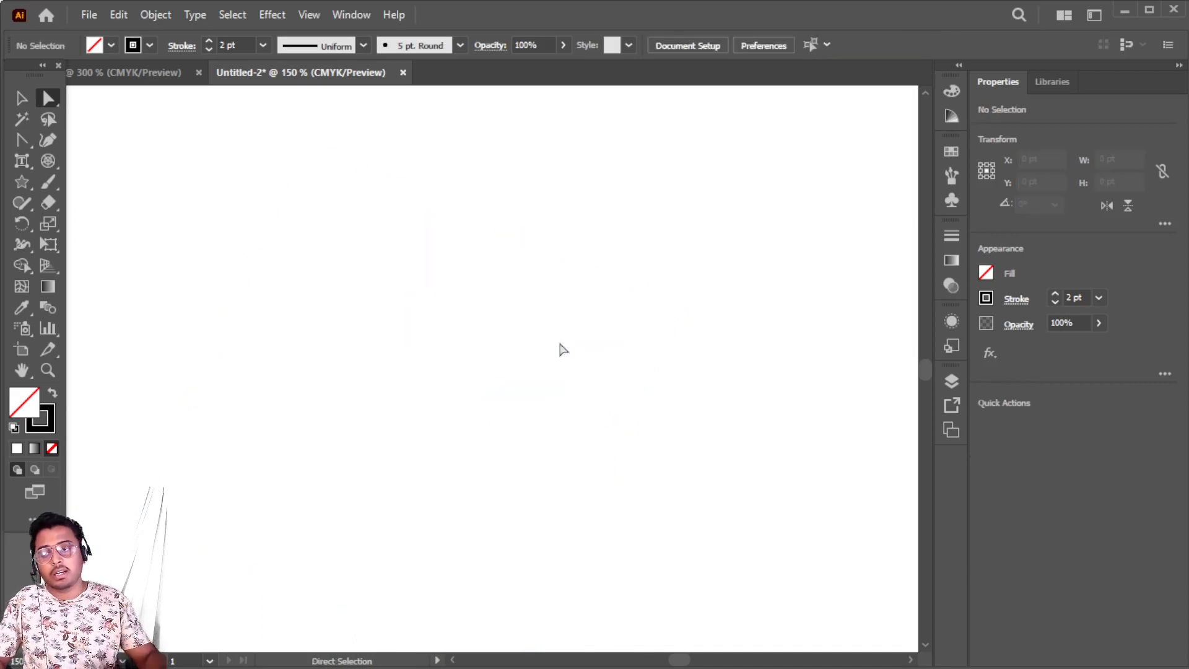
Draw a star about 68 by 68 pt with the Star tool and add many points for a badge outline.
click(21, 181)
mouse_move(337, 256)
mouse_down()
mouse_move(435, 348)
mouse_move(426, 343)
mouse_move(485, 359)
mouse_move(380, 302)
mouse_up()
key(Up)
key(Up)
key(Up)
key(Up)
key(Up)
key(Up)
key(Up)
key(Up)
Scale the star proportionally to about 171 by 171 pt and move it up and to the right on the artboard.
click(21, 98)
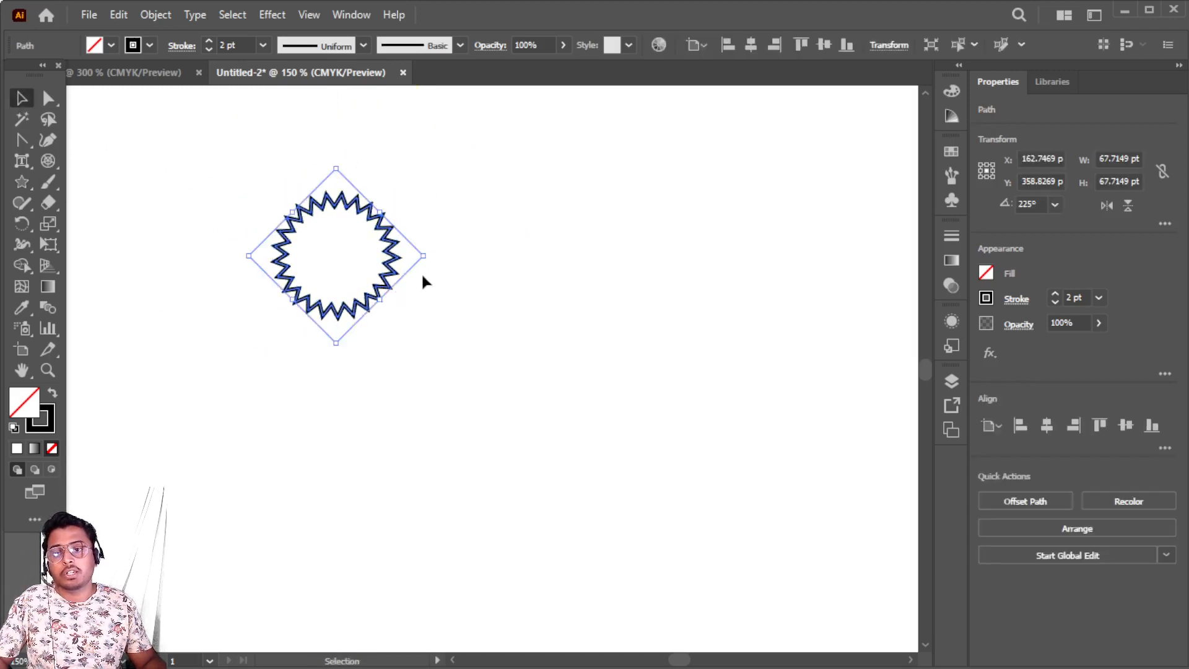
drag(333, 343, 339, 611)
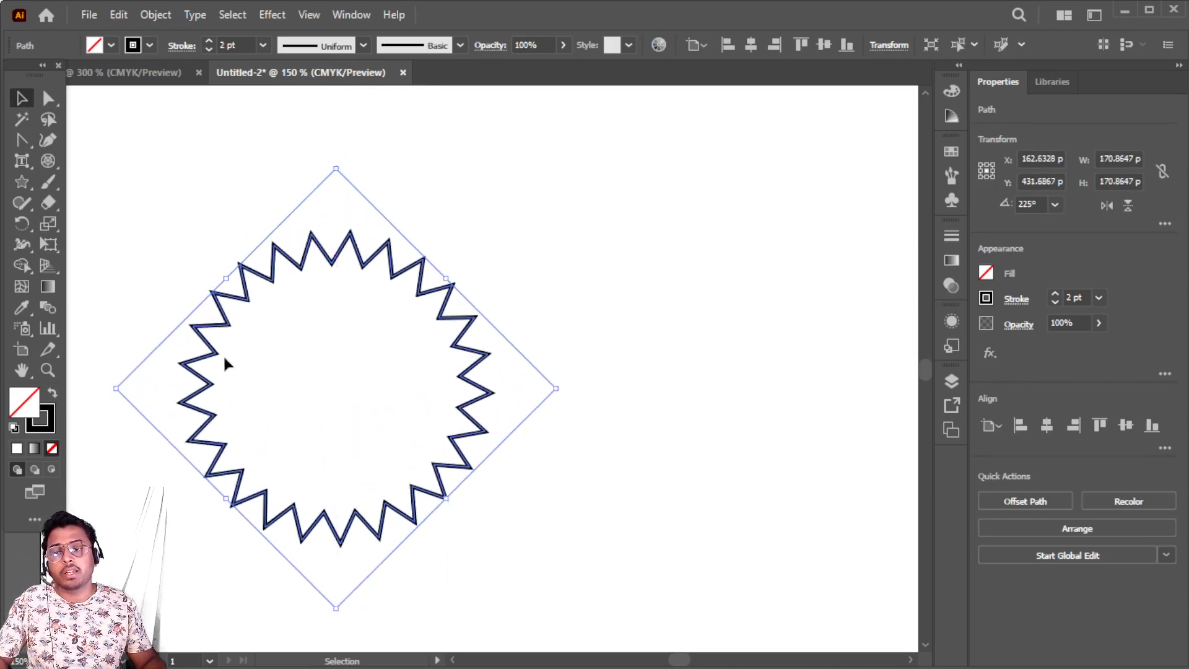
drag(220, 308, 500, 235)
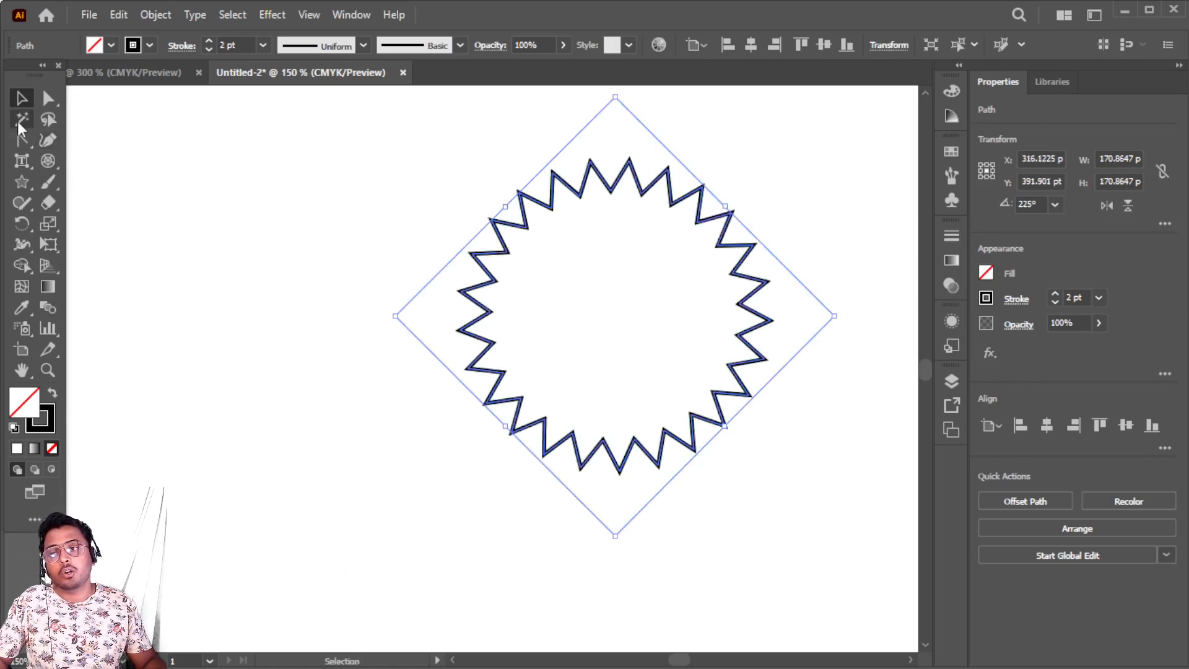
Add the point text "offer" inside the star with the Type tool.
click(21, 161)
click(79, 164)
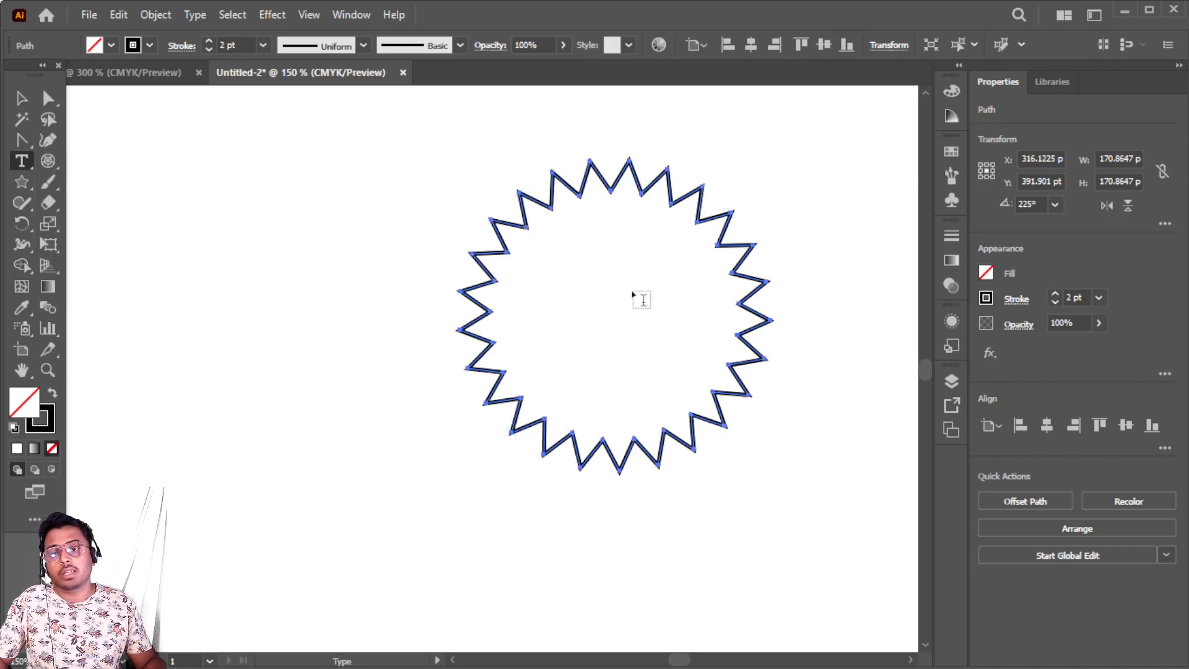
click(531, 292)
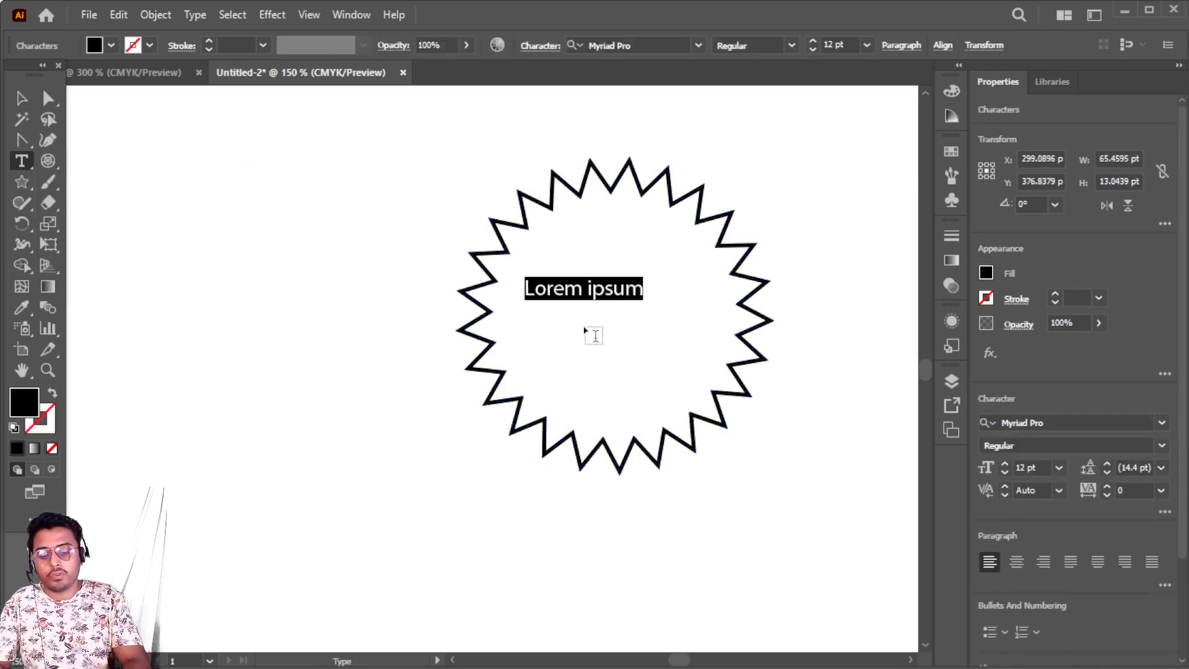
text(offer)
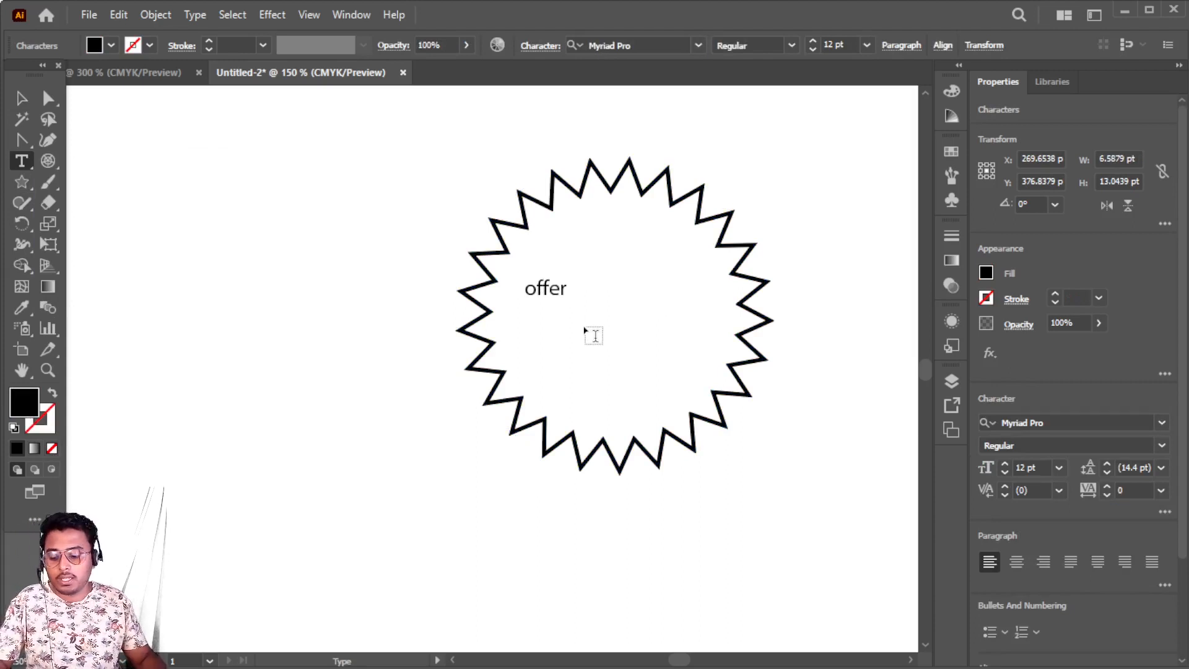
Enlarge the "offer" text to about 52.5 pt and place it in the upper half of the star.
click(21, 98)
click(554, 287)
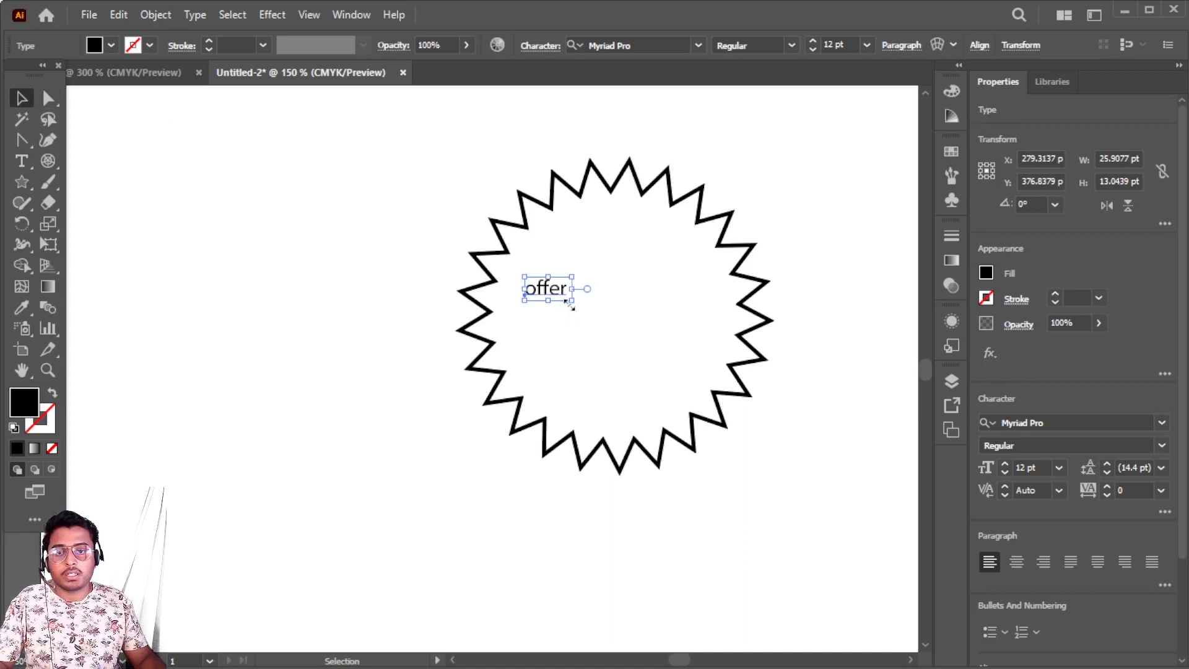
drag(571, 302, 731, 380)
shift+click(620, 337)
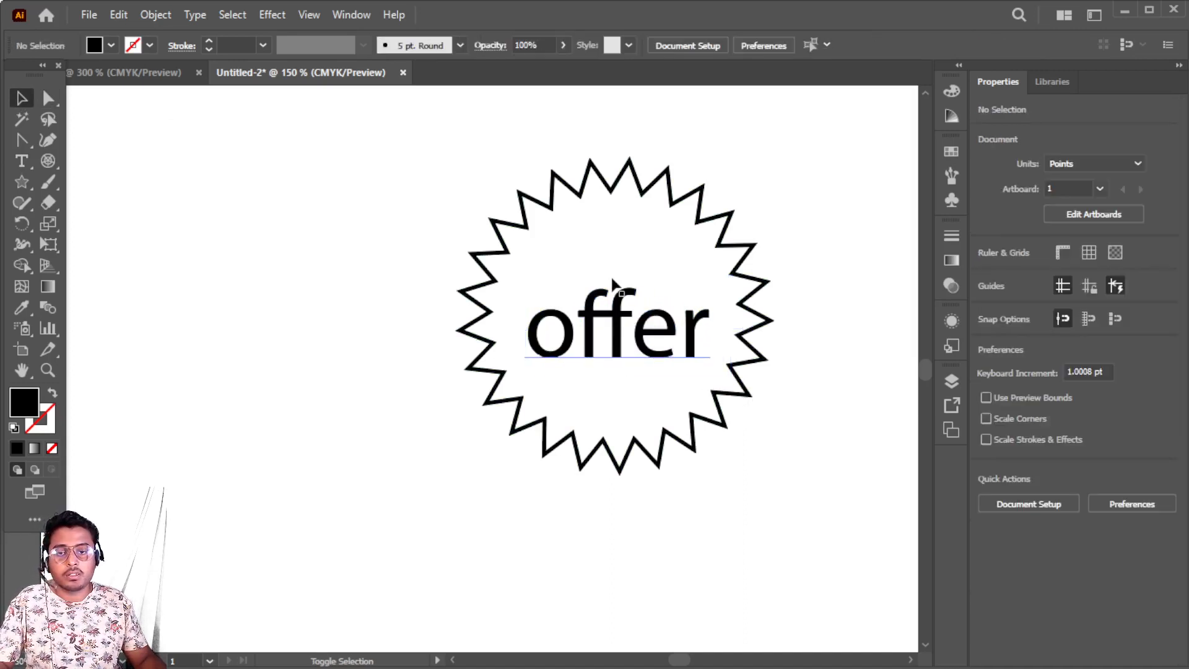
drag(616, 333, 613, 279)
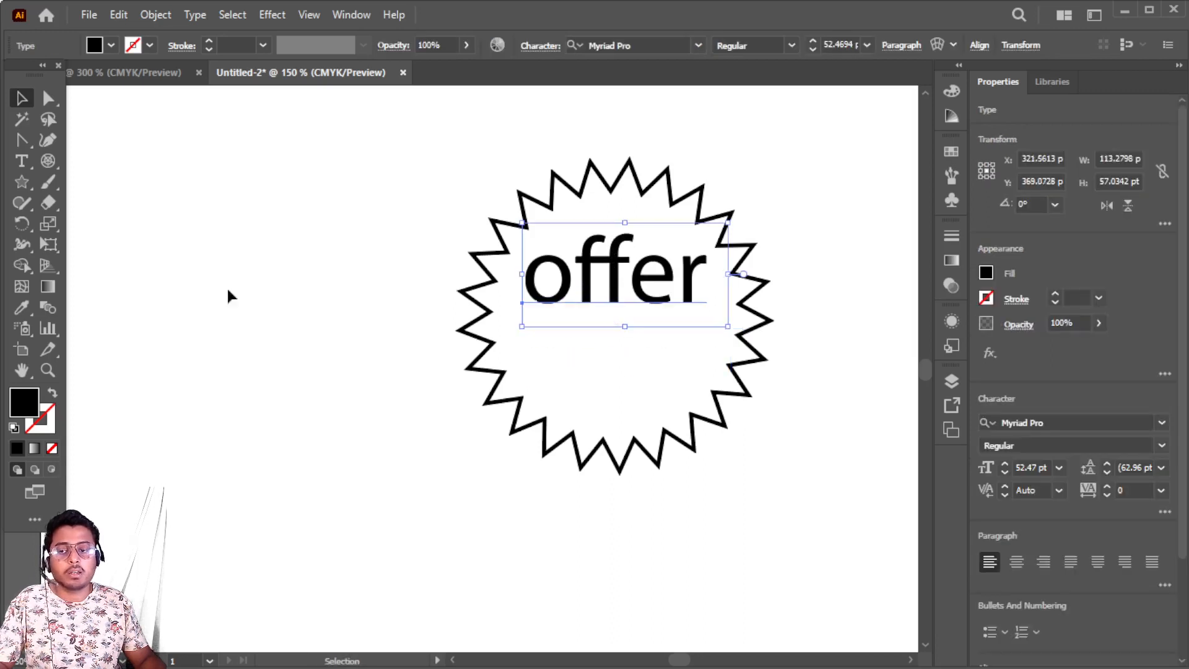
Add a second point text "30%" inside the star below "offer".
click(28, 166)
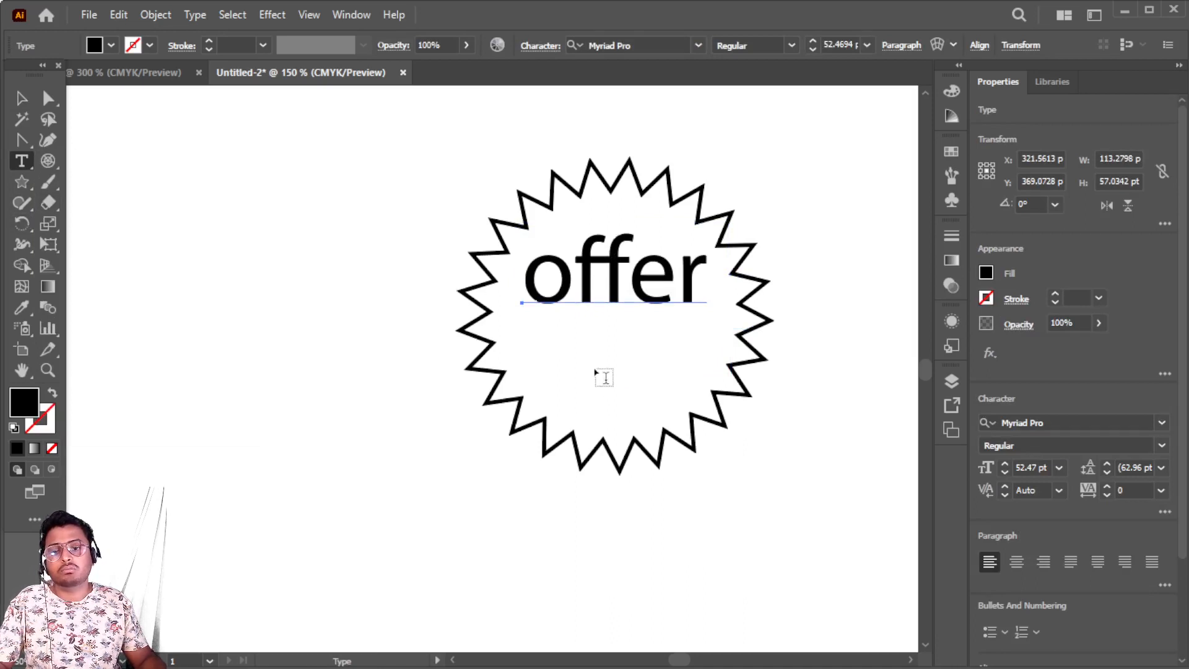
click(565, 359)
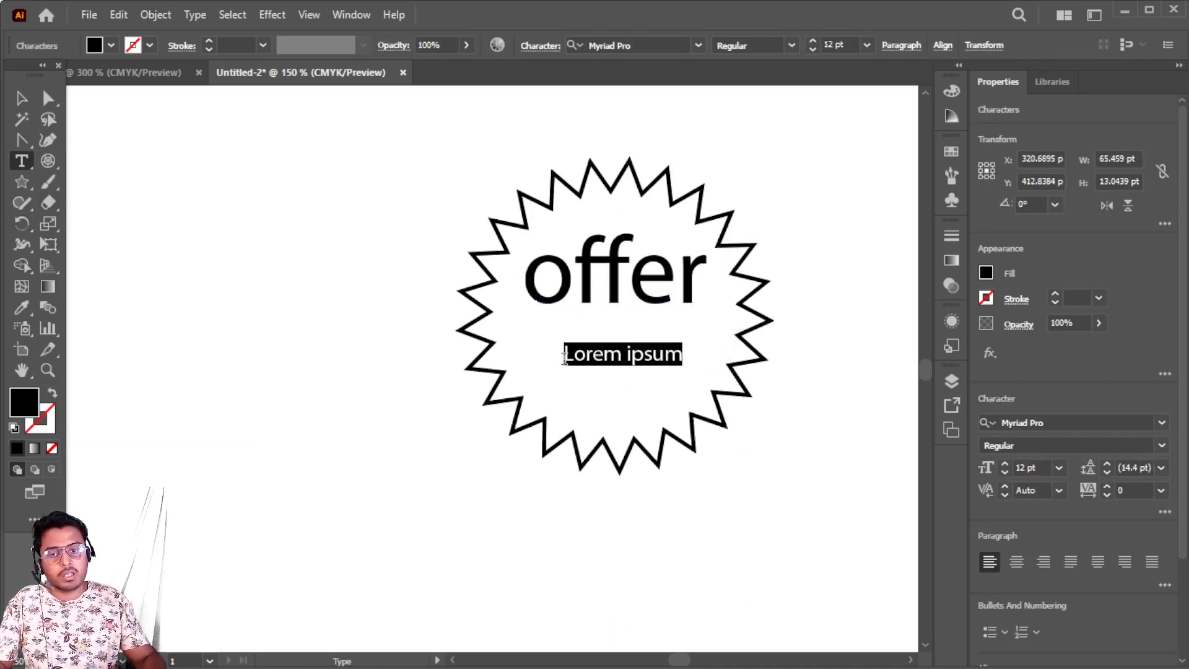
text(30)
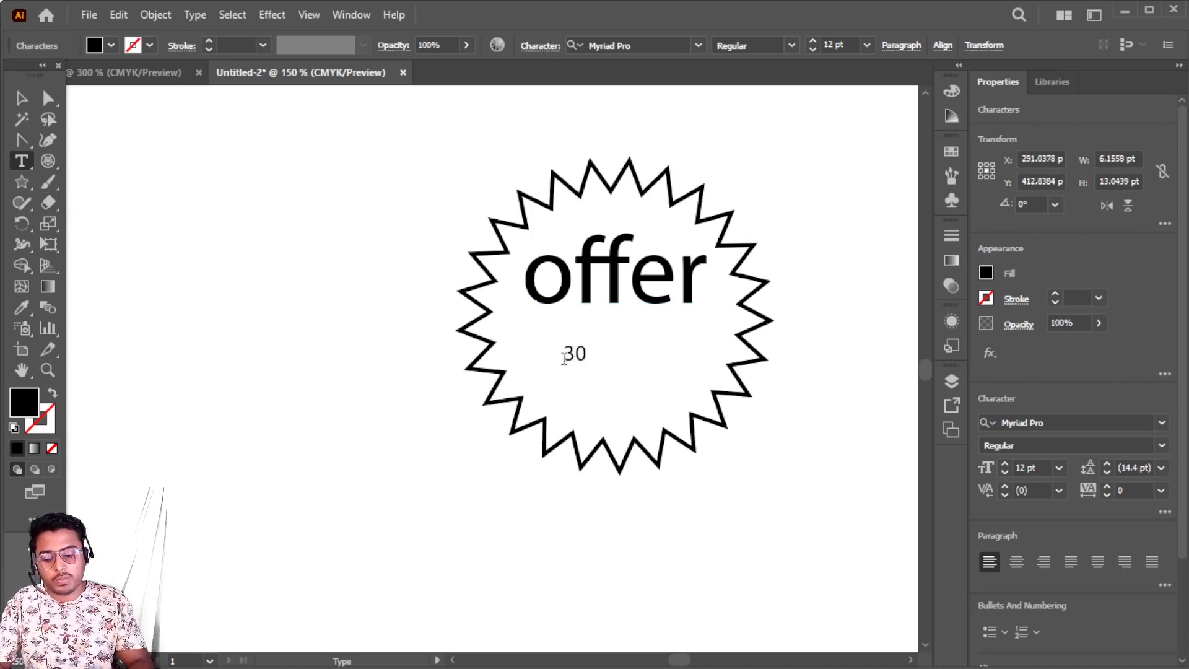
text(%)
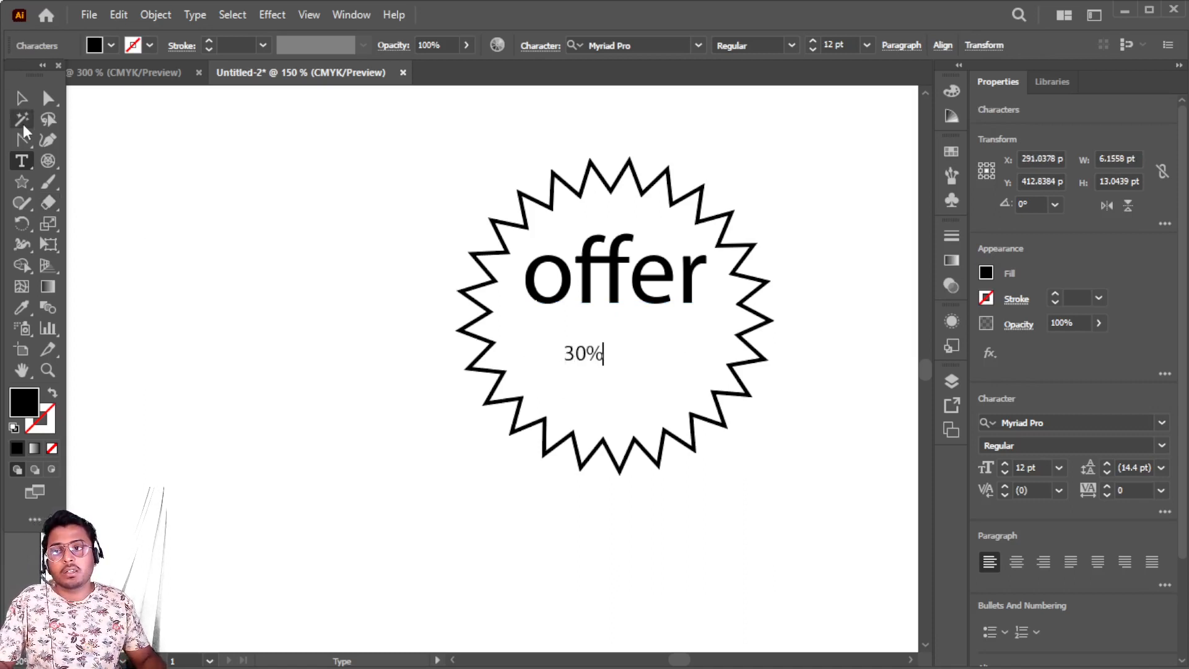
Enlarge the "30%" text to about 34 pt and centre it beneath "offer".
click(21, 98)
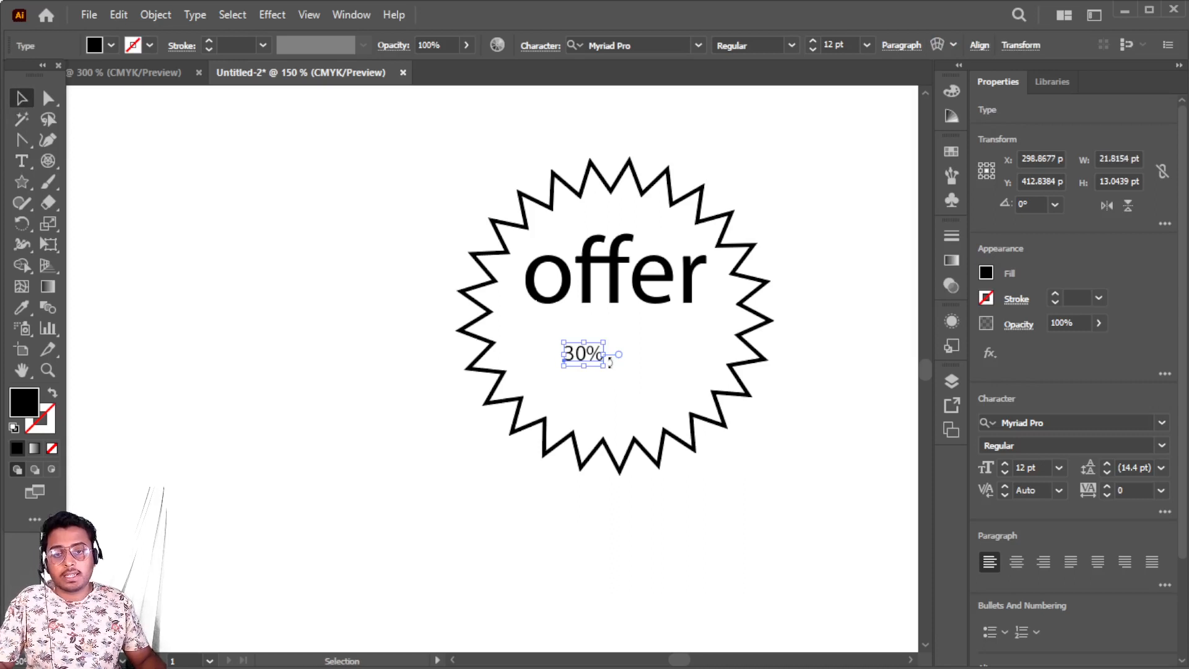
drag(603, 366, 676, 409)
mouse_move(621, 382)
mouse_down()
mouse_move(624, 359)
mouse_move(613, 364)
mouse_up()
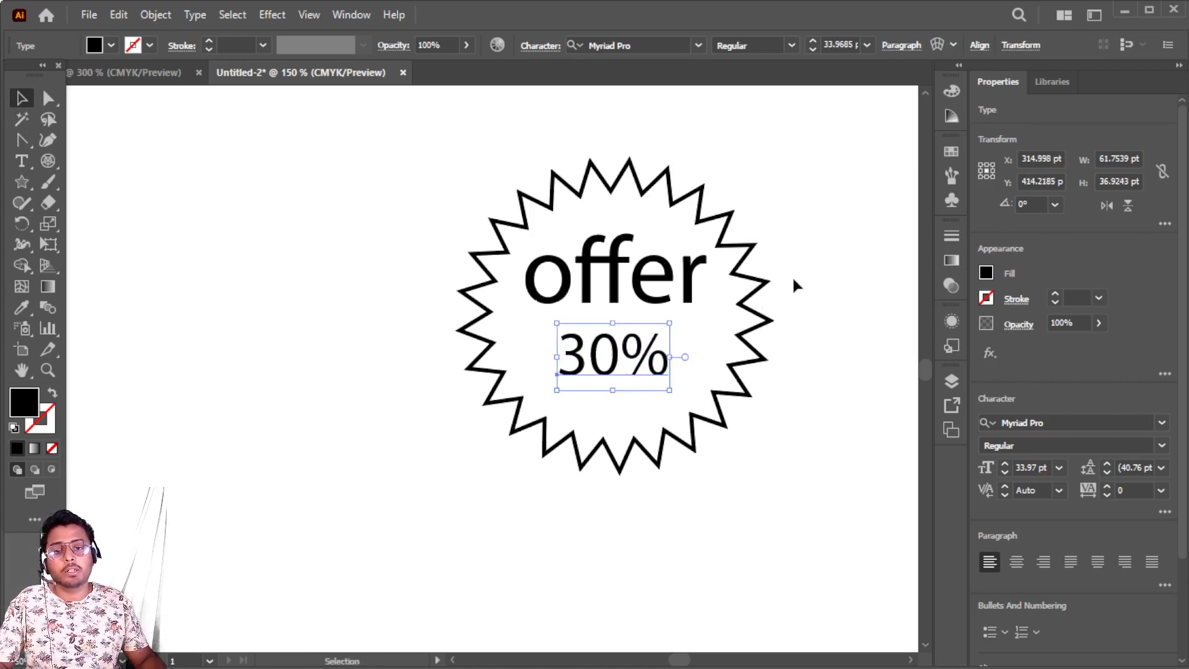
click(794, 270)
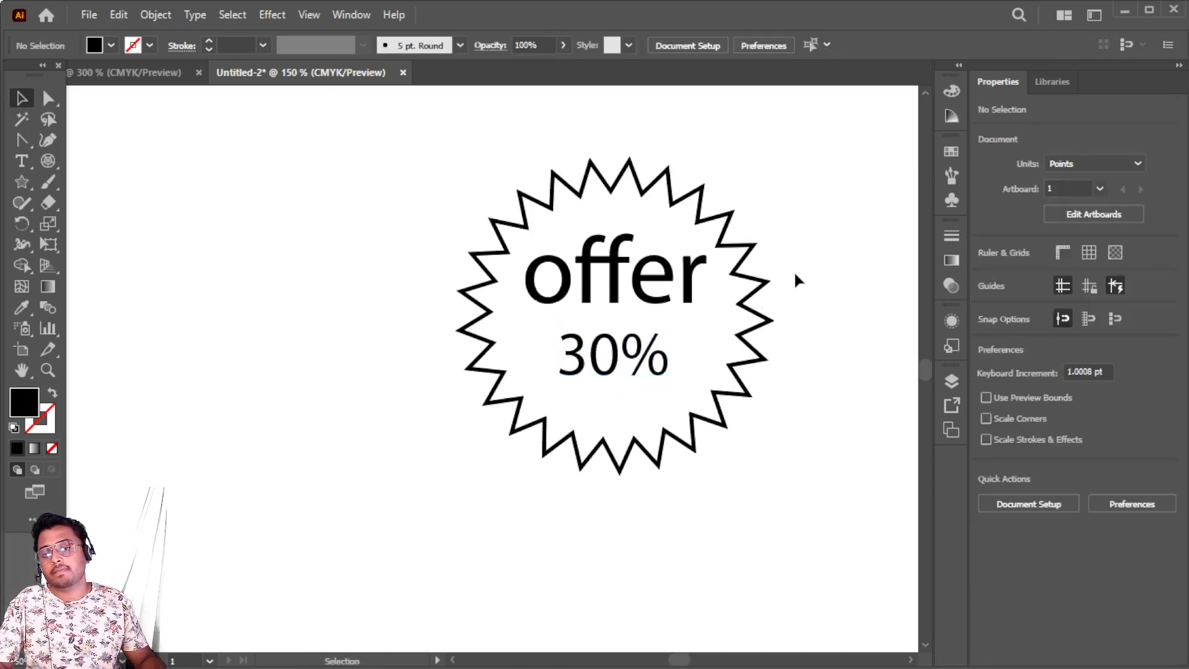
Fill the star behind the text with yellow and deselect it.
click(617, 189)
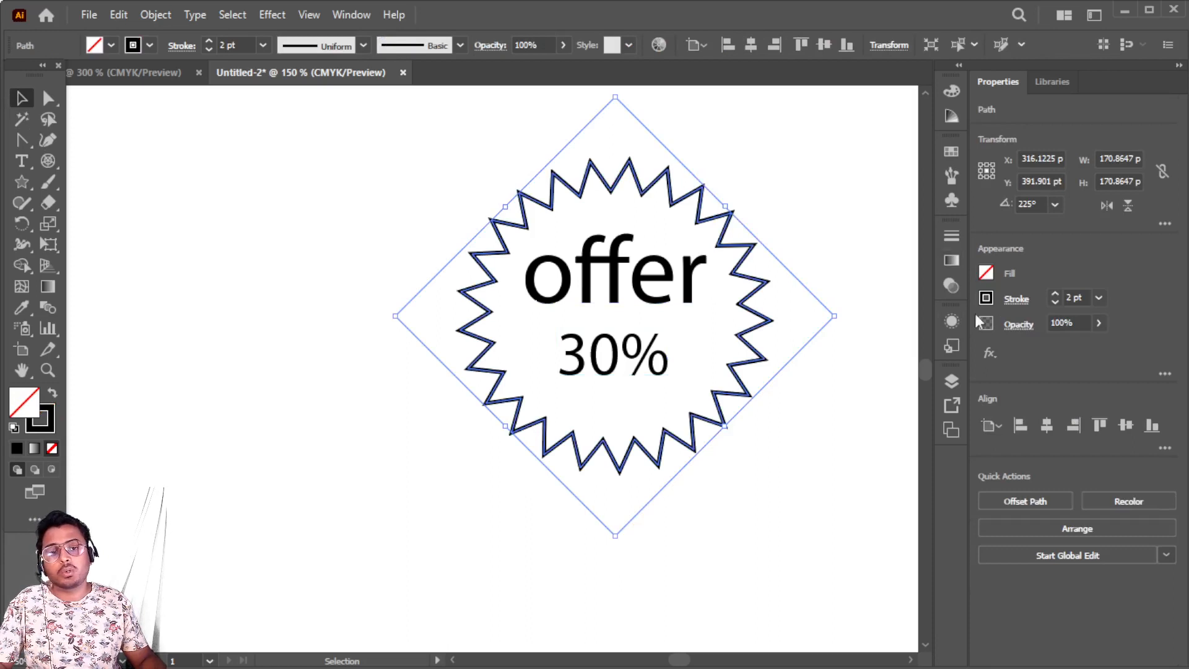
click(111, 45)
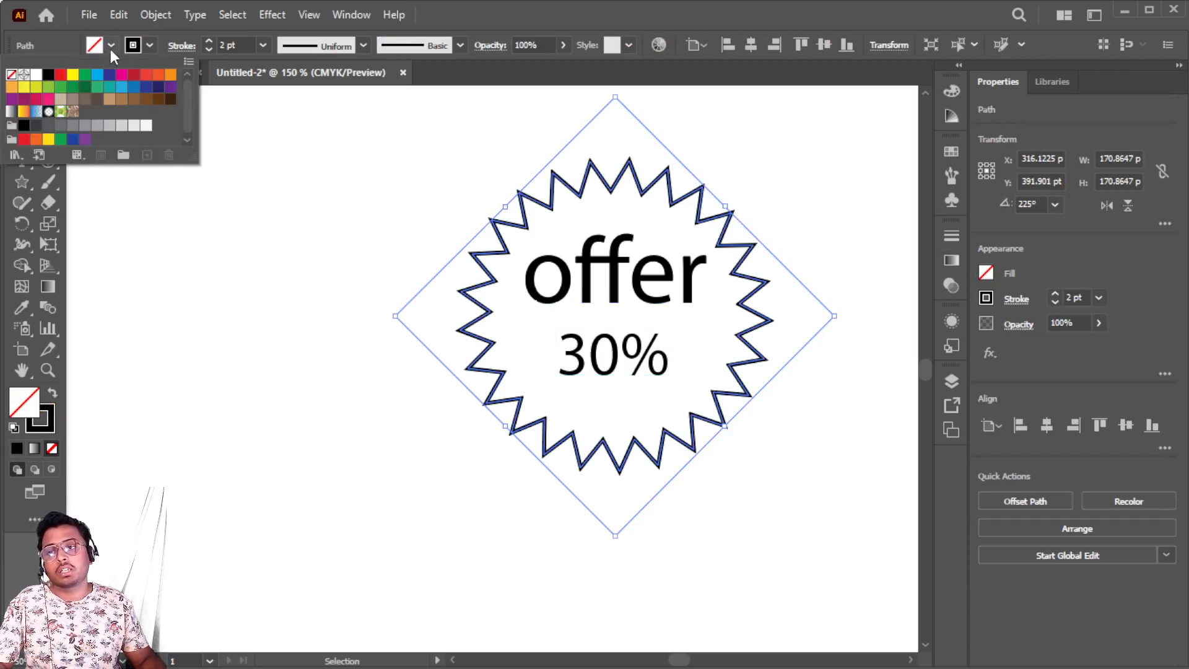
click(73, 75)
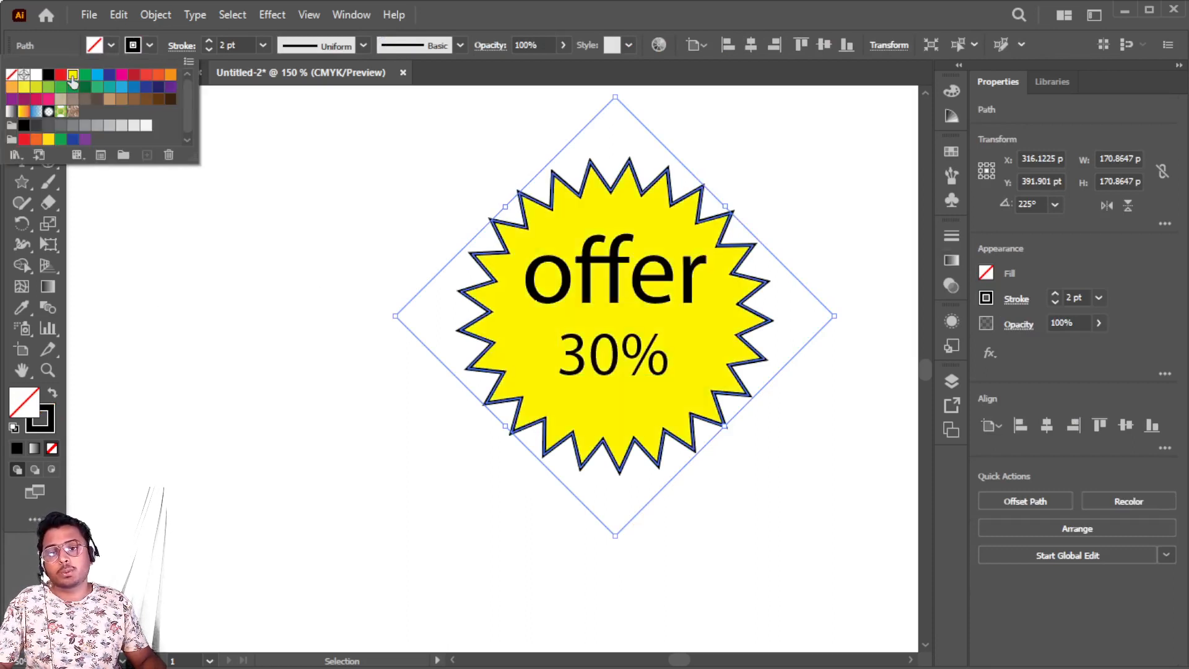
click(827, 176)
click(826, 177)
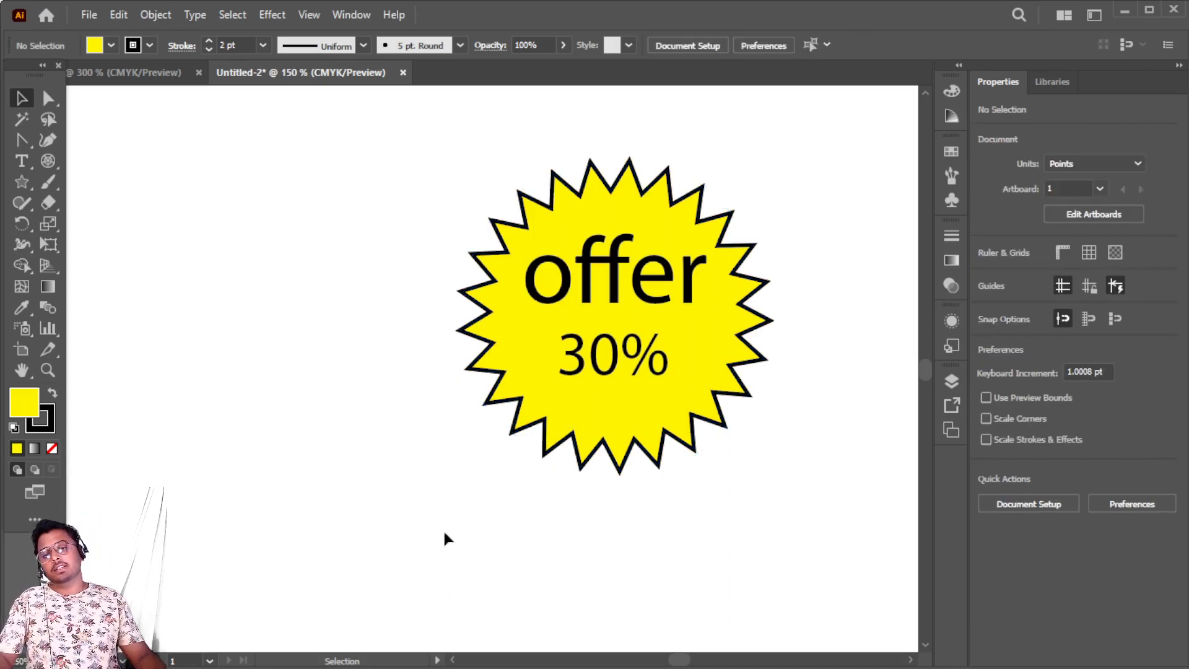
scroll(516, 476, down, 2)
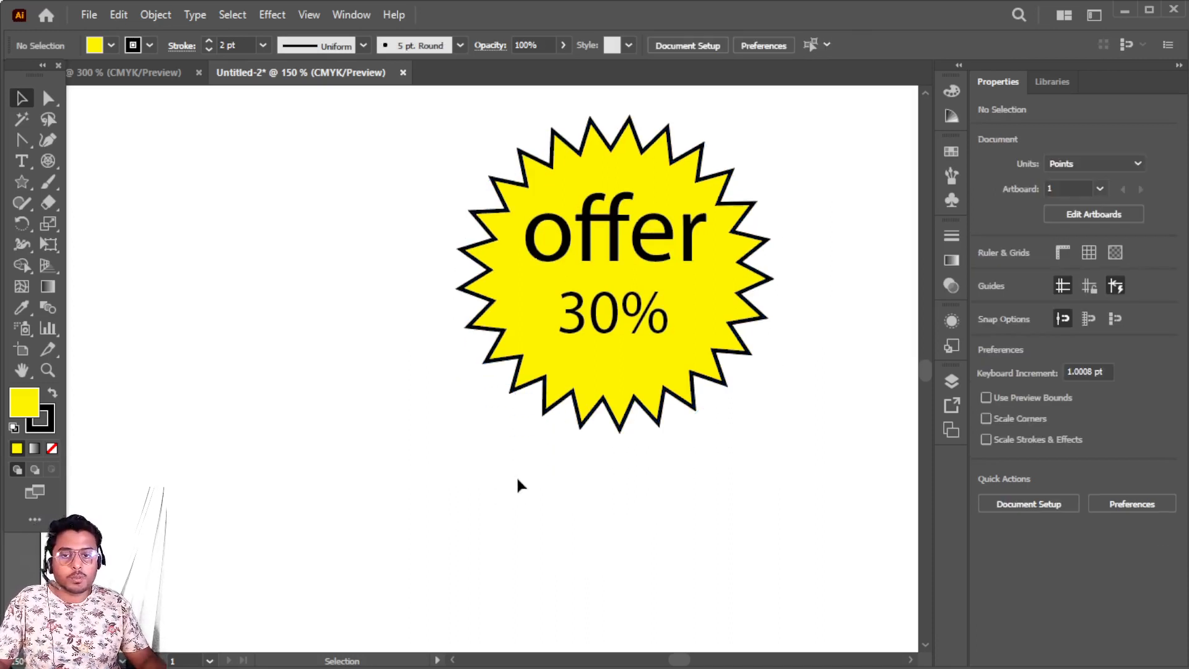
Switch to Word to review the Illus 9 notes from the star exercises back up to the title, and return to Illustrator.
scroll(517, 476, up, 3)
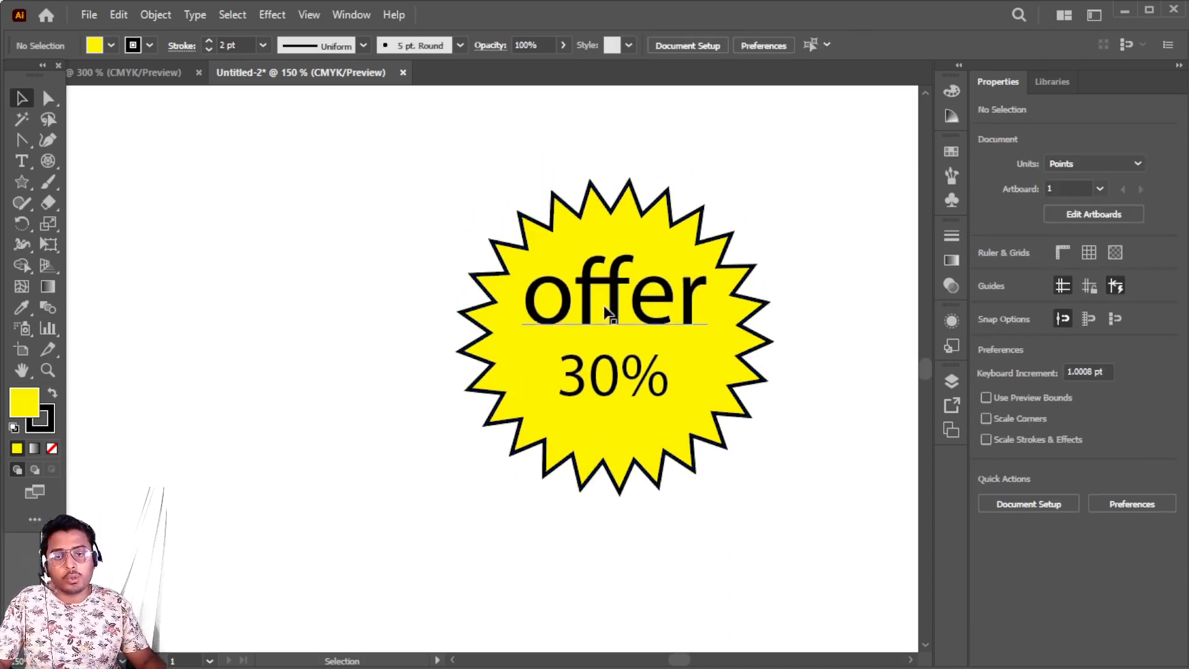
key(alt+Tab)
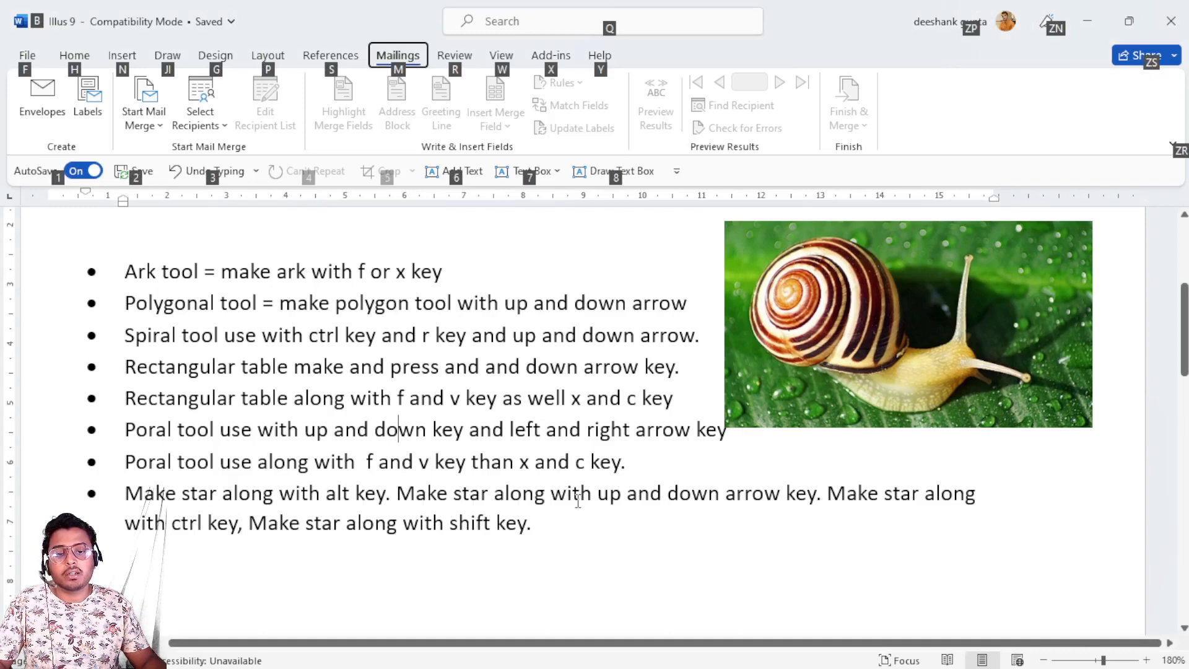
scroll(578, 502, down, 3)
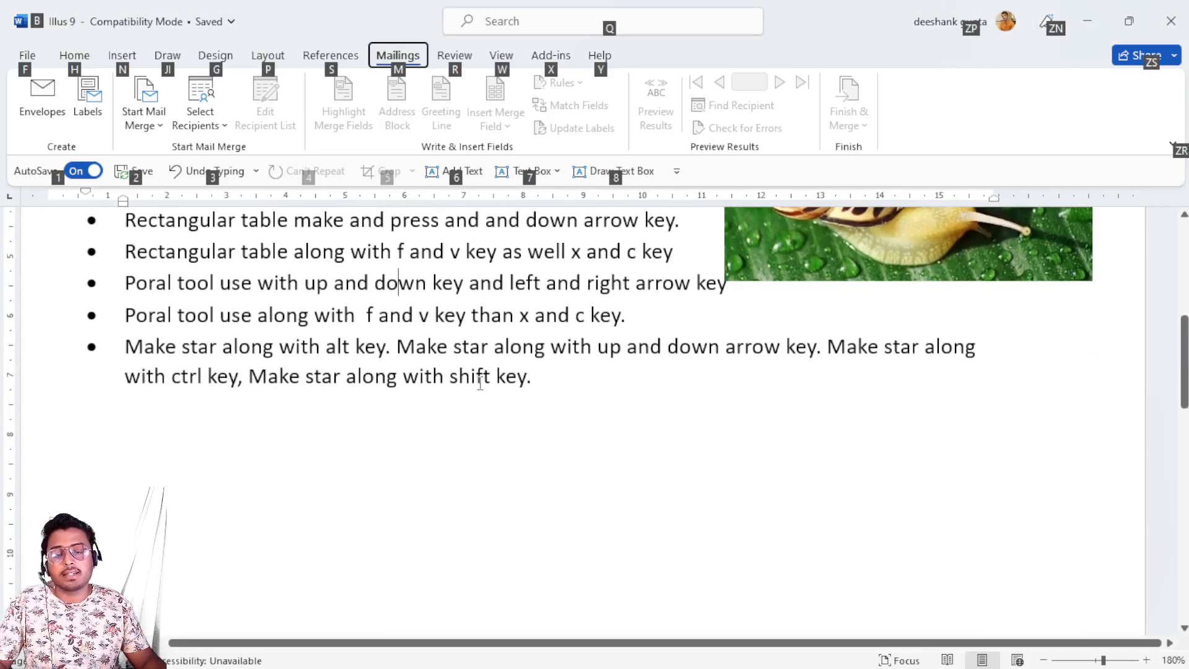
scroll(480, 382, up, 7)
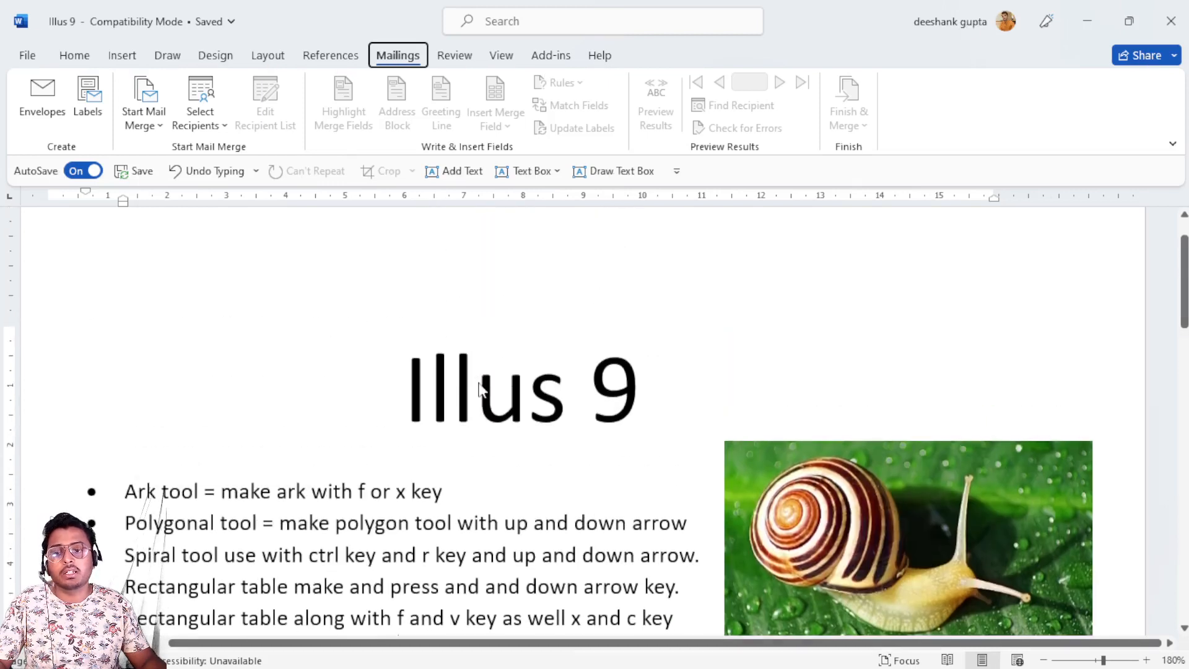
key(alt+Tab)
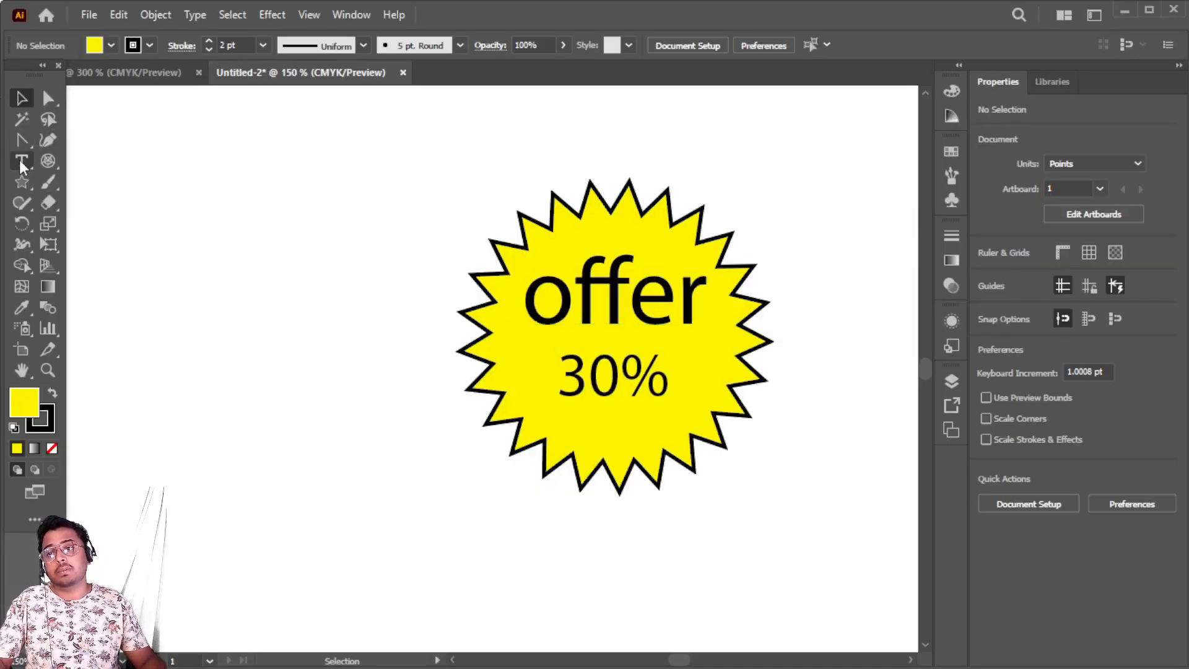
click(22, 164)
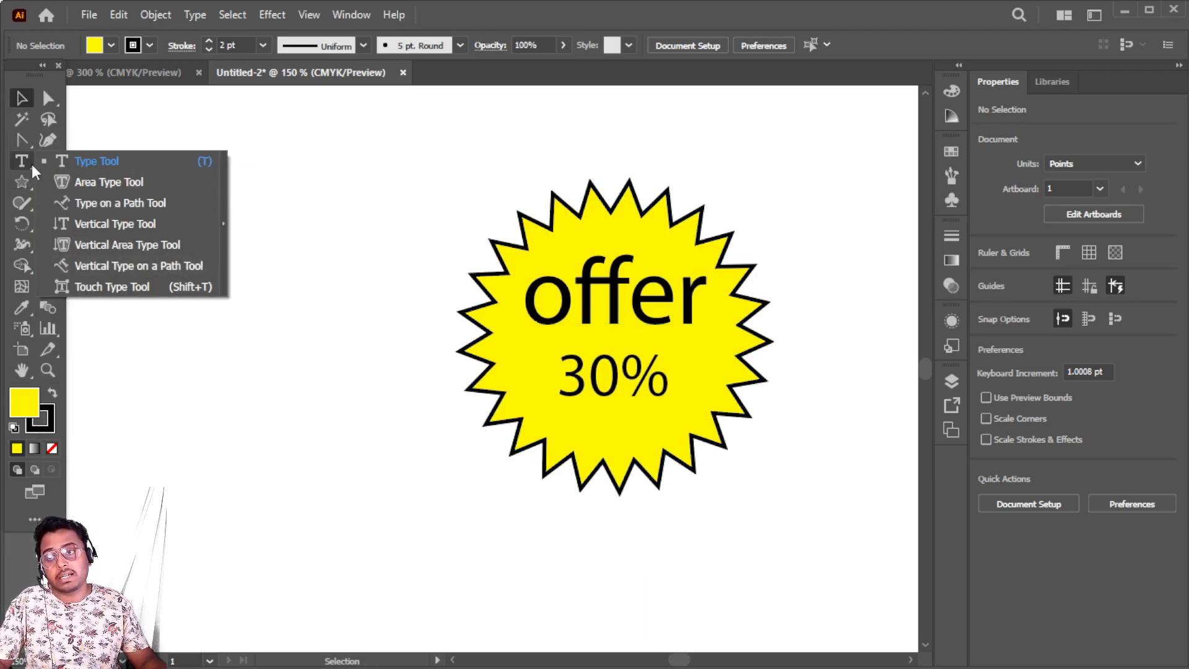
click(48, 162)
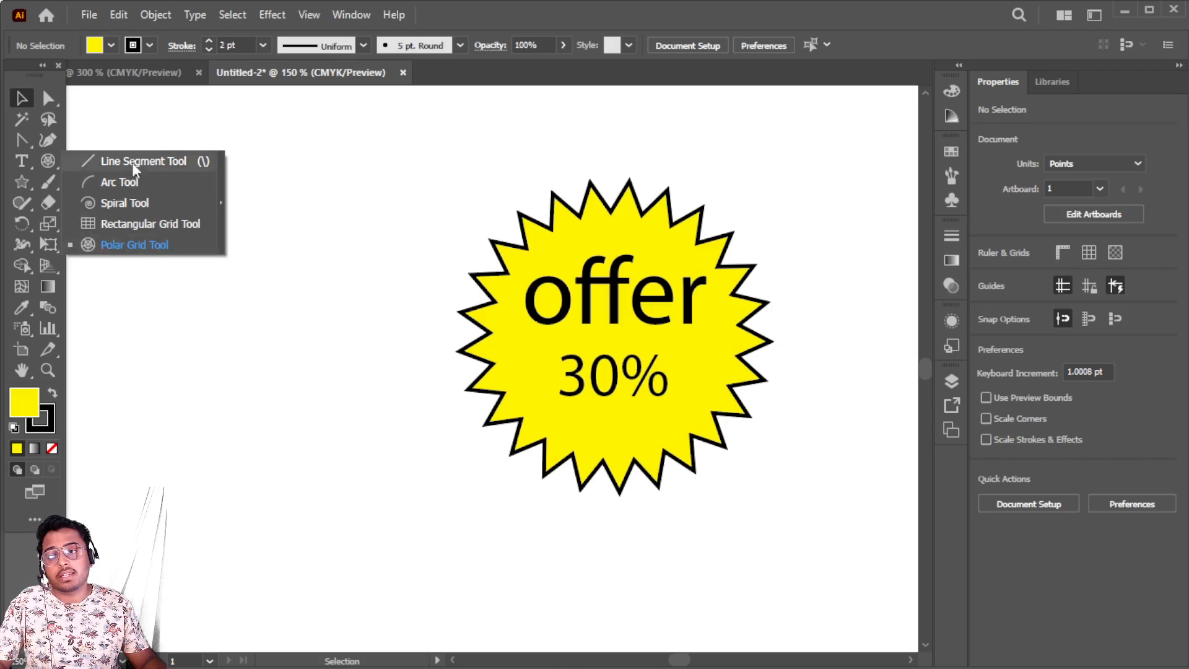
click(23, 187)
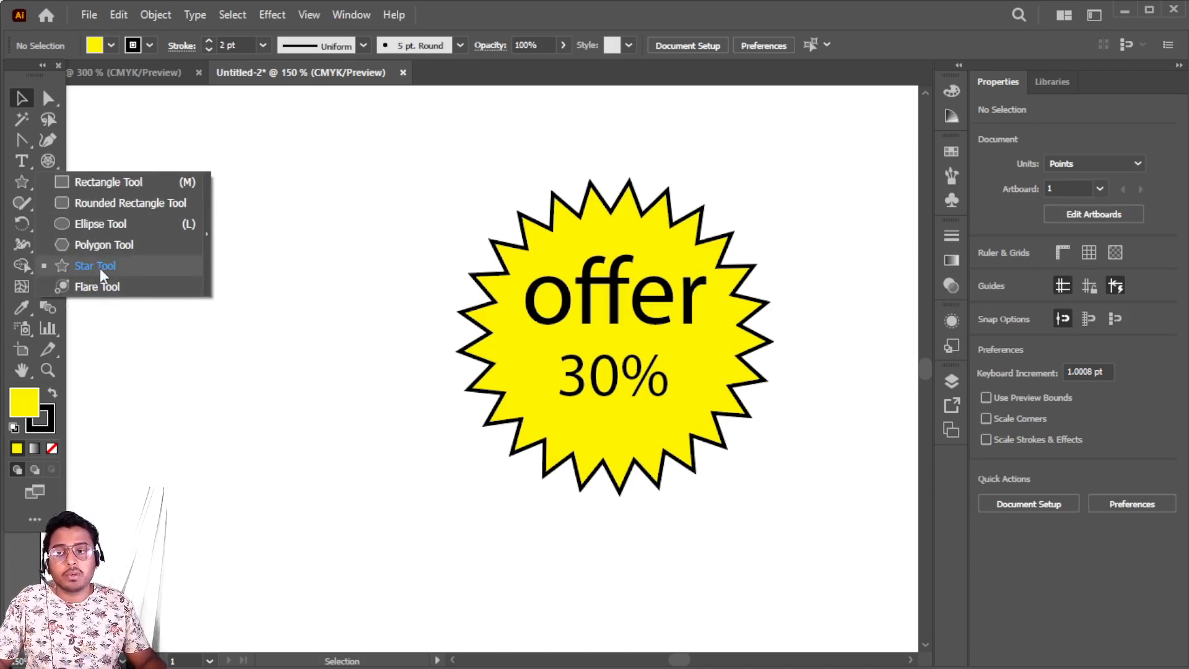
click(29, 186)
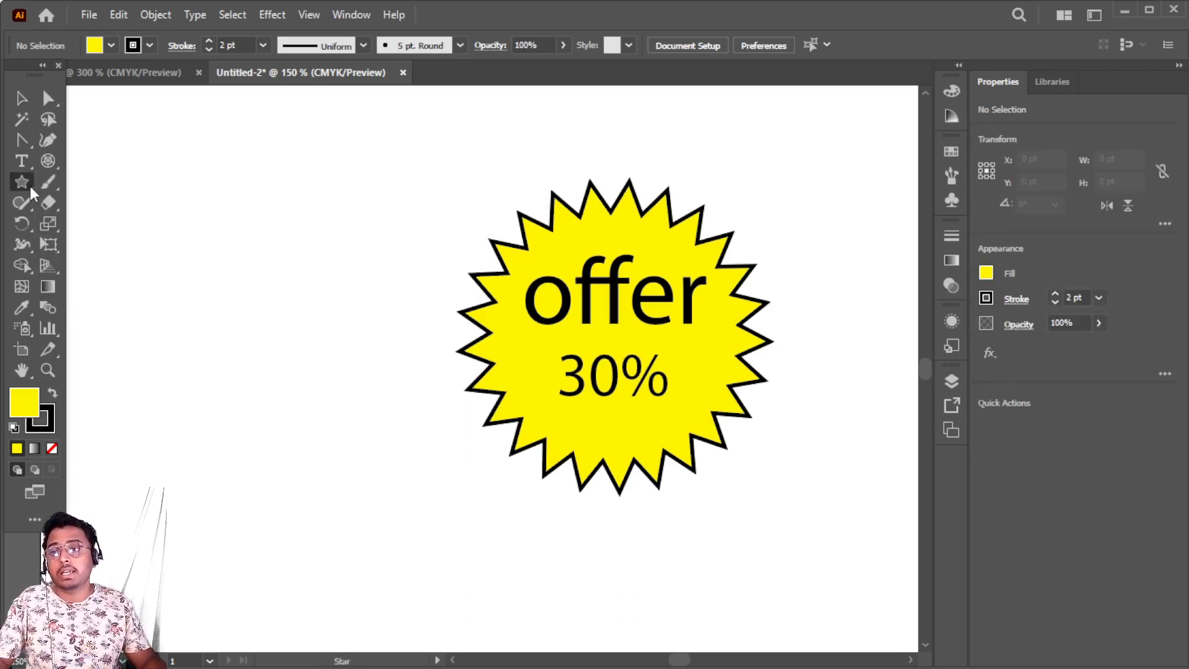
click(50, 189)
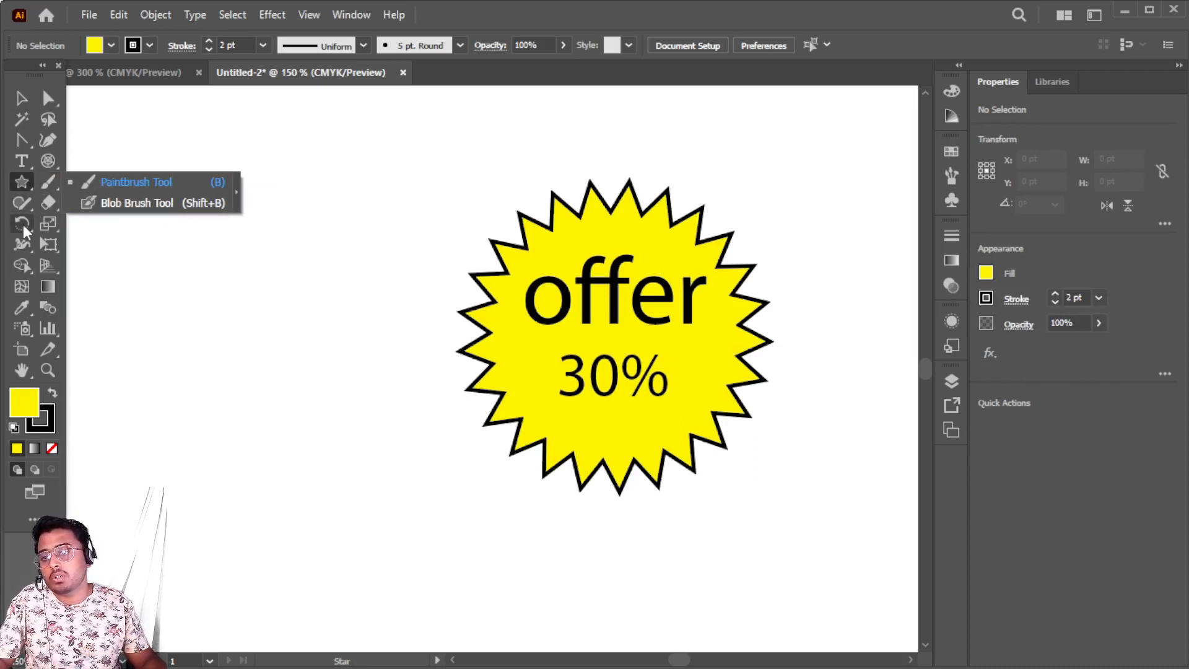
right_click(26, 185)
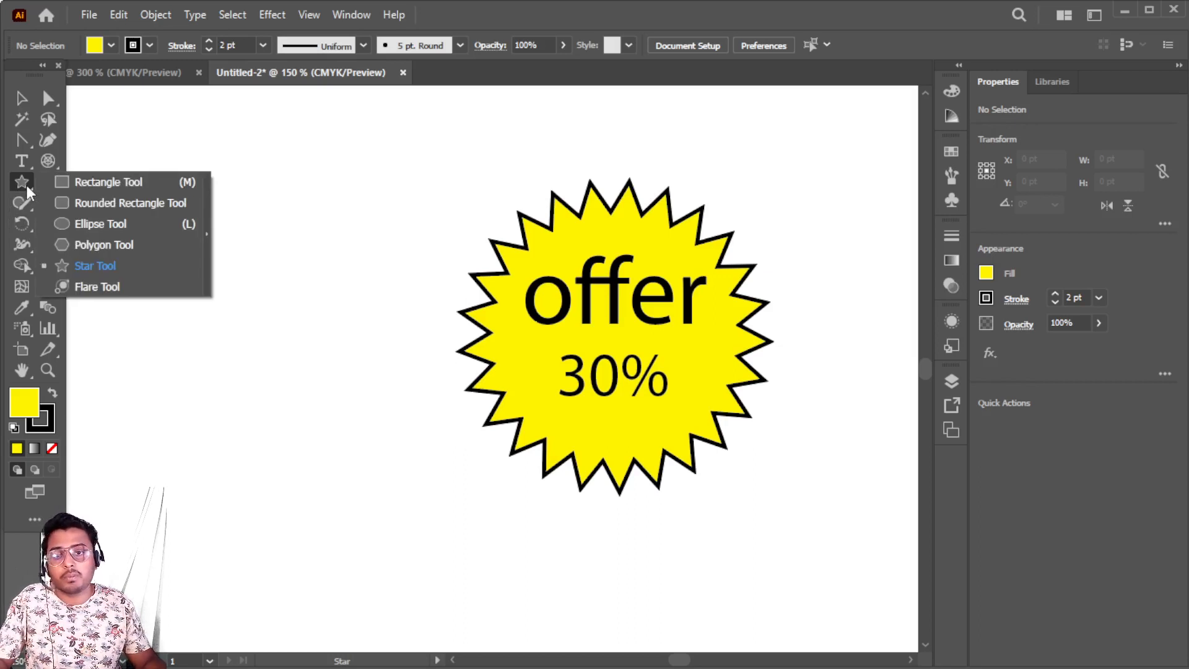
click(26, 185)
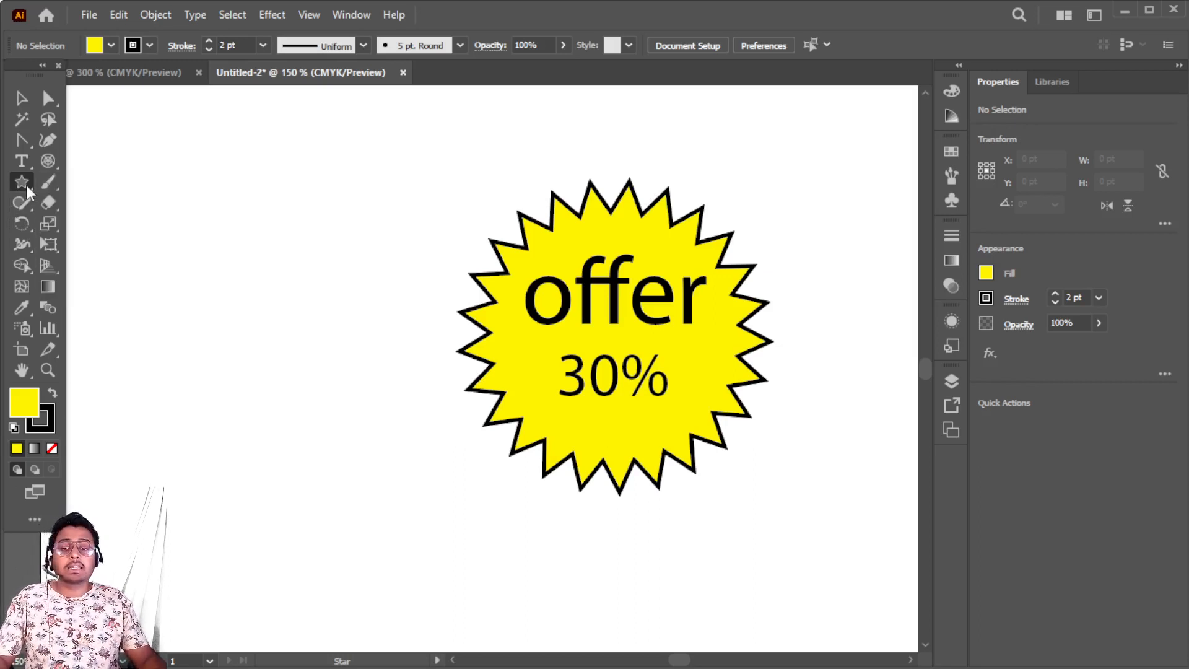